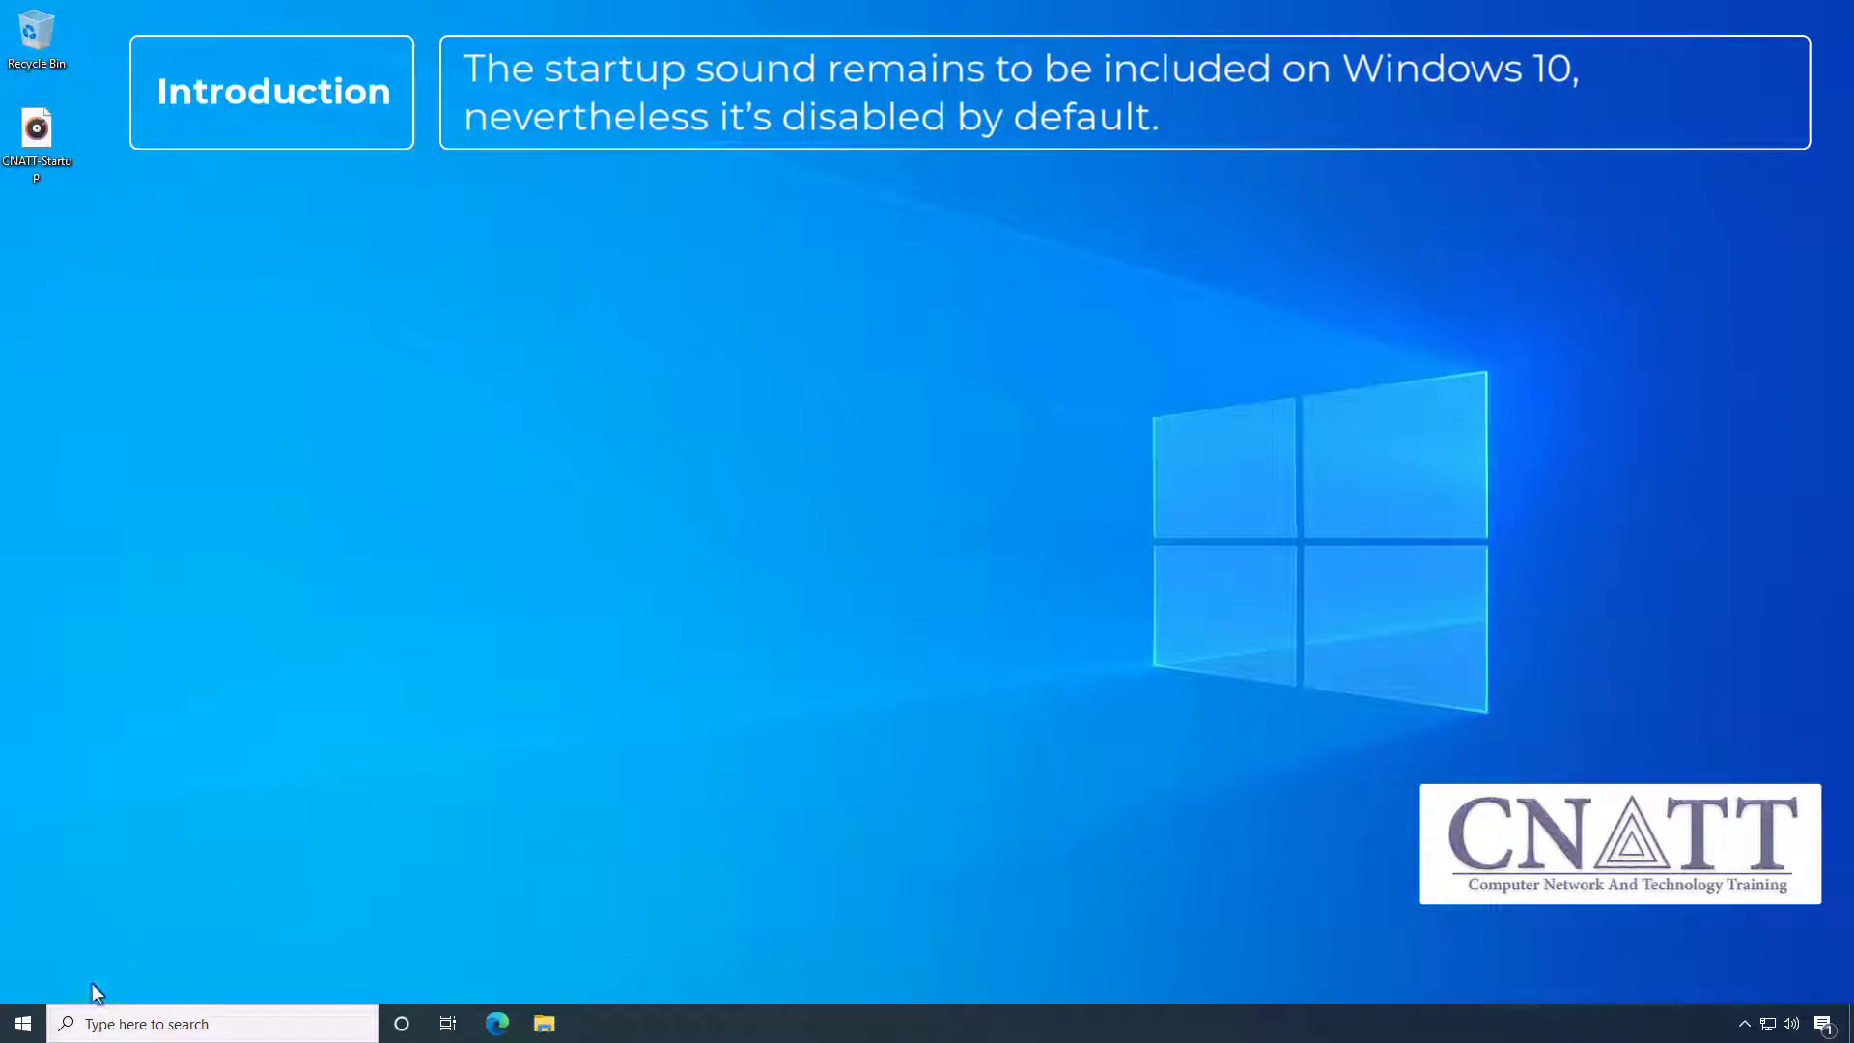
# - Search for 'control' and open Control Panel
pyautogui.click(27, 1026)
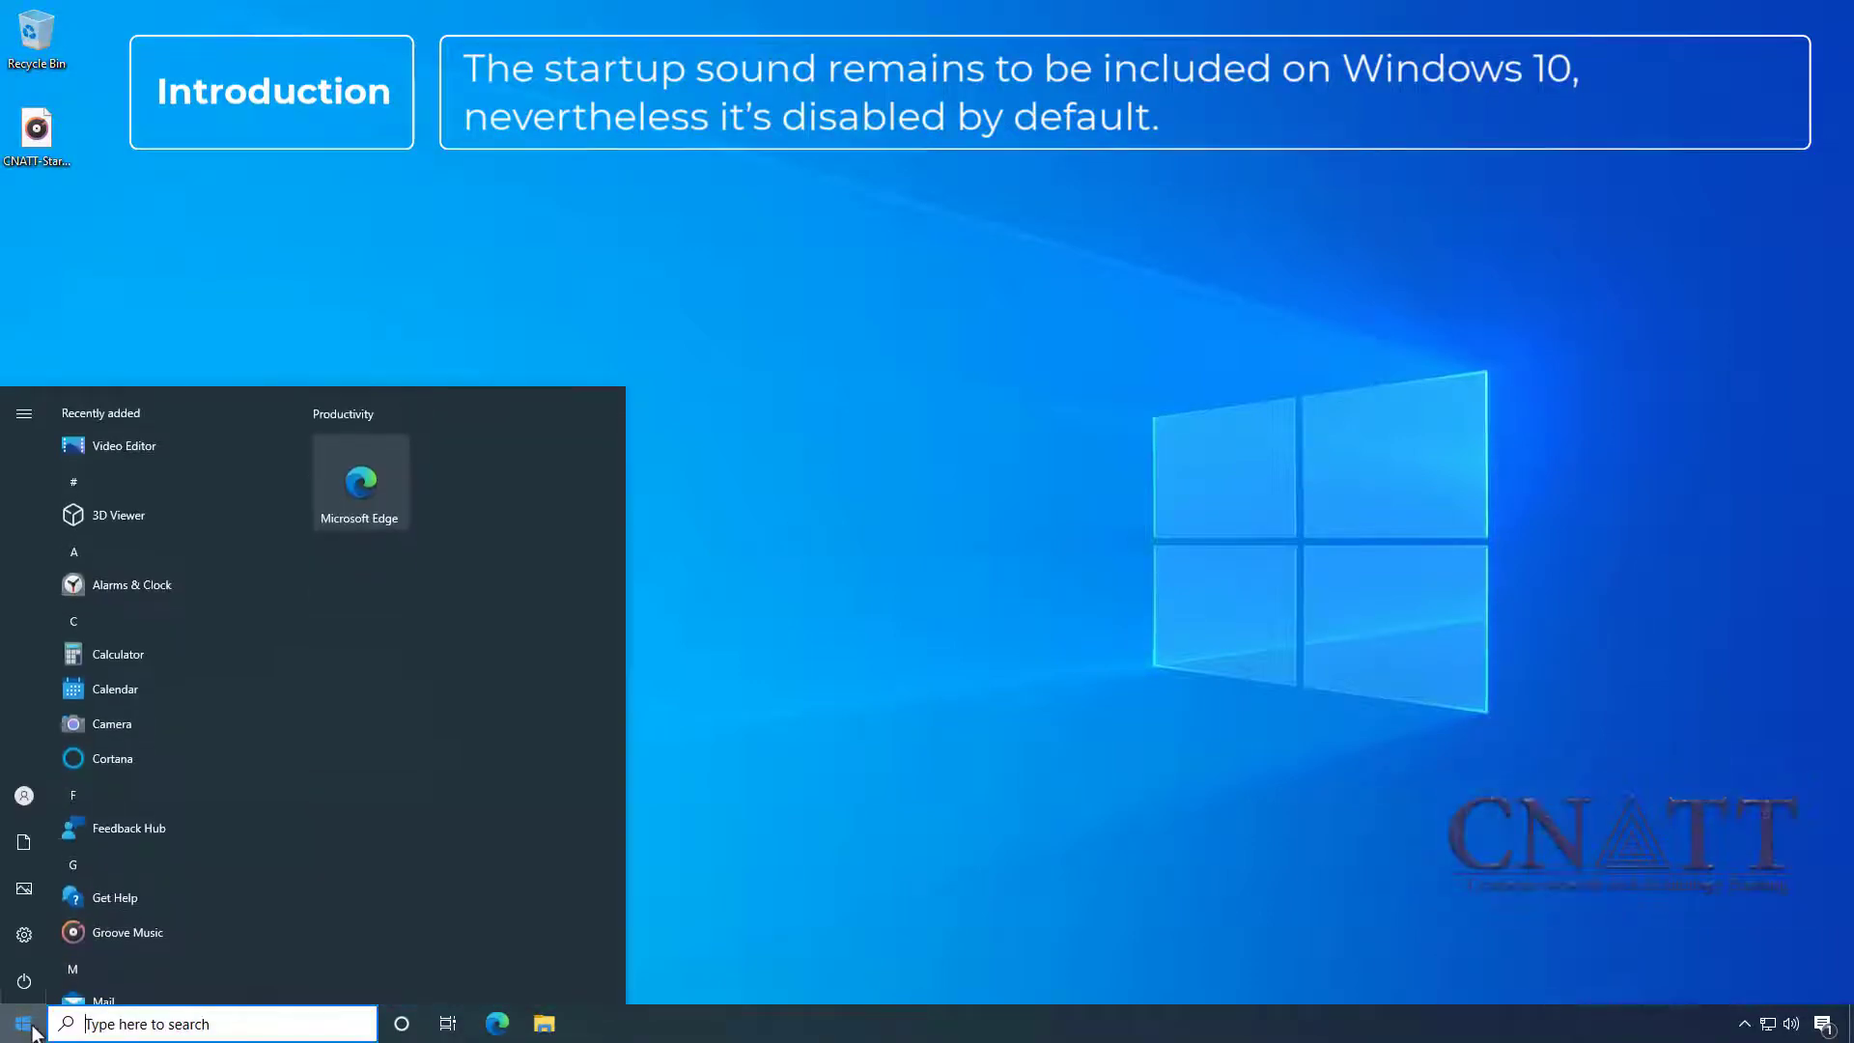
pyautogui.write('control')
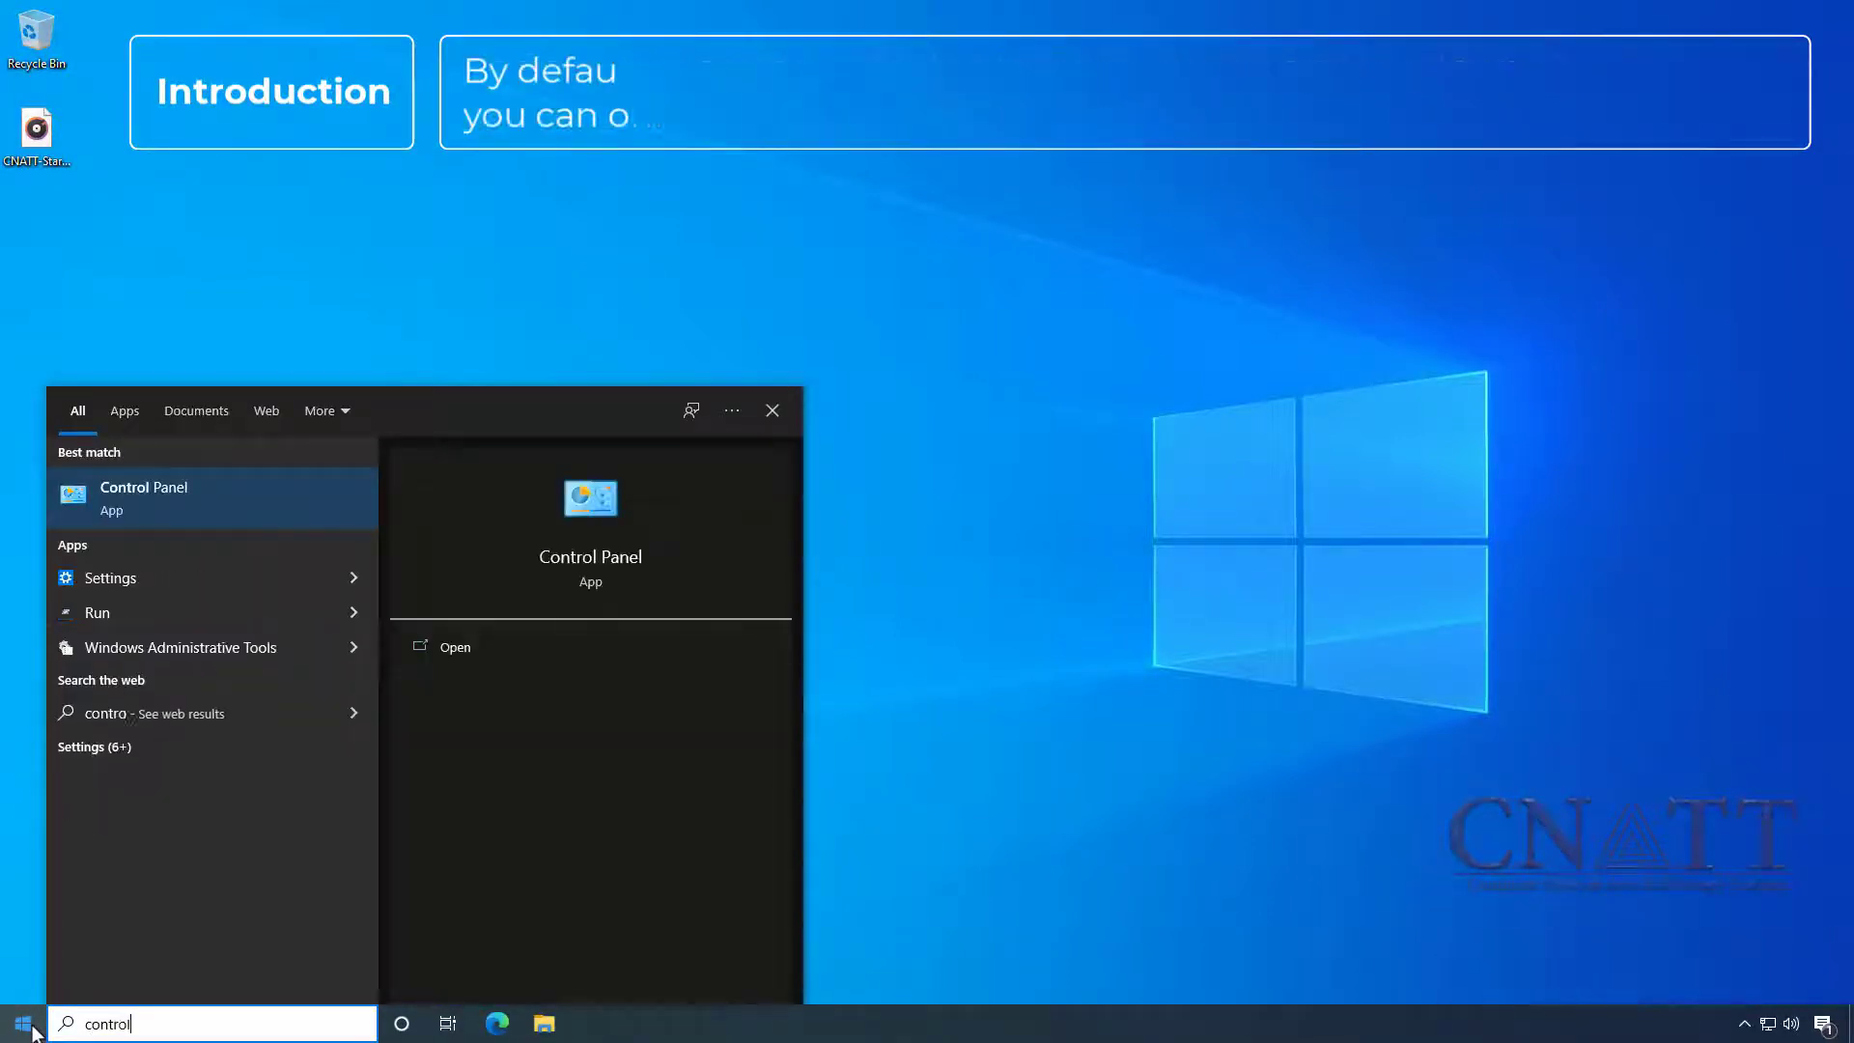
pyautogui.click(216, 503)
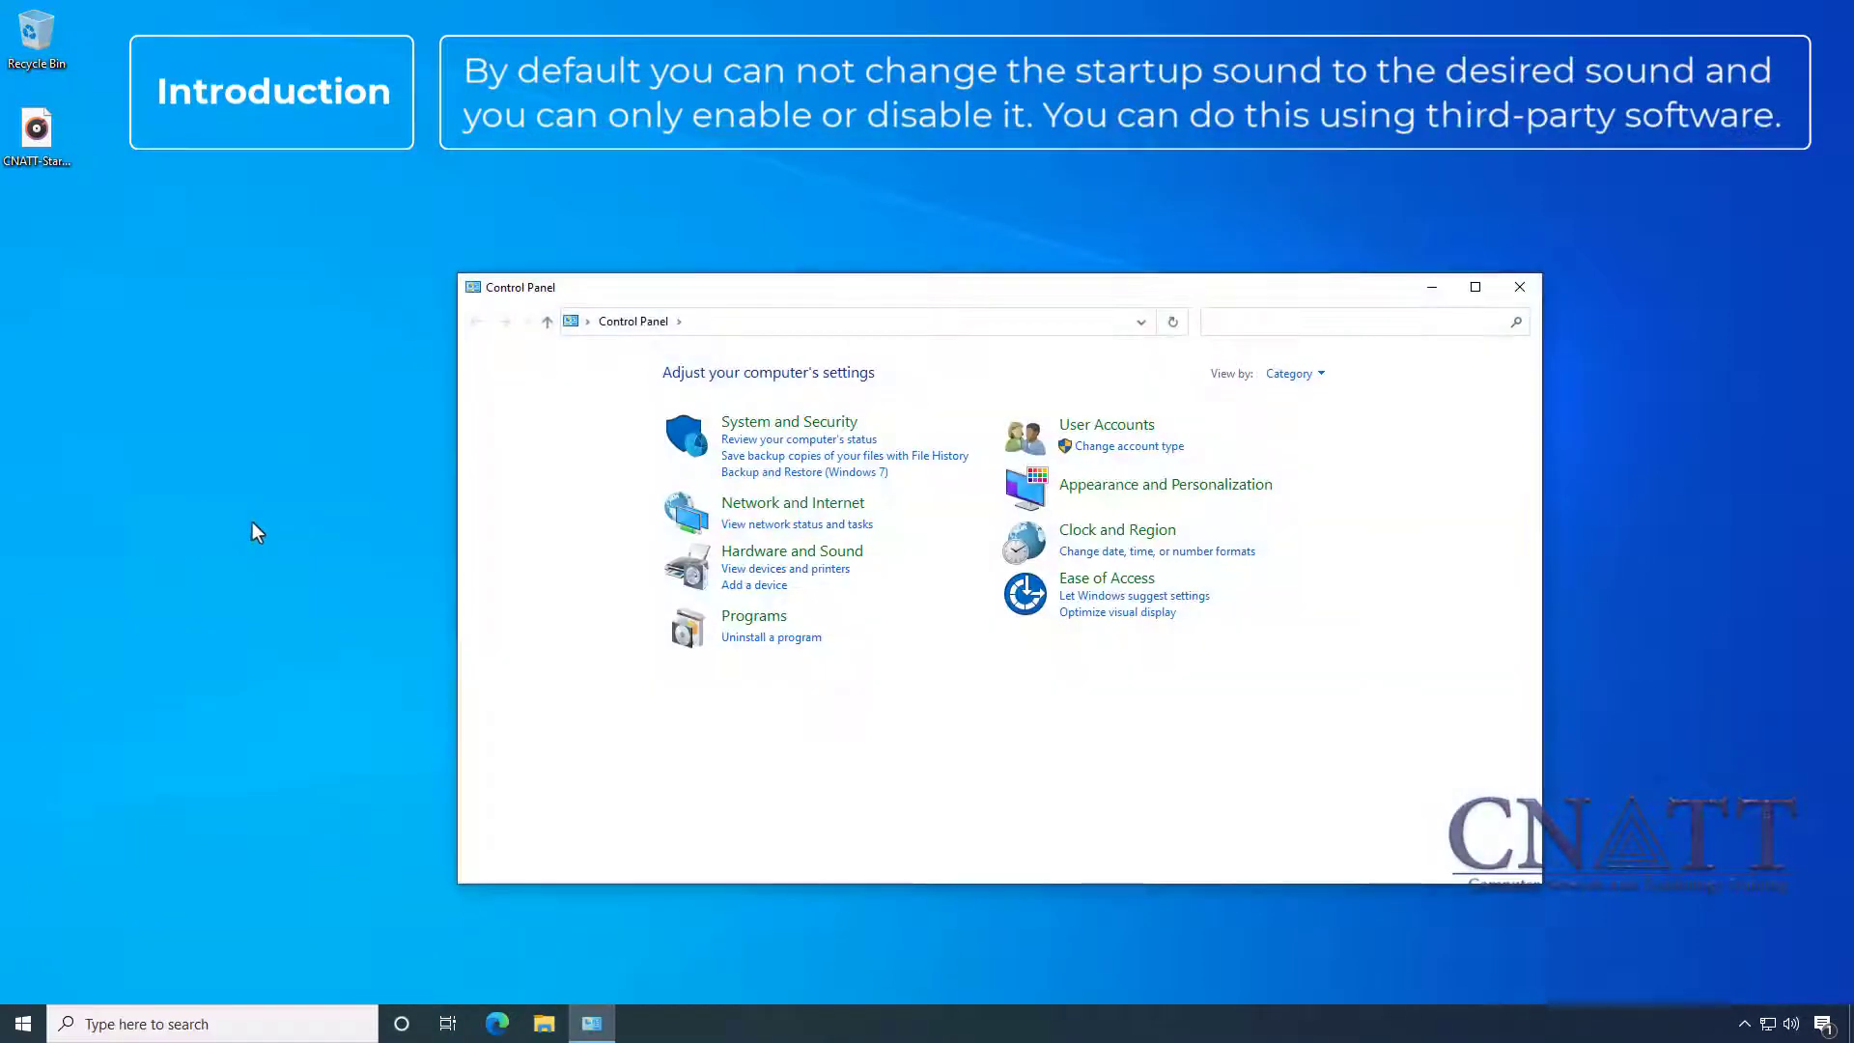
# - Open Change system sounds under Hardware and Sound and drag the Sound dialog aside
pyautogui.click(753, 554)
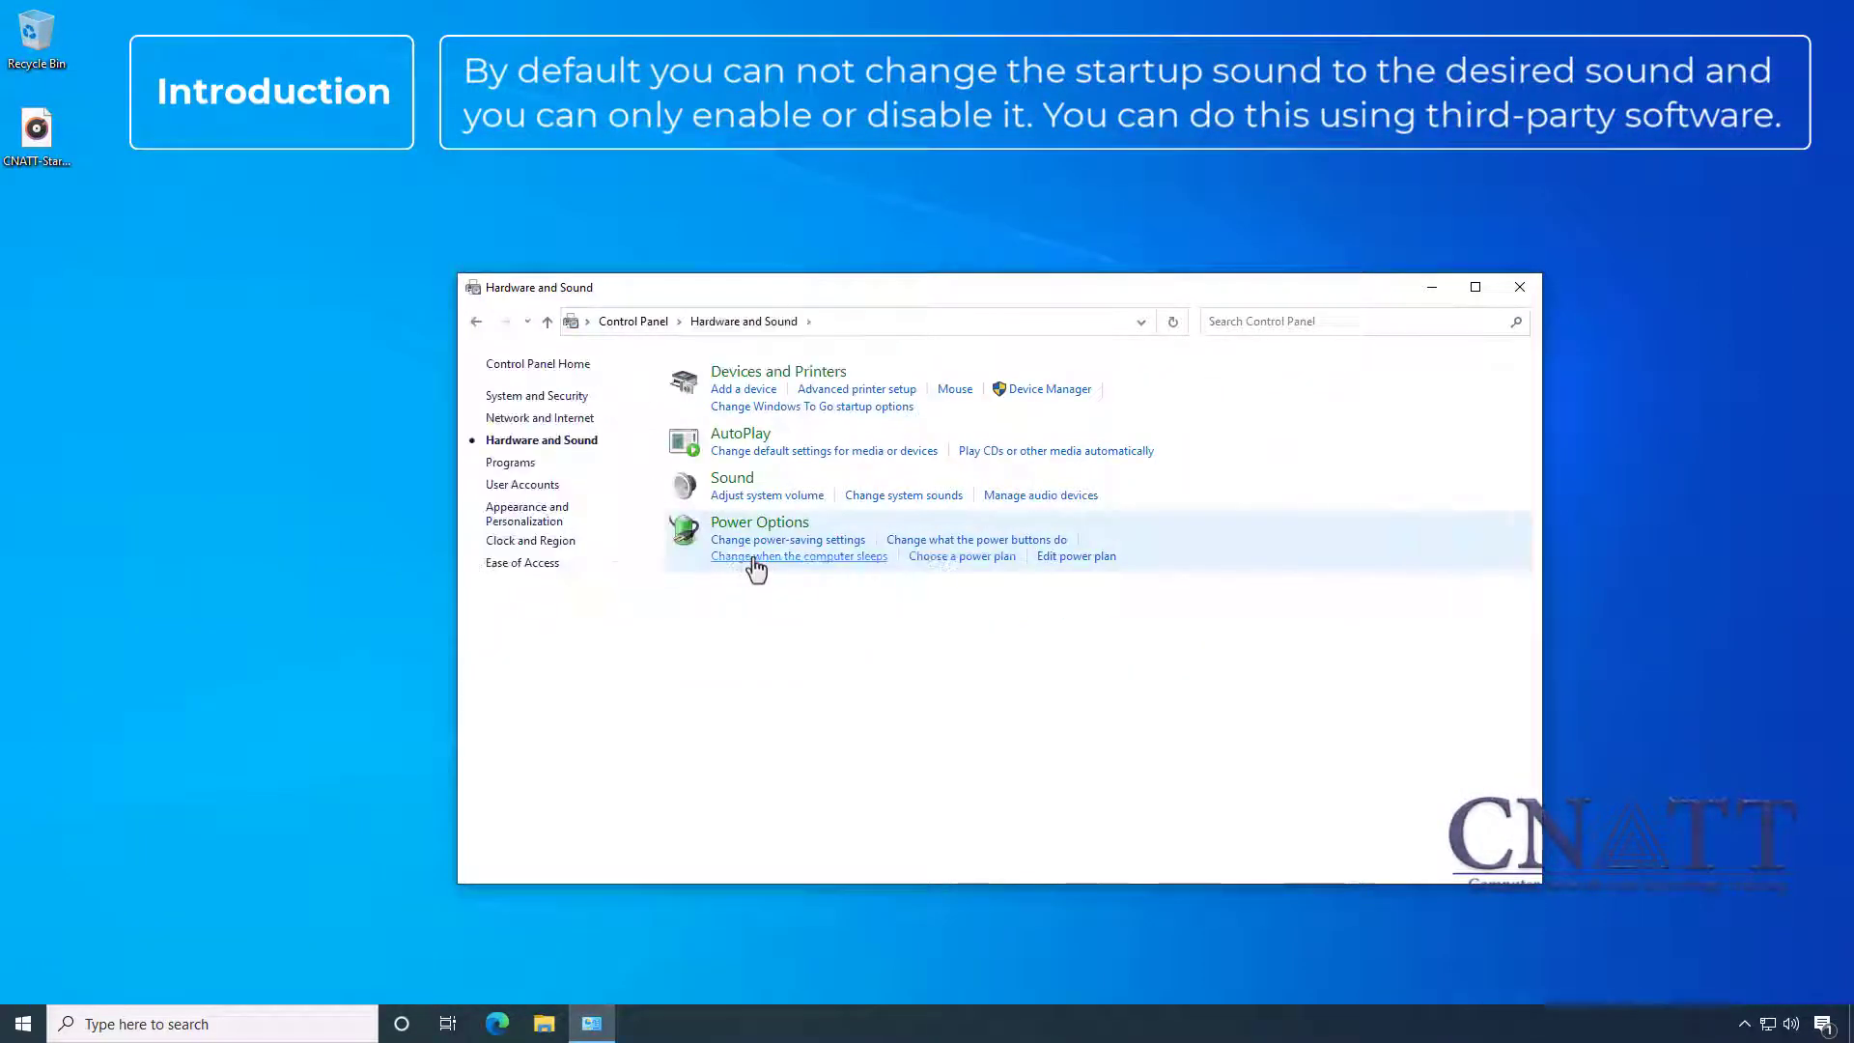
pyautogui.click(872, 501)
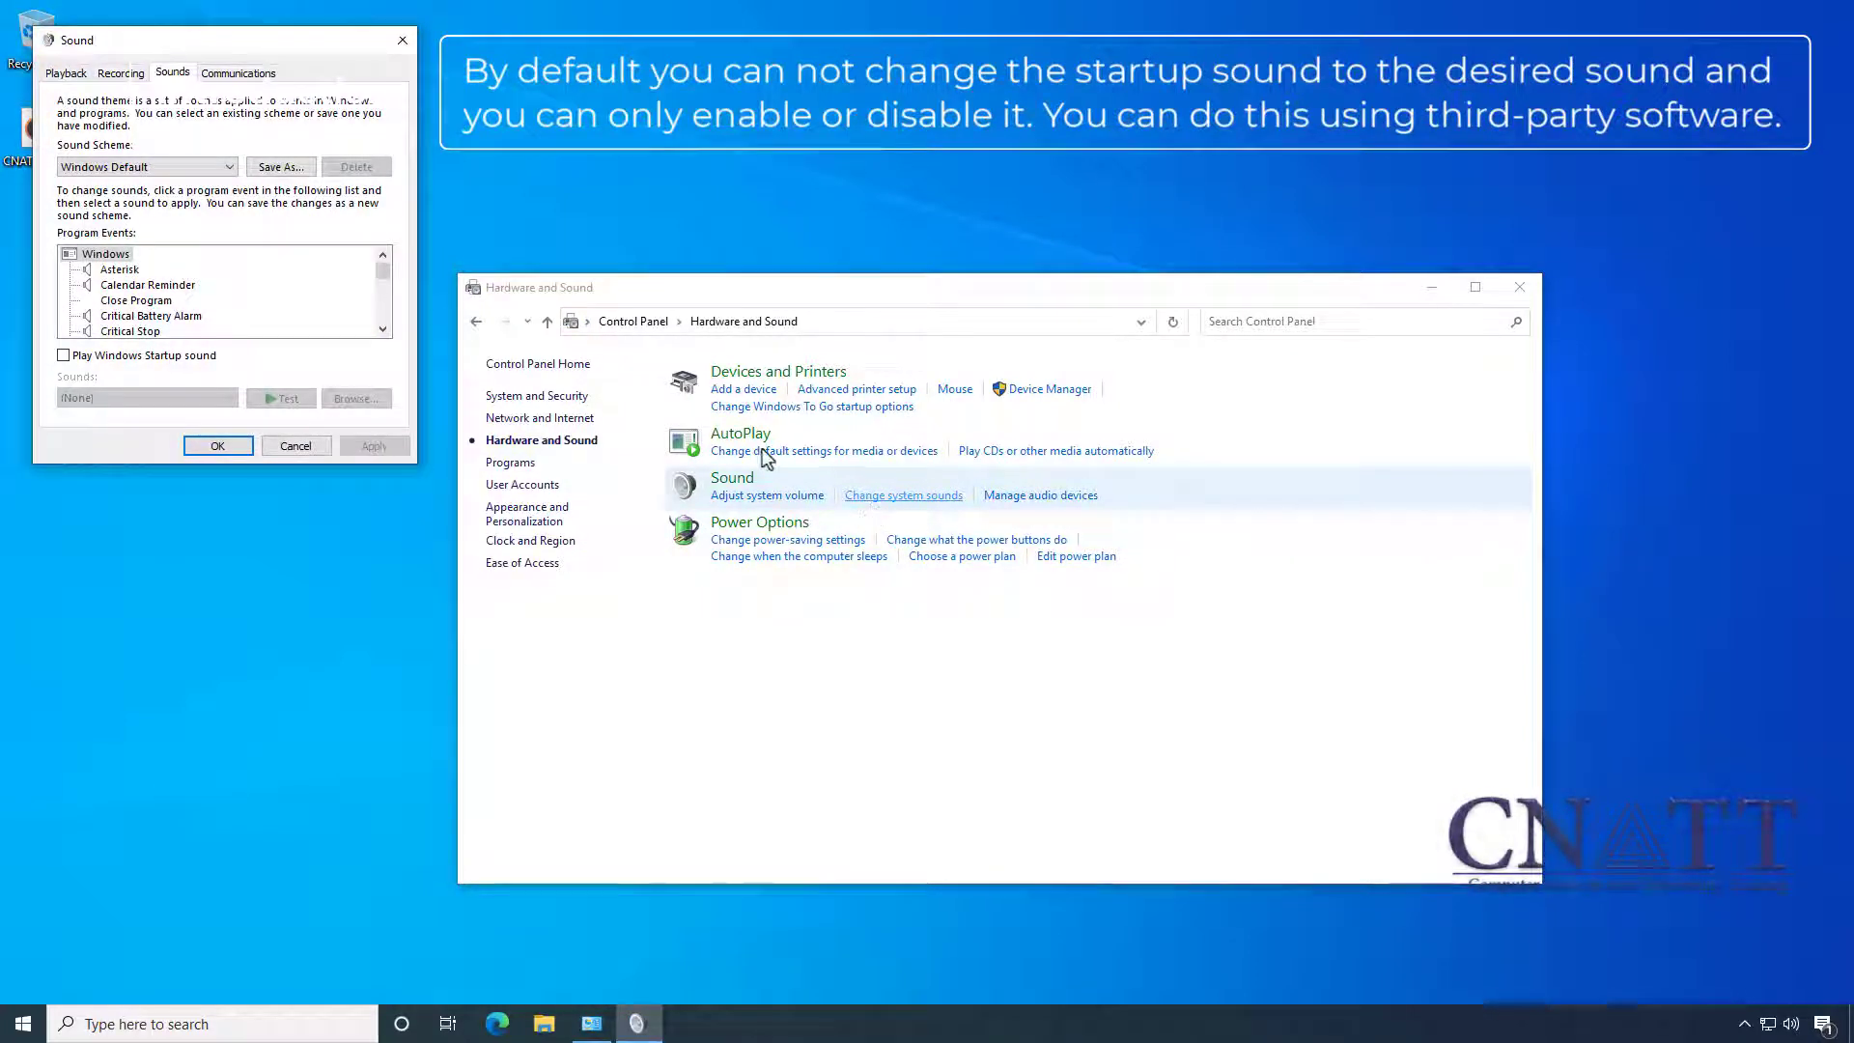
pyautogui.moveTo(292, 42); pyautogui.dragTo(518, 298)
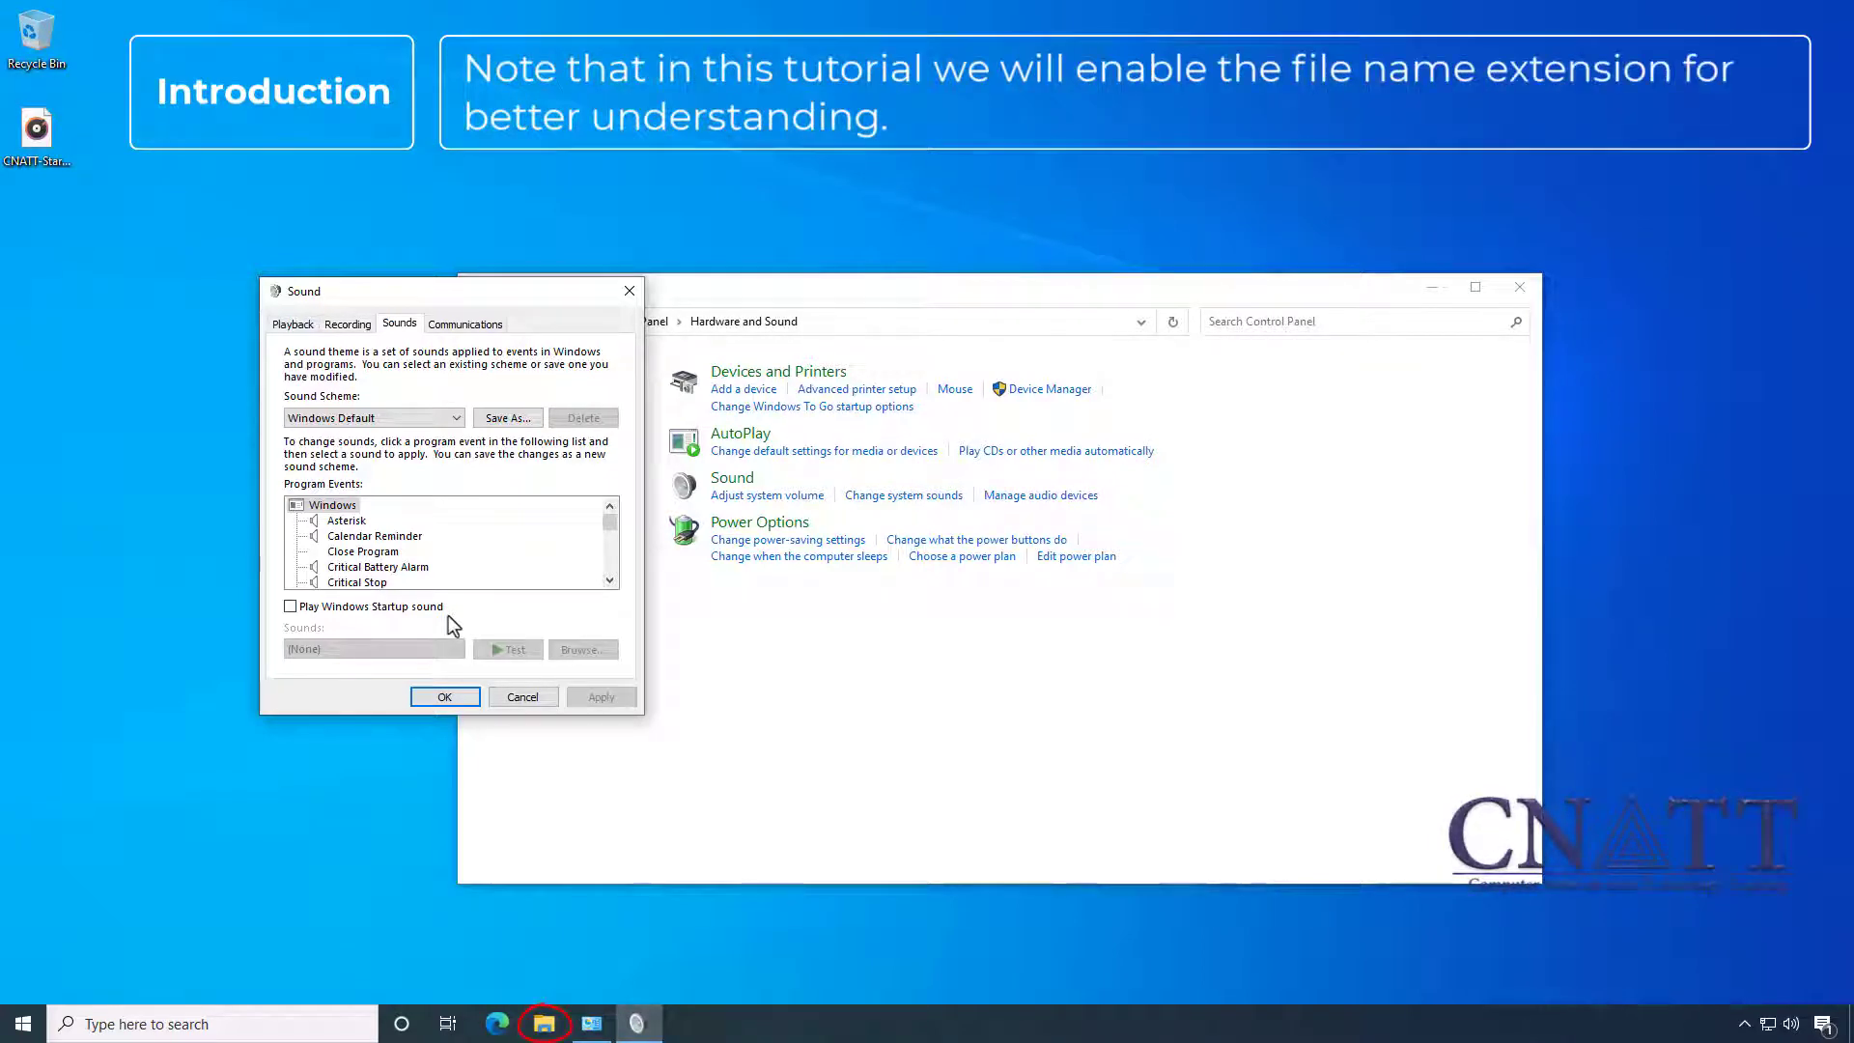
# - Enable File name extensions on File Explorer's View tab, then close Explorer
pyautogui.click(545, 1025)
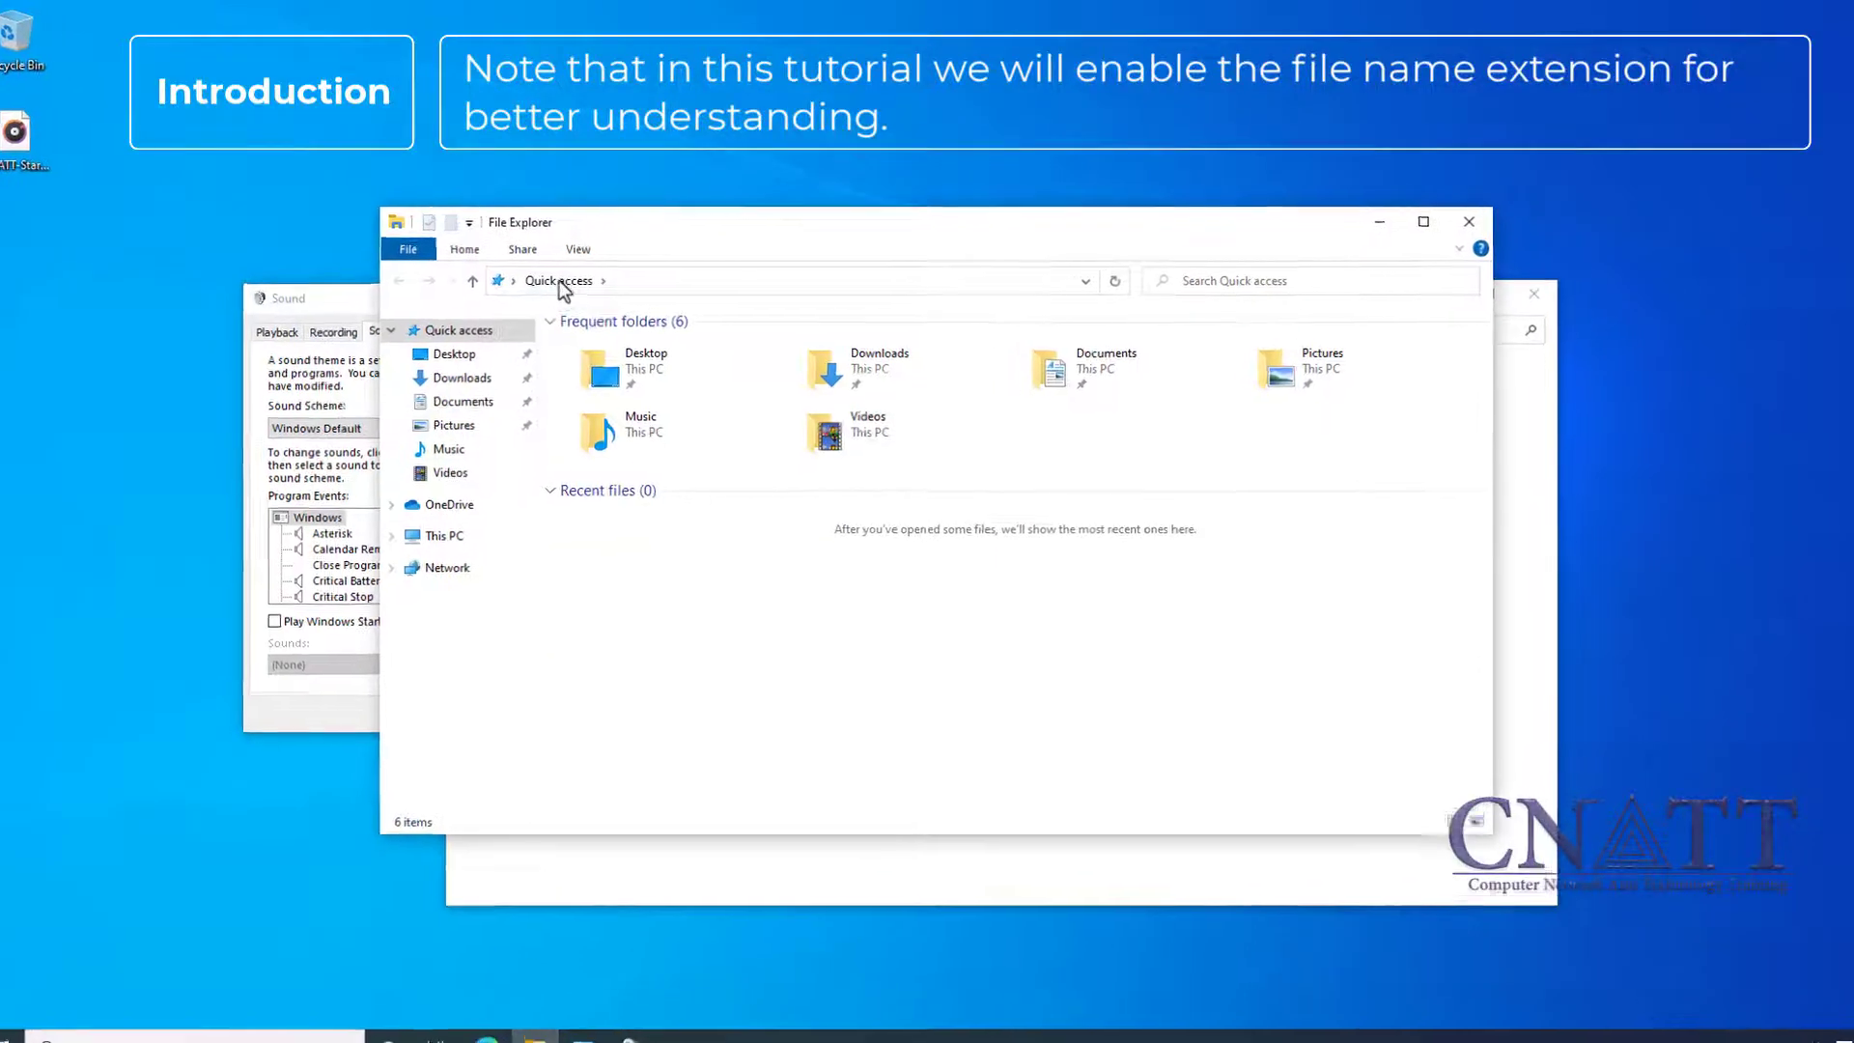
pyautogui.click(583, 251)
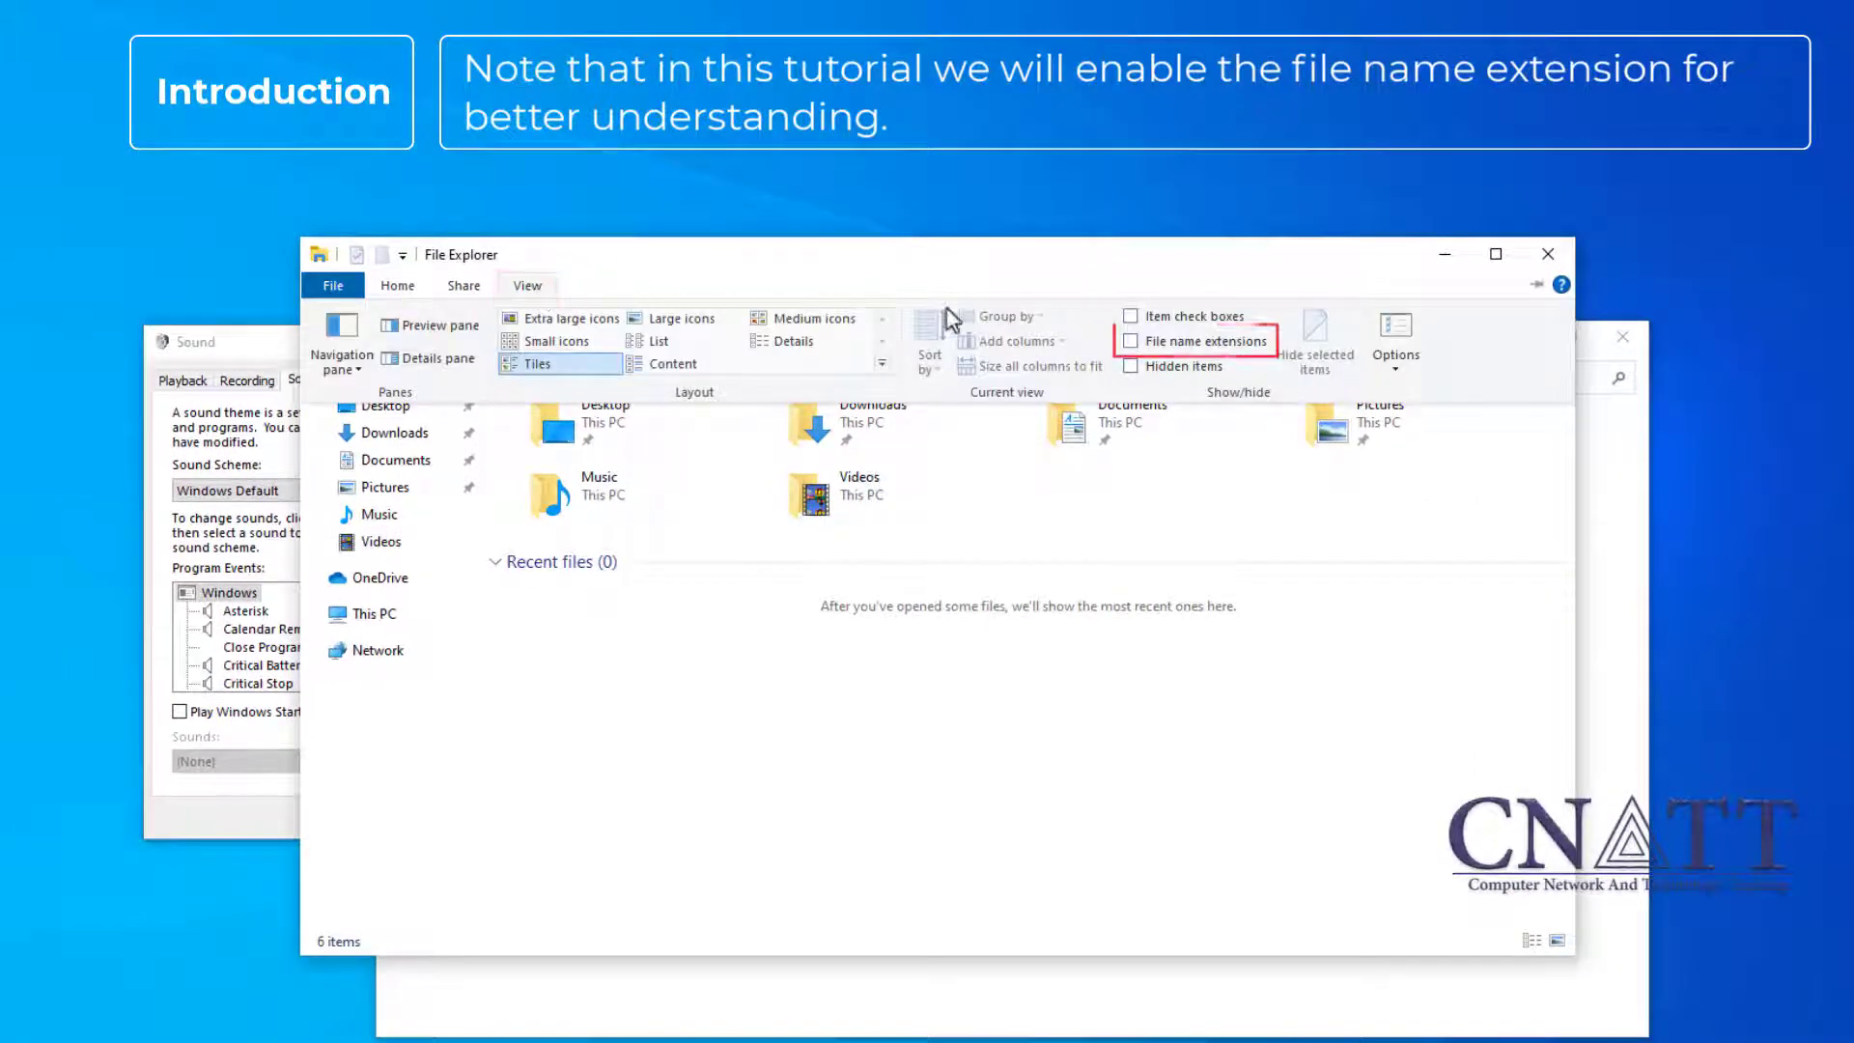
pyautogui.click(1131, 344)
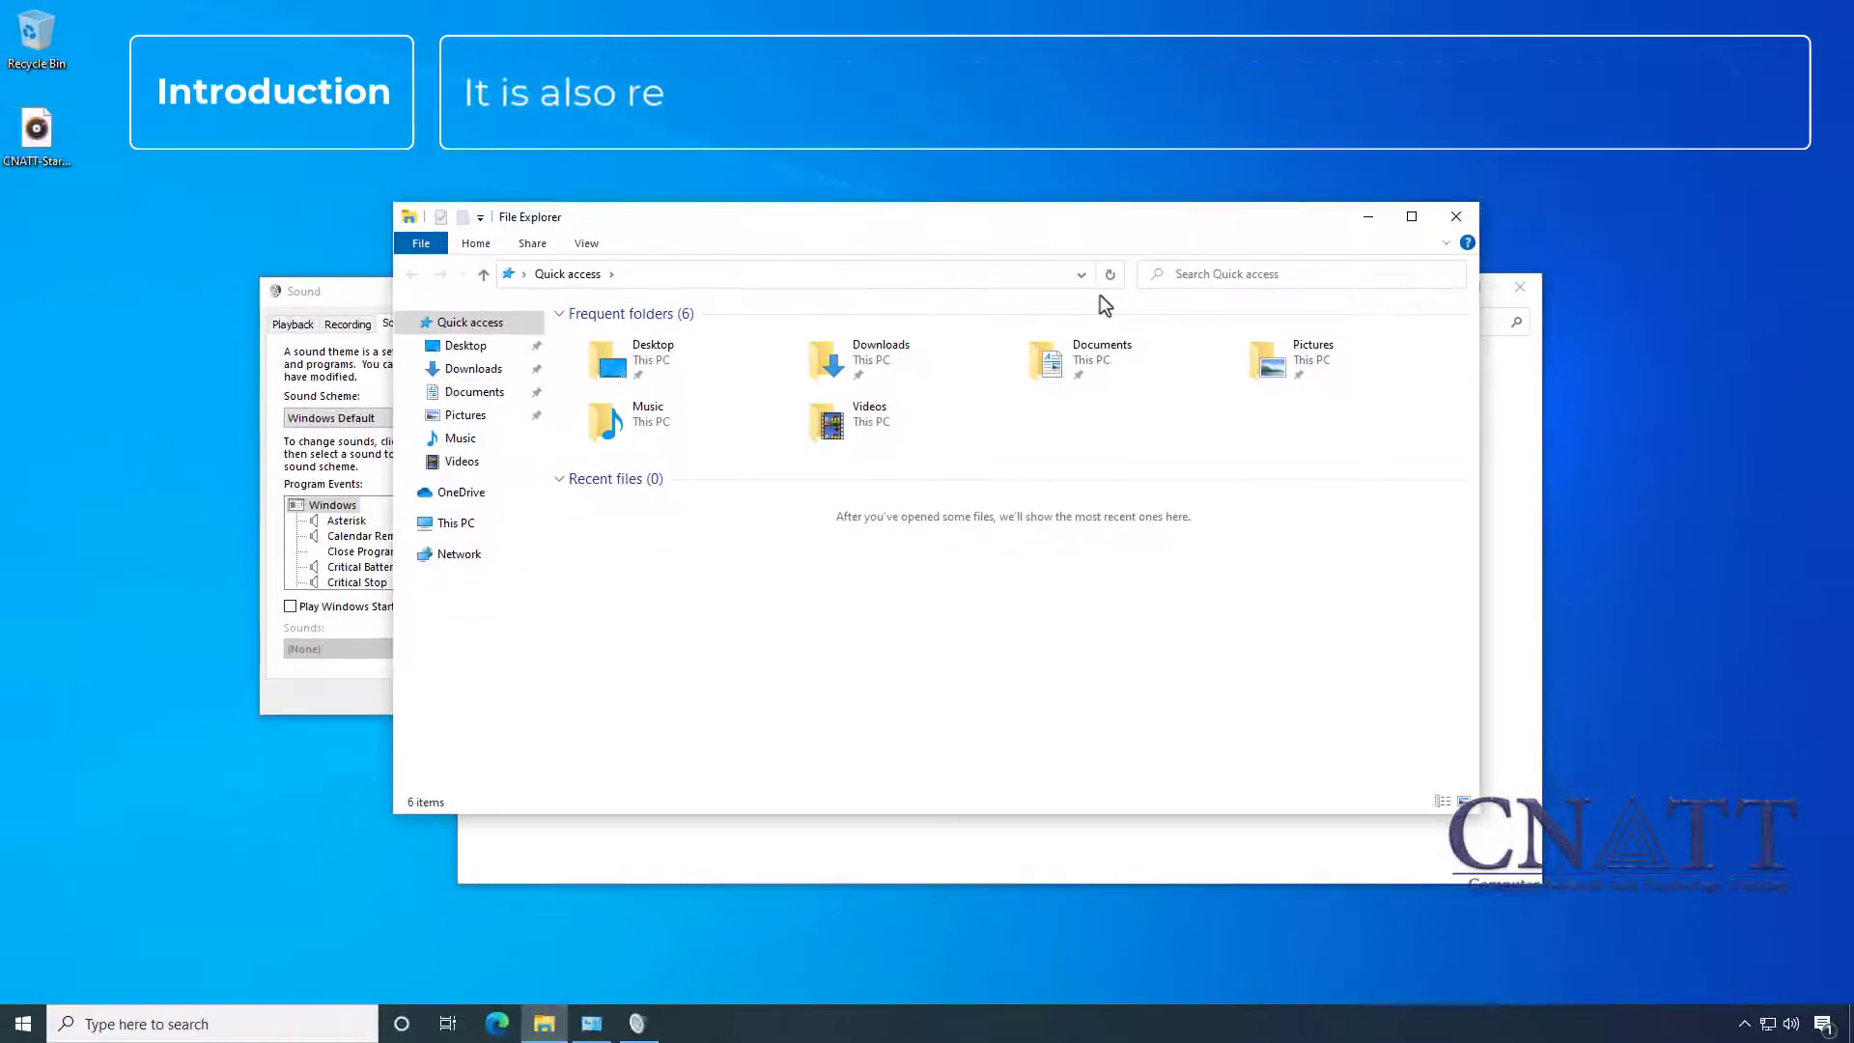
pyautogui.click(1453, 217)
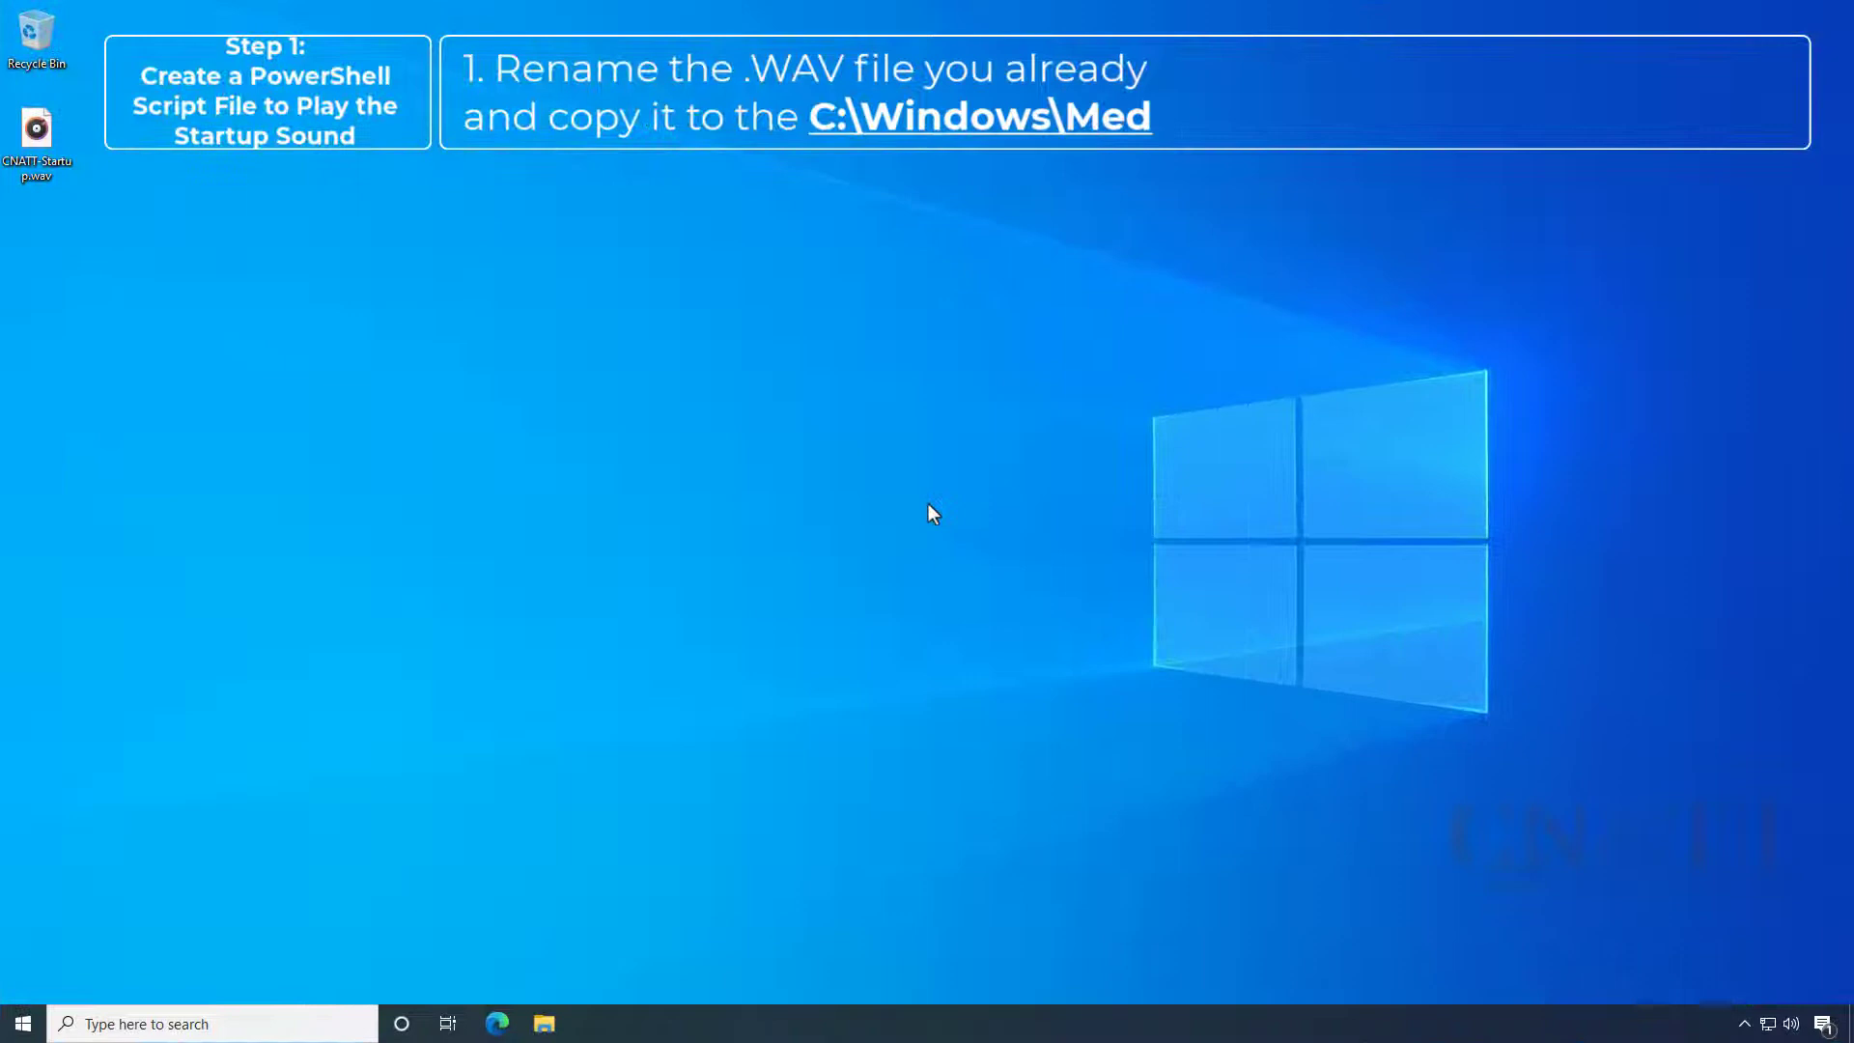
# - Rename the desktop sound file to StartupSound.wav and copy it
pyautogui.rightClick(35, 145)
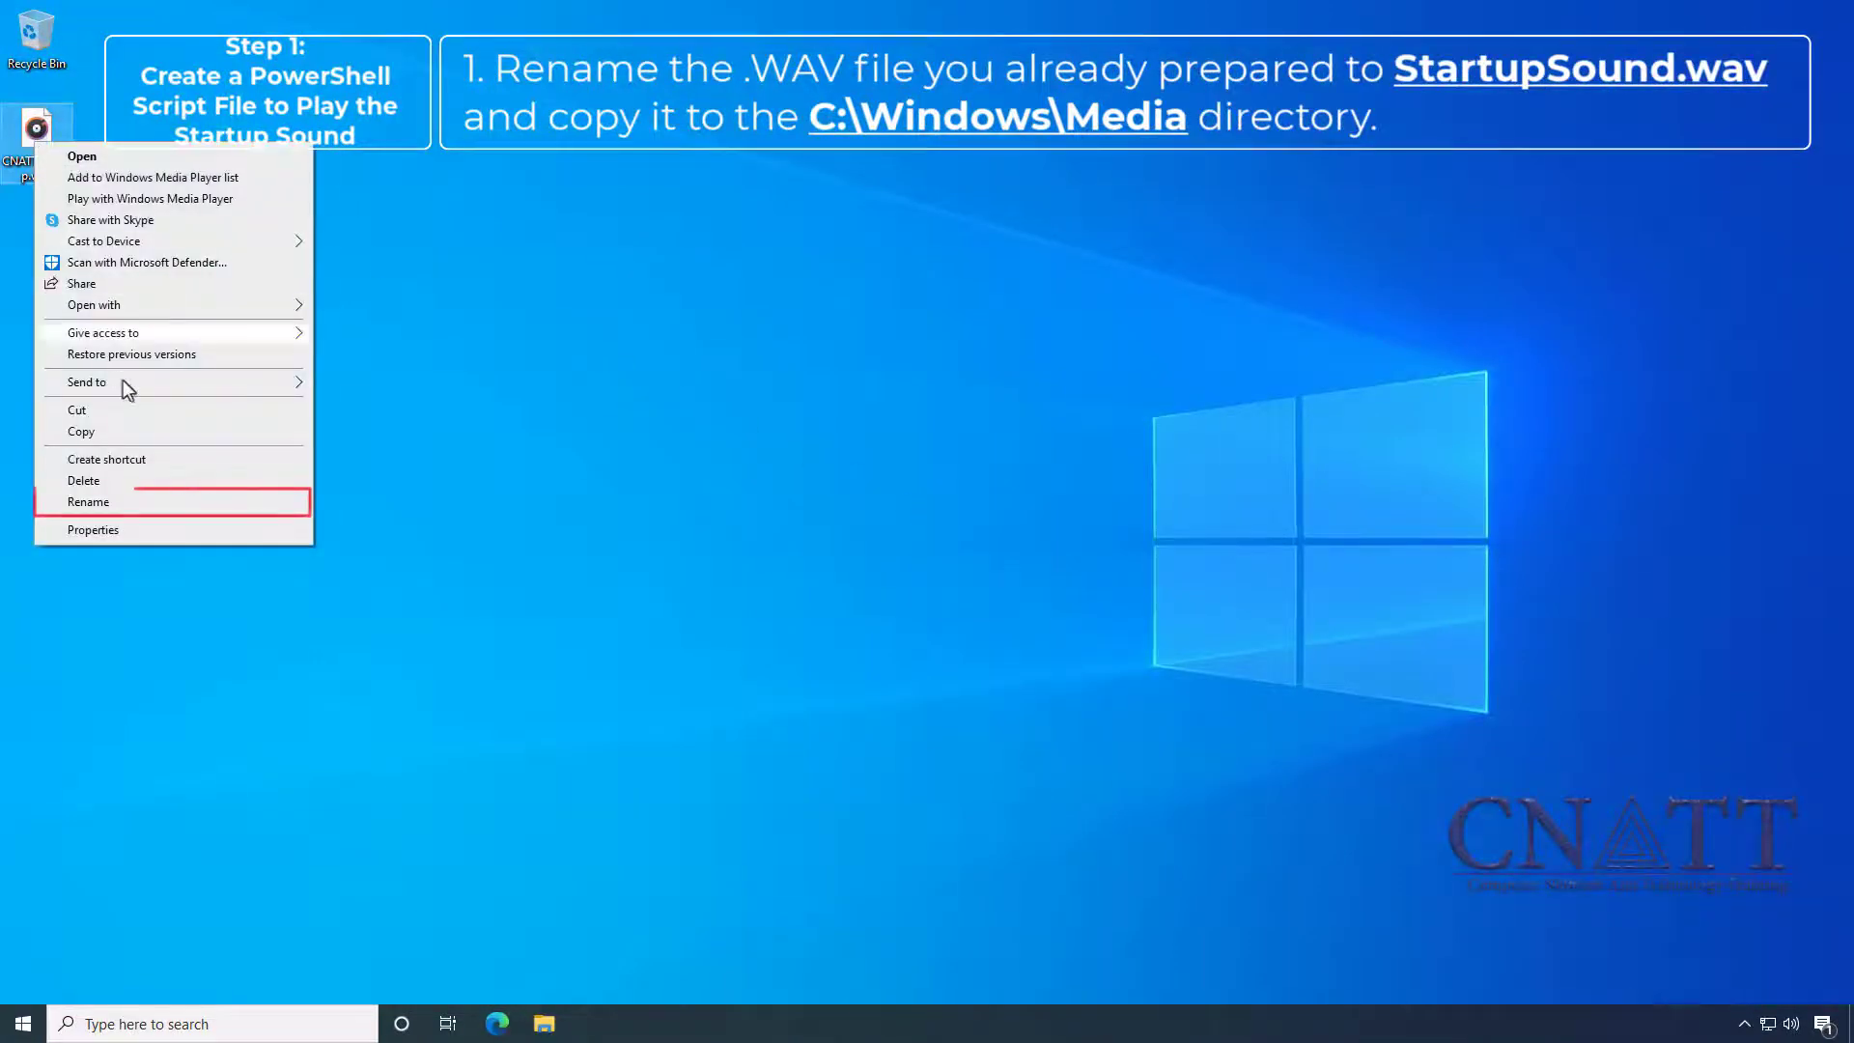
pyautogui.click(157, 512)
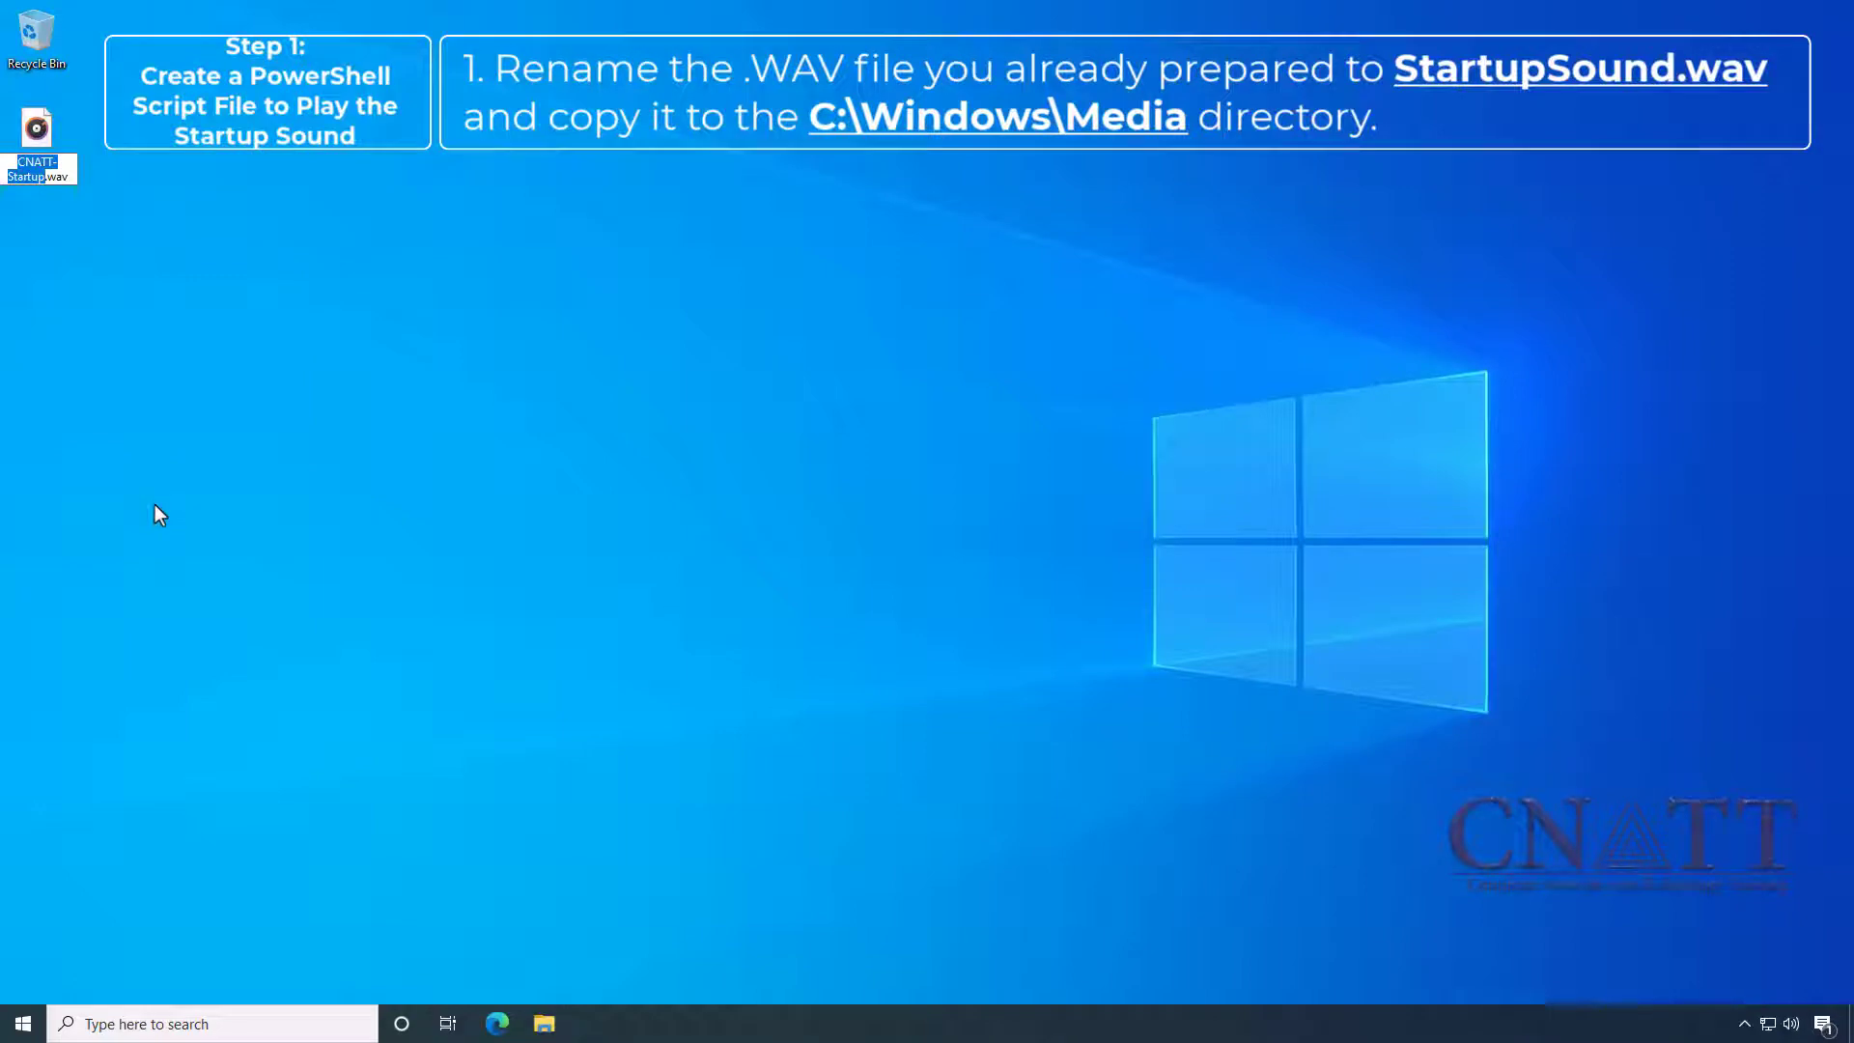
pyautogui.write('Start')
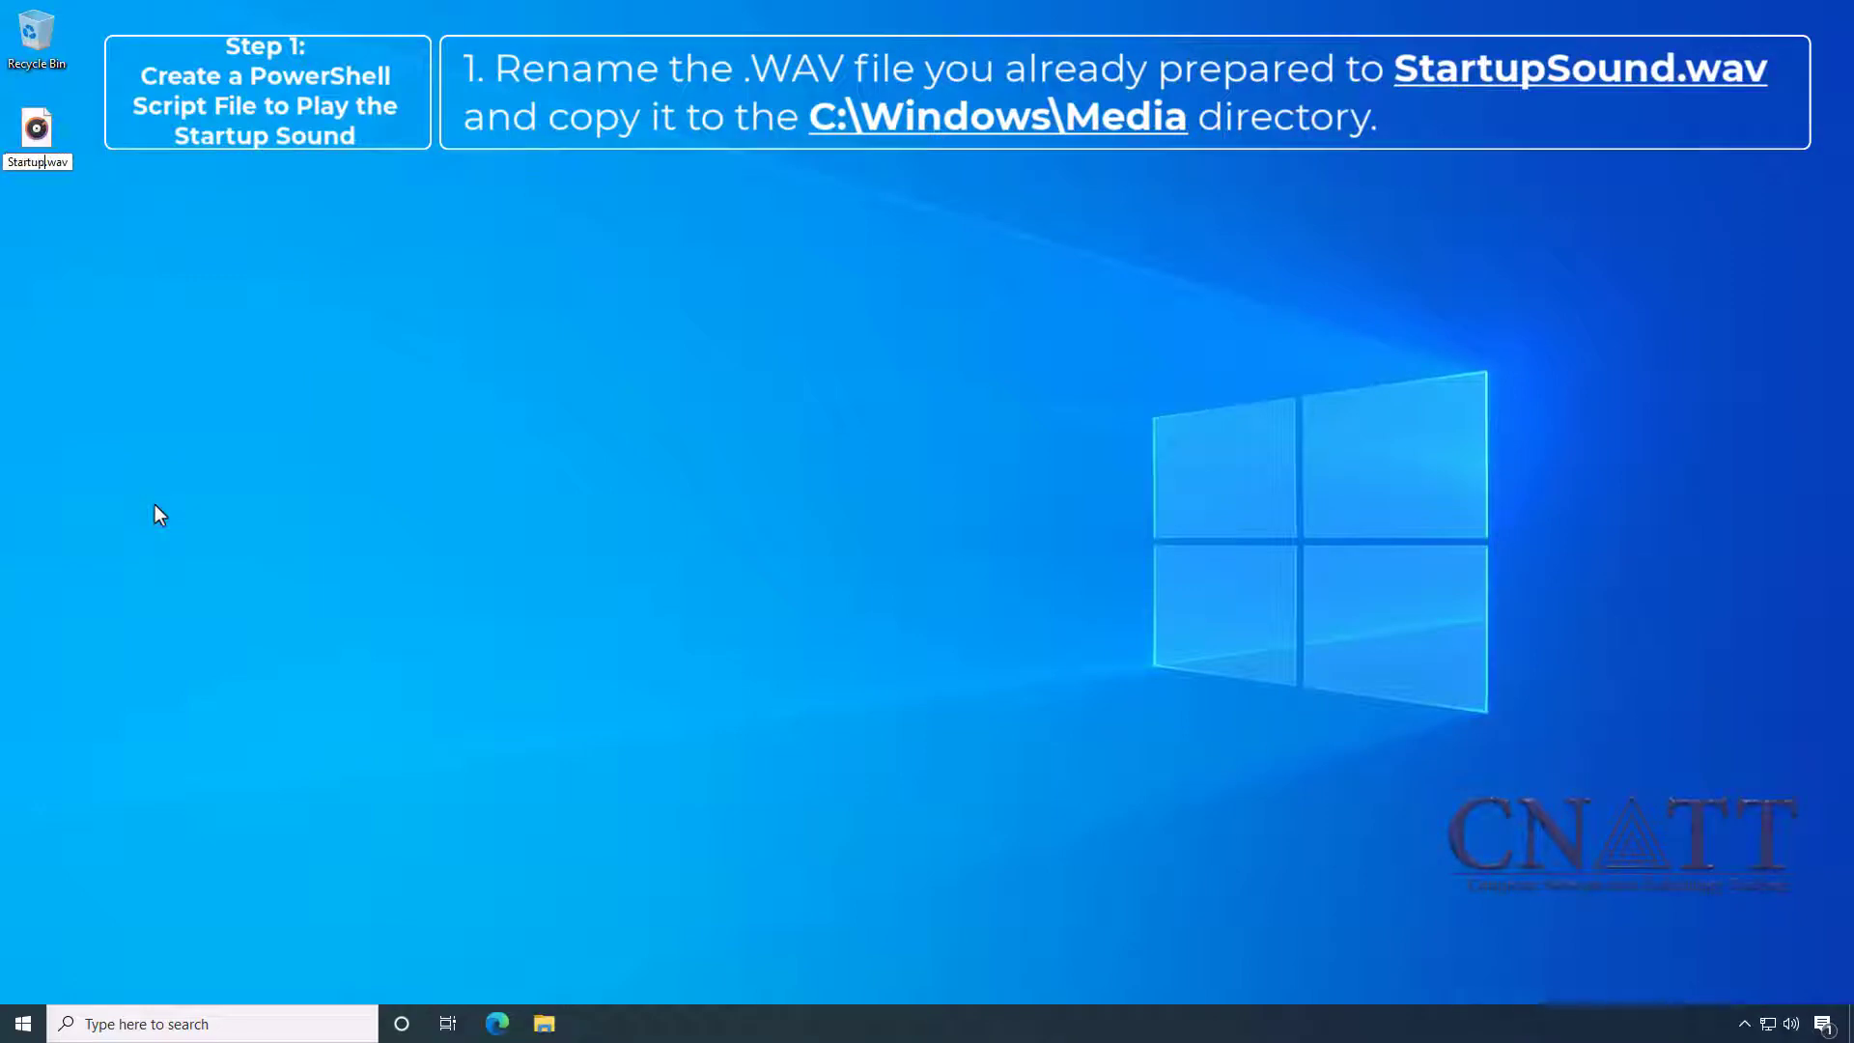
pyautogui.write('upSound')
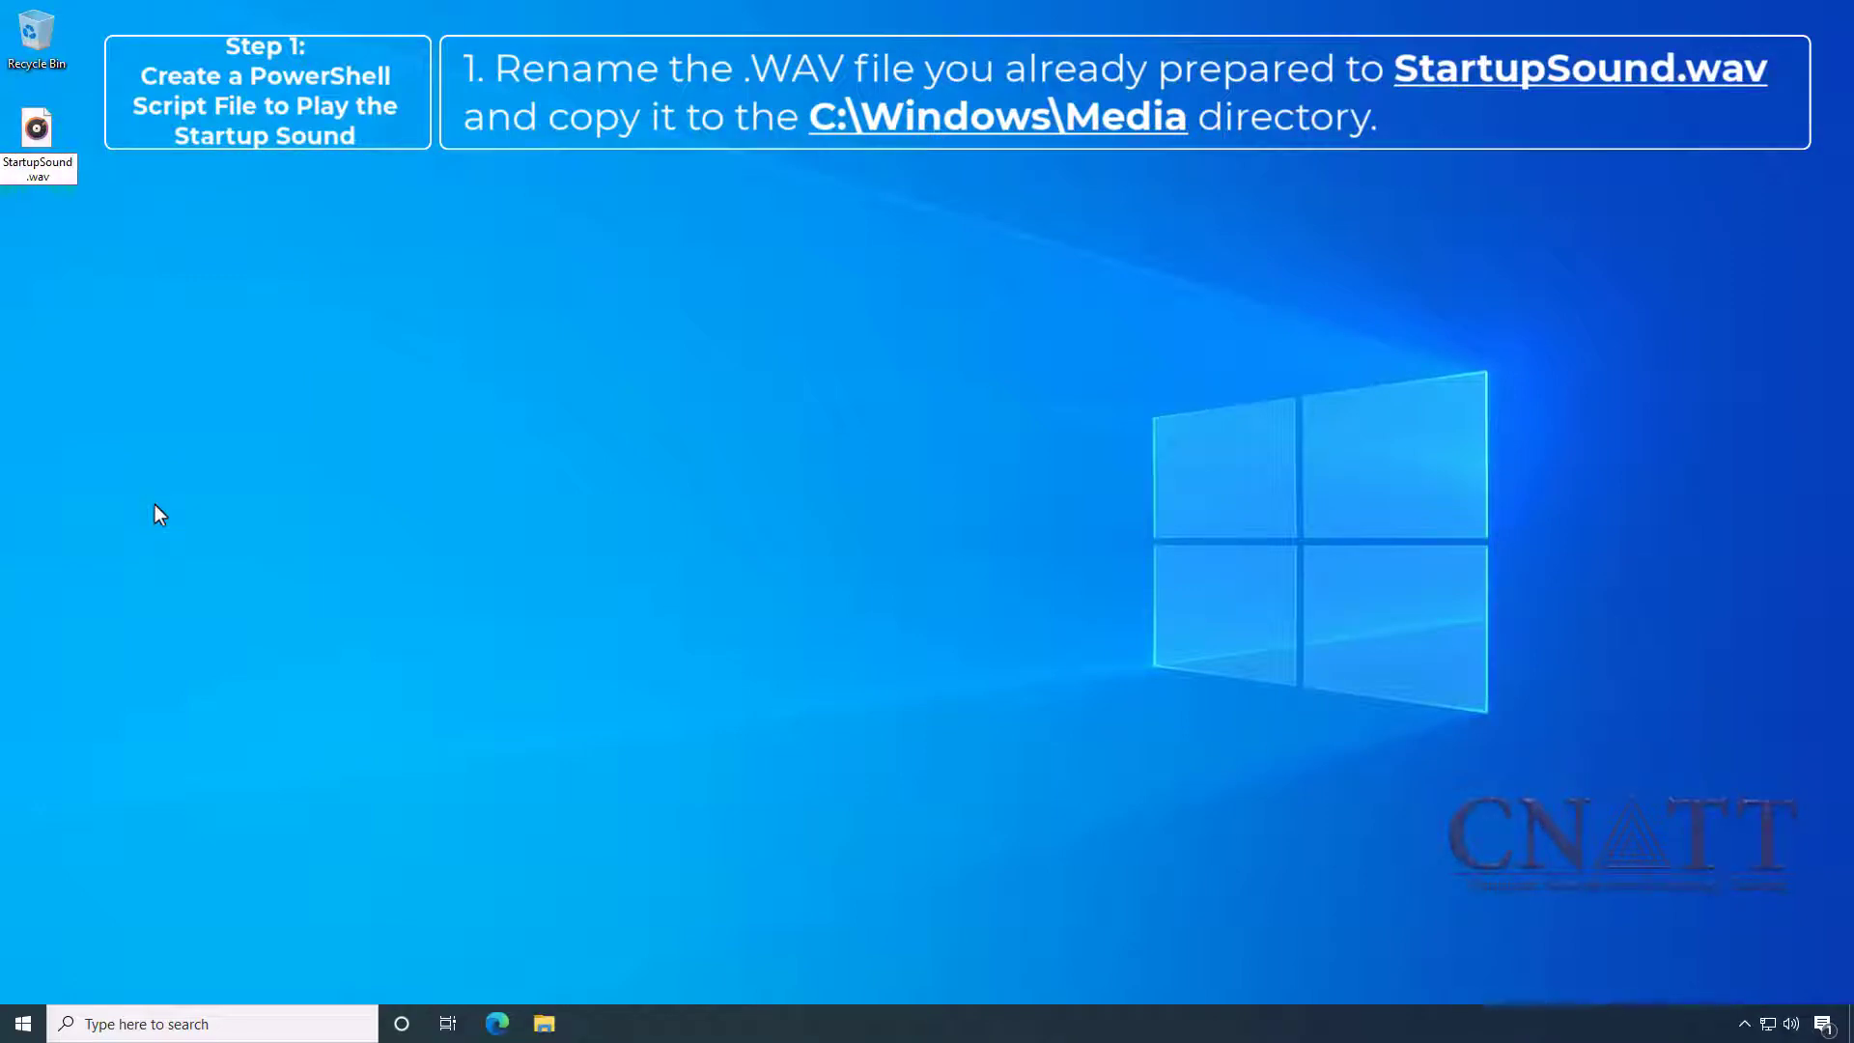
pyautogui.press('Return')
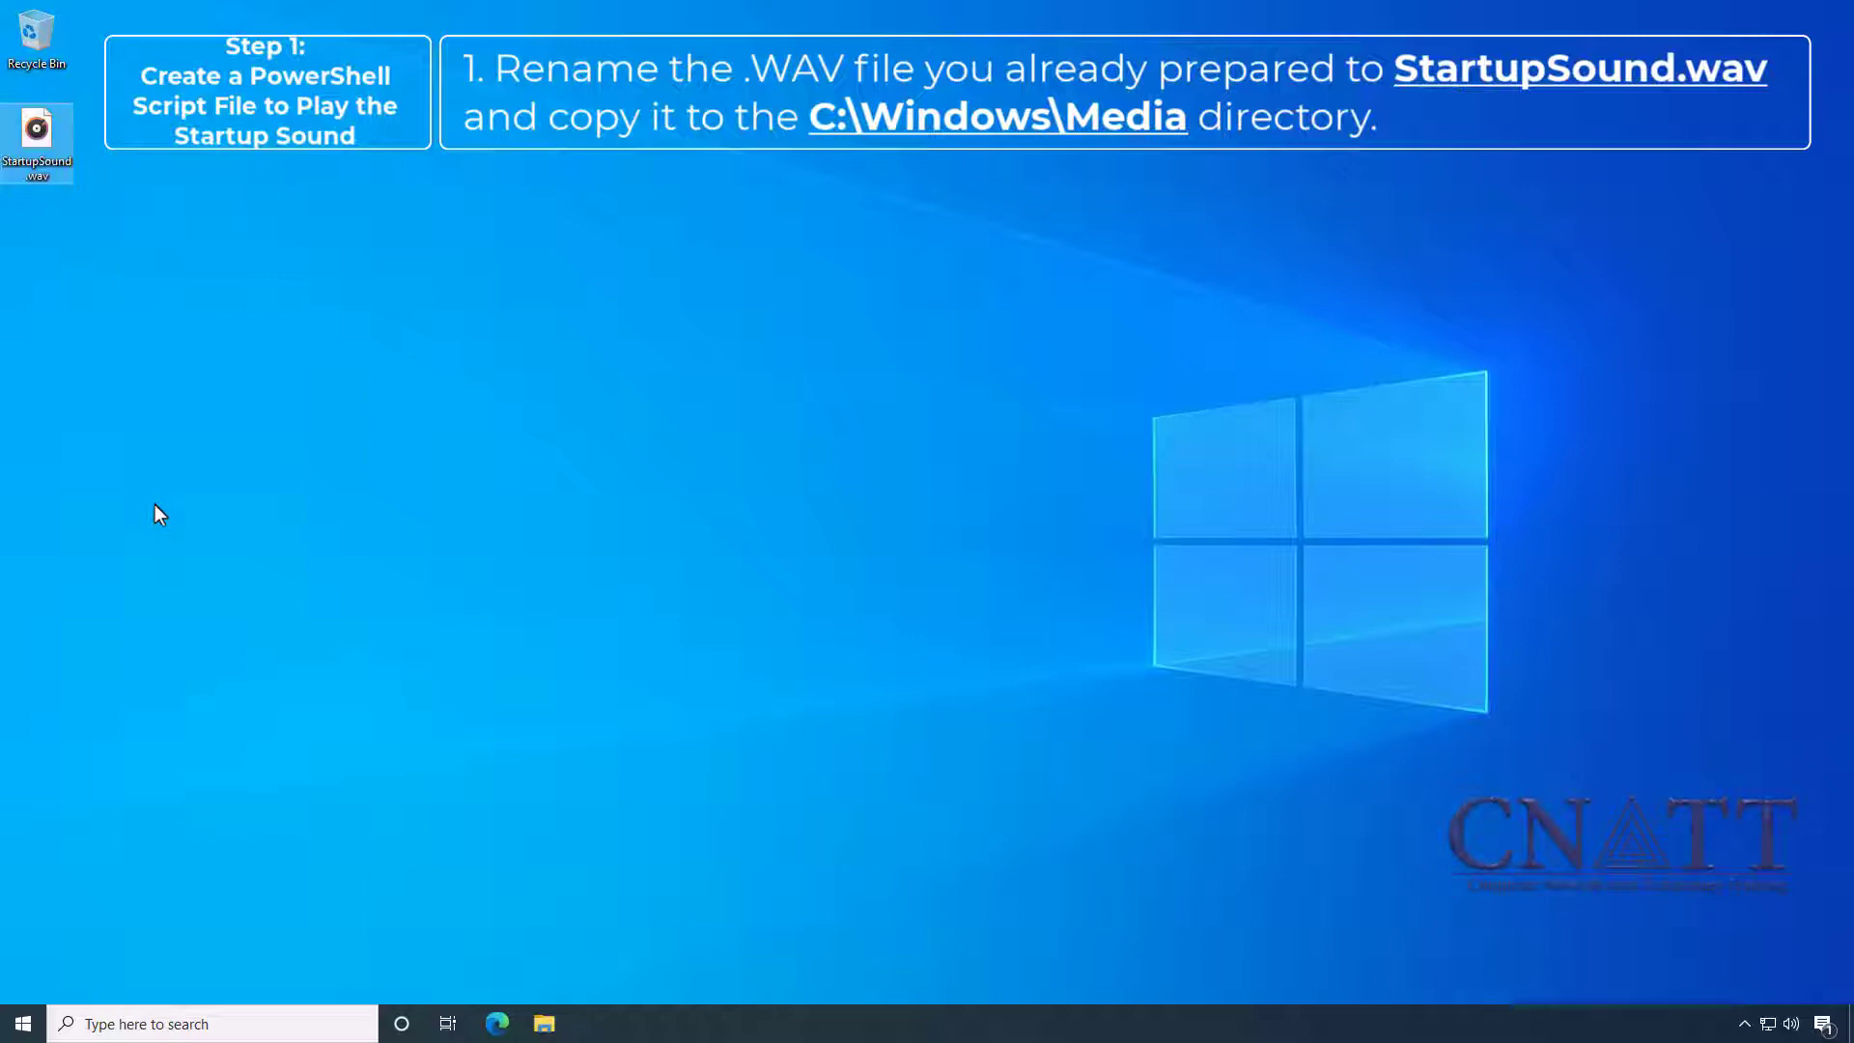
pyautogui.rightClick(37, 143)
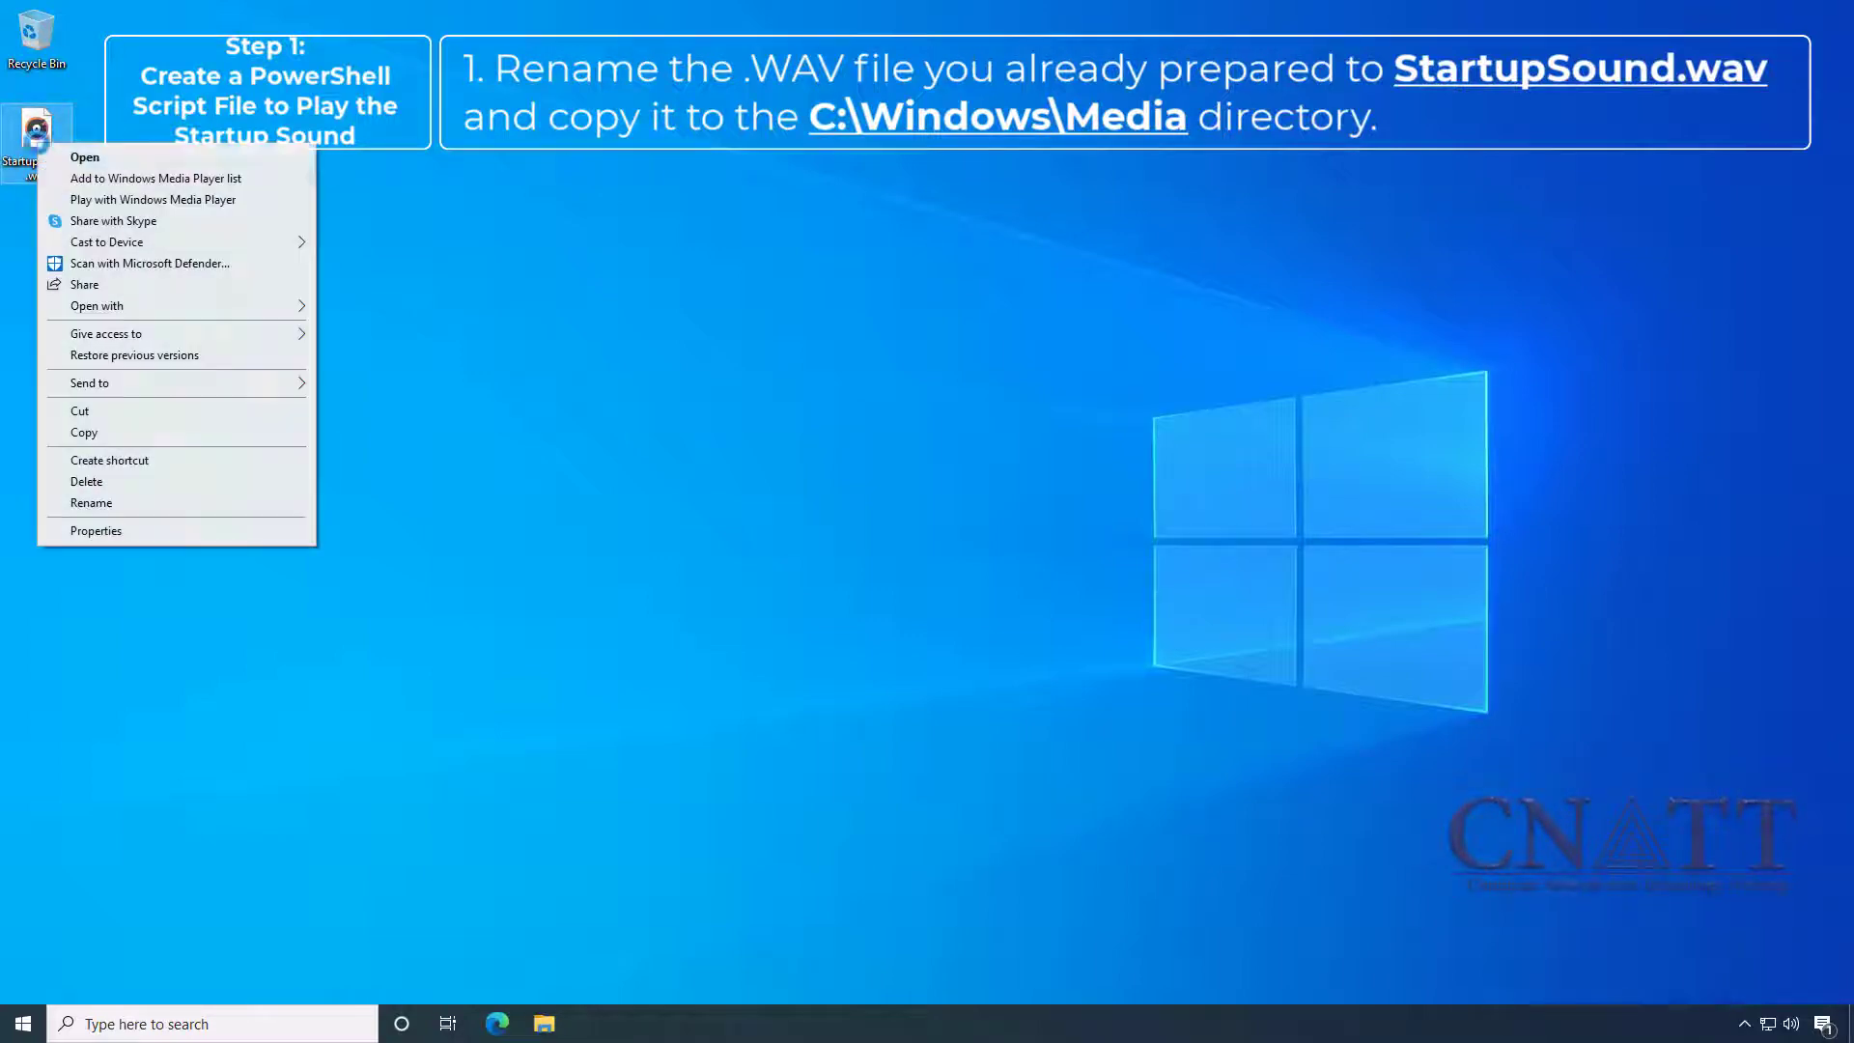
pyautogui.click(138, 435)
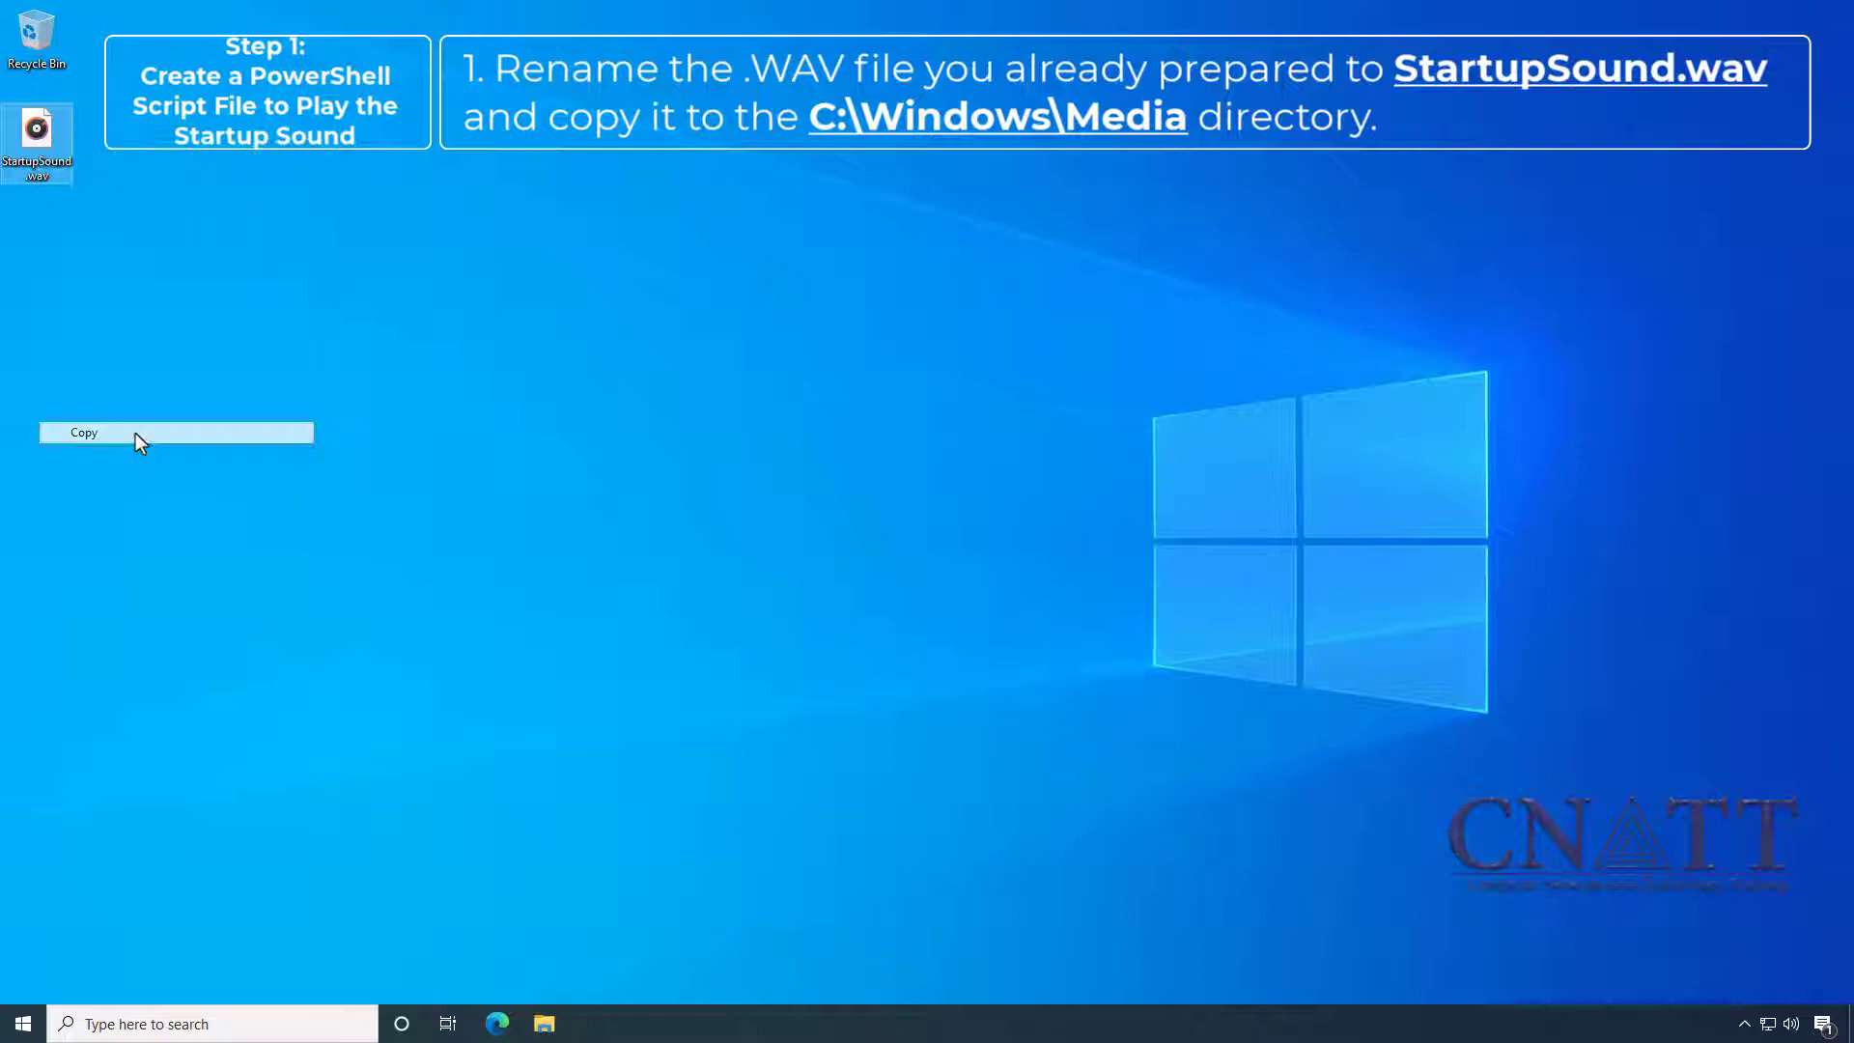
# - Paste StartupSound.wav into C:\Windows\Media, granting administrator permission
pyautogui.click(560, 1026)
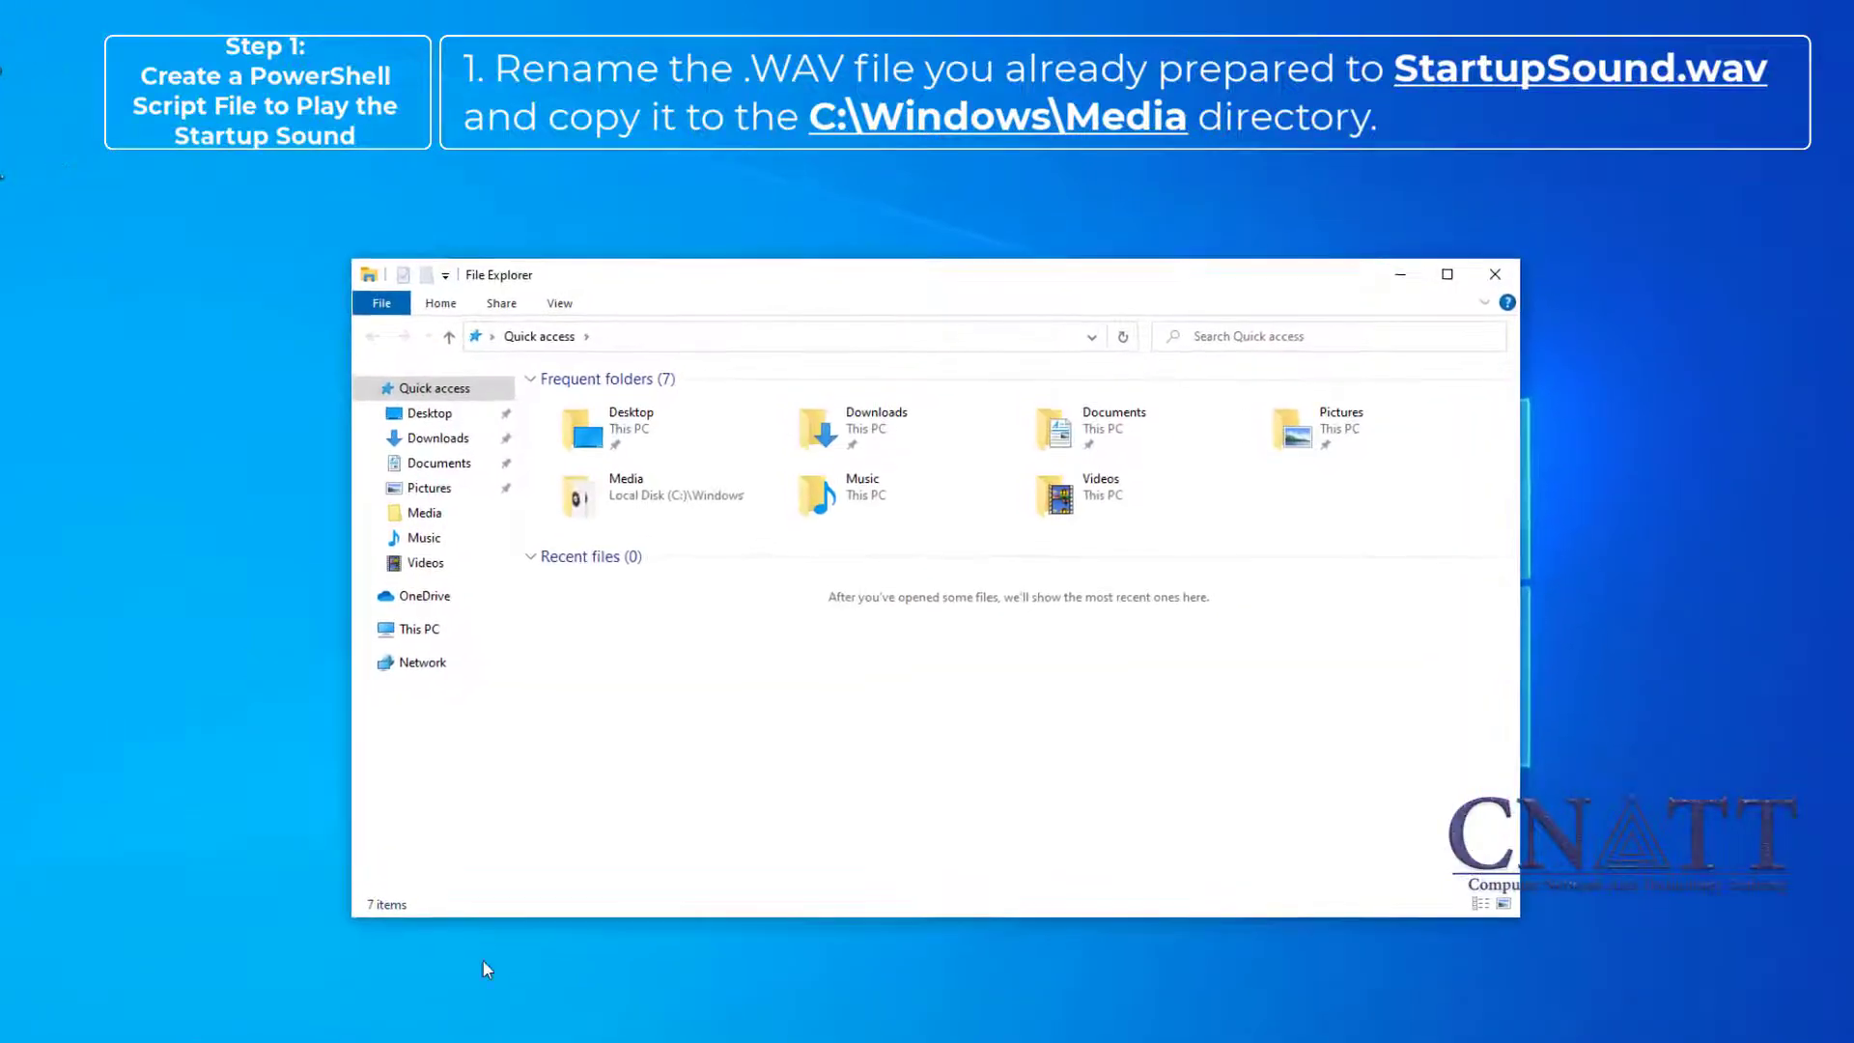
pyautogui.click(416, 629)
pyautogui.click(632, 639)
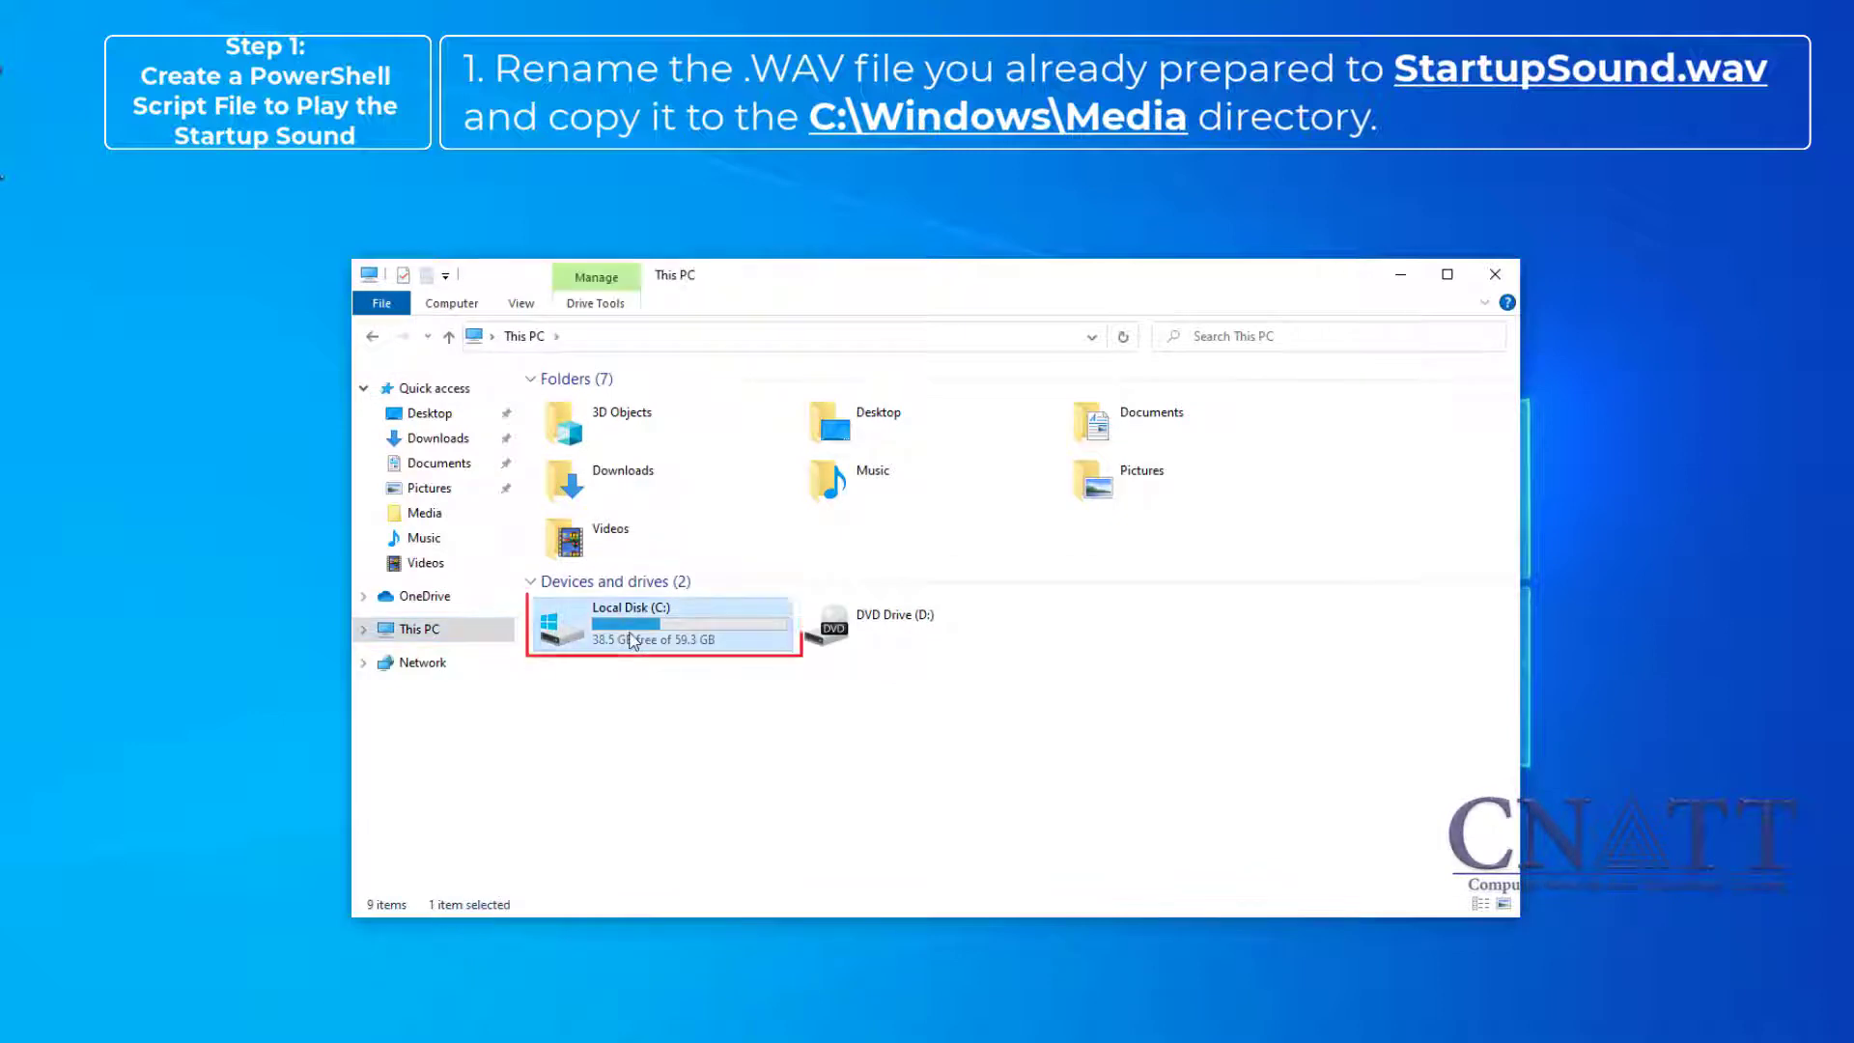
pyautogui.doubleClick(632, 639)
pyautogui.doubleClick(592, 490)
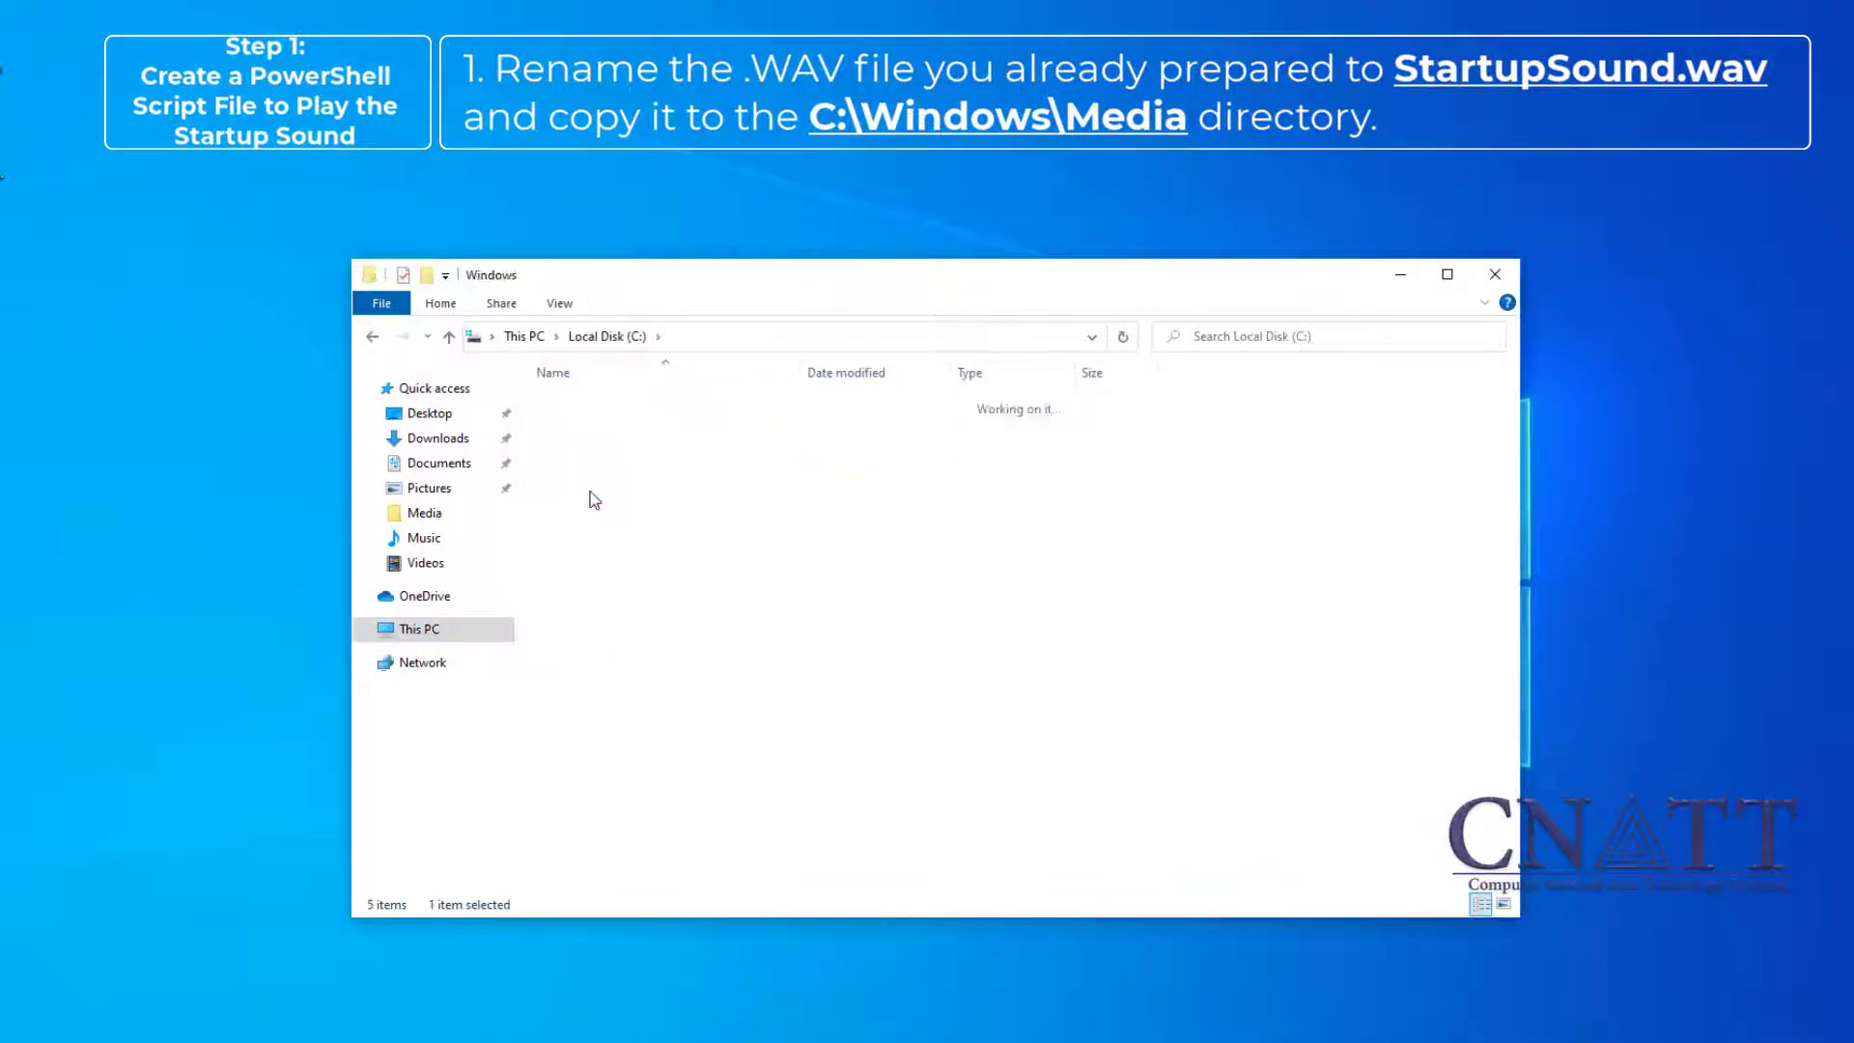
pyautogui.scroll(-10, 592, 494)
pyautogui.click(578, 396)
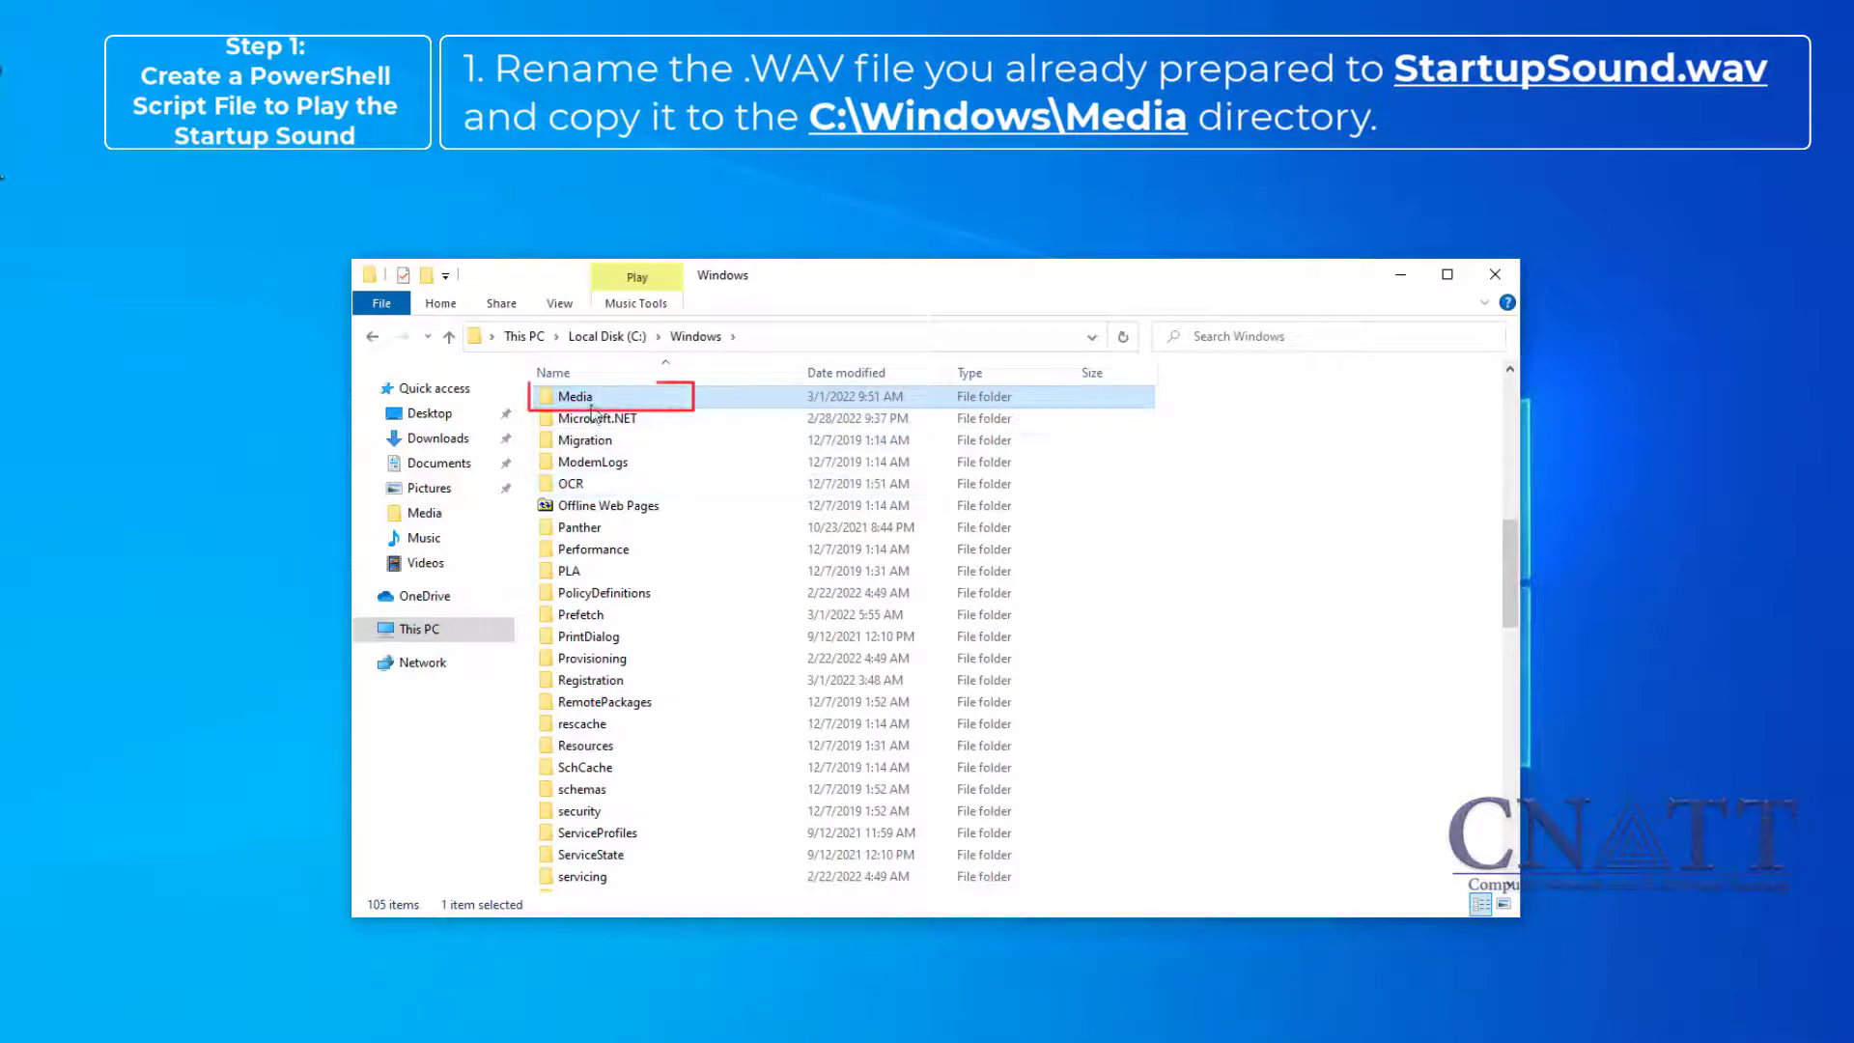
pyautogui.doubleClick(591, 402)
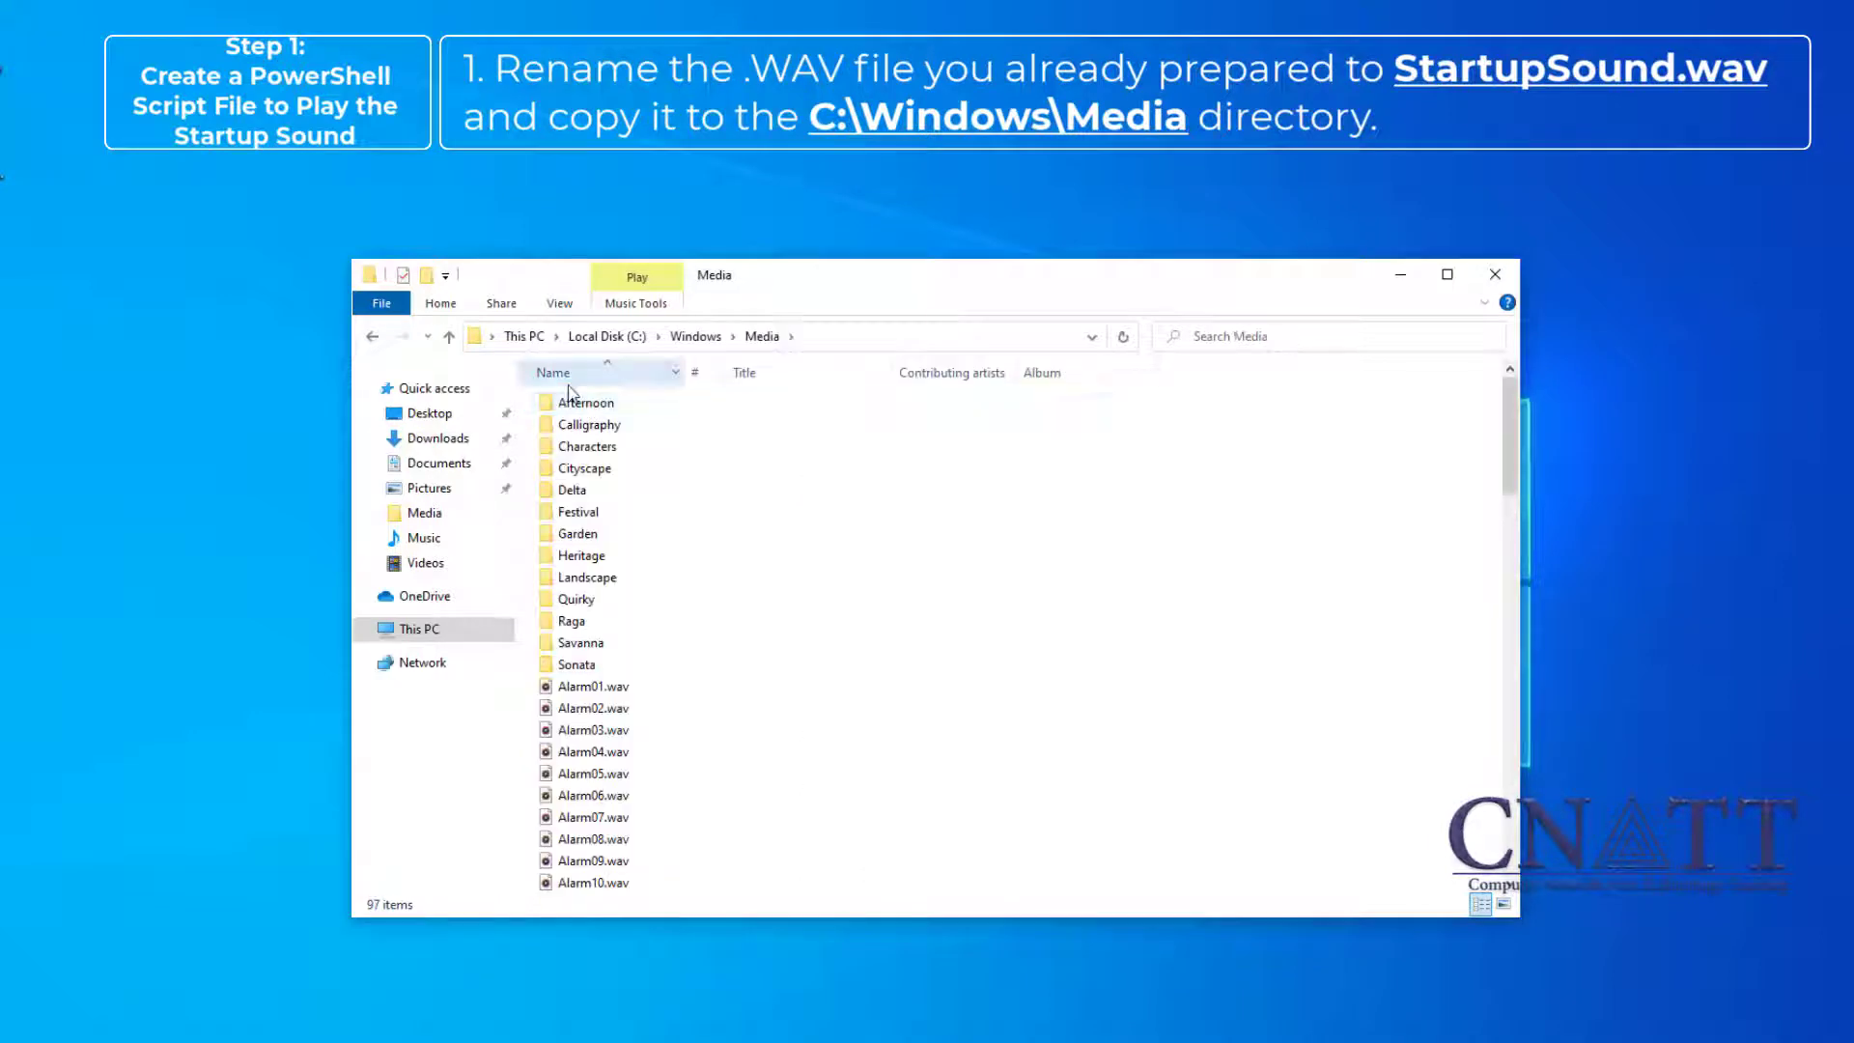
pyautogui.click(442, 307)
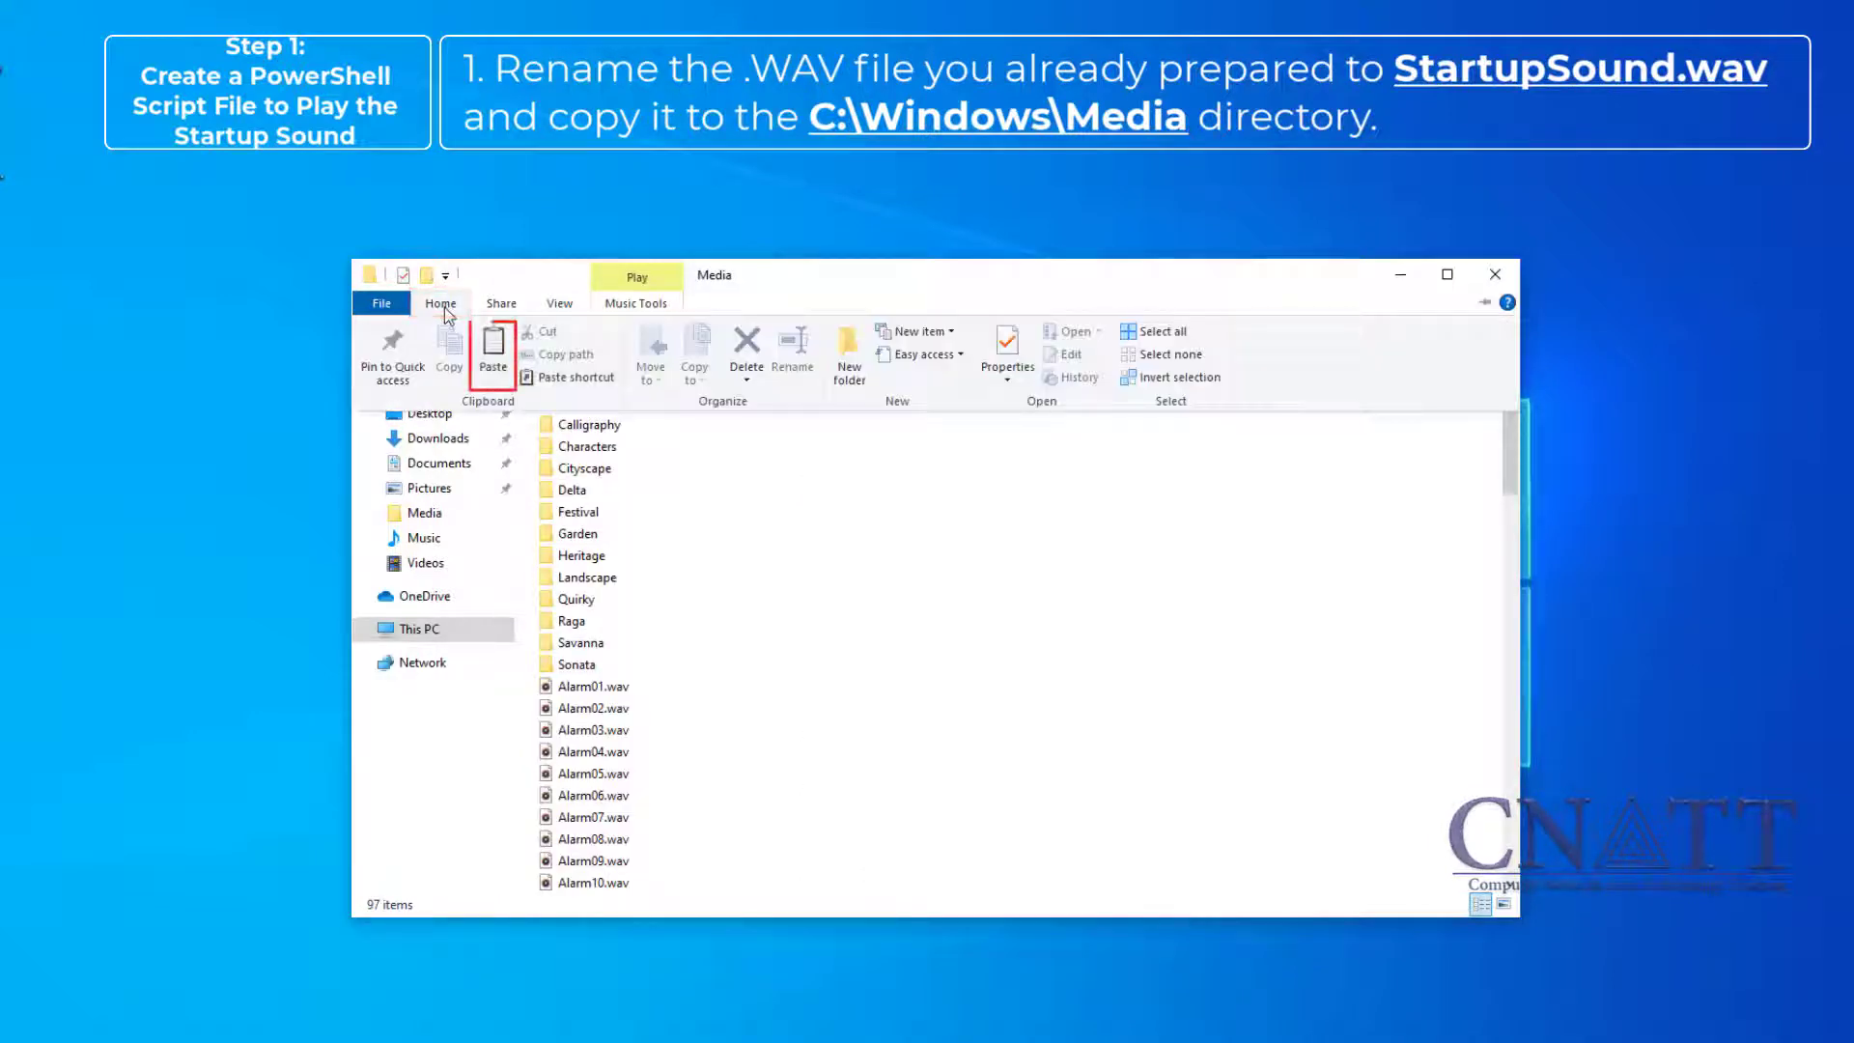
pyautogui.click(494, 349)
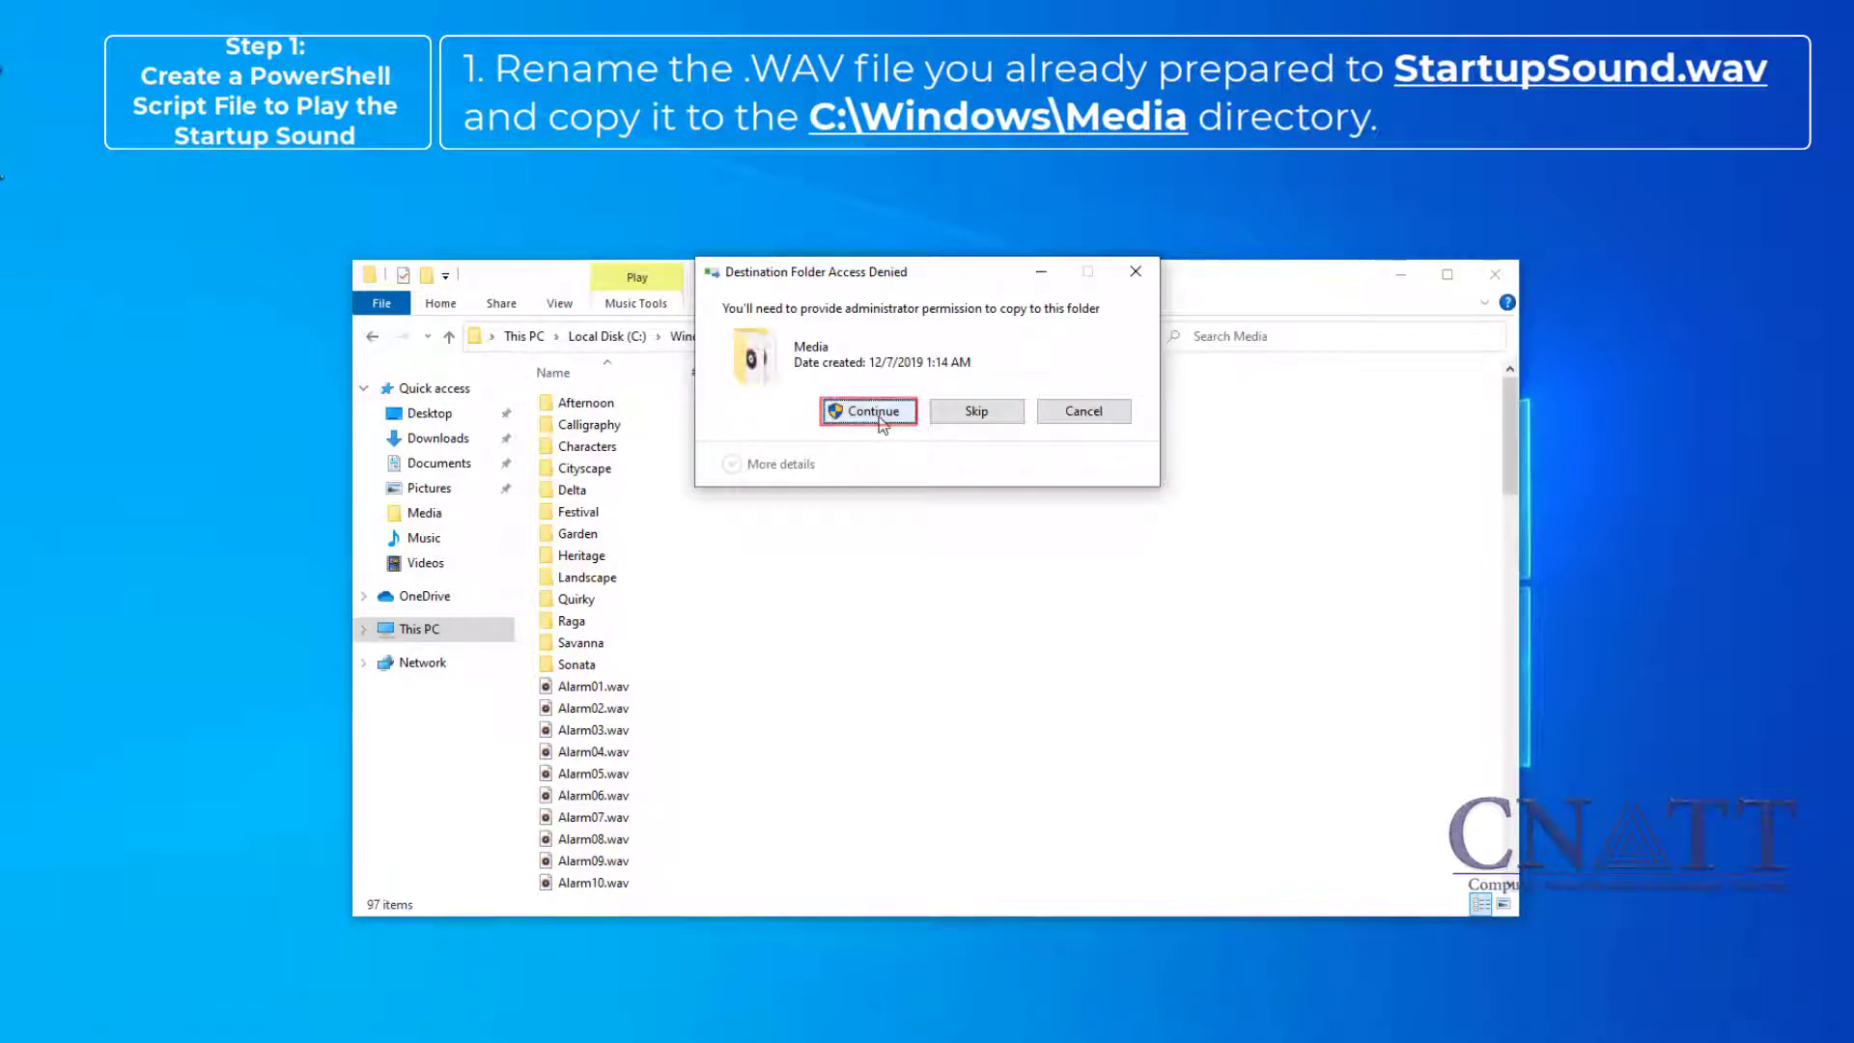
pyautogui.click(874, 413)
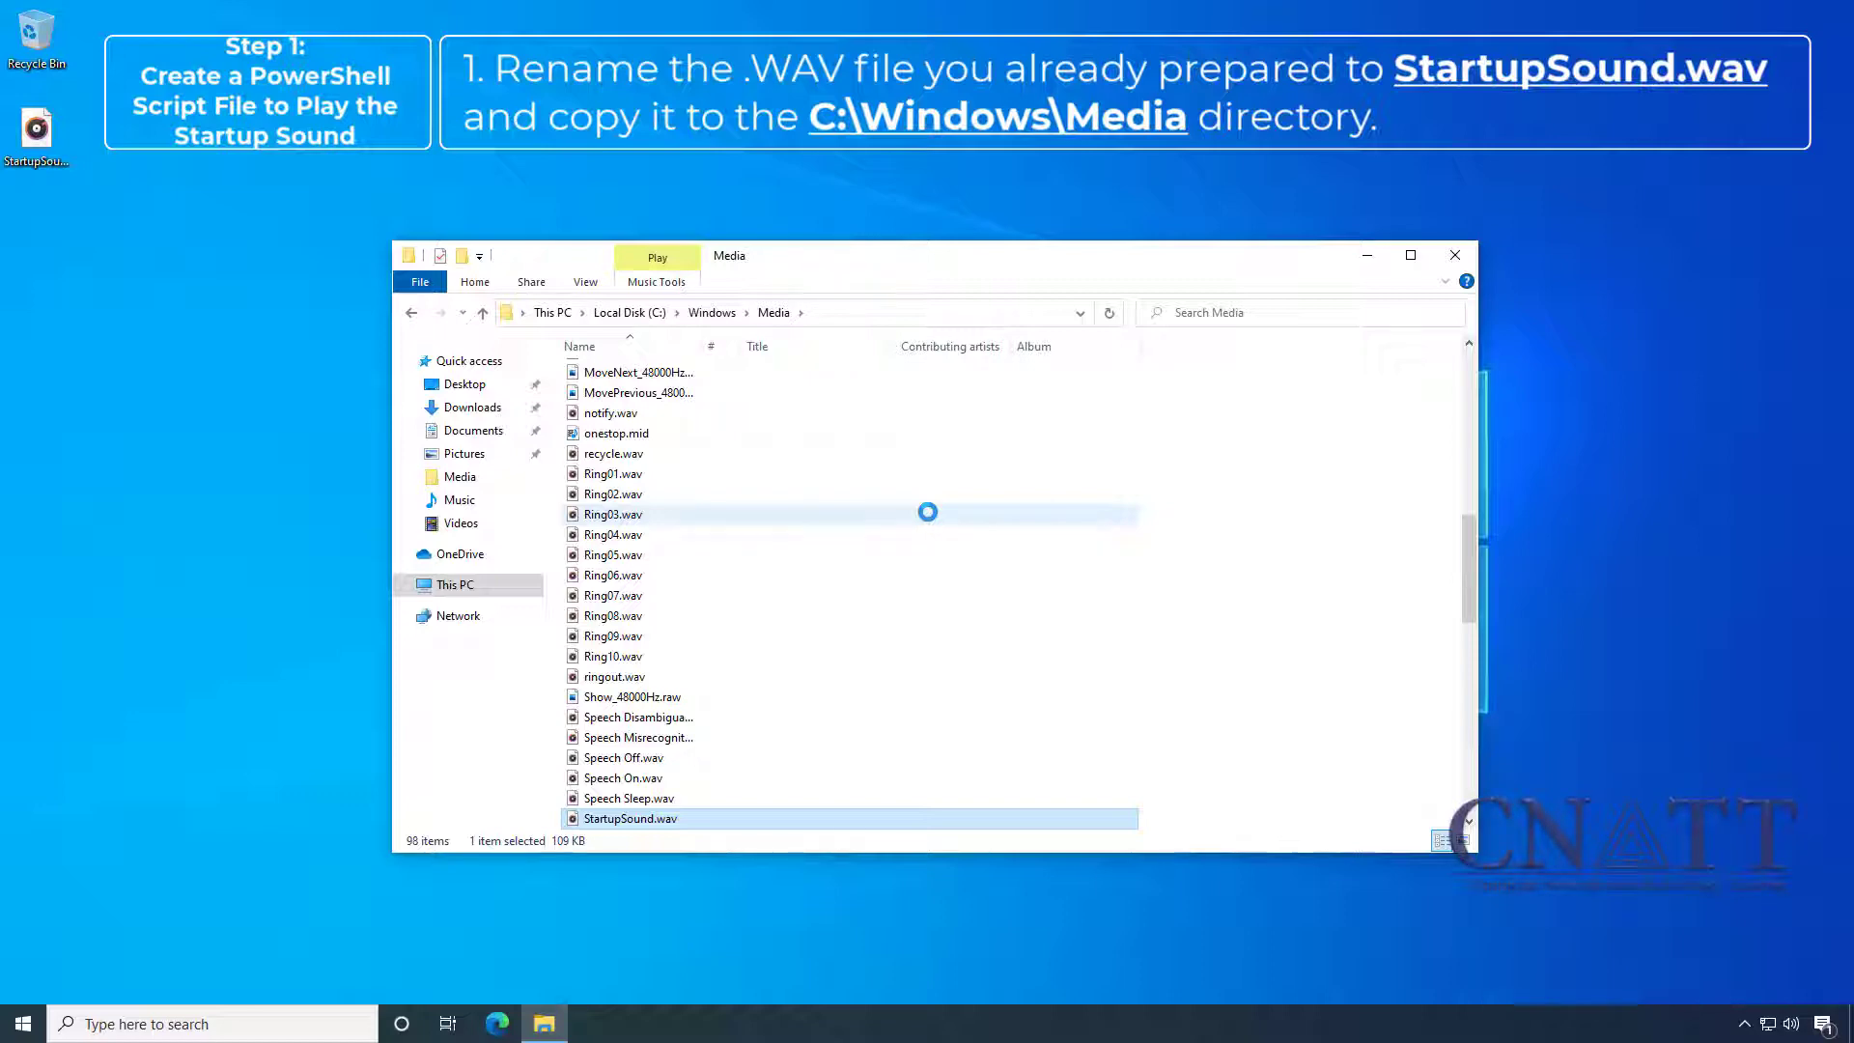
# - Search 'powershell ise' and run Windows PowerShell ISE as administrator
pyautogui.click(29, 1021)
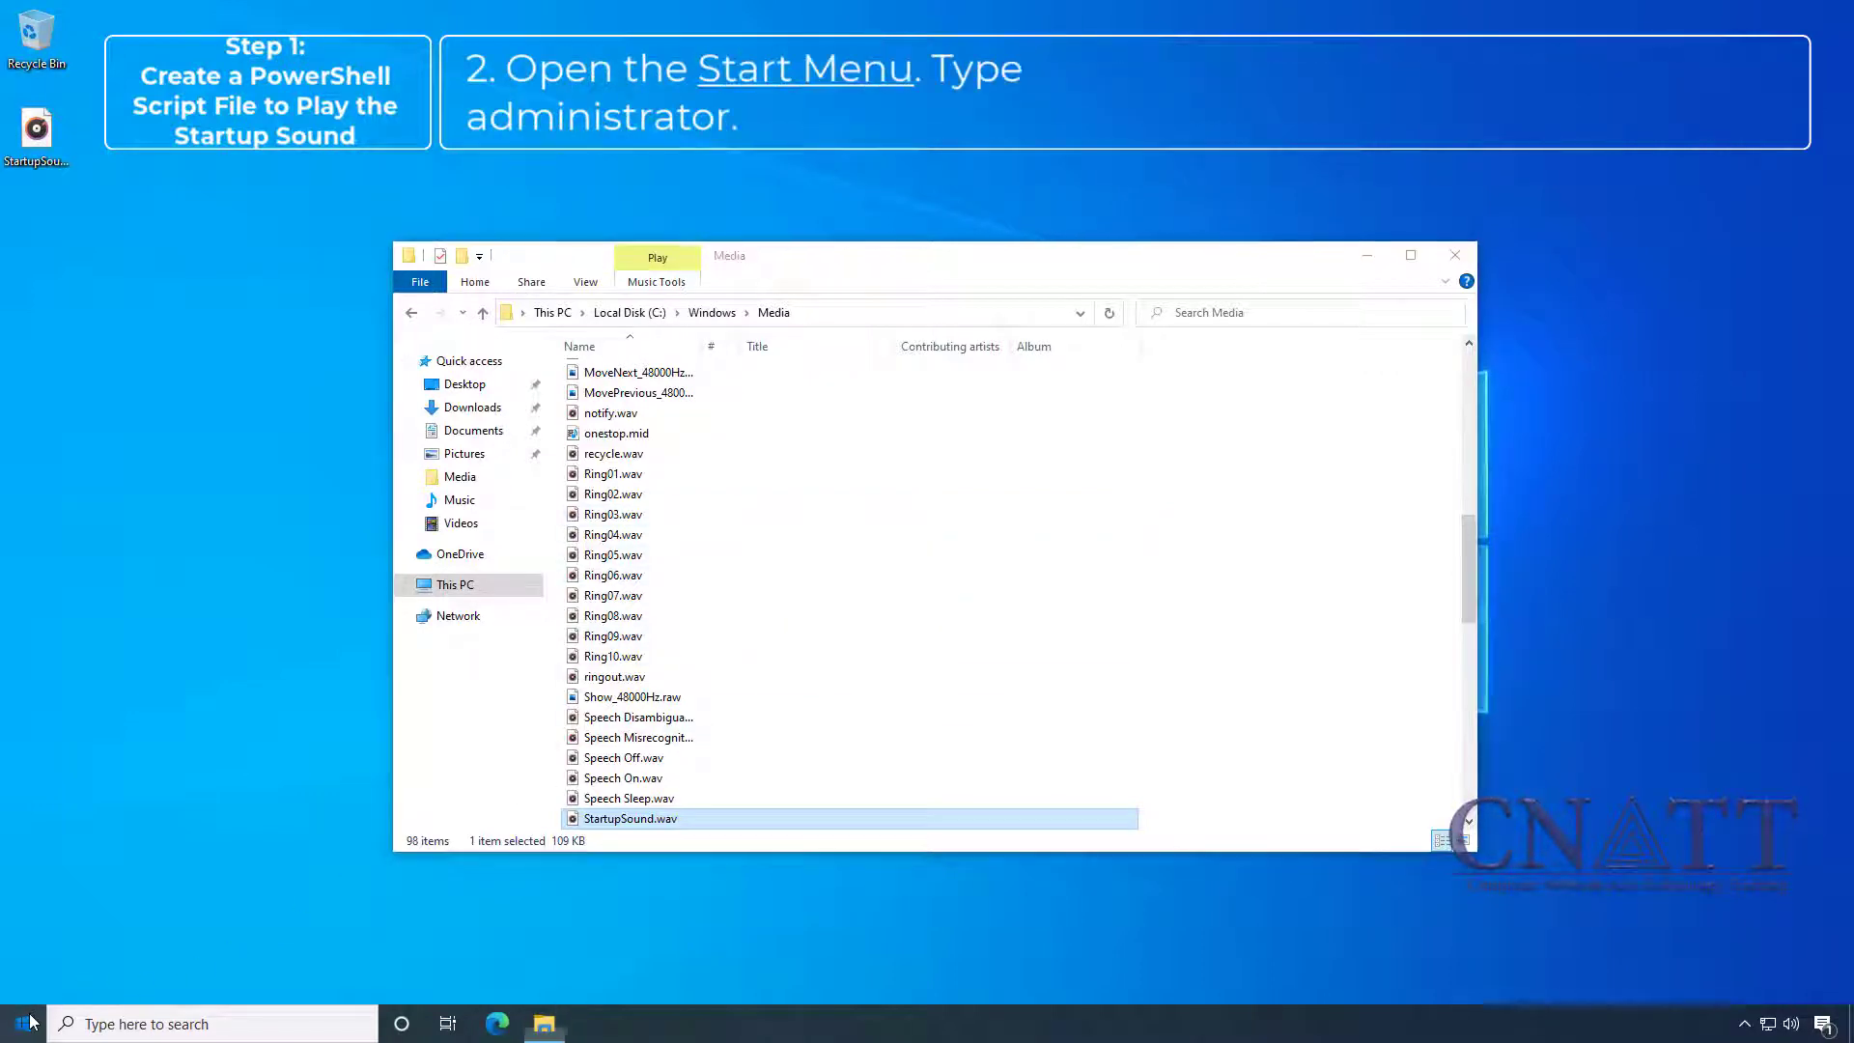
pyautogui.write('p')
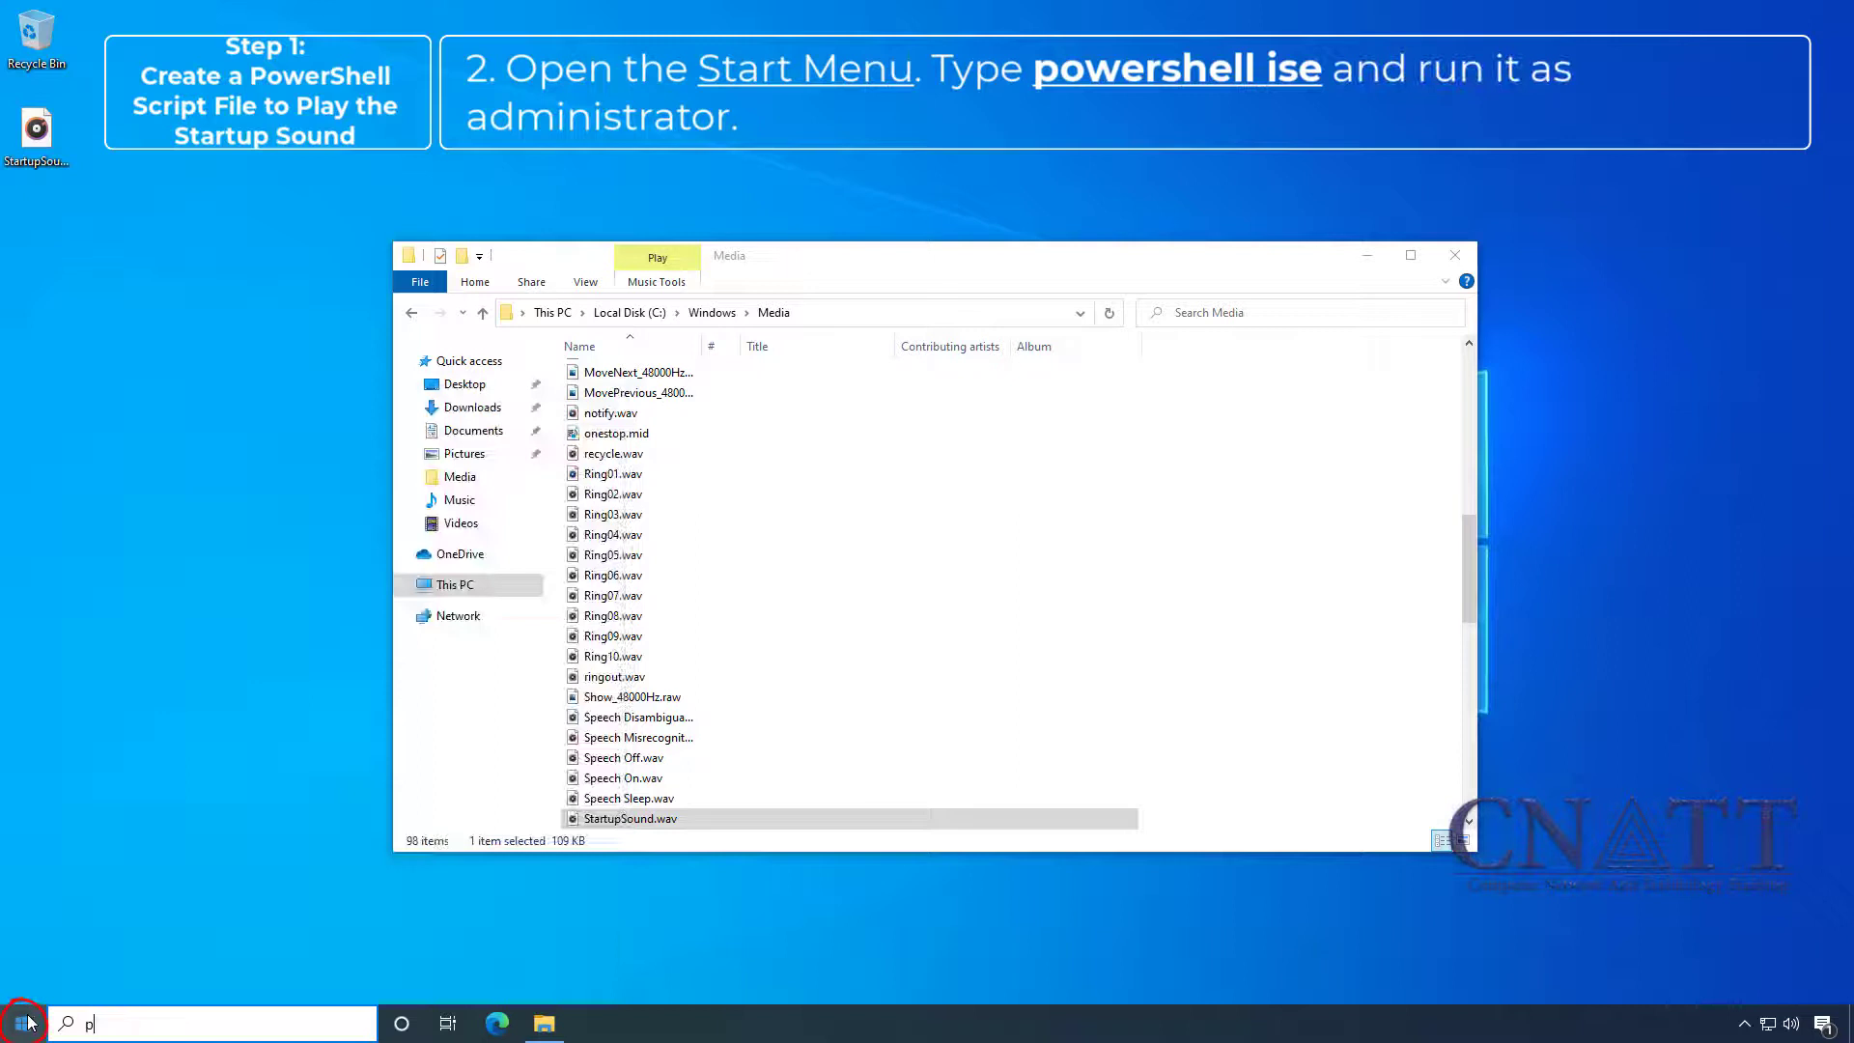
pyautogui.write('owershe')
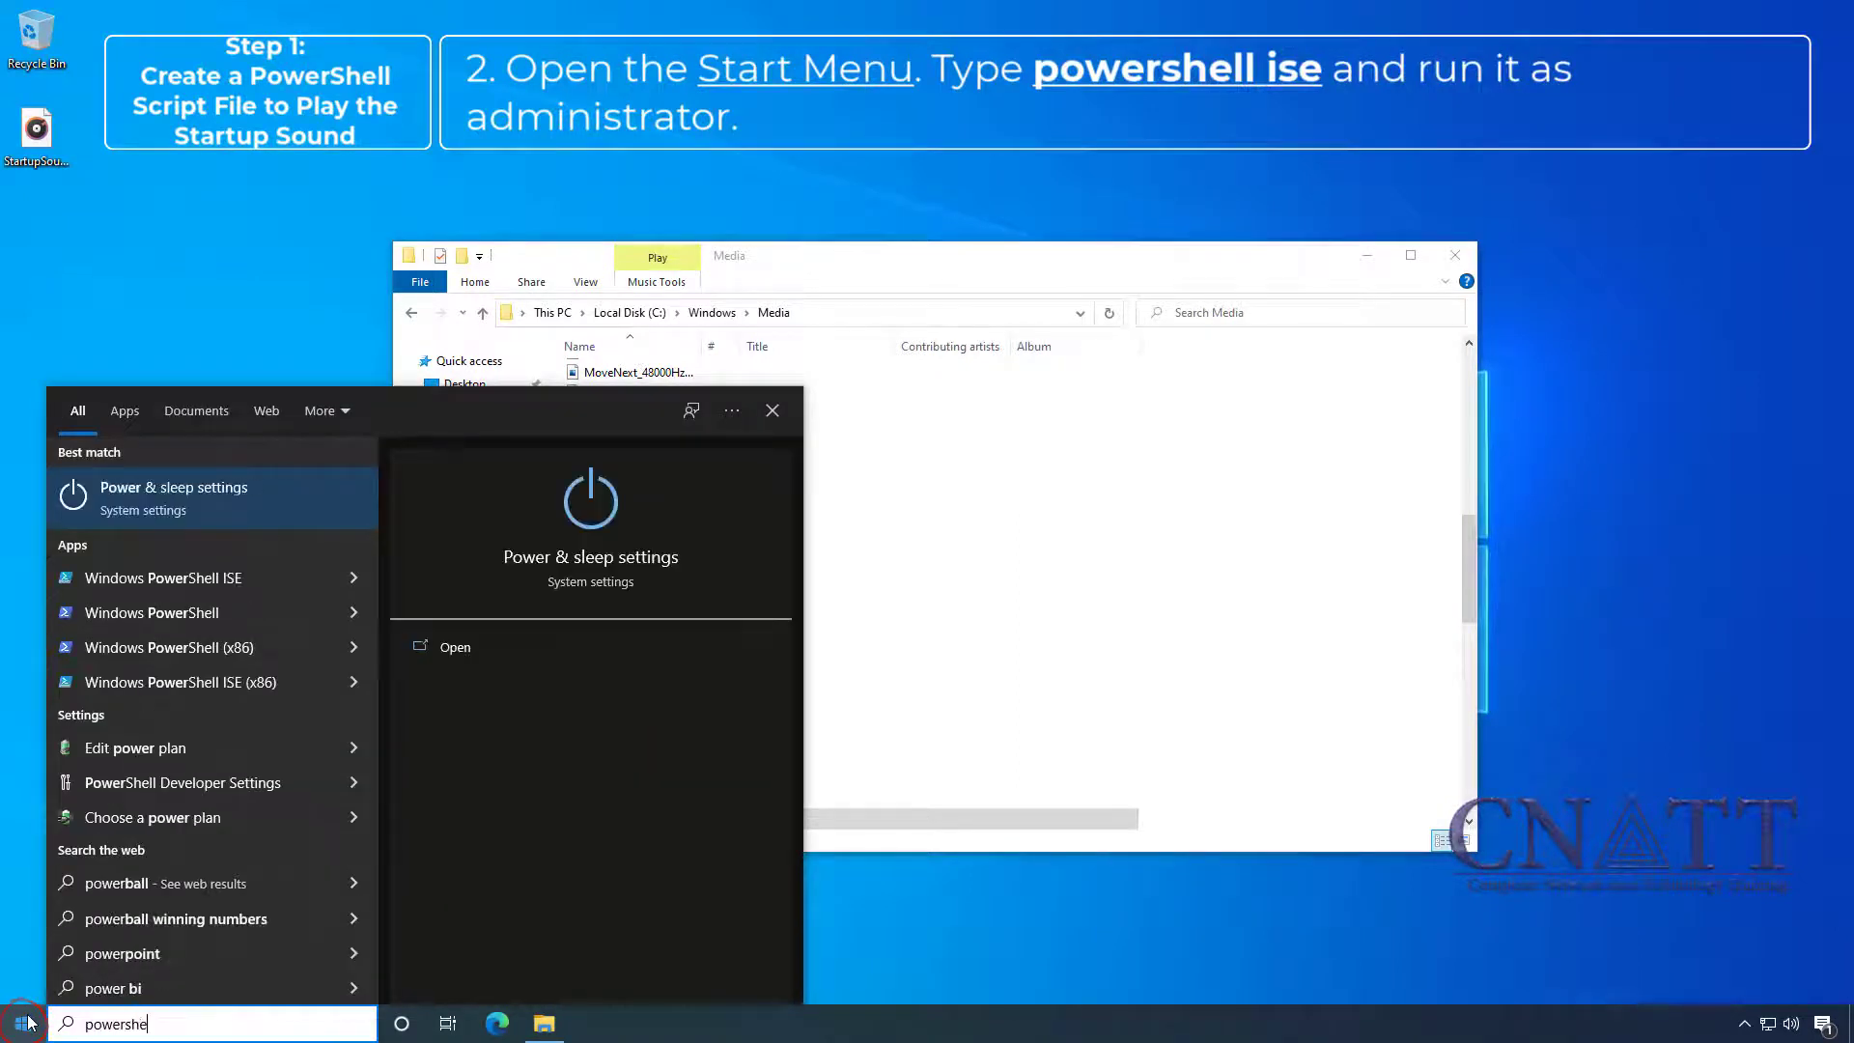
pyautogui.write('ll ise')
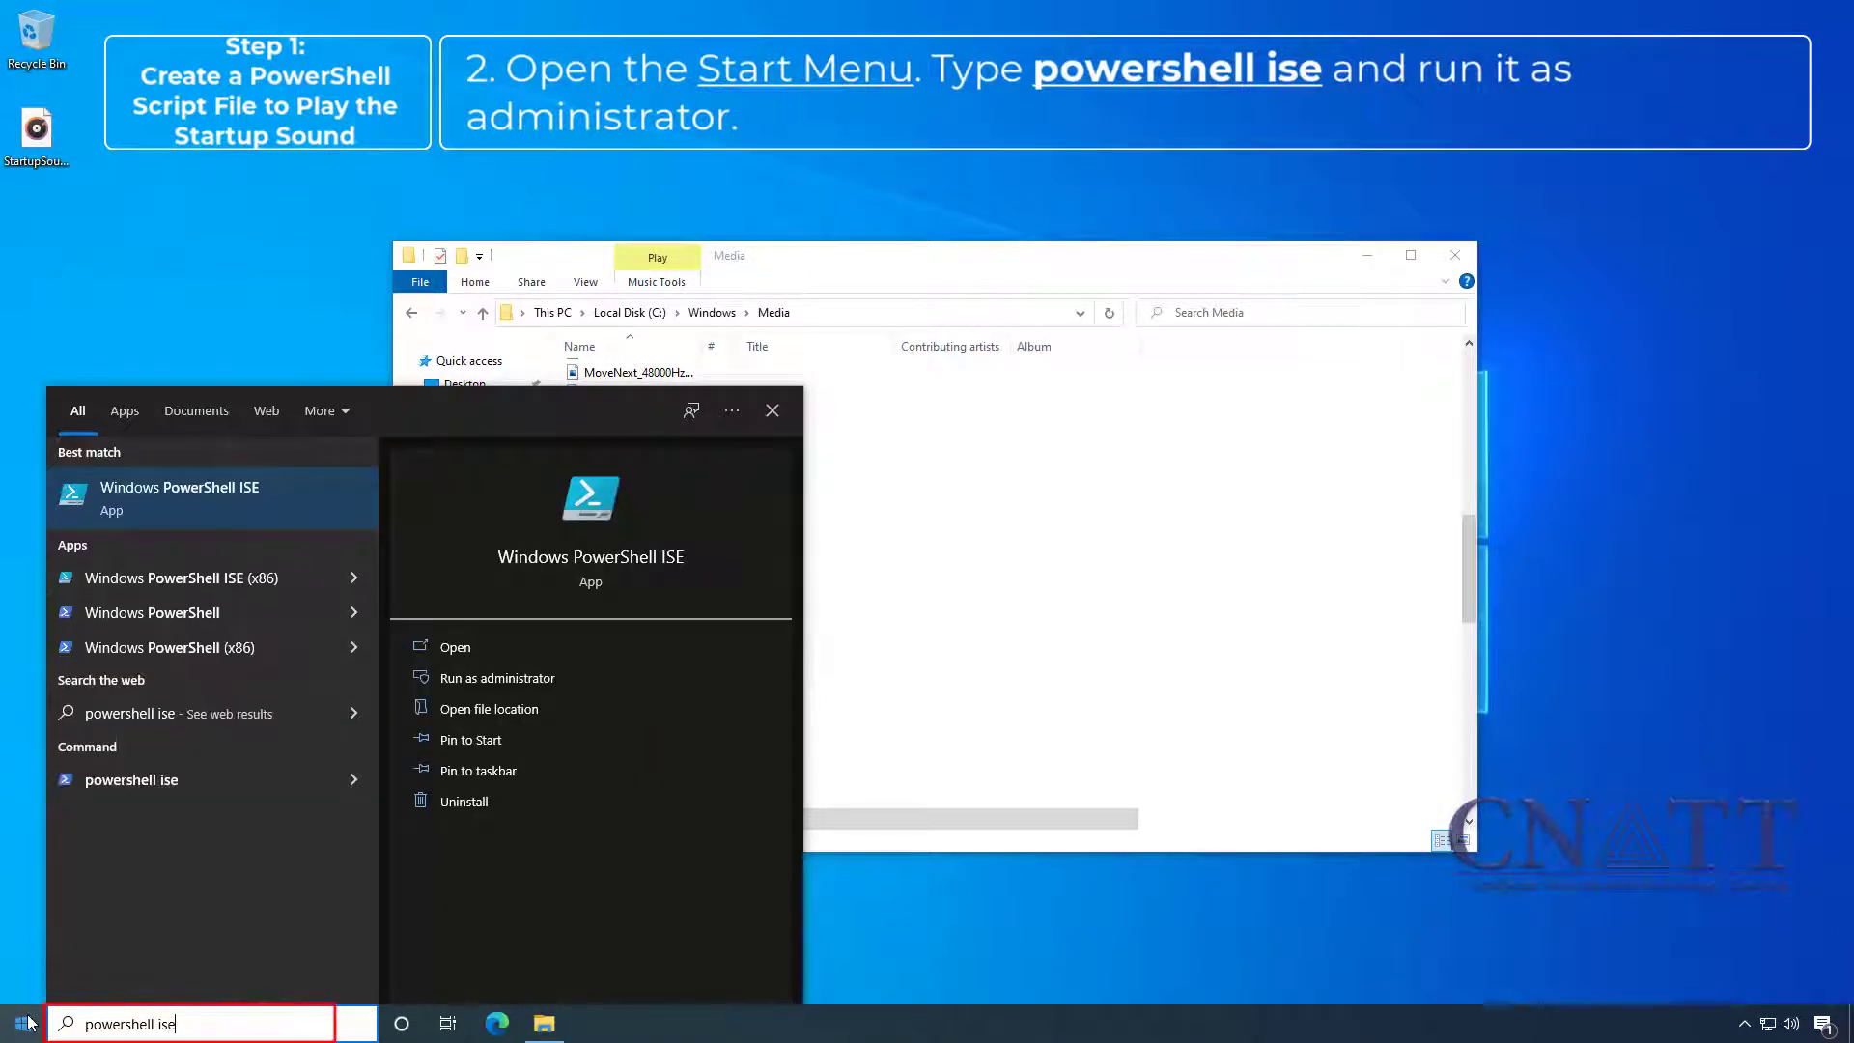
pyautogui.rightClick(282, 497)
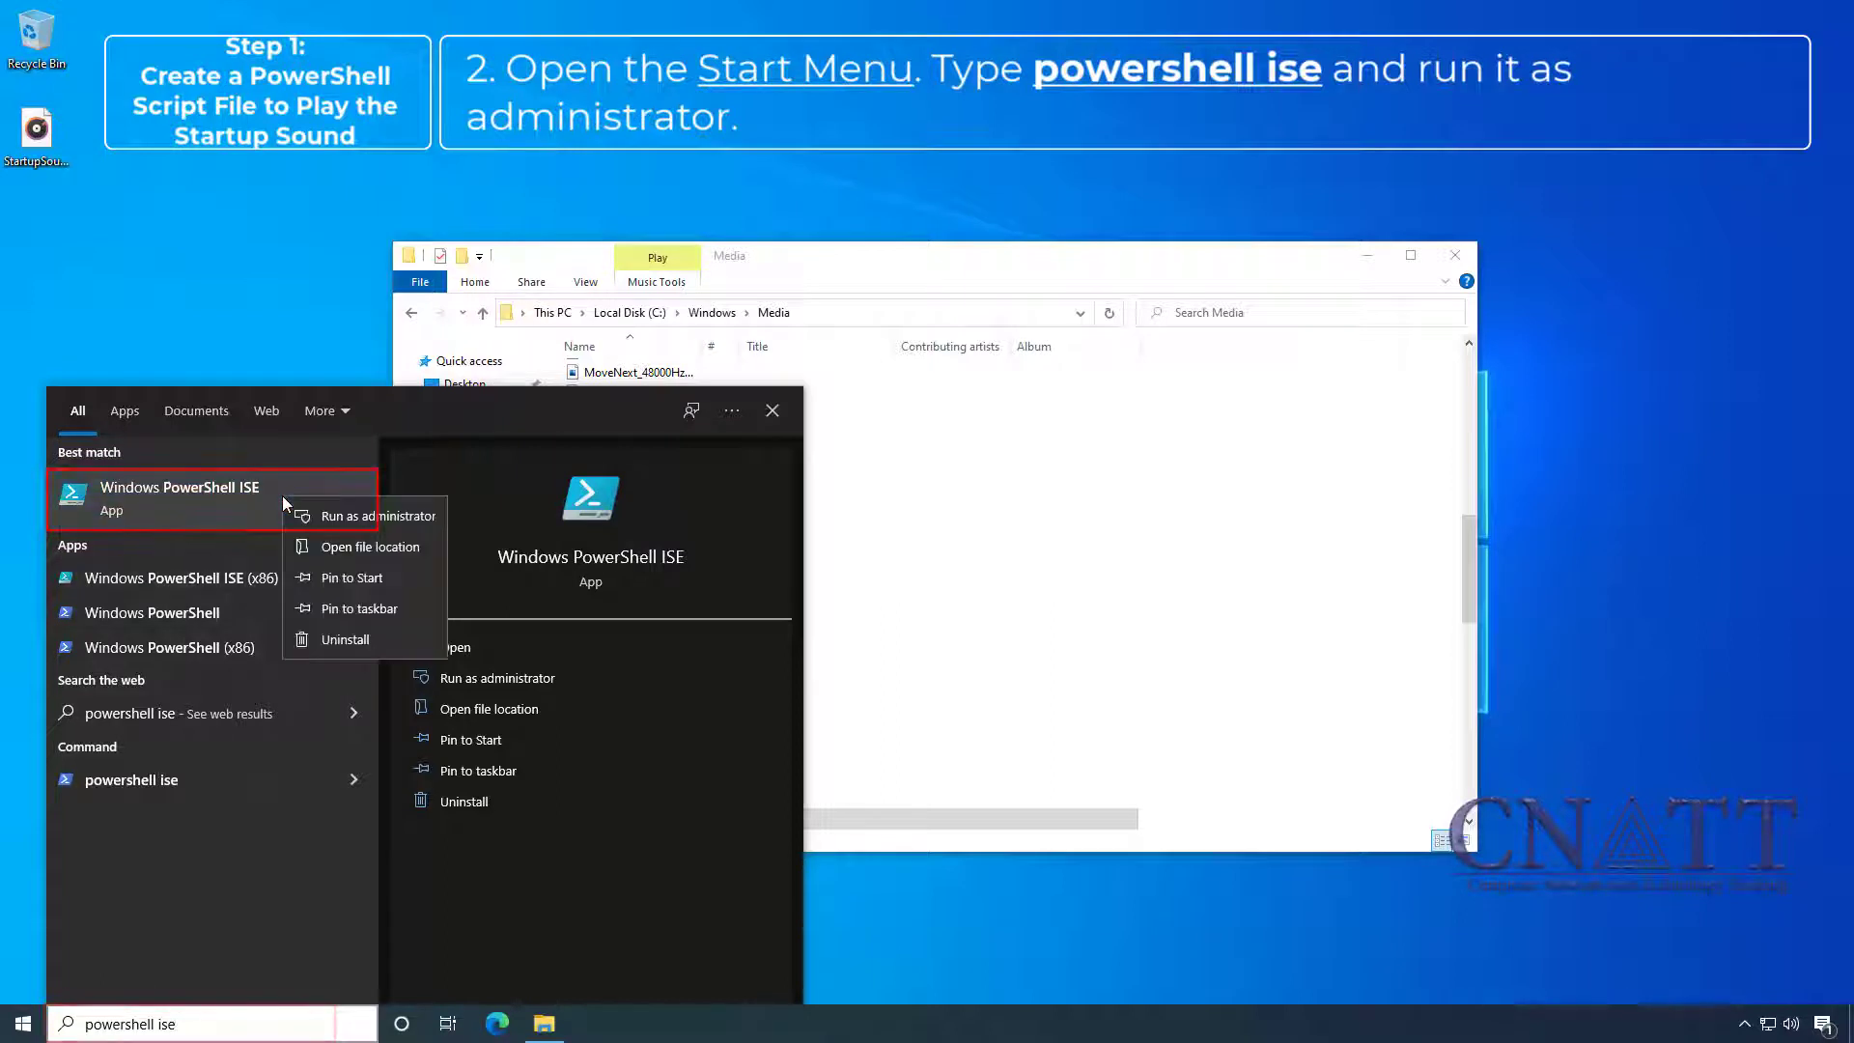
pyautogui.click(339, 526)
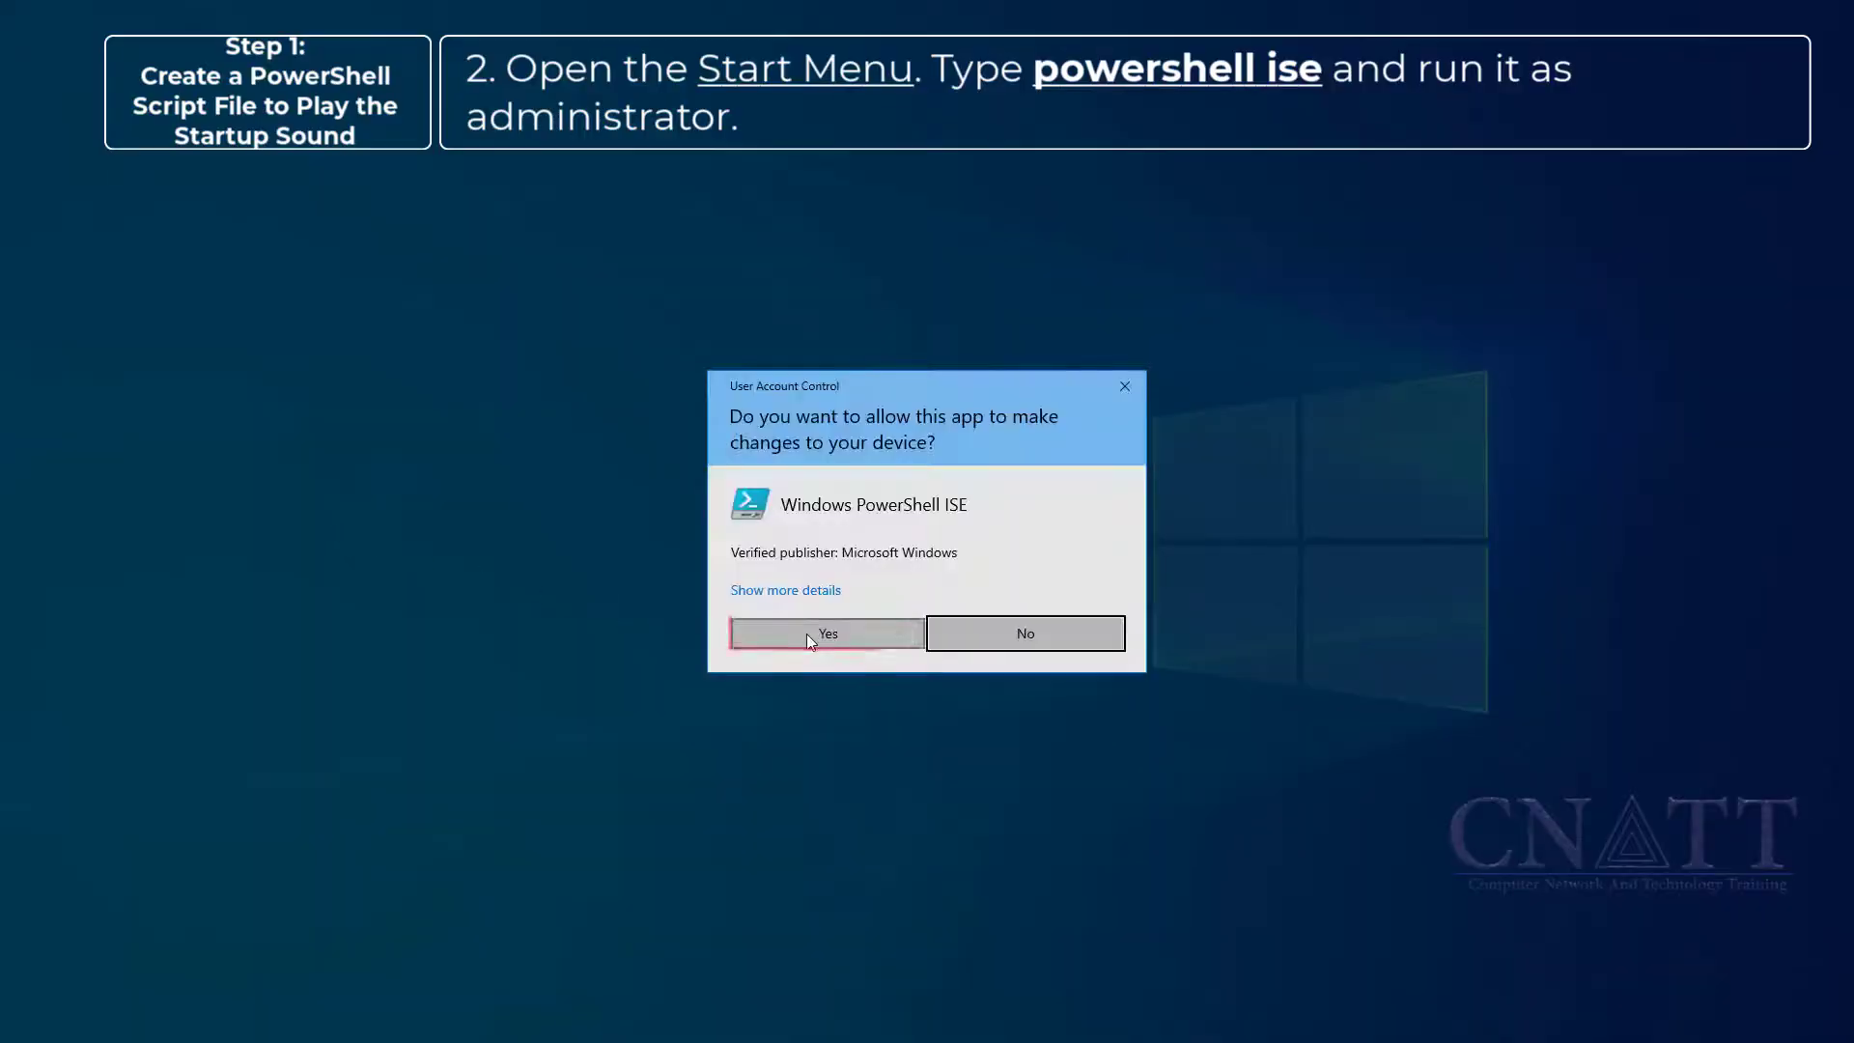
# - Approve elevation, then paste the StartupSound.wav SoundPlayer command into a new script
pyautogui.click(829, 638)
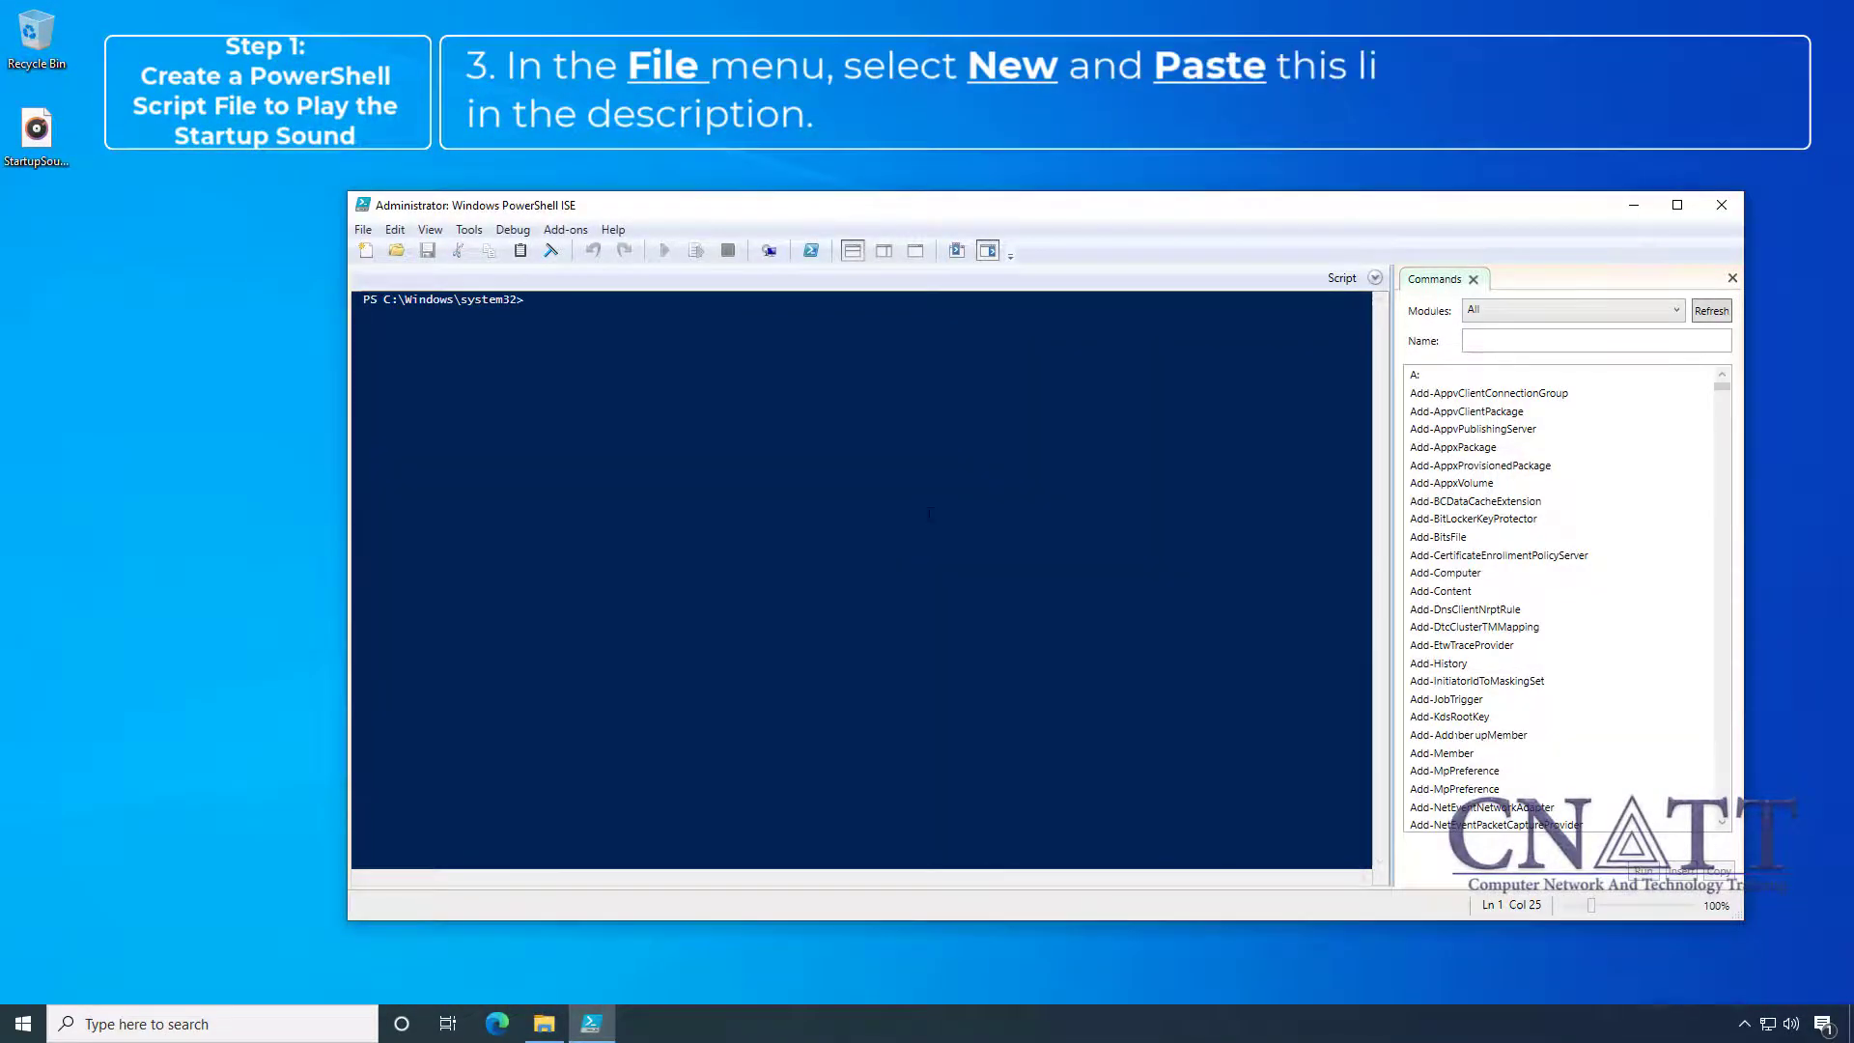
pyautogui.click(364, 231)
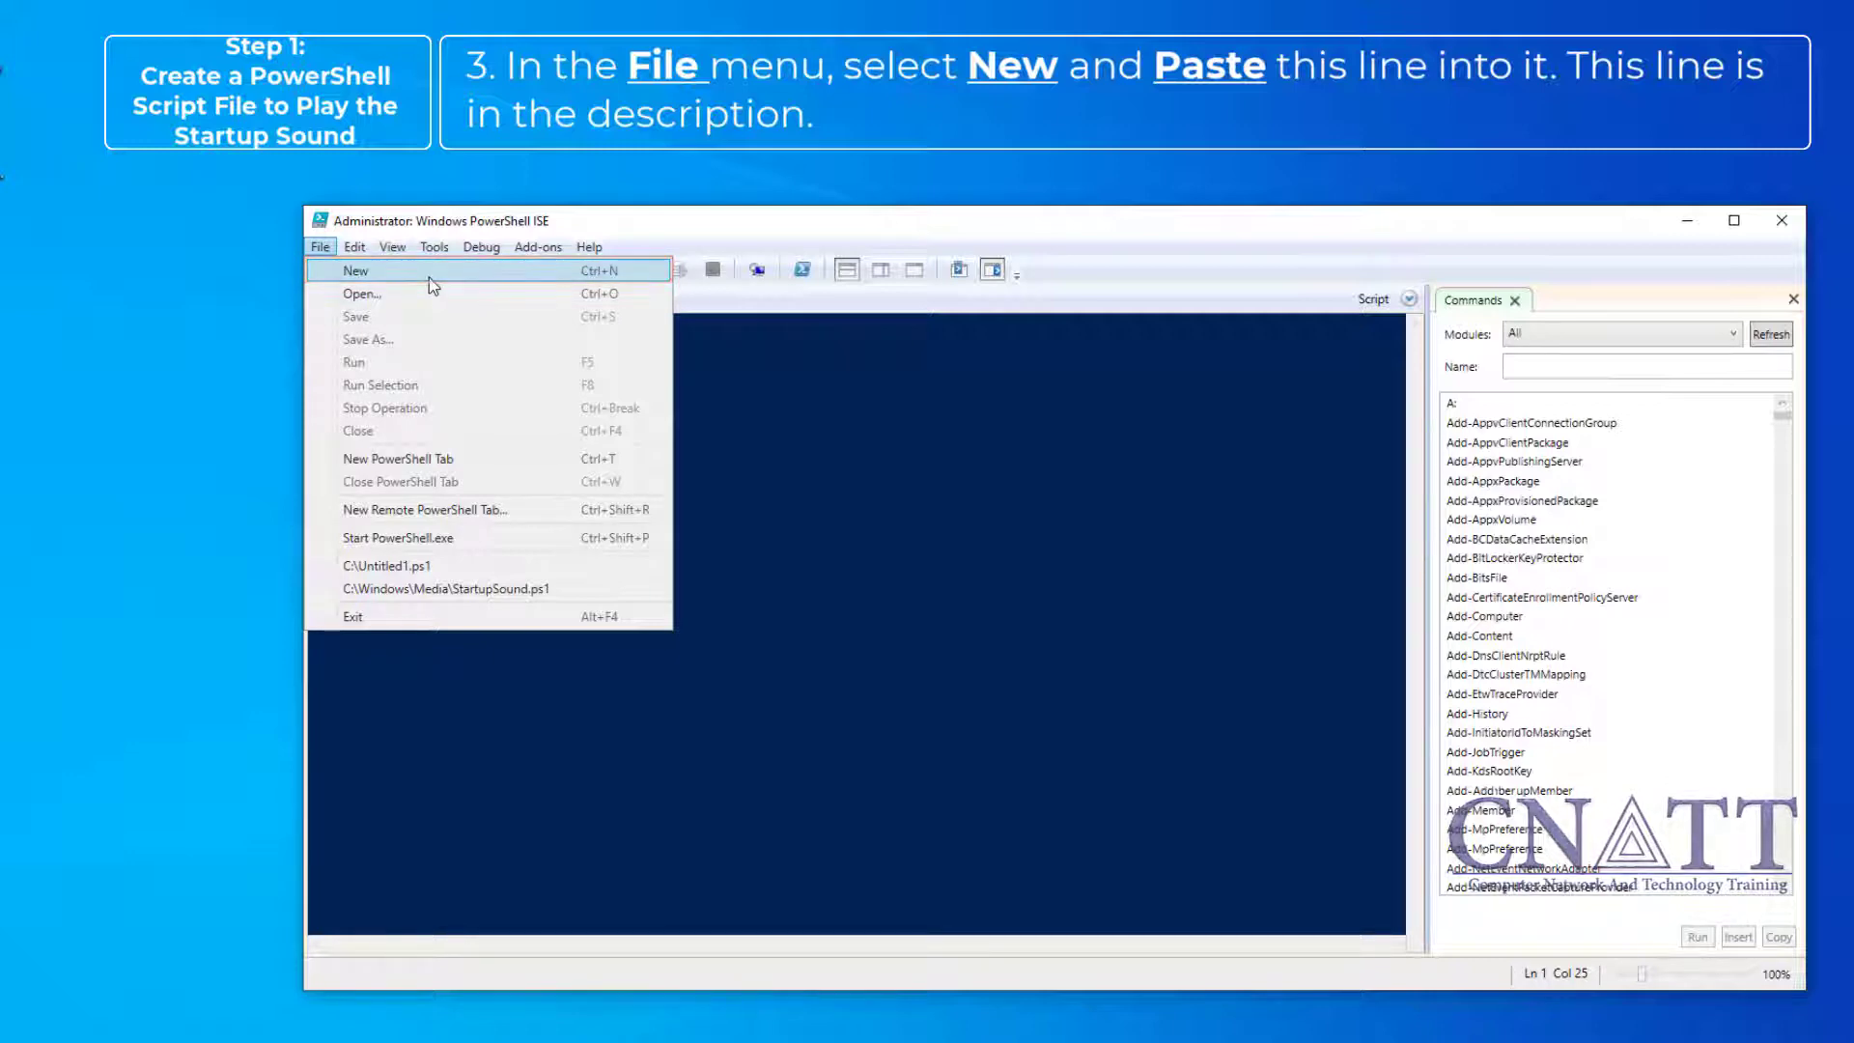
pyautogui.click(429, 278)
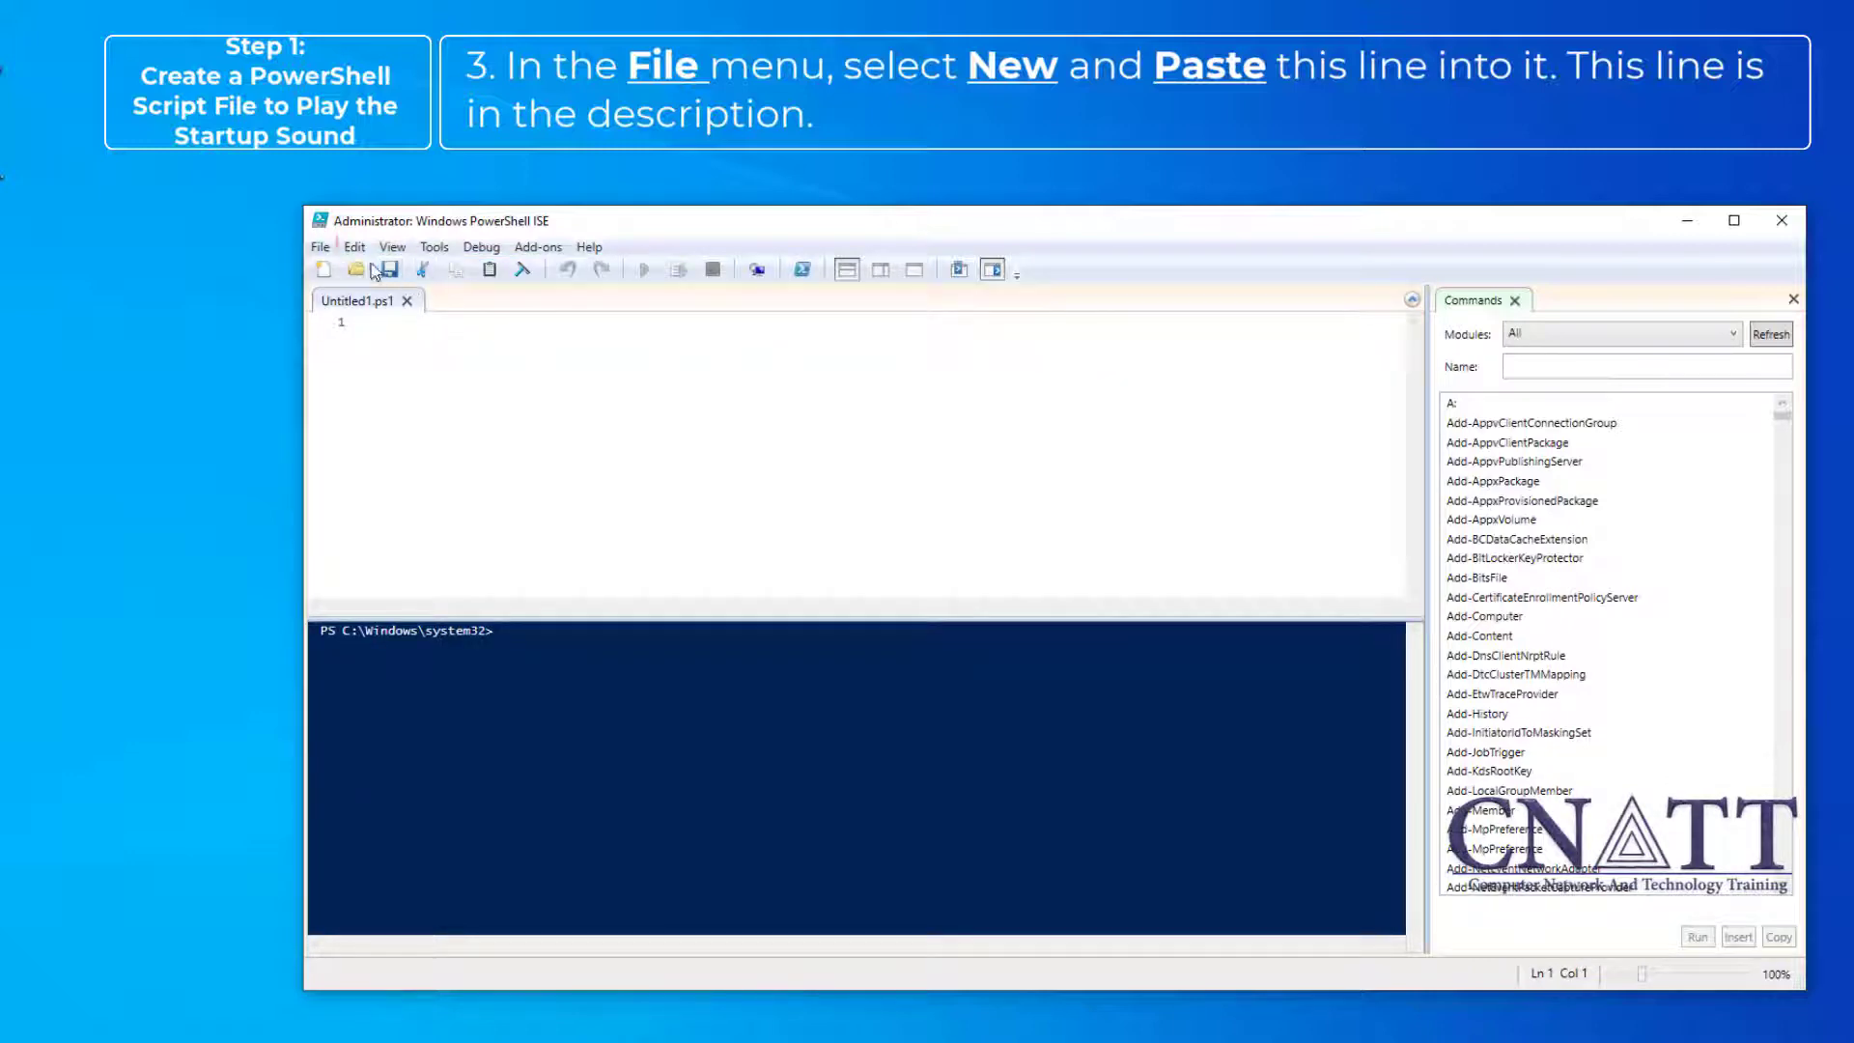
pyautogui.click(354, 247)
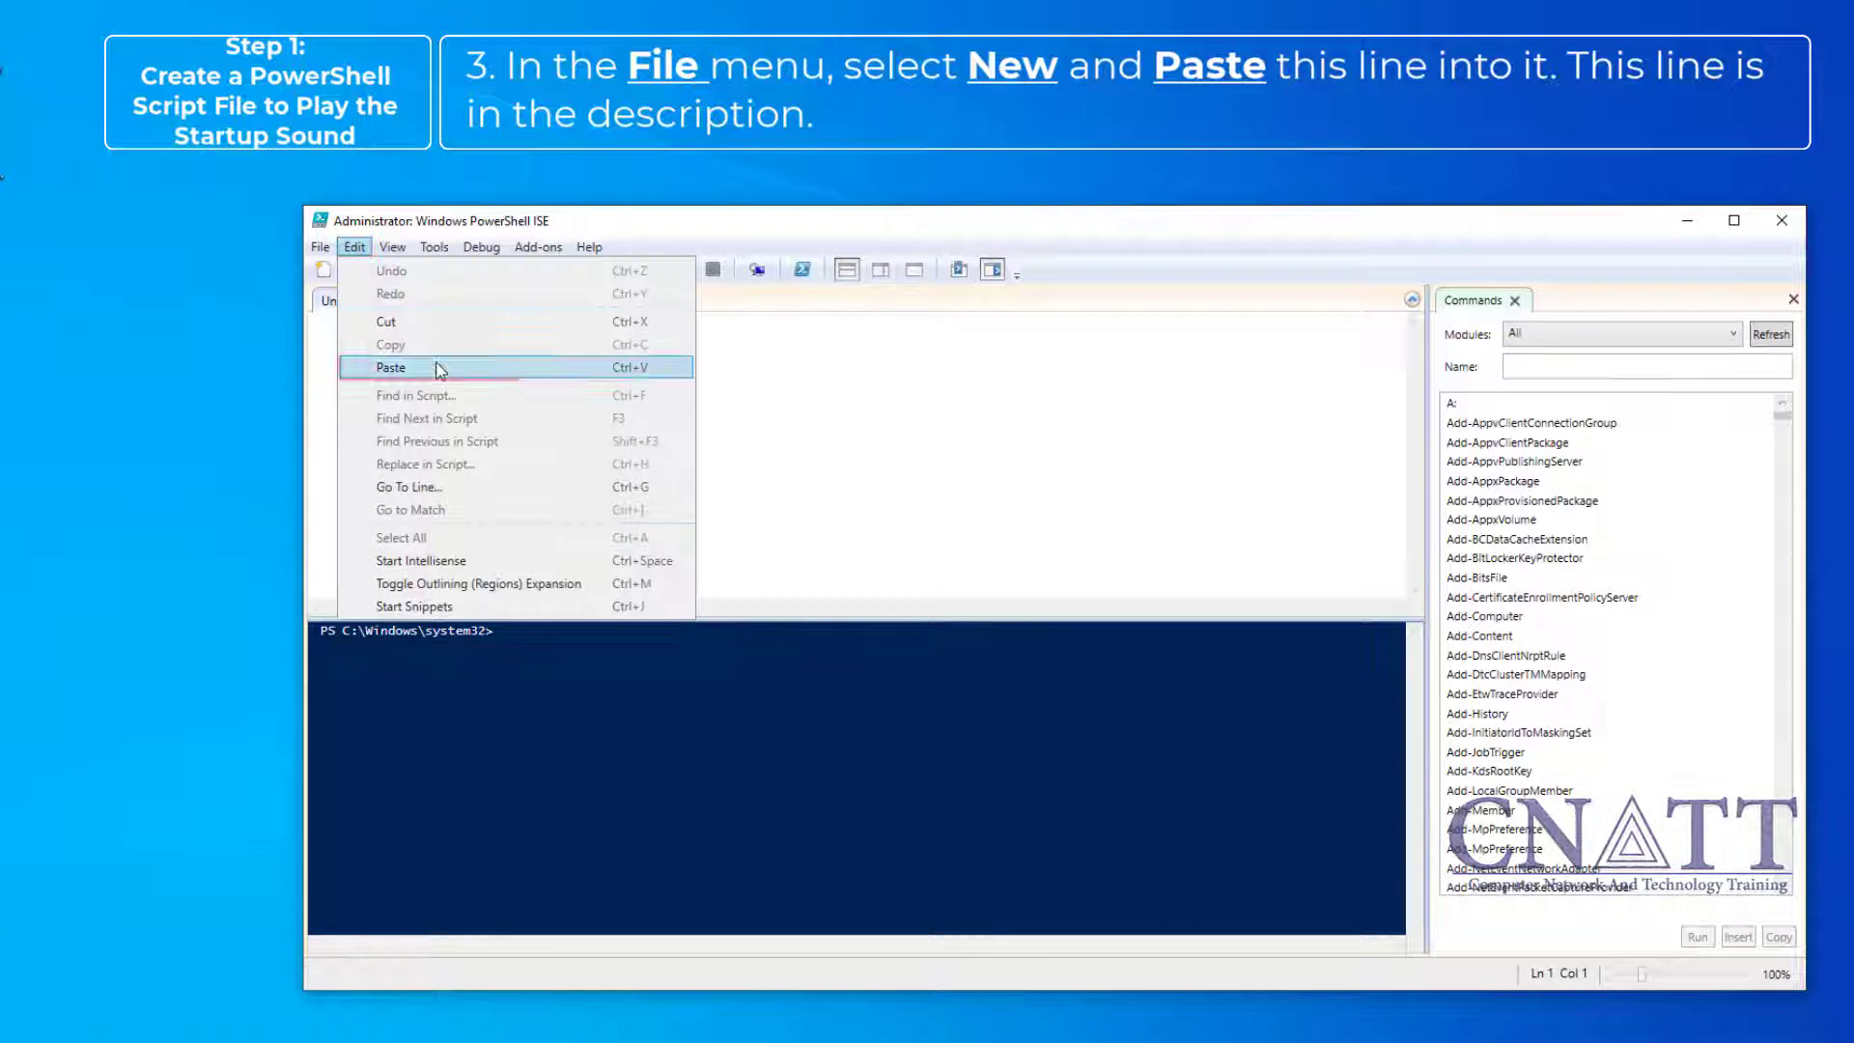
pyautogui.click(406, 368)
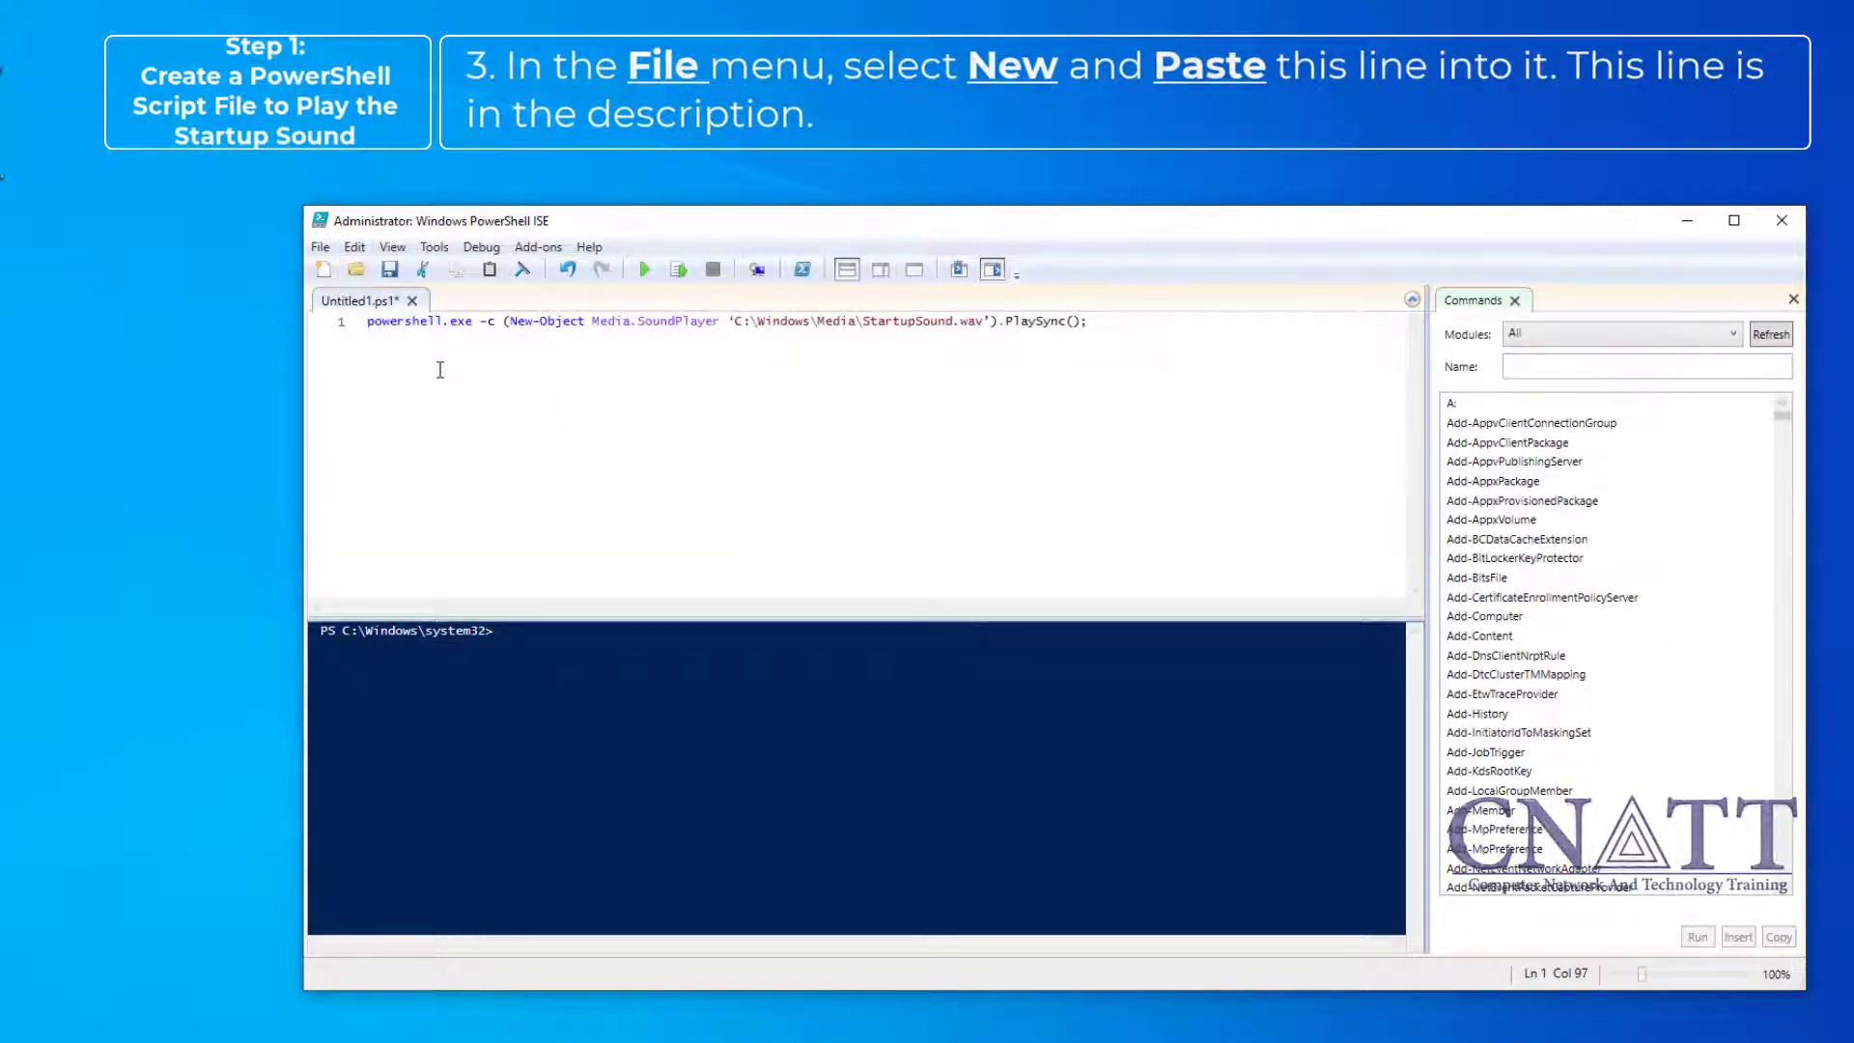
# - Run the unsaved script to test that StartupSound.wav plays
pyautogui.click(320, 247)
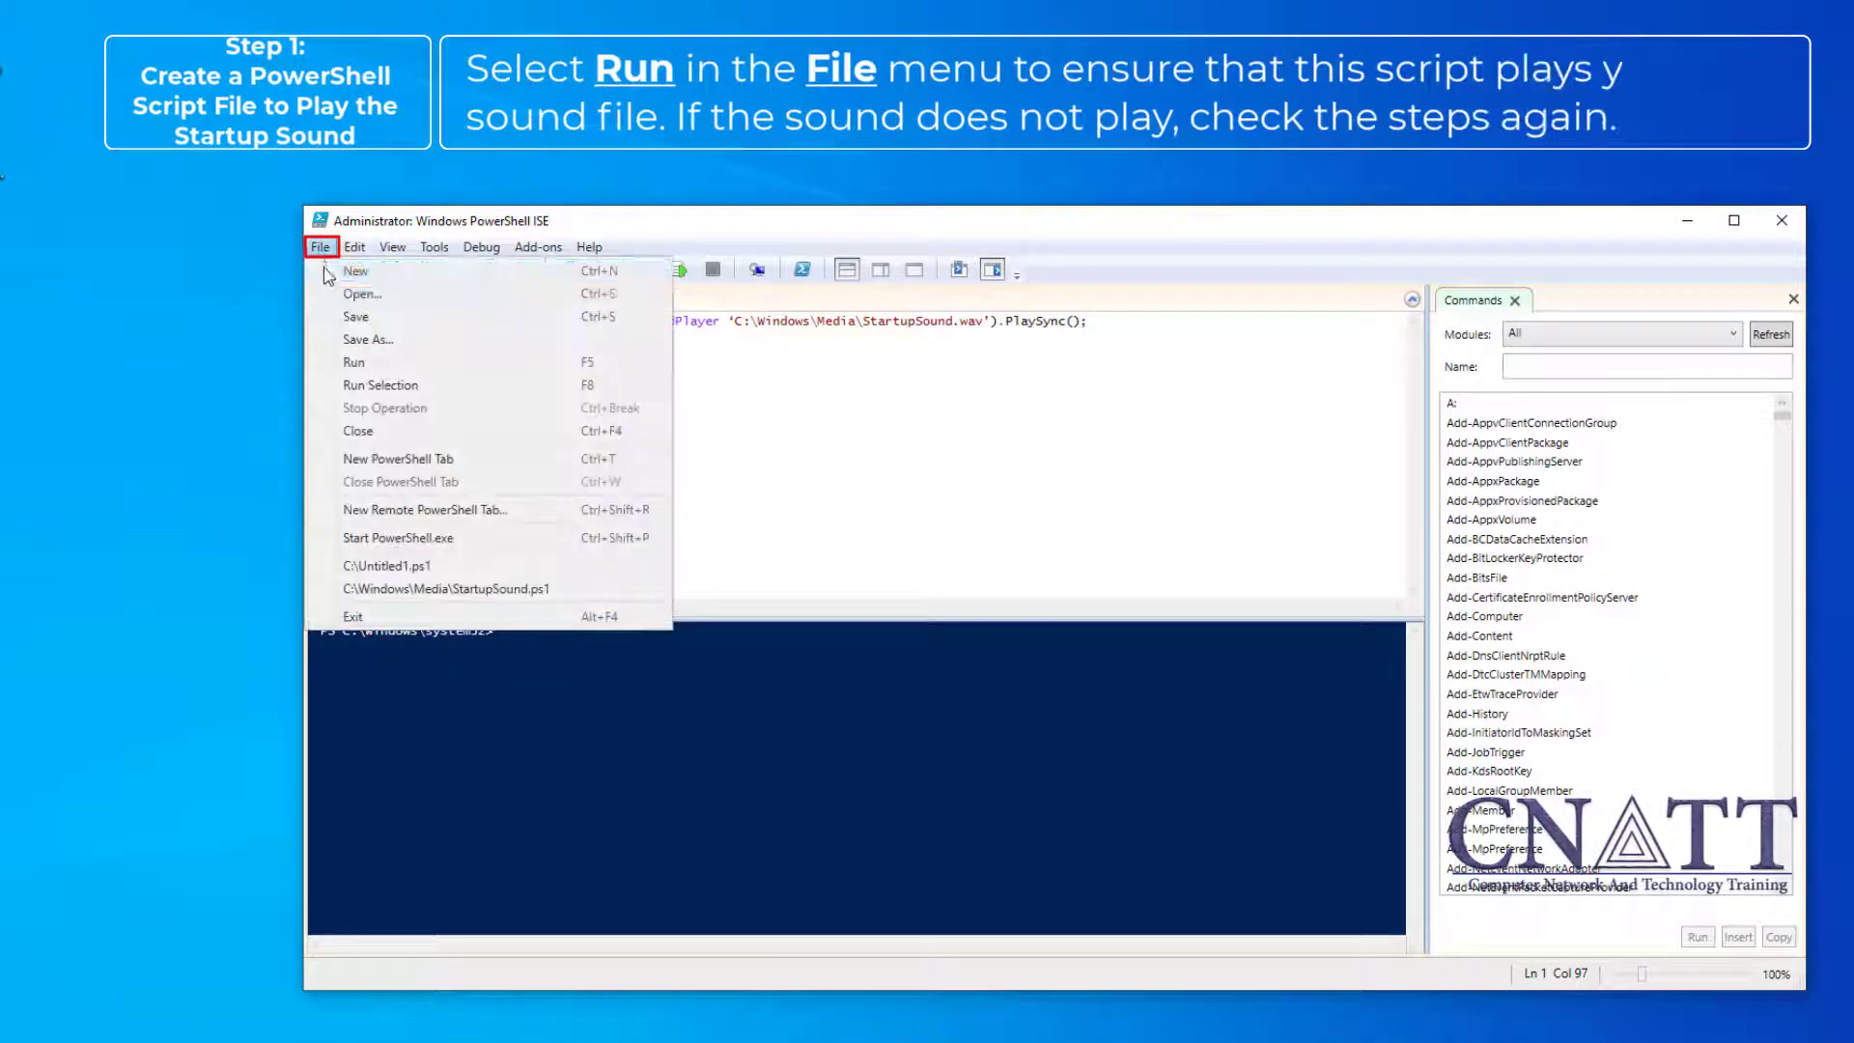
pyautogui.click(399, 369)
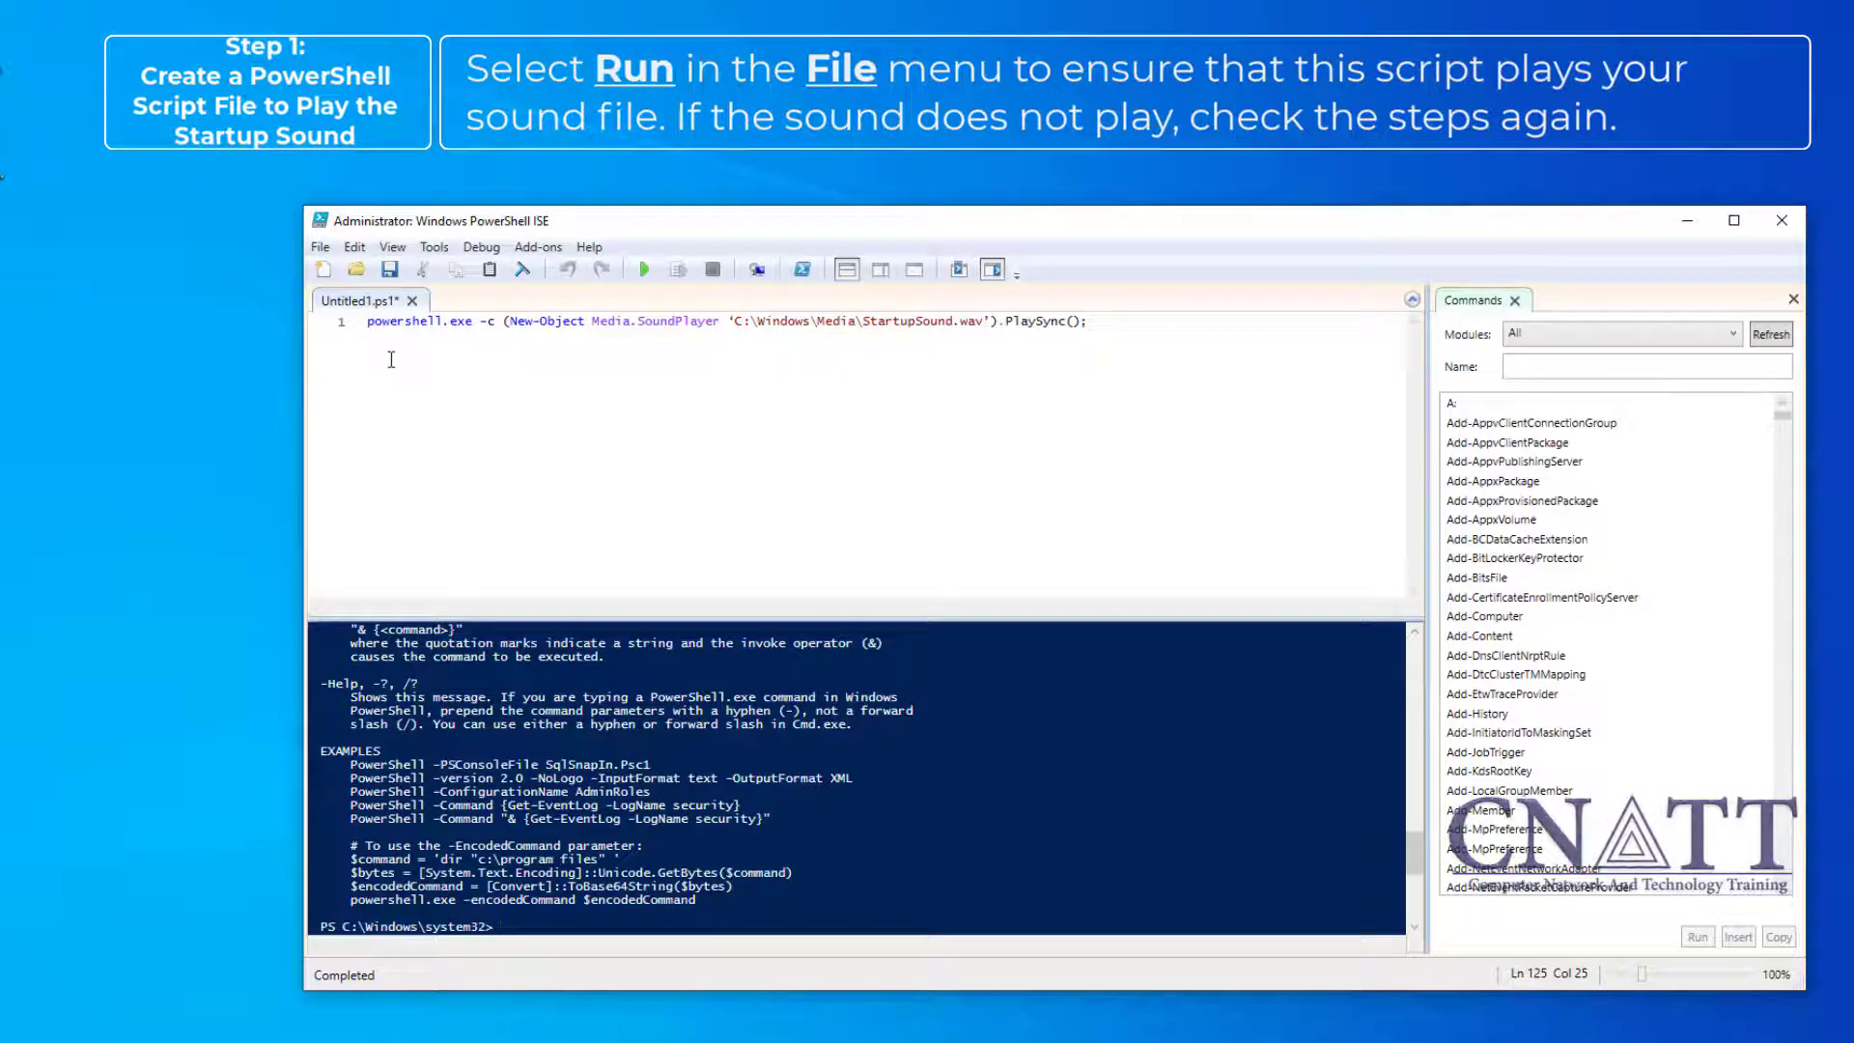
# - Use Save As to store the script in C:\Windows\Media under the name StartupSound.ps1
pyautogui.click(319, 250)
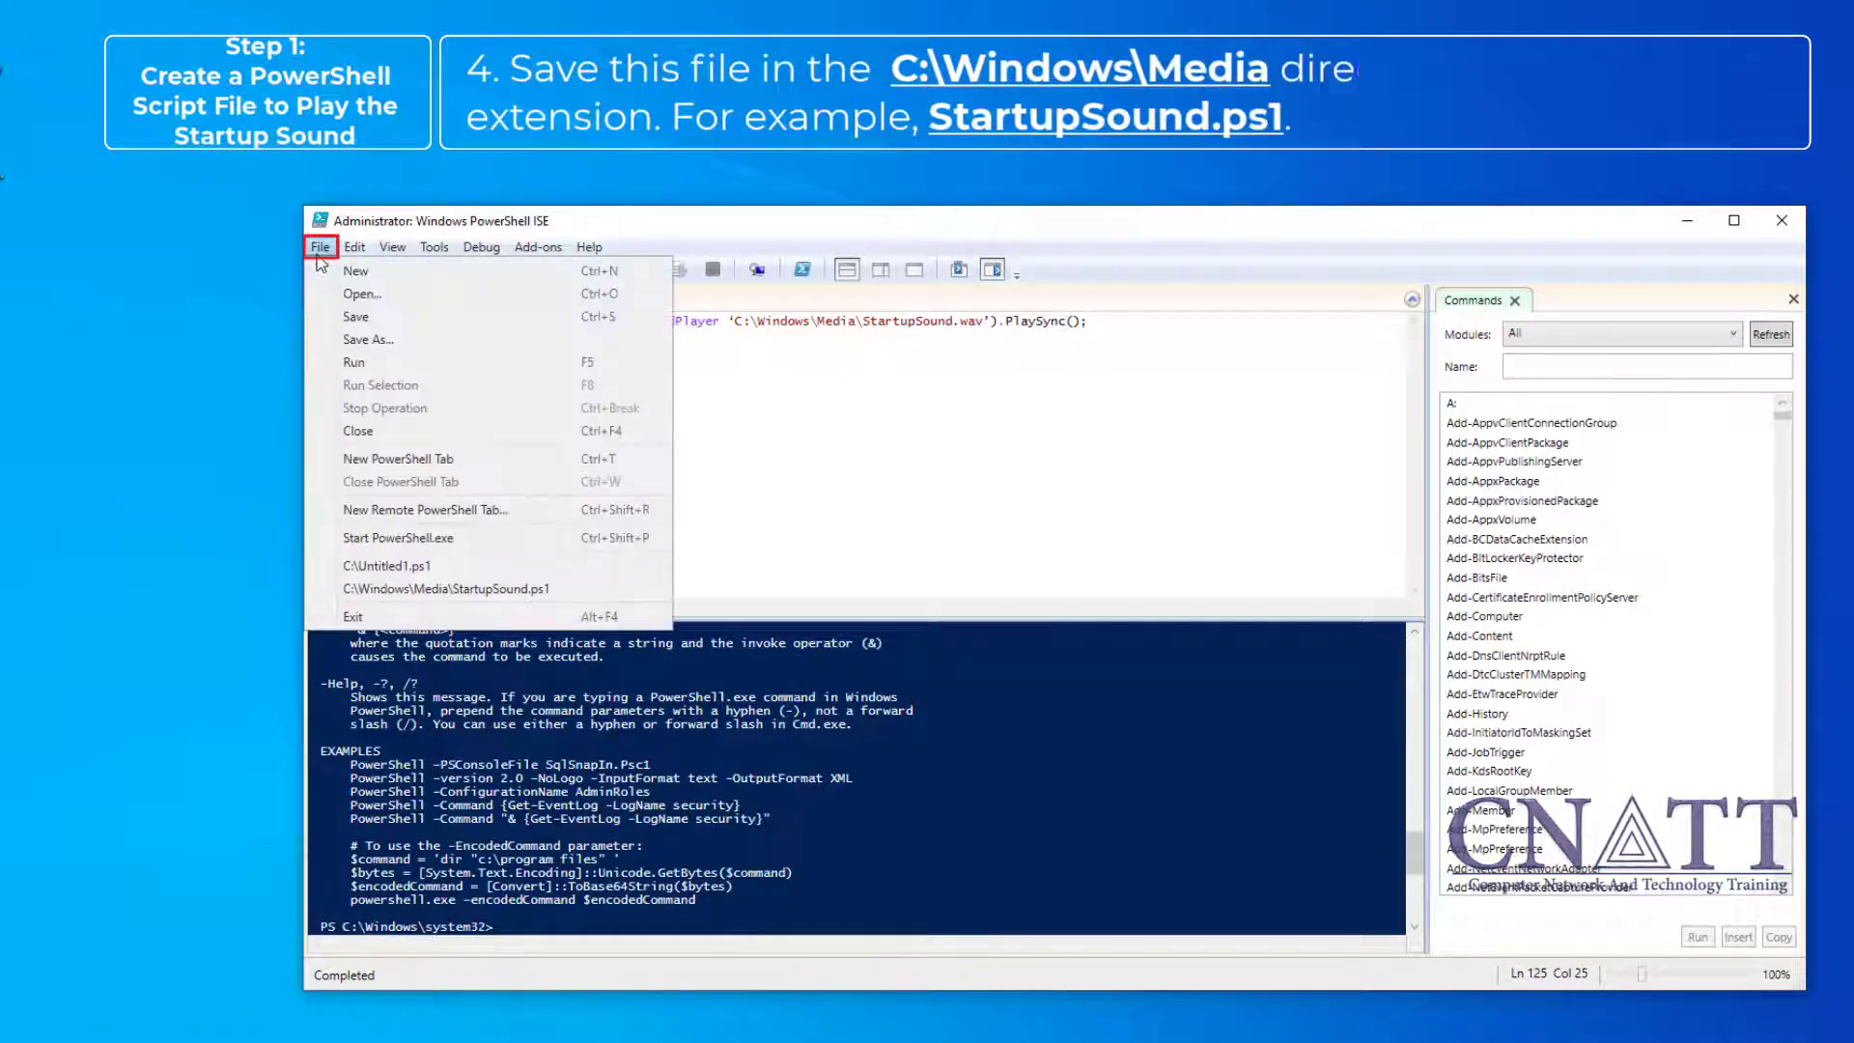
pyautogui.click(409, 344)
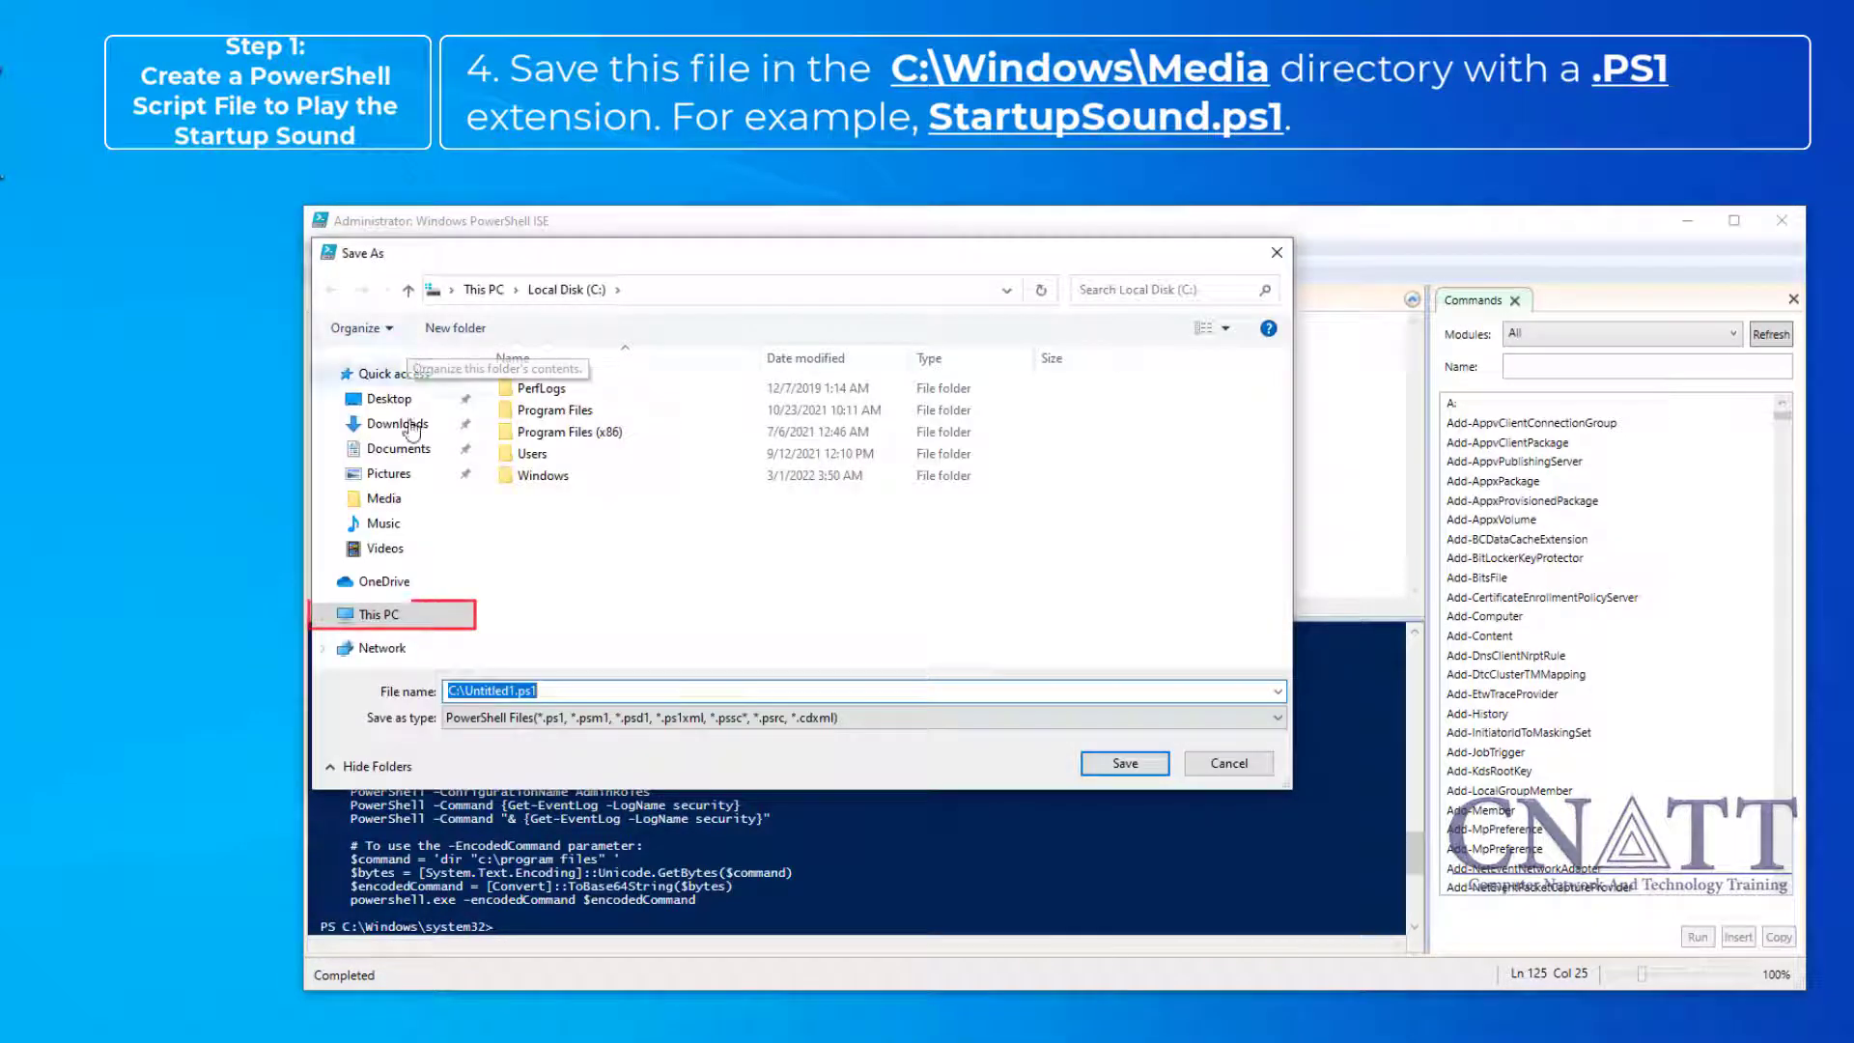
pyautogui.click(376, 614)
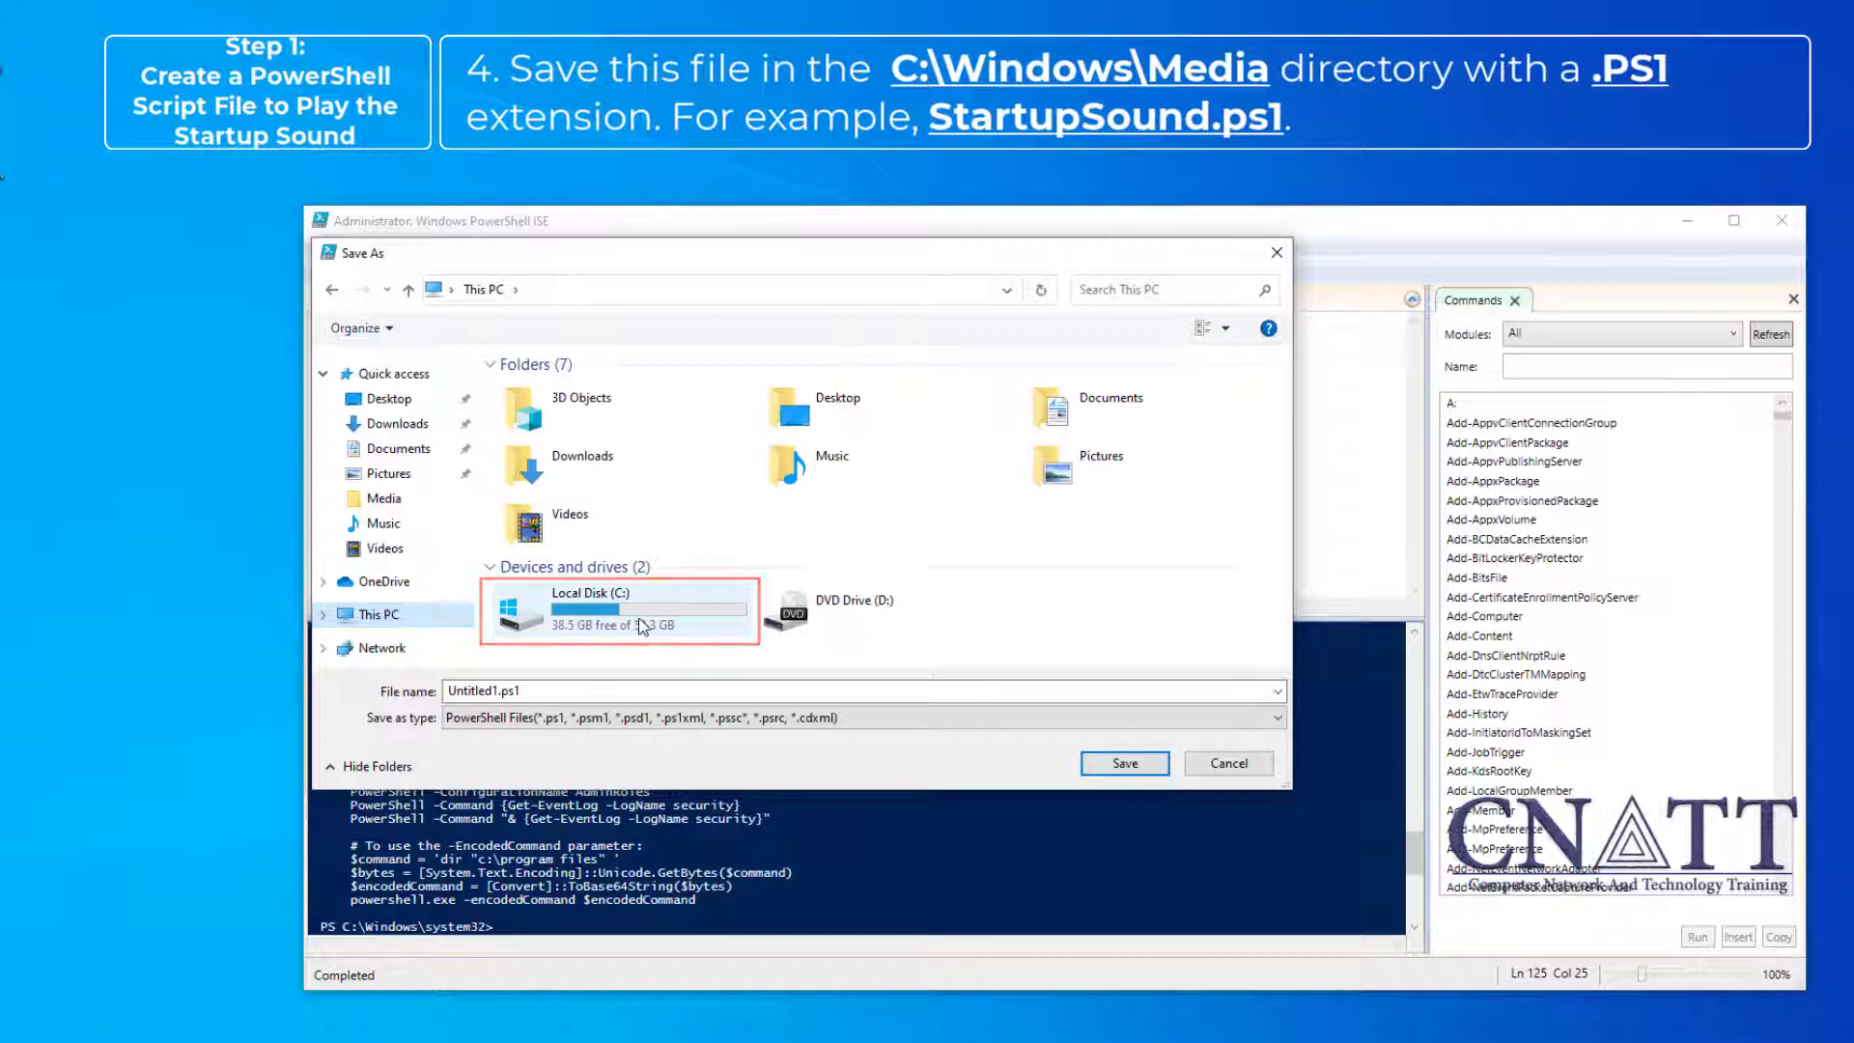
pyautogui.doubleClick(637, 616)
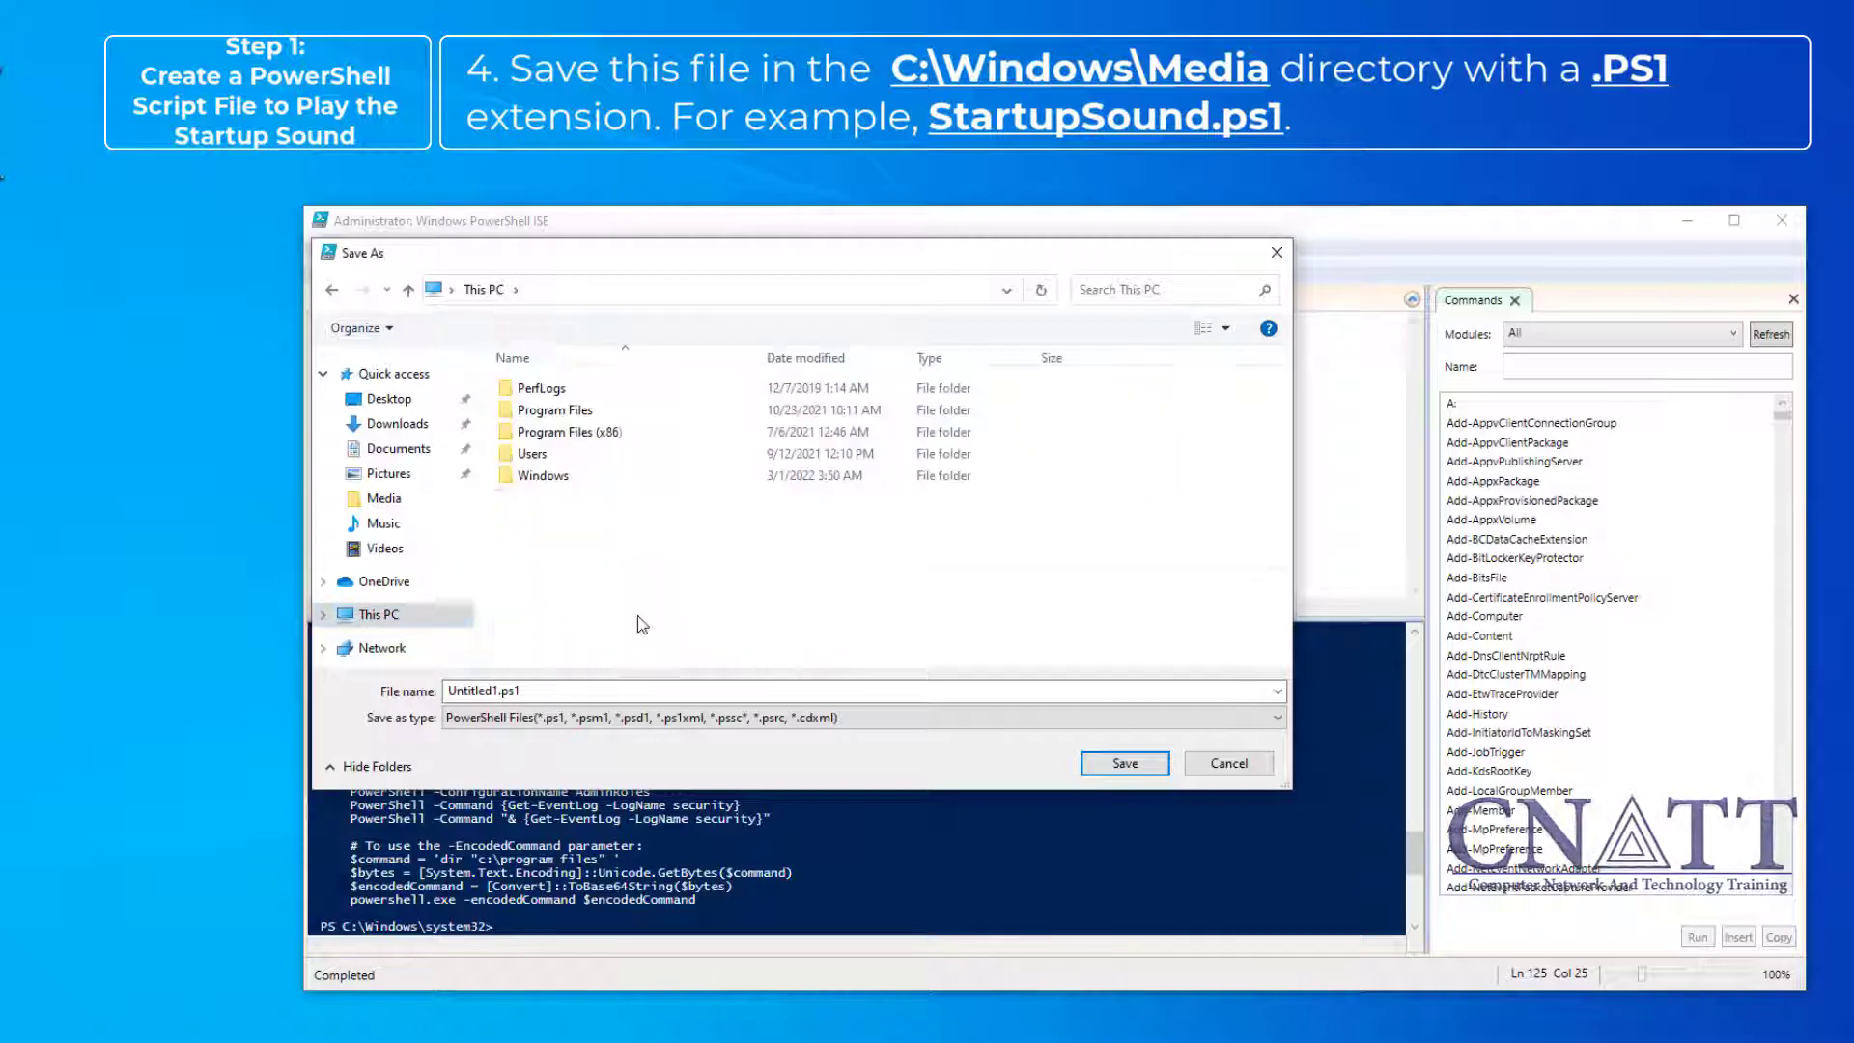
pyautogui.doubleClick(560, 478)
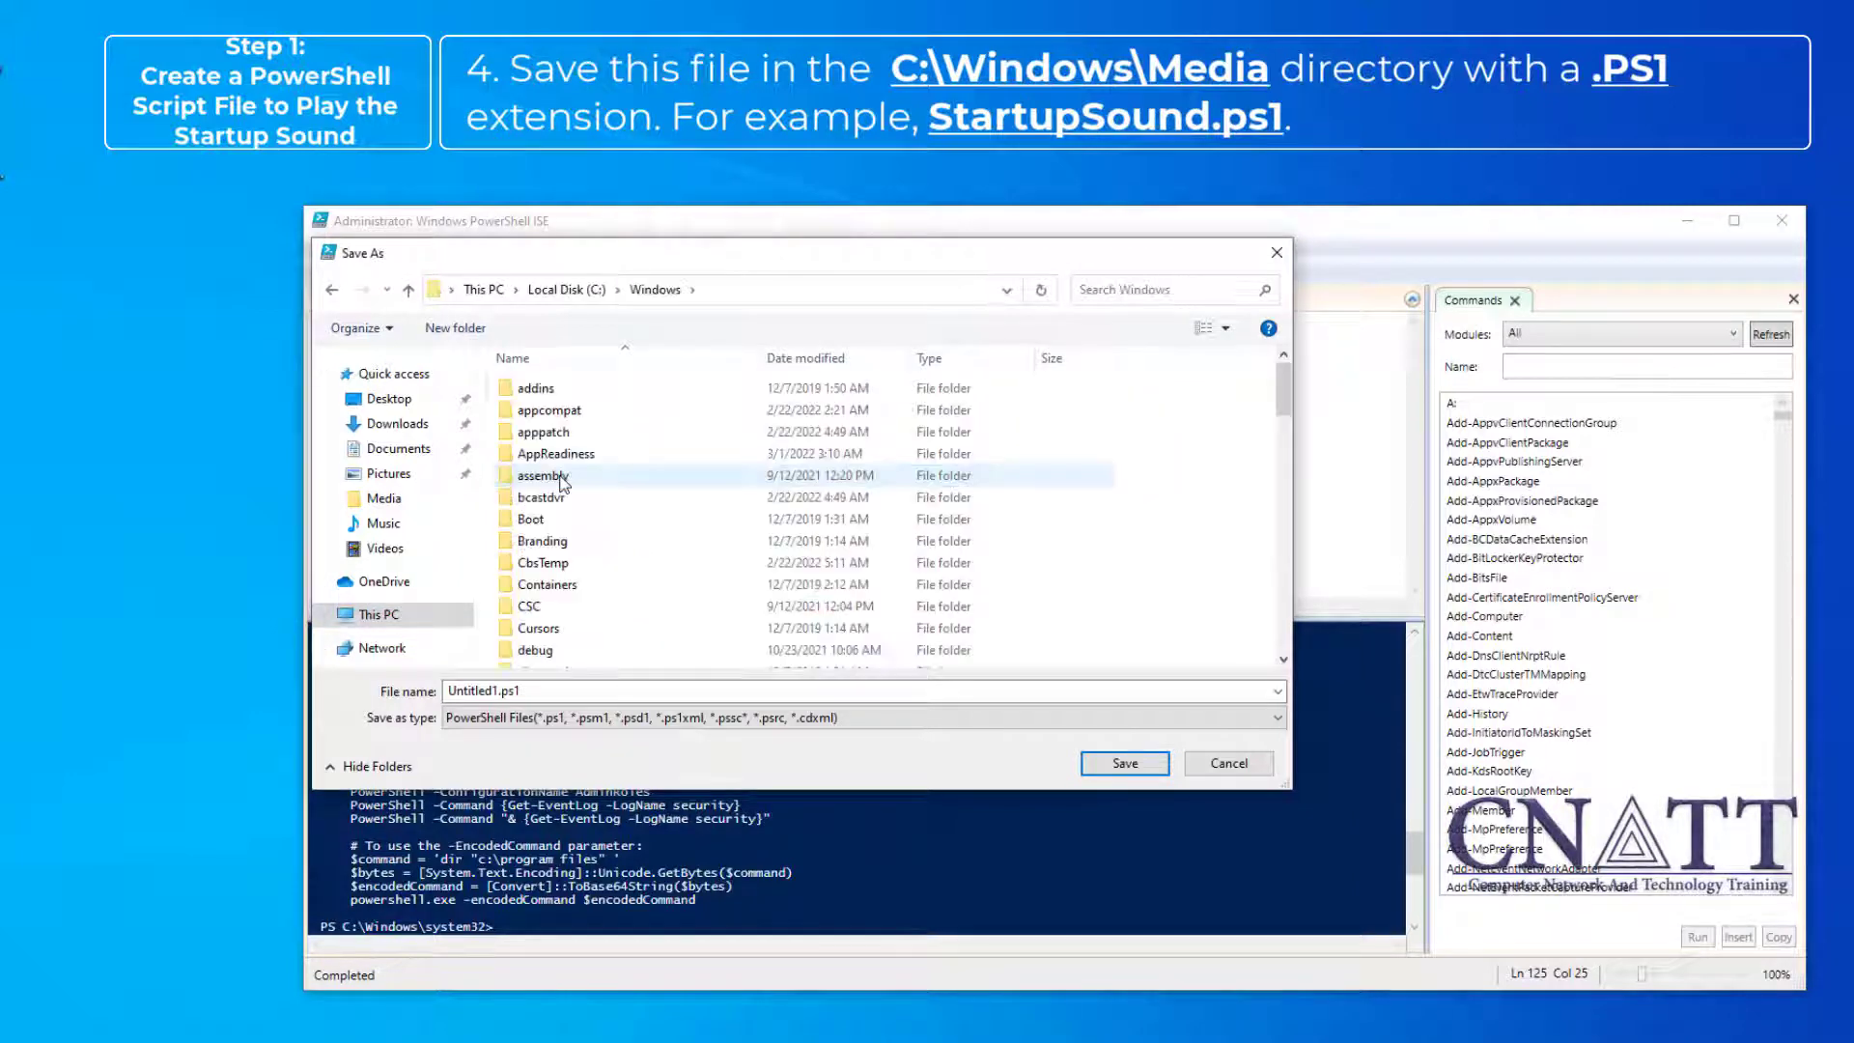
pyautogui.press('m')
pyautogui.press('Return')
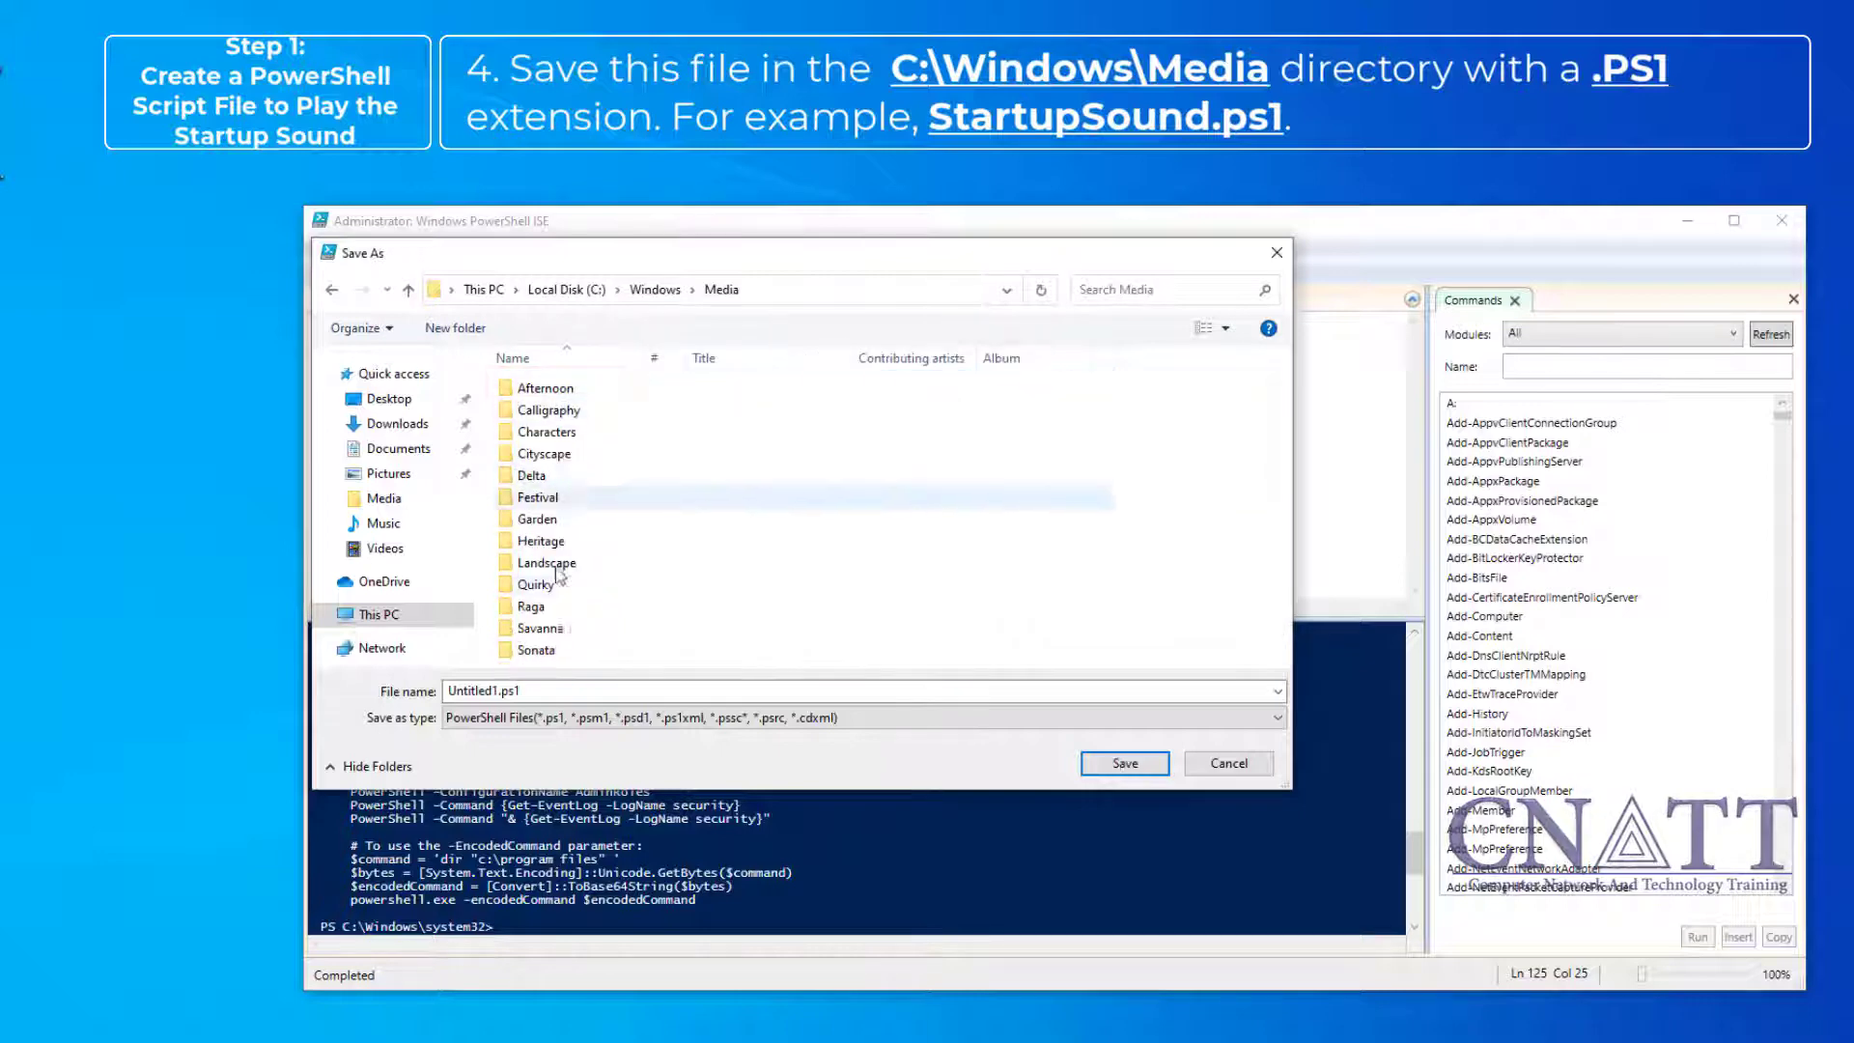
pyautogui.doubleClick(558, 690)
pyautogui.press('BackSpace')
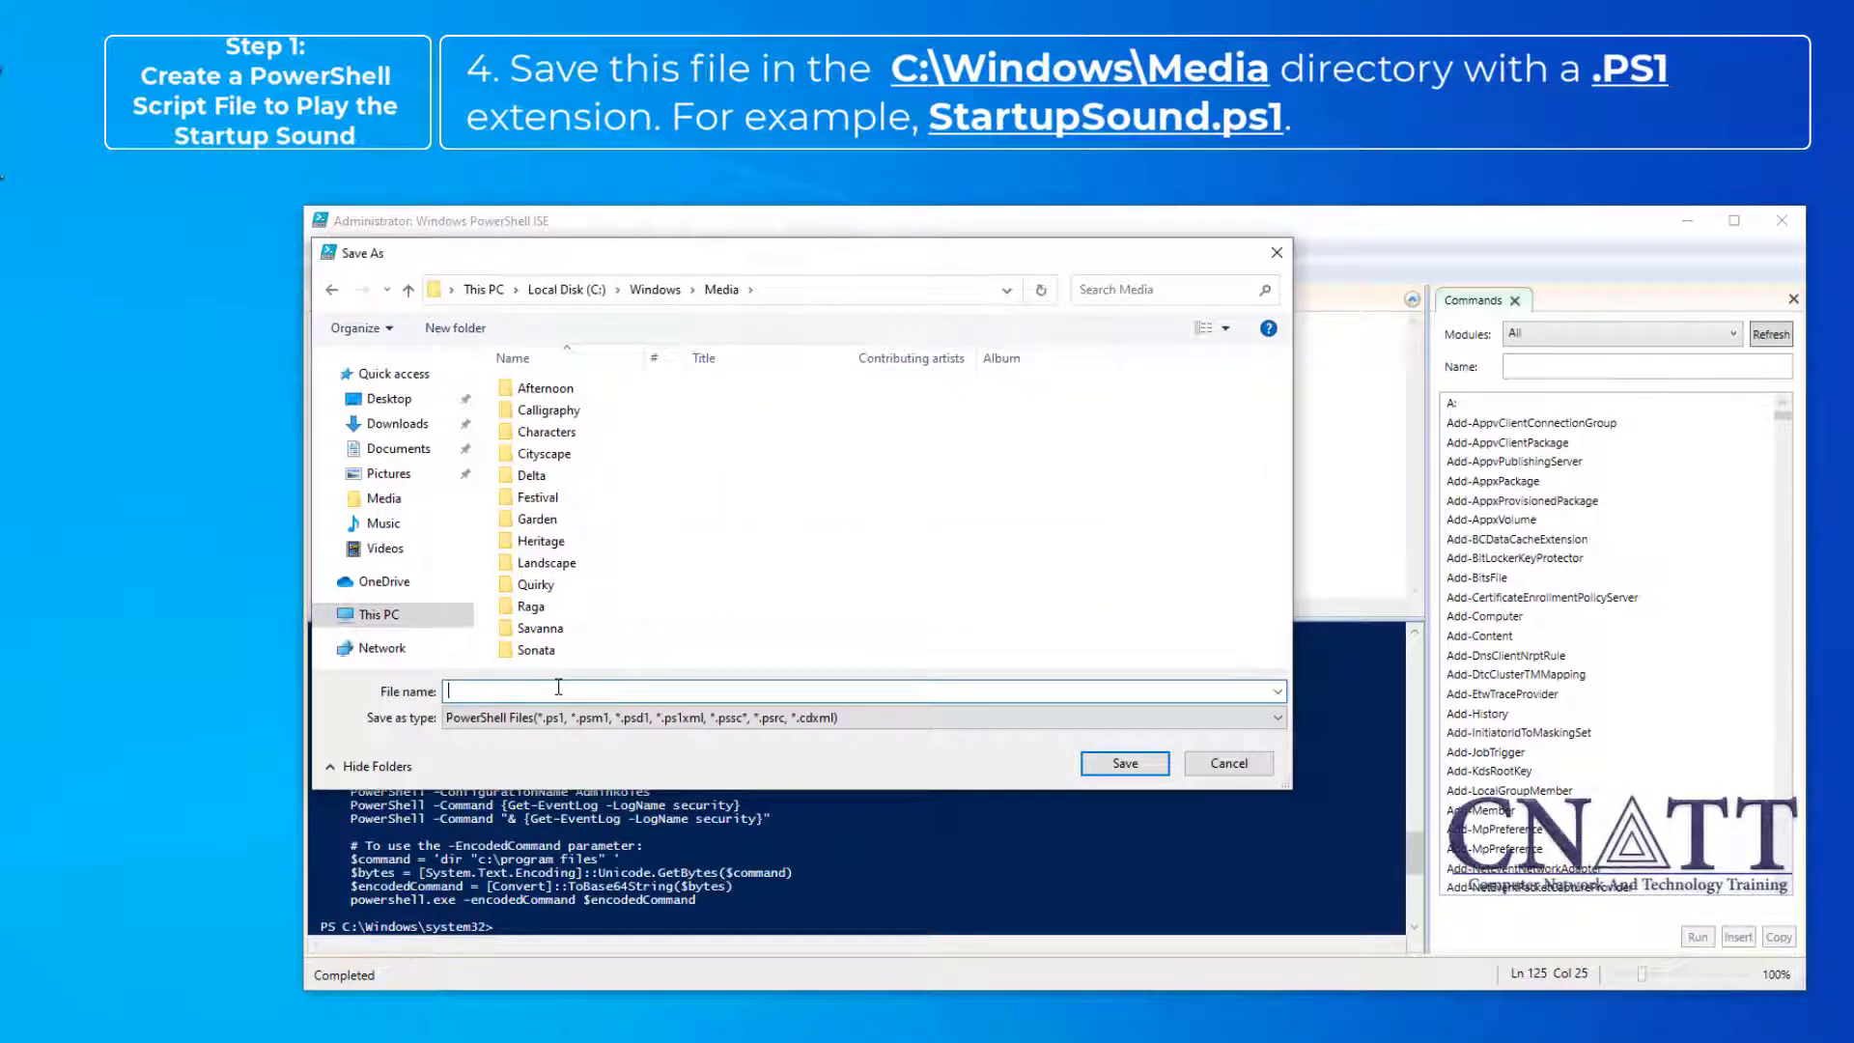
pyautogui.write('Start')
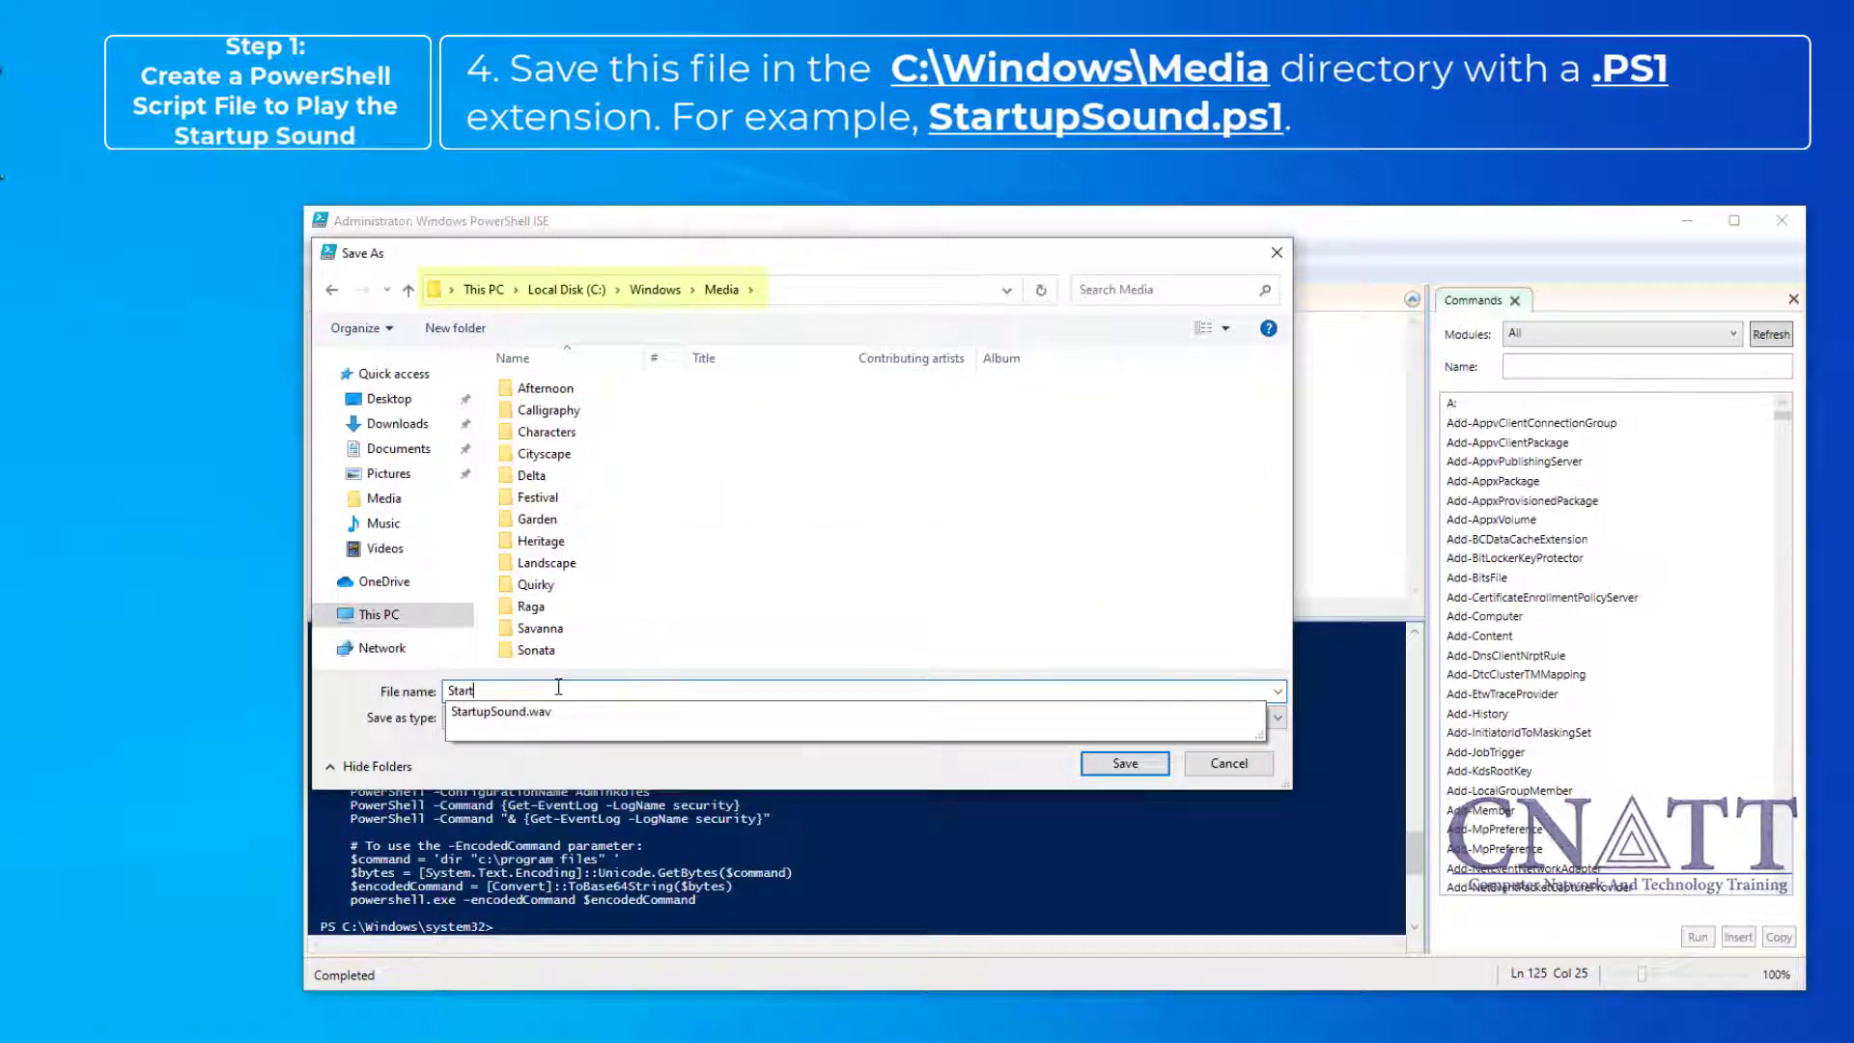
pyautogui.write('upSo')
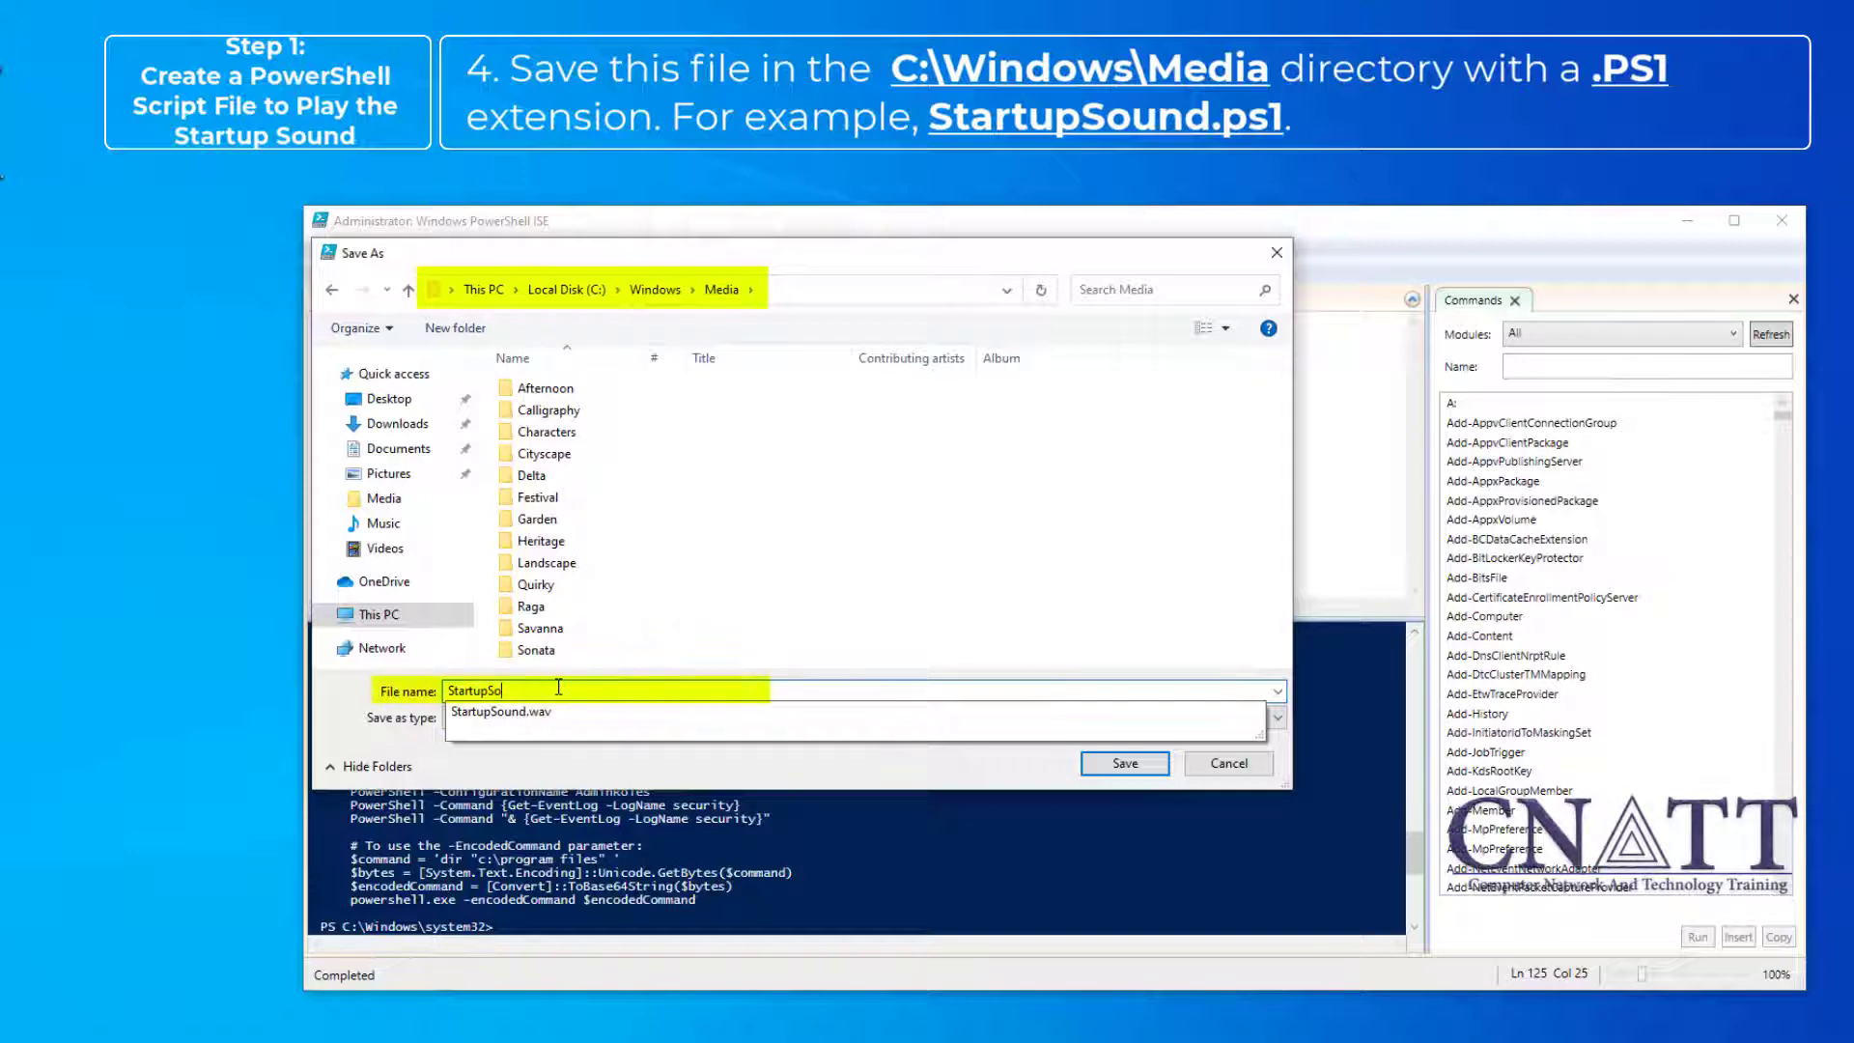
pyautogui.write('und.ps')
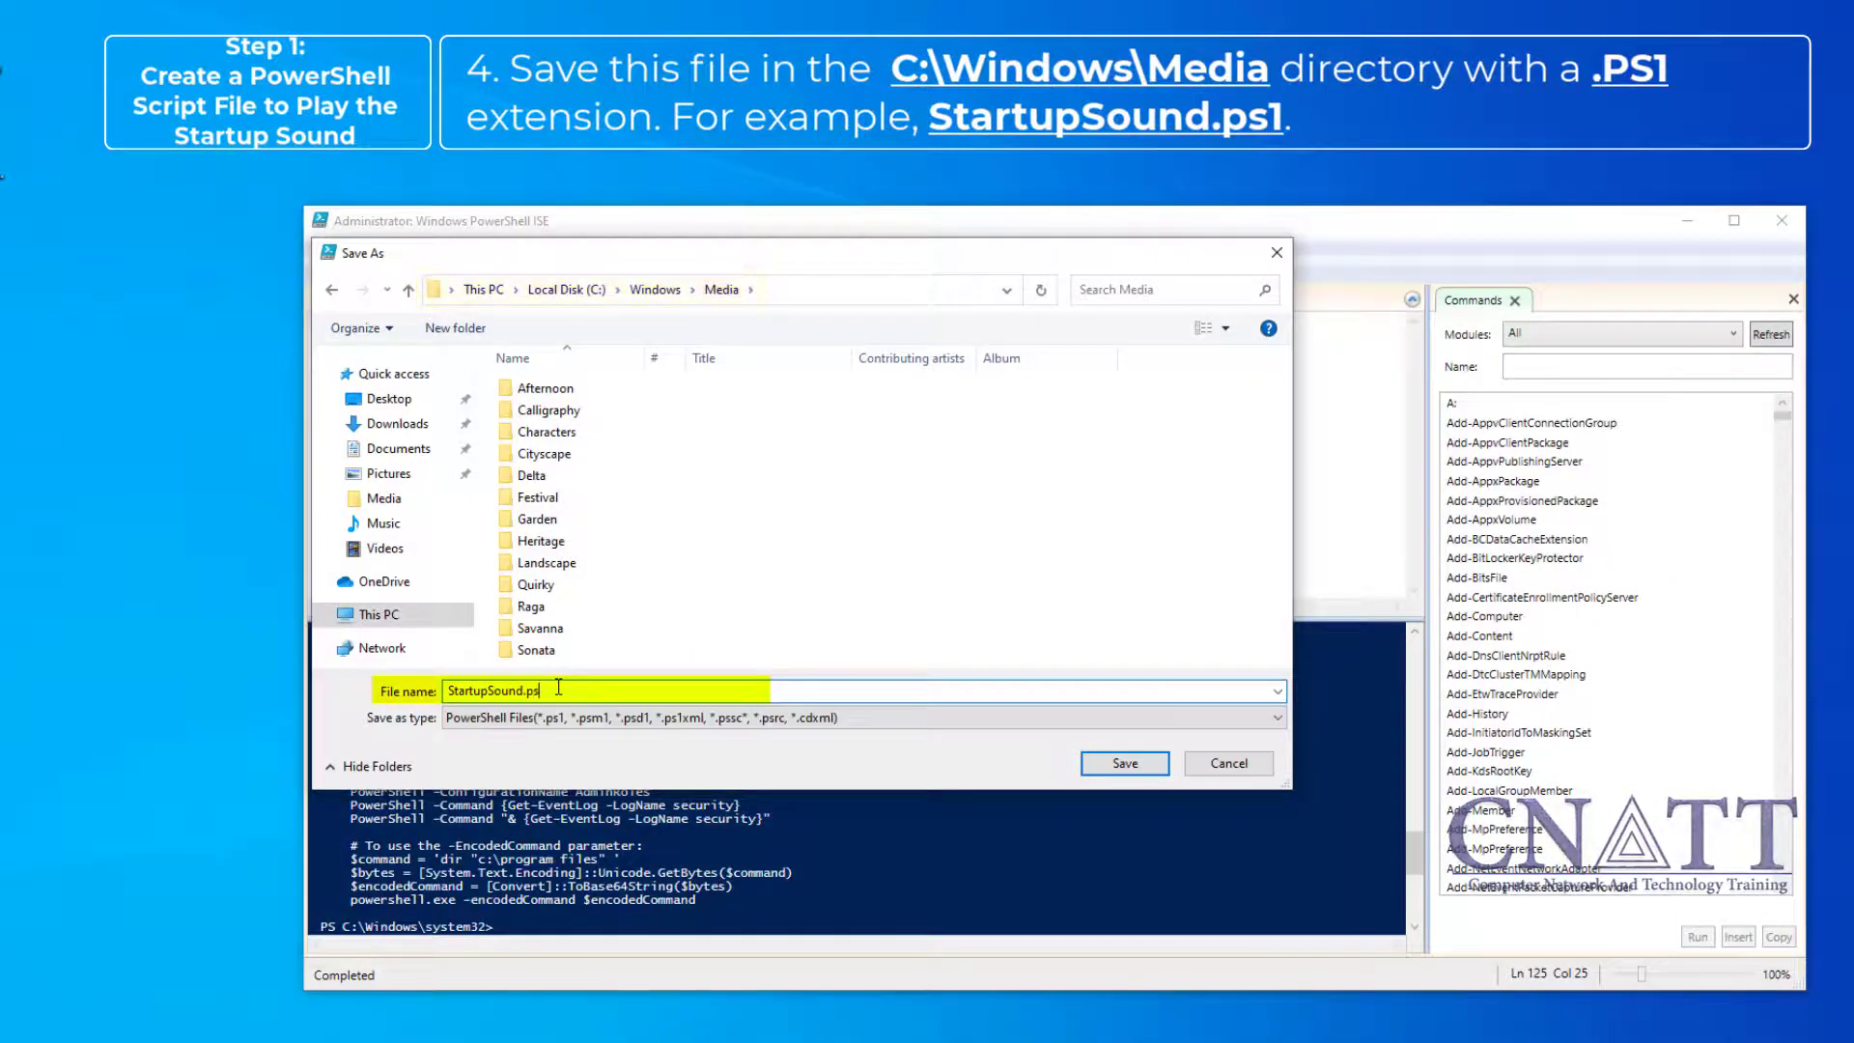
pyautogui.write('1')
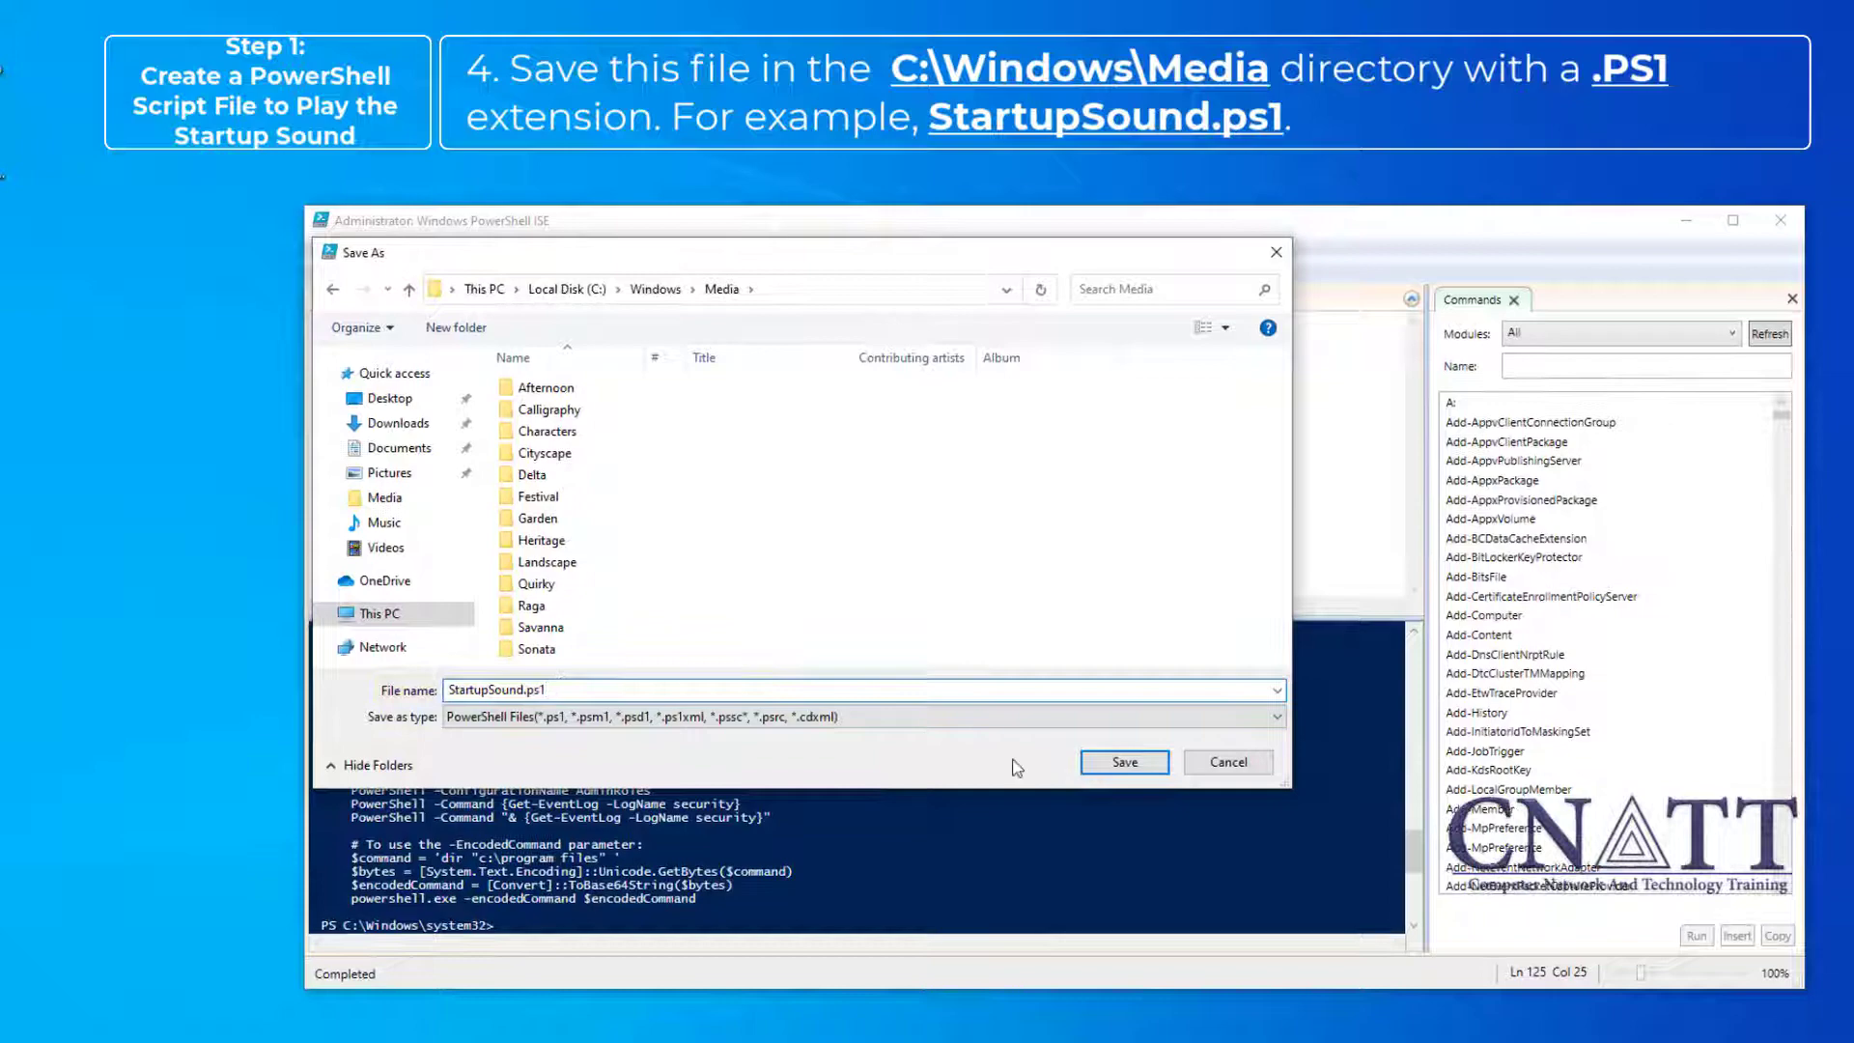
pyautogui.click(1097, 763)
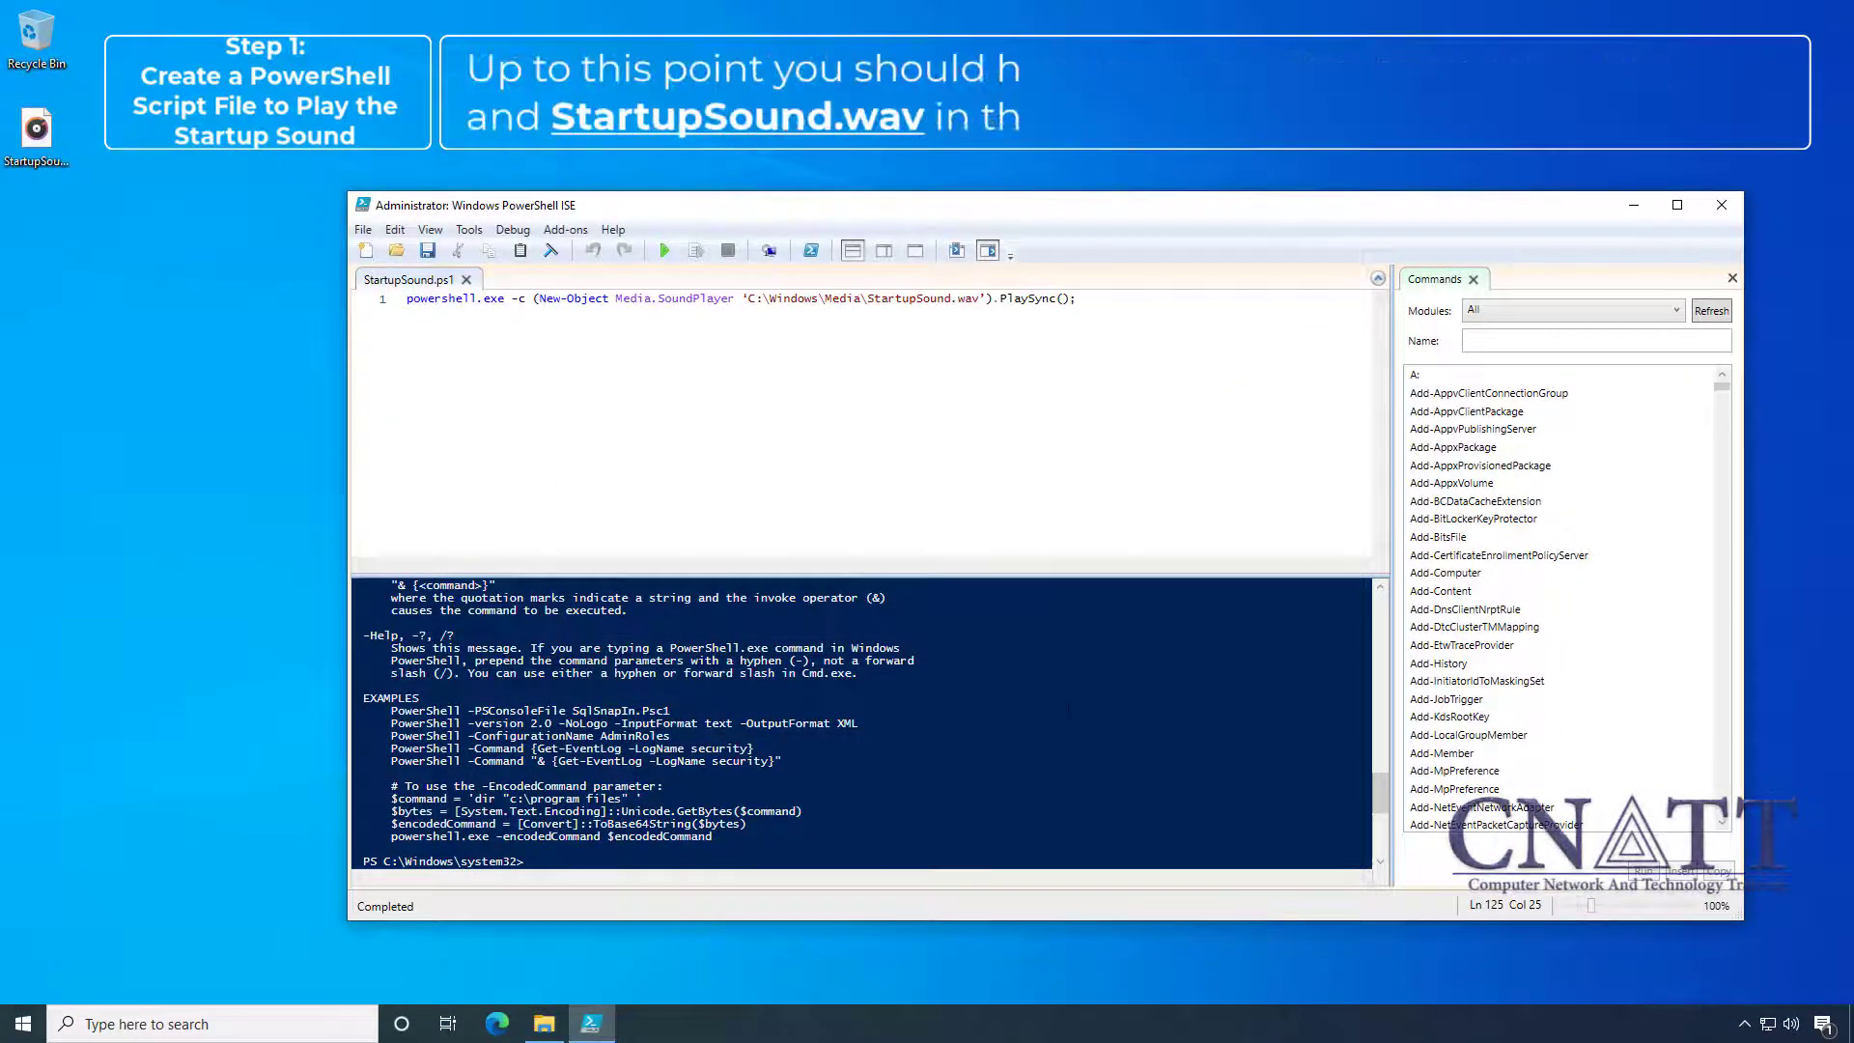
# - Confirm StartupSound.ps1 and StartupSound.wav are in the Media folder, then close Explorer and PowerShell ISE
pyautogui.click(548, 1027)
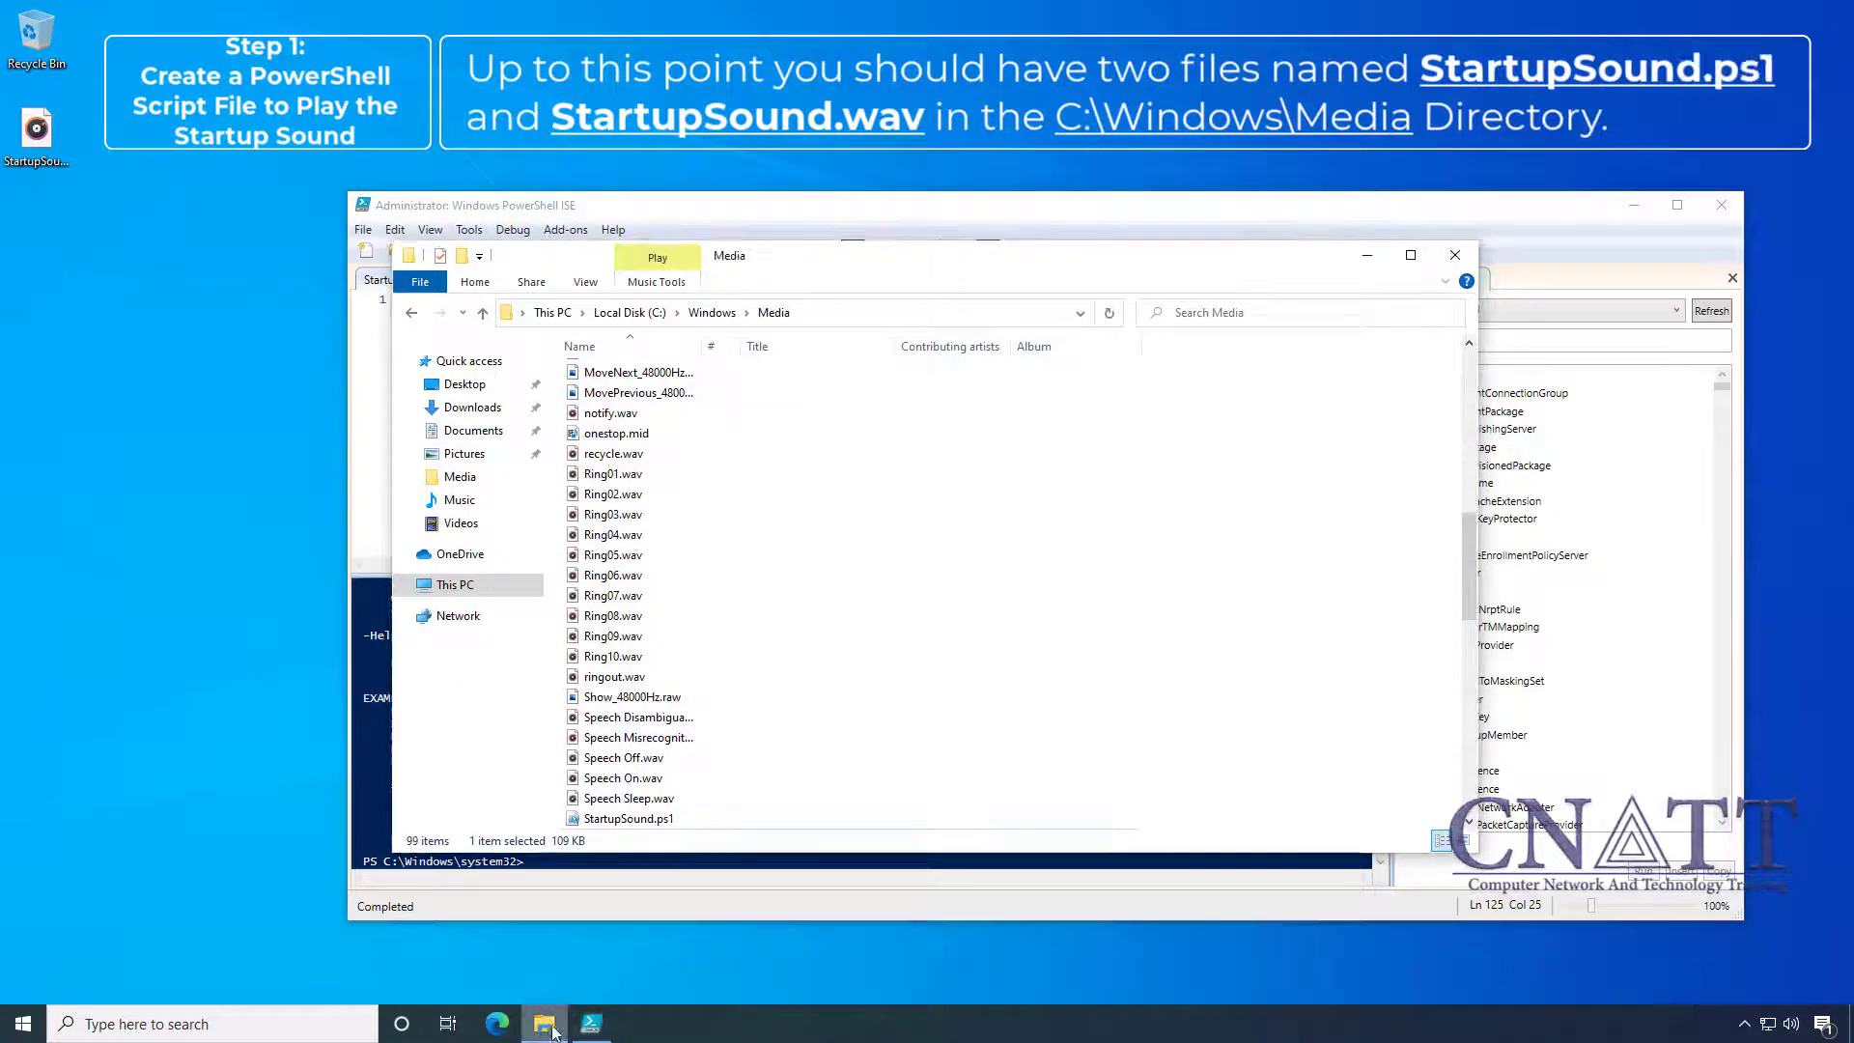
pyautogui.scroll(-2, 729, 811)
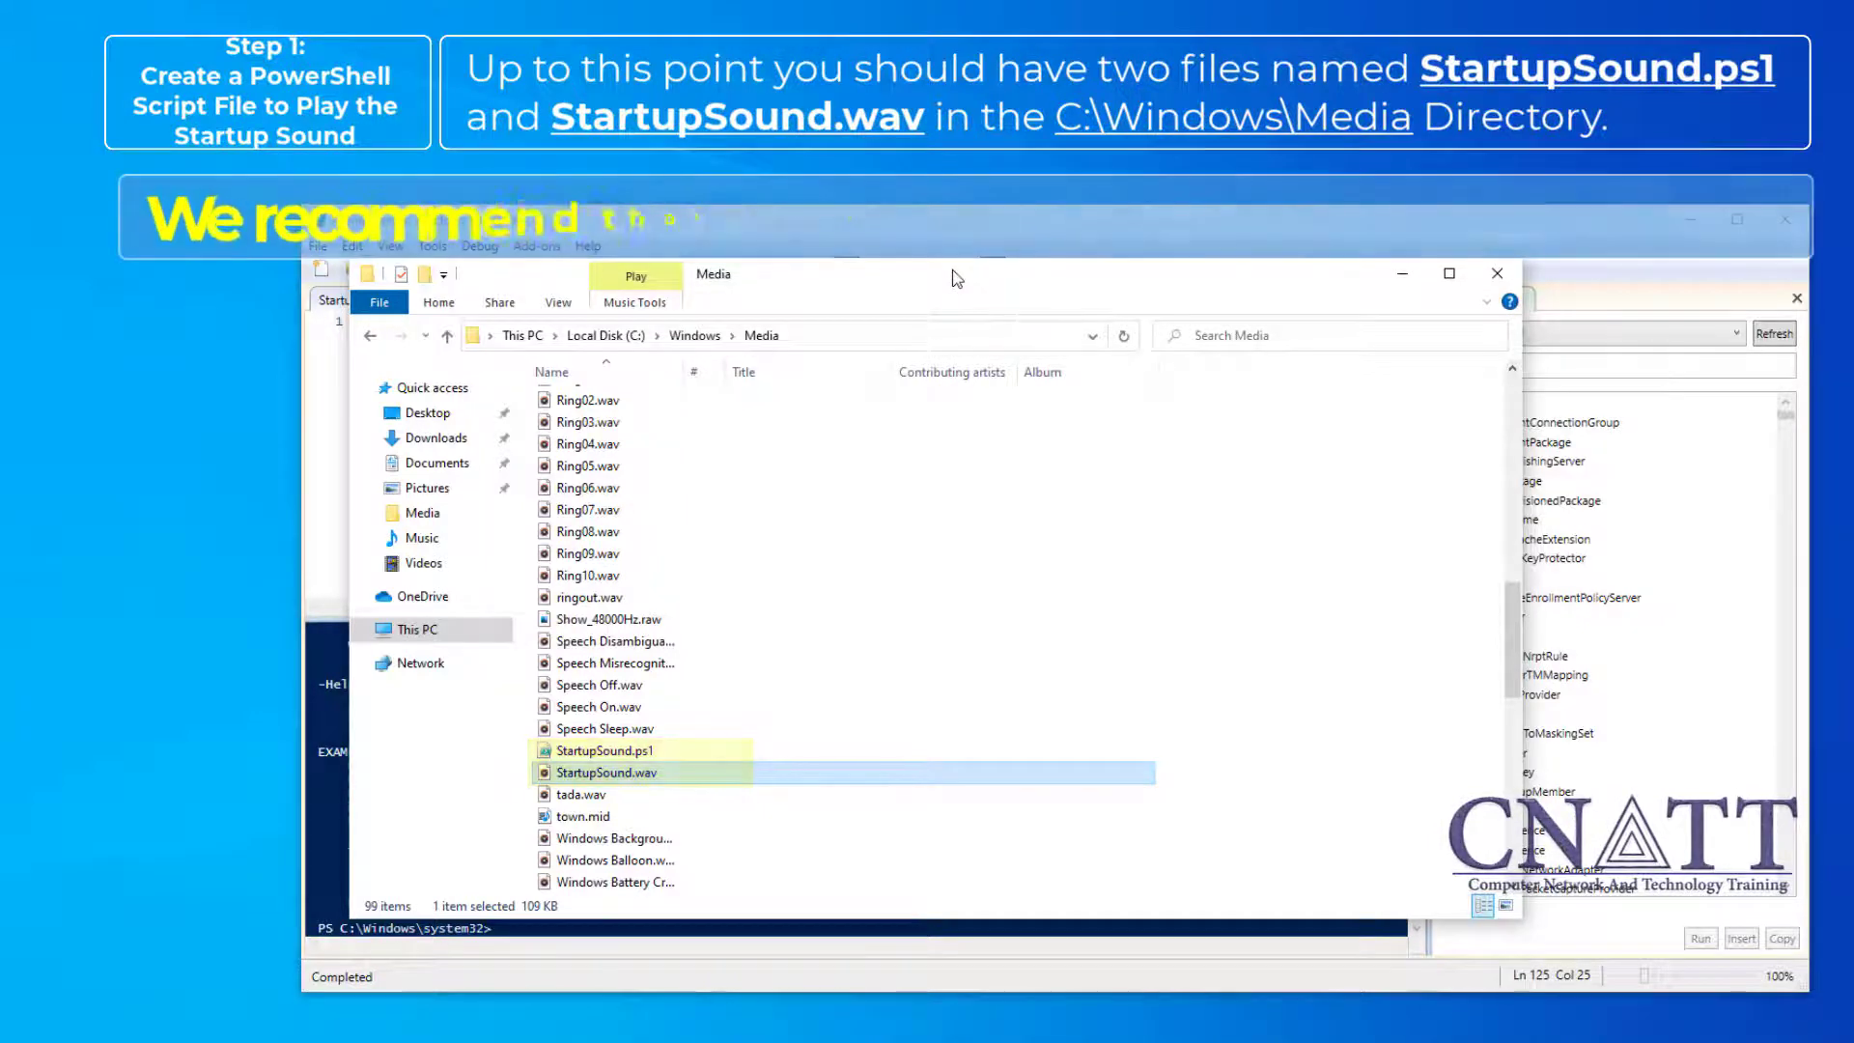
pyautogui.moveTo(954, 282); pyautogui.dragTo(948, 370)
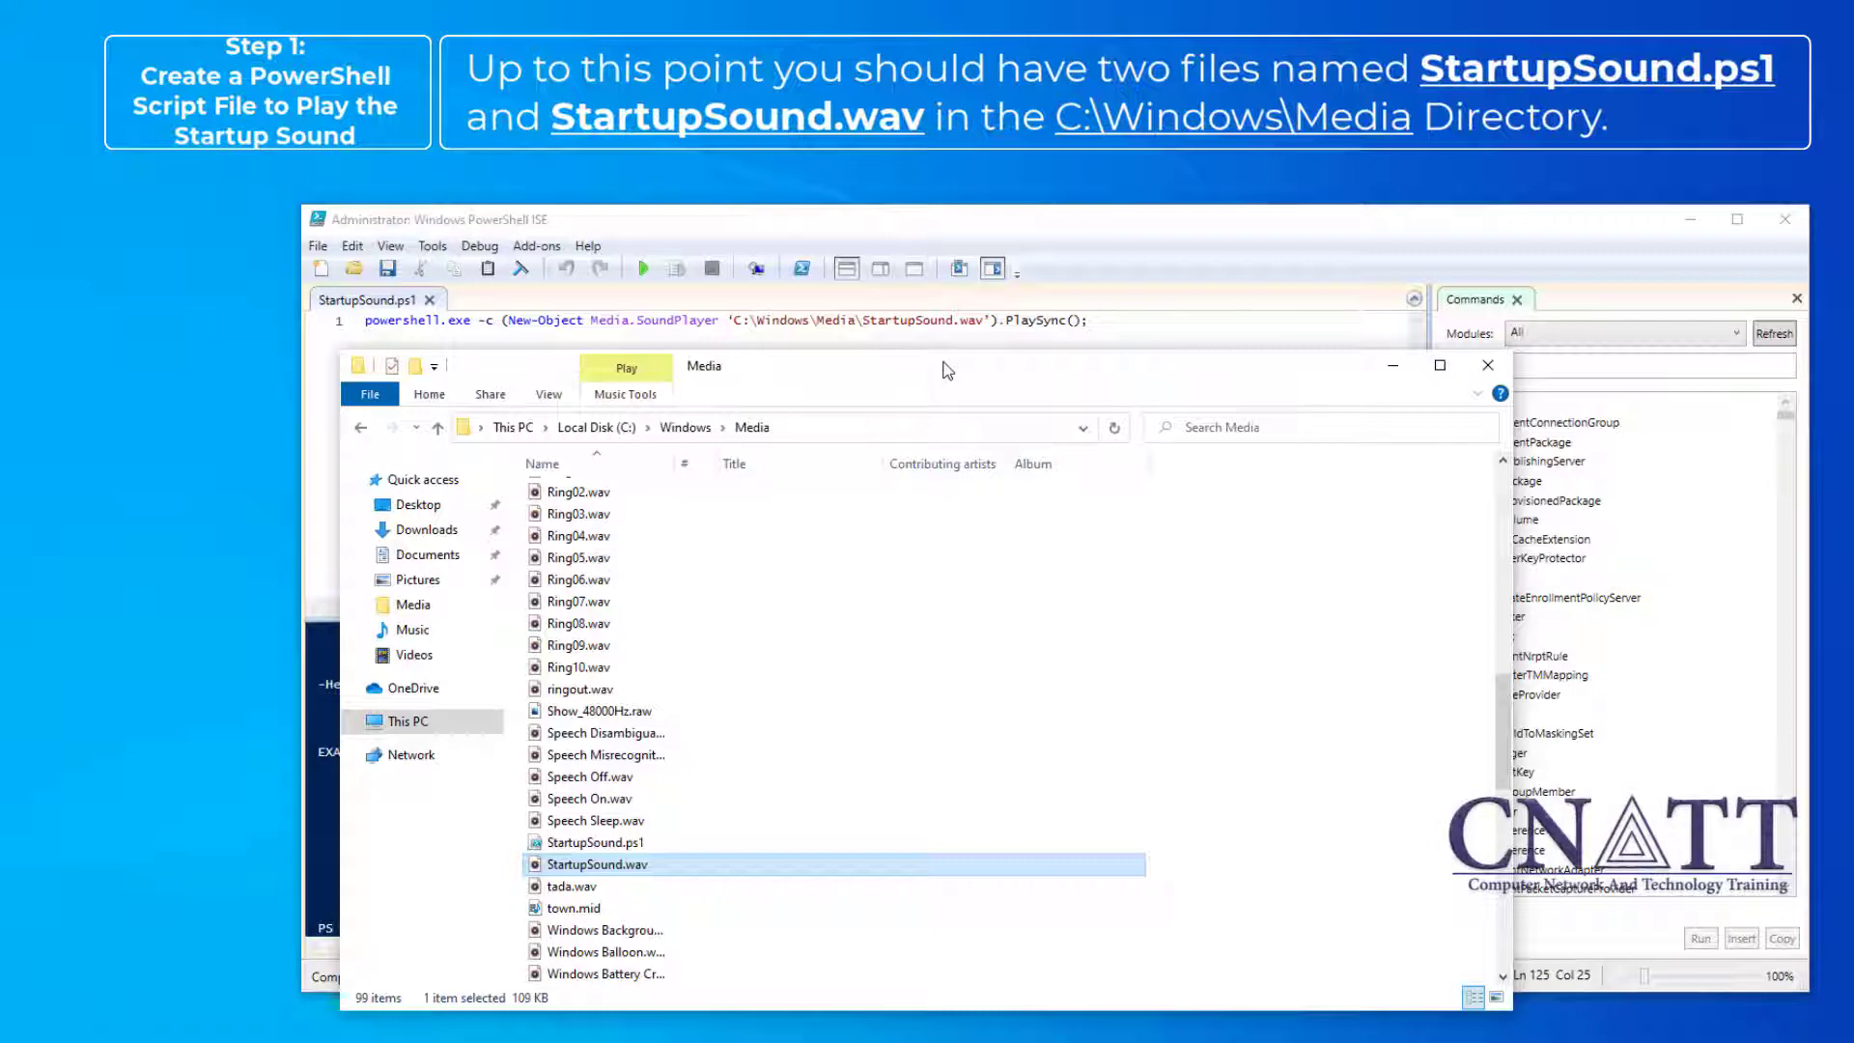
pyautogui.click(1487, 364)
pyautogui.click(1784, 220)
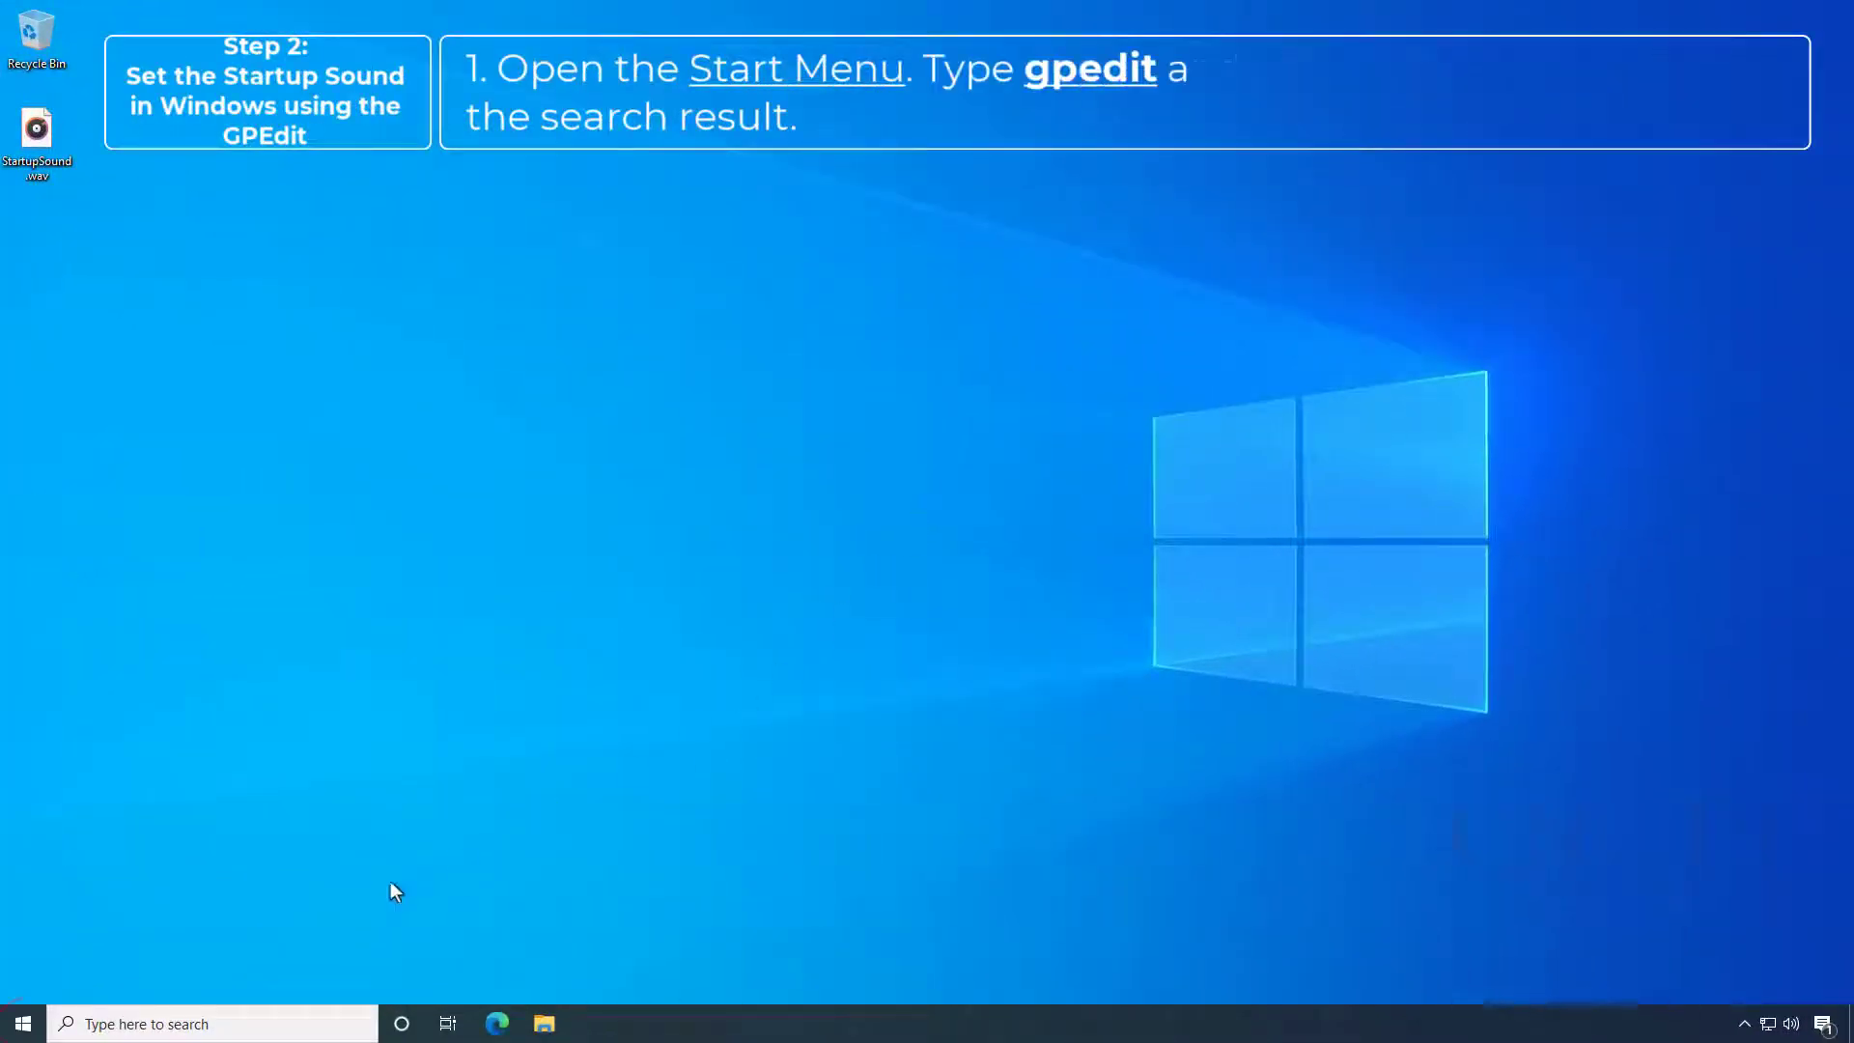
# - Search 'gpedit' and launch the Edit group policy result
pyautogui.click(27, 1027)
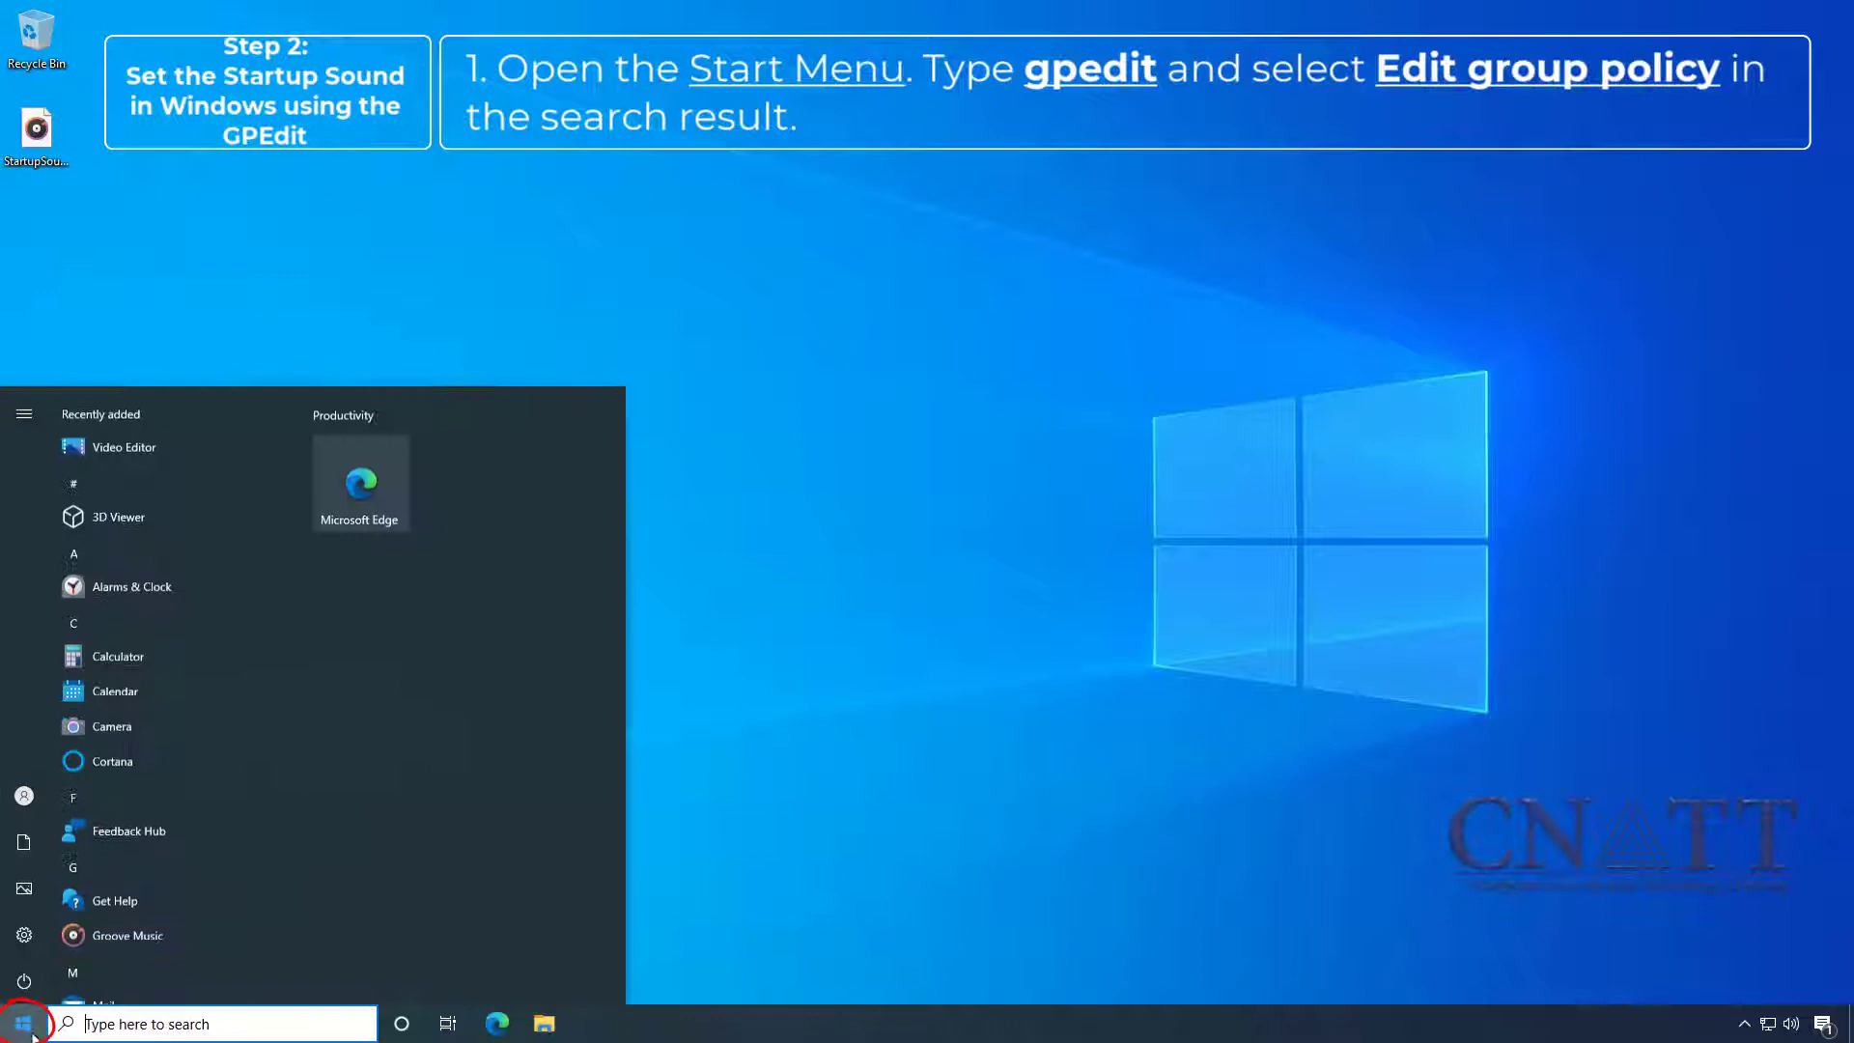
pyautogui.write('gpedit')
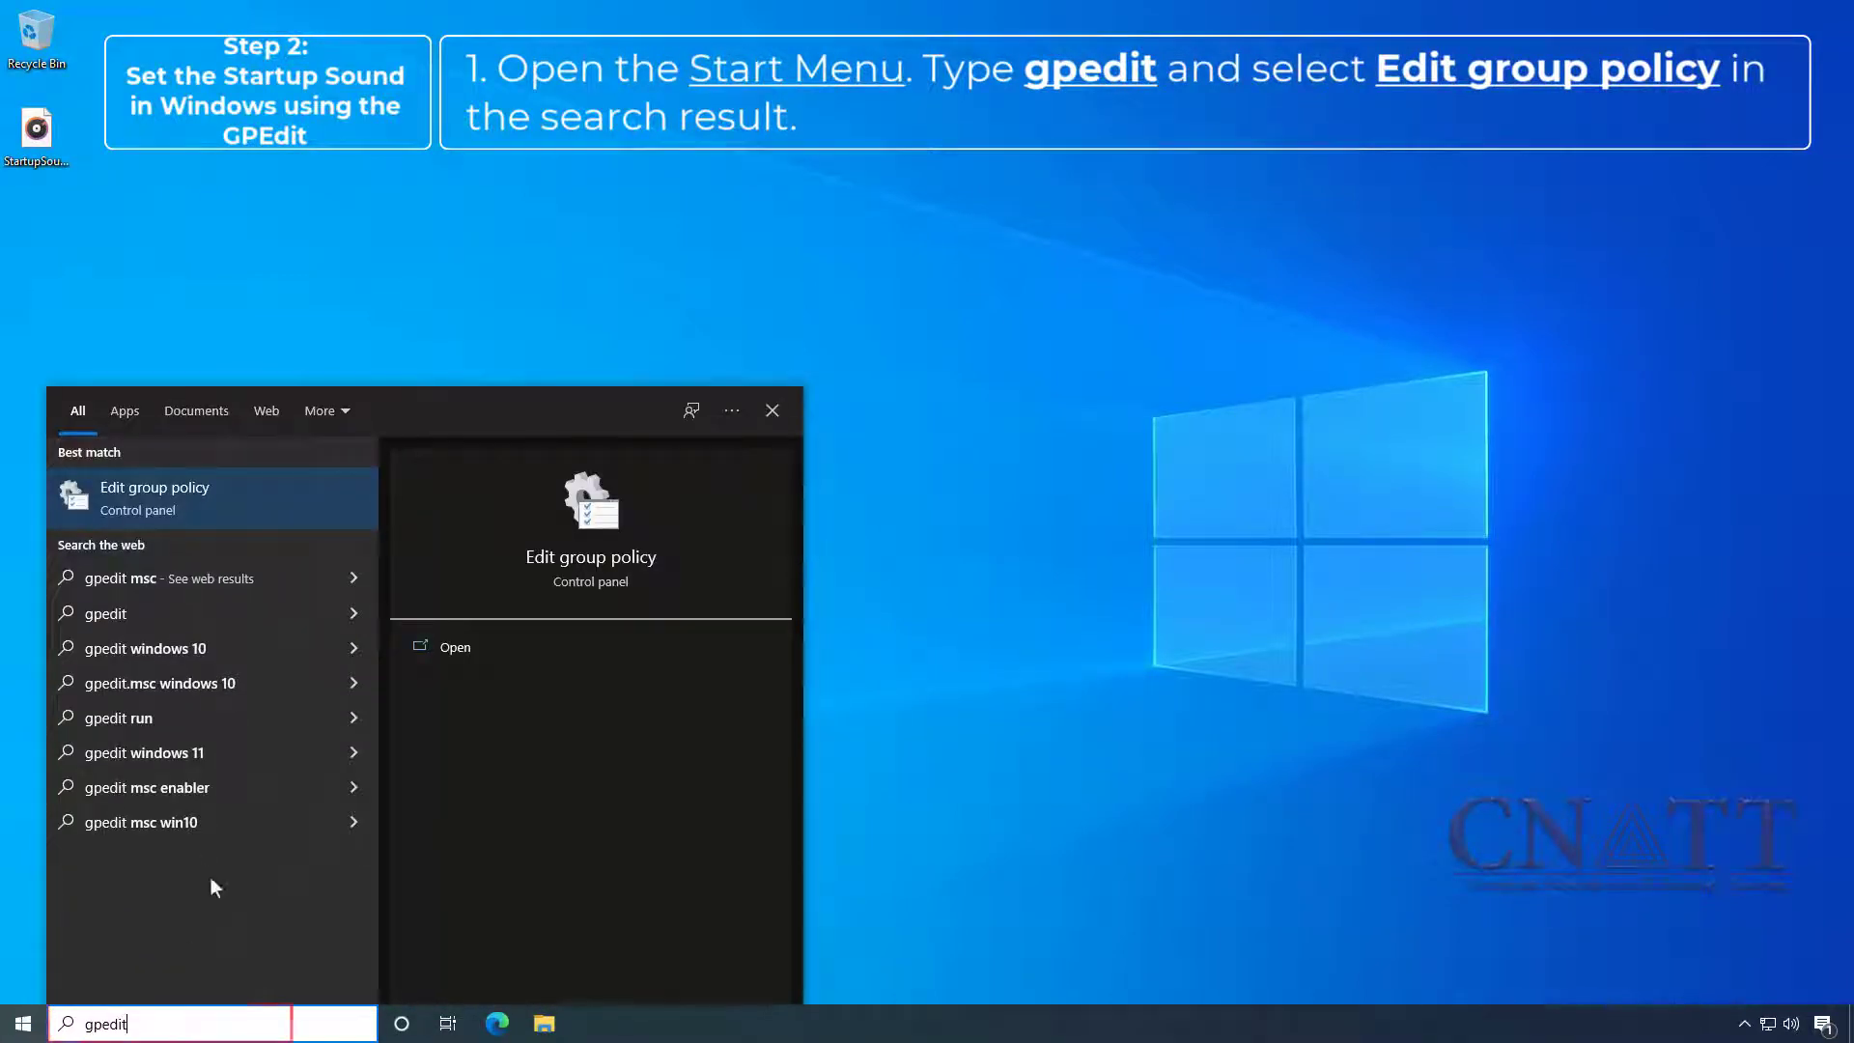
pyautogui.click(317, 507)
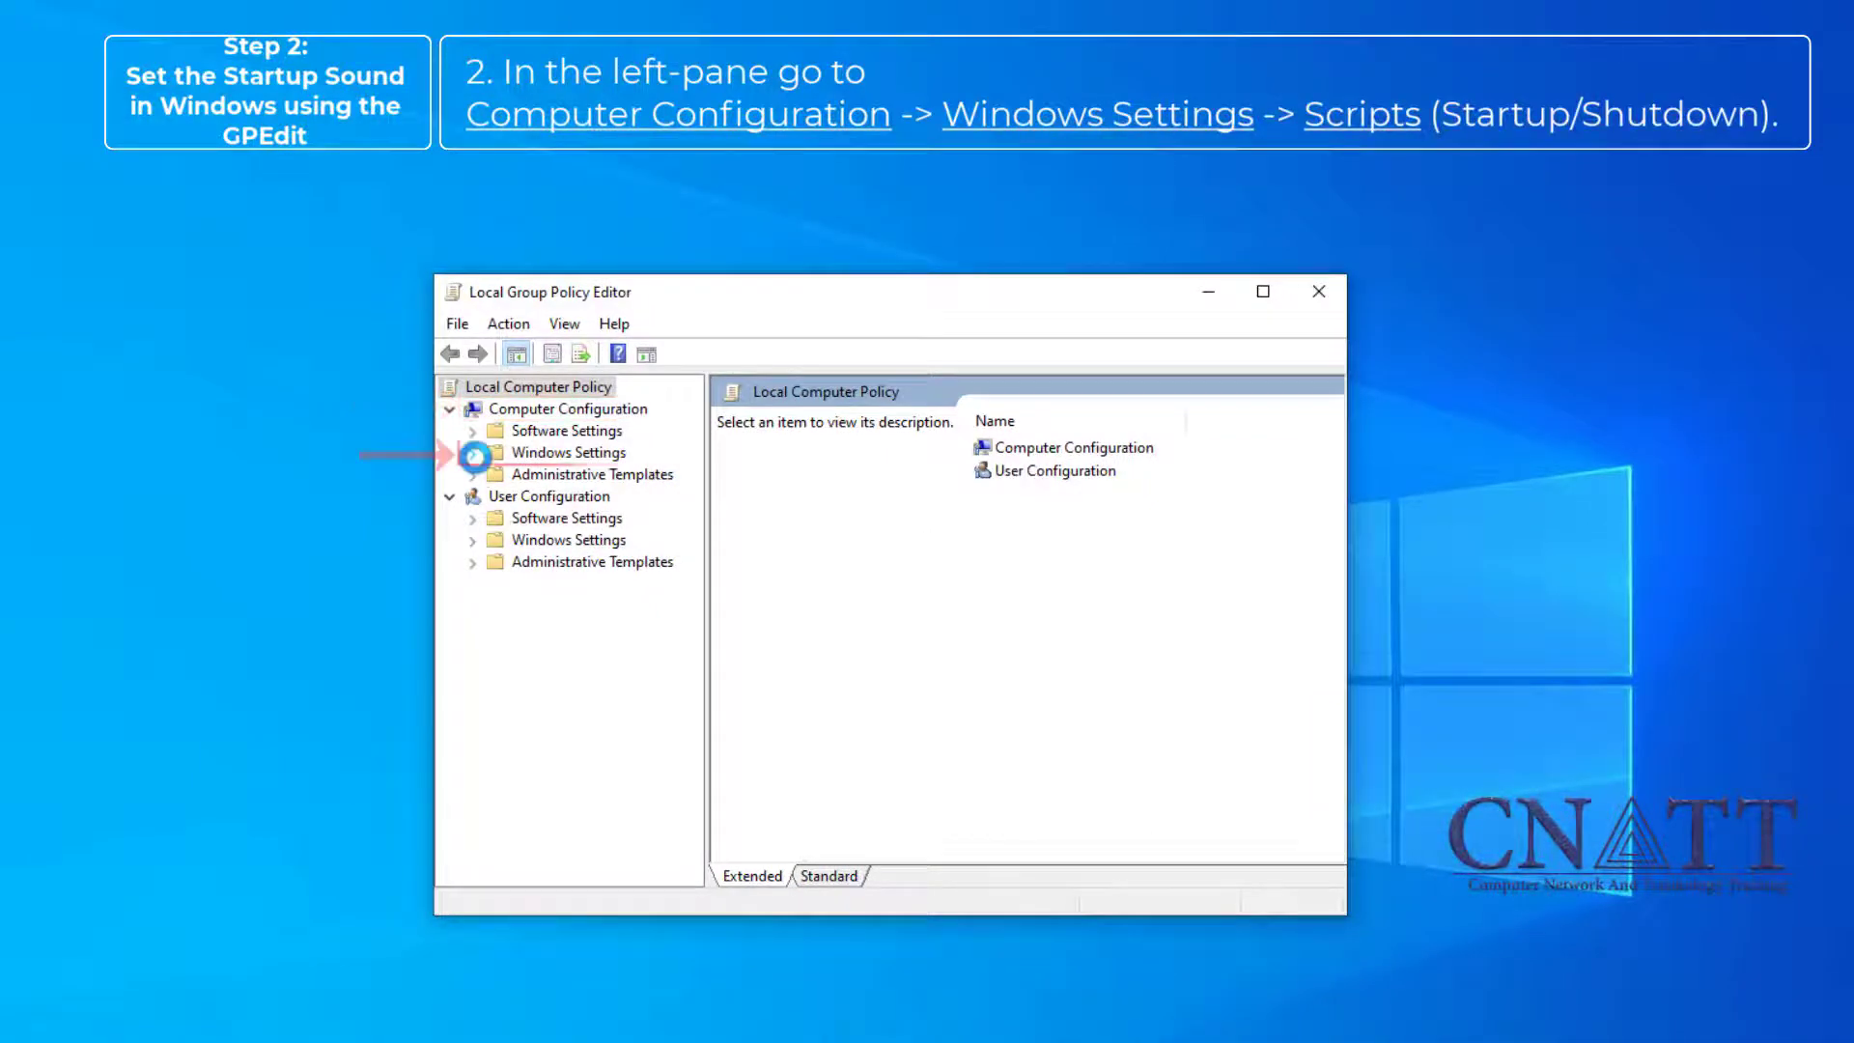
# - Open Startup properties under Windows Settings > Scripts (Startup/Shutdown) and view the PowerShell Scripts tab
pyautogui.click(473, 452)
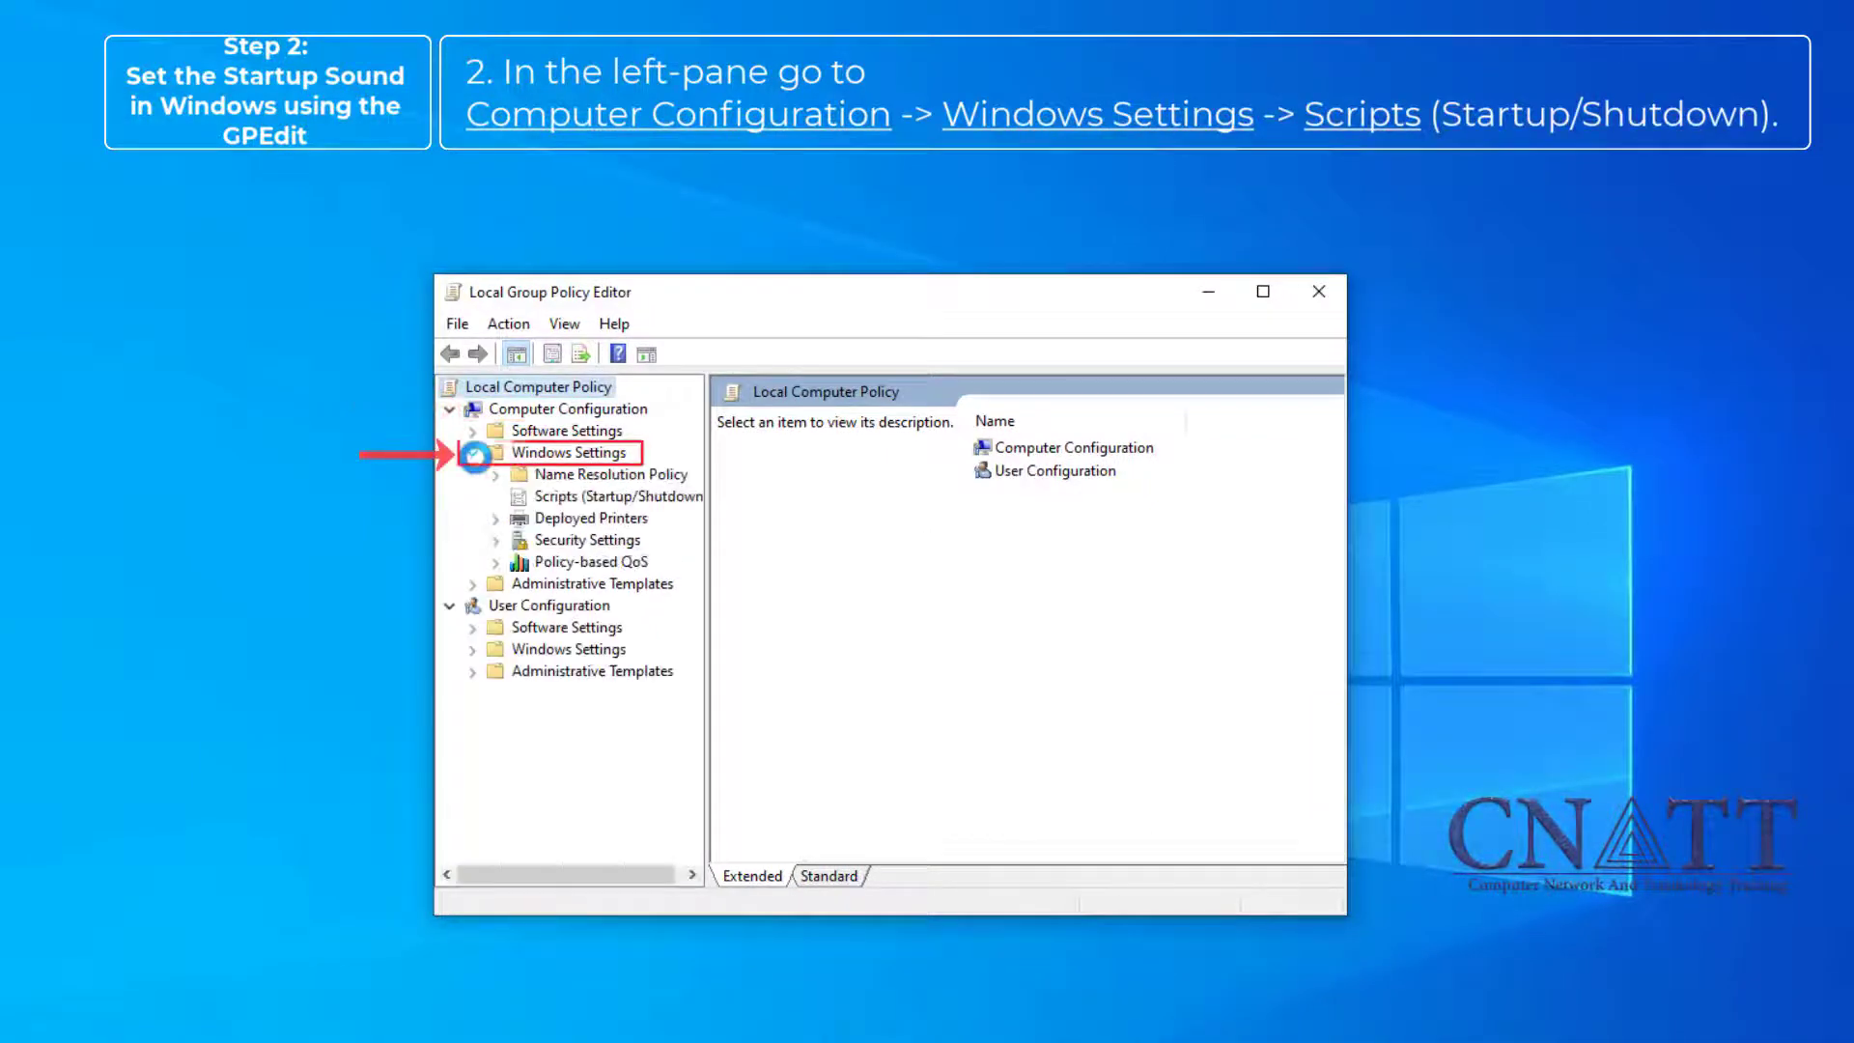
pyautogui.click(549, 501)
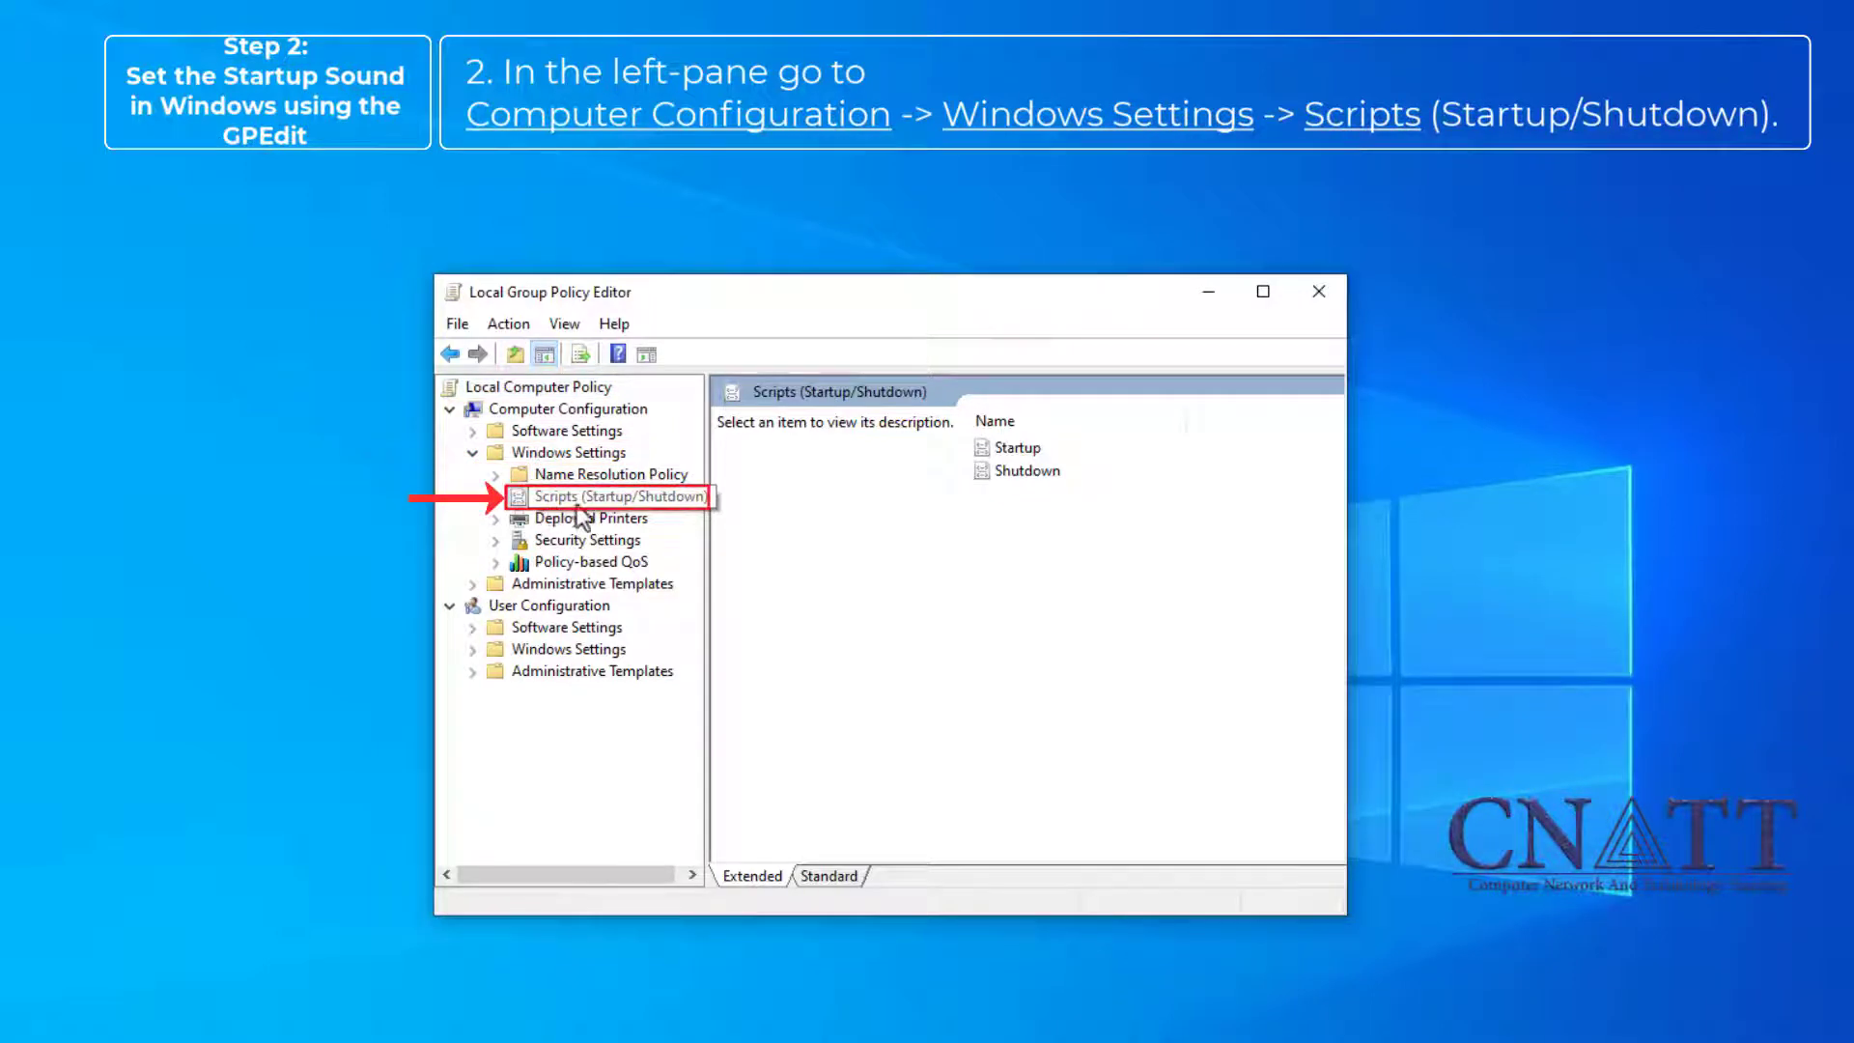
pyautogui.click(1027, 454)
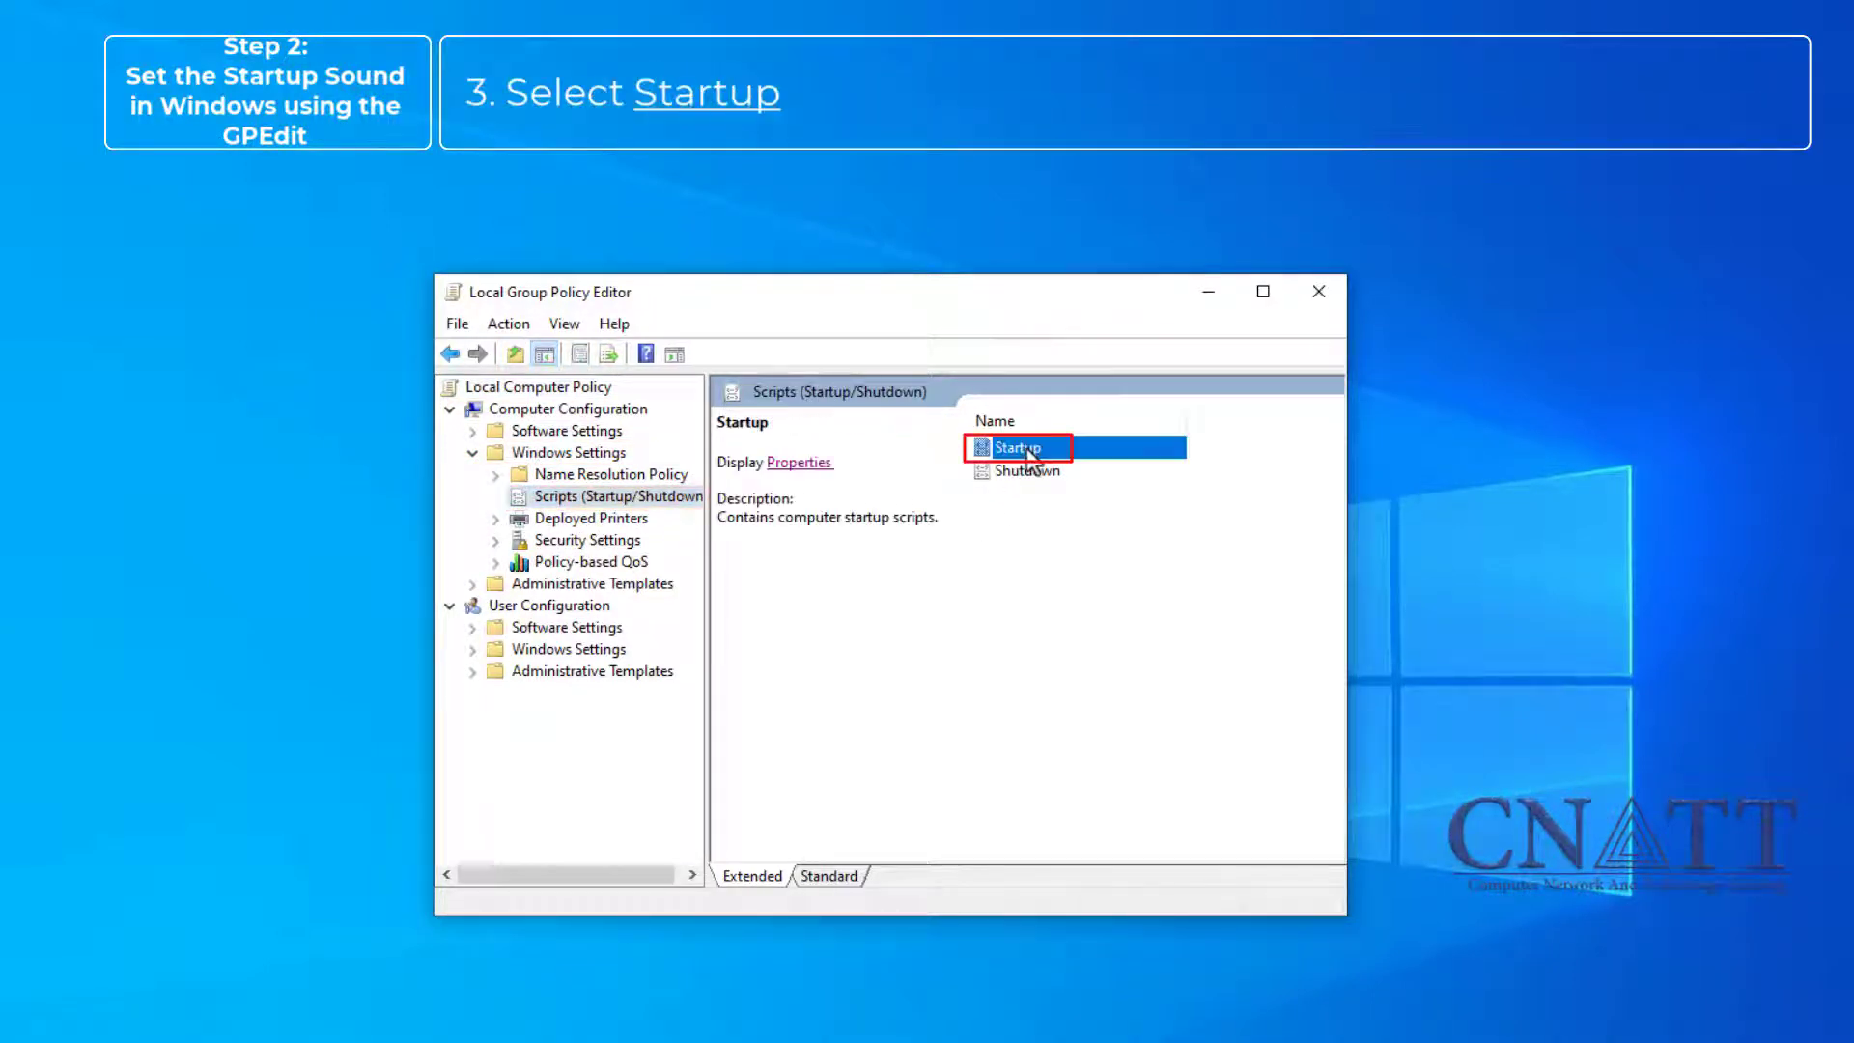
pyautogui.click(800, 464)
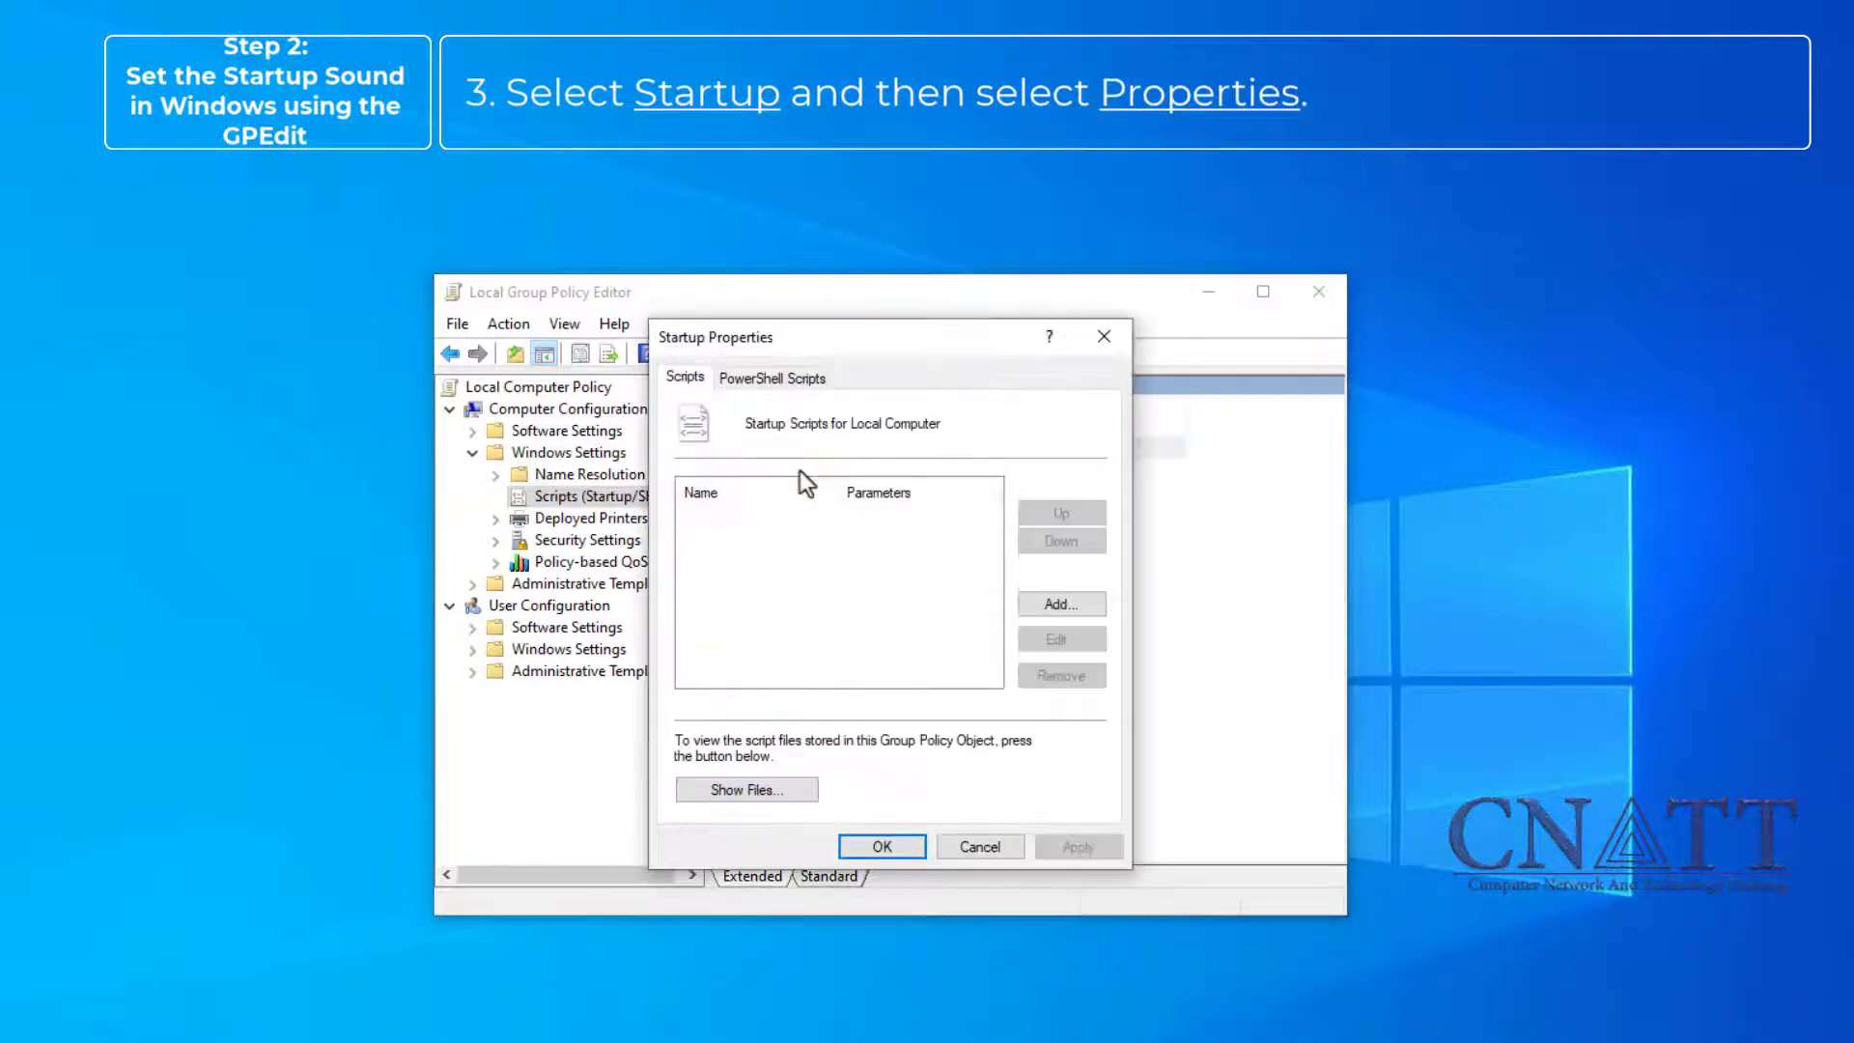
pyautogui.click(798, 398)
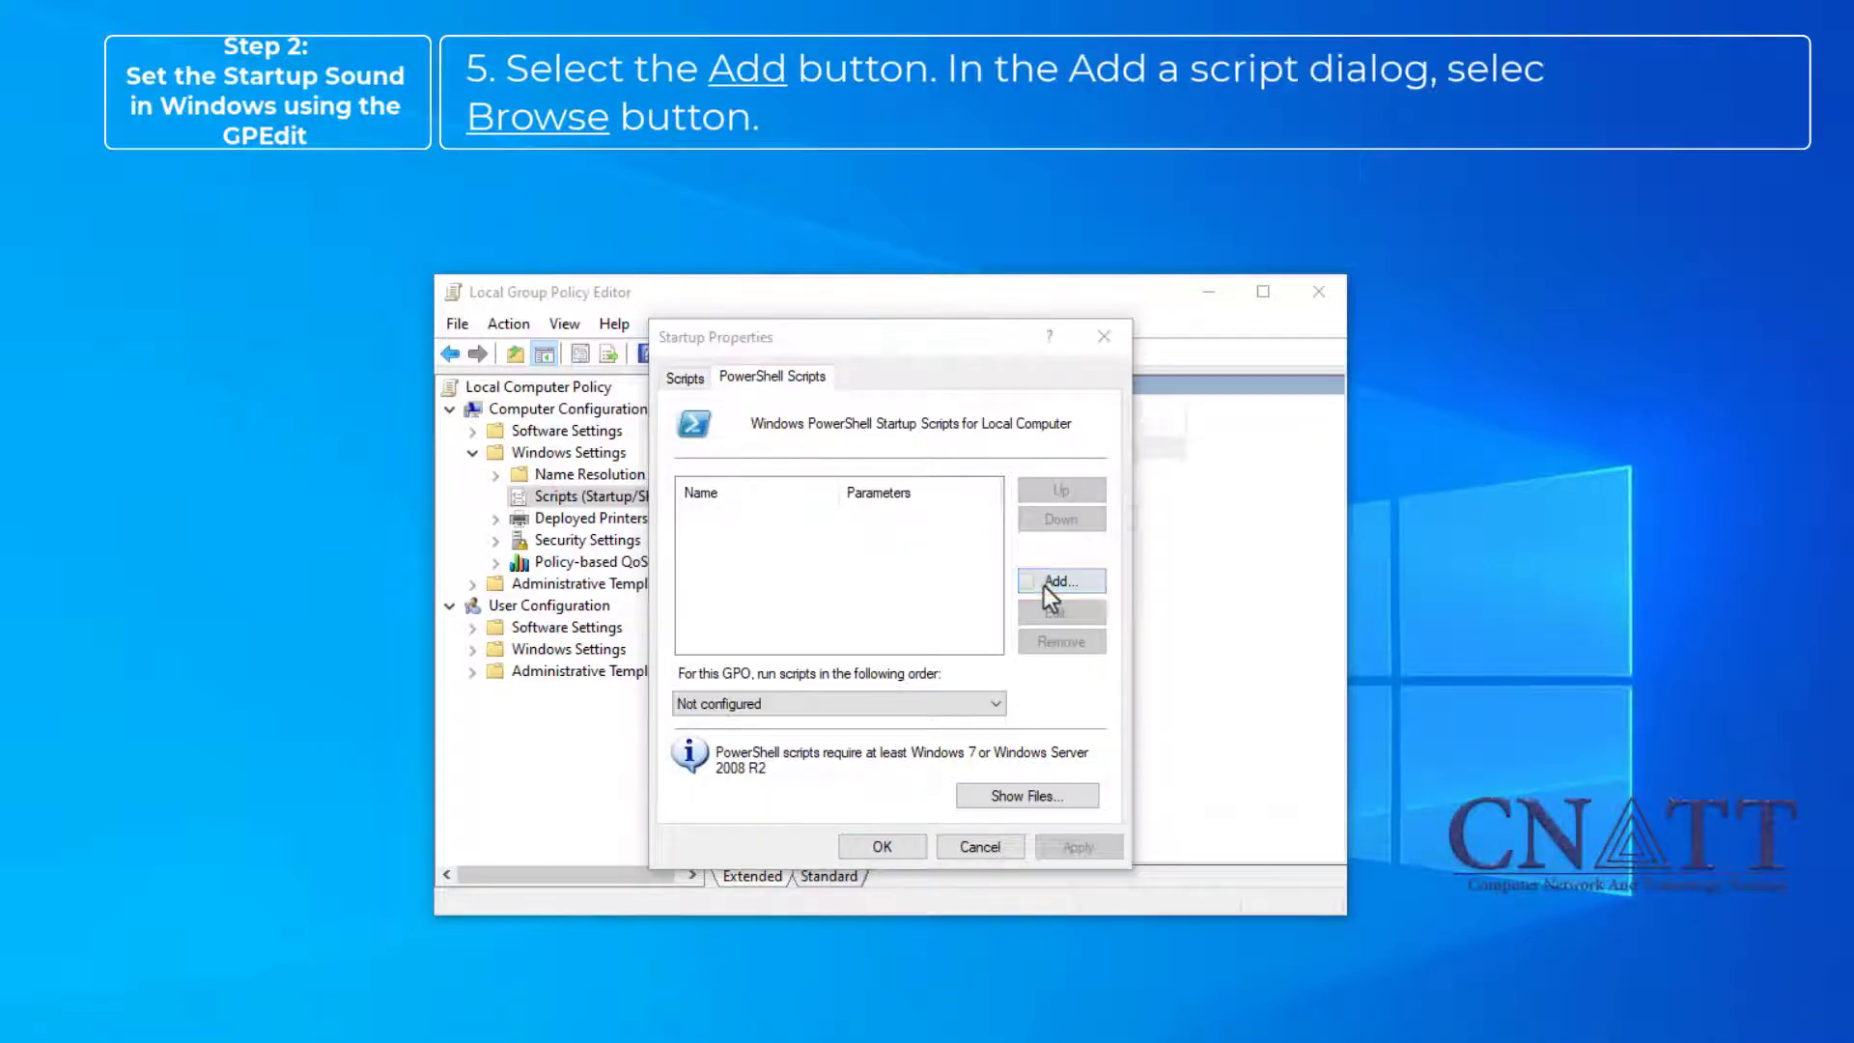
# - Add C:\Windows\Media\StartupSound.ps1 as a startup script
pyautogui.click(1044, 584)
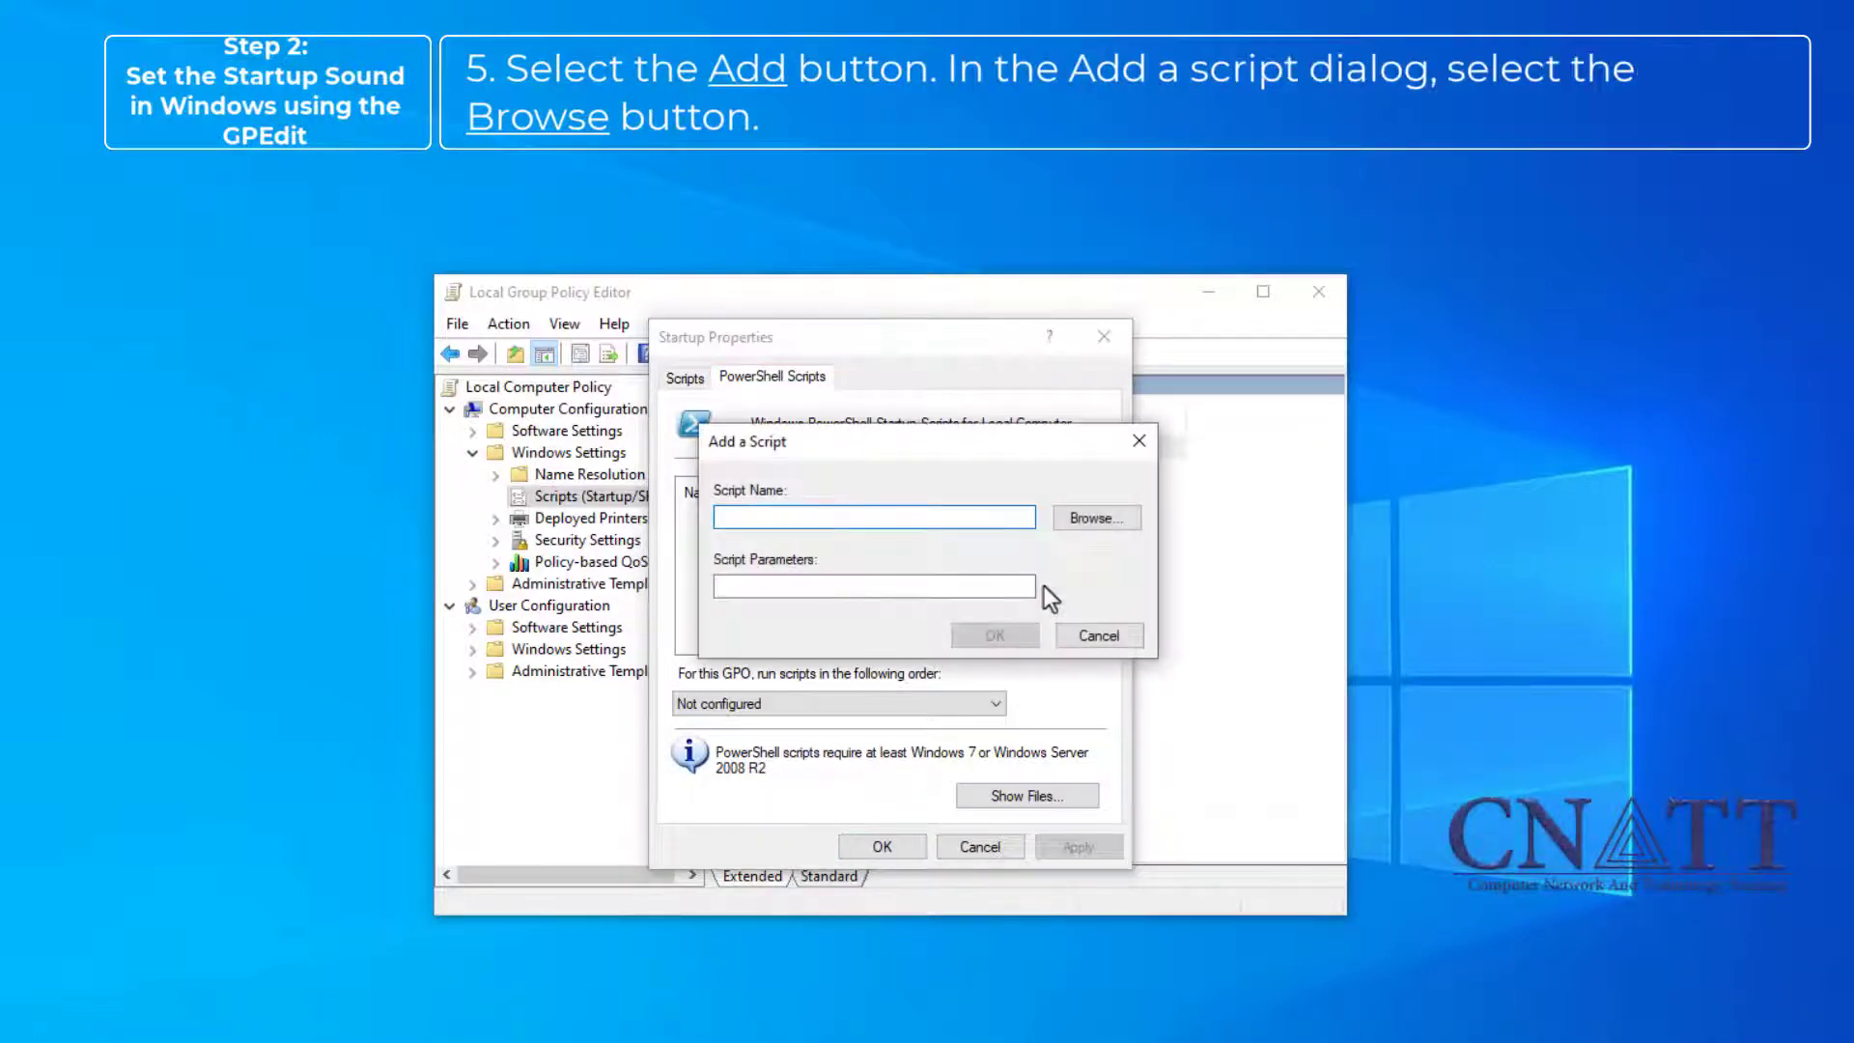
pyautogui.click(1122, 523)
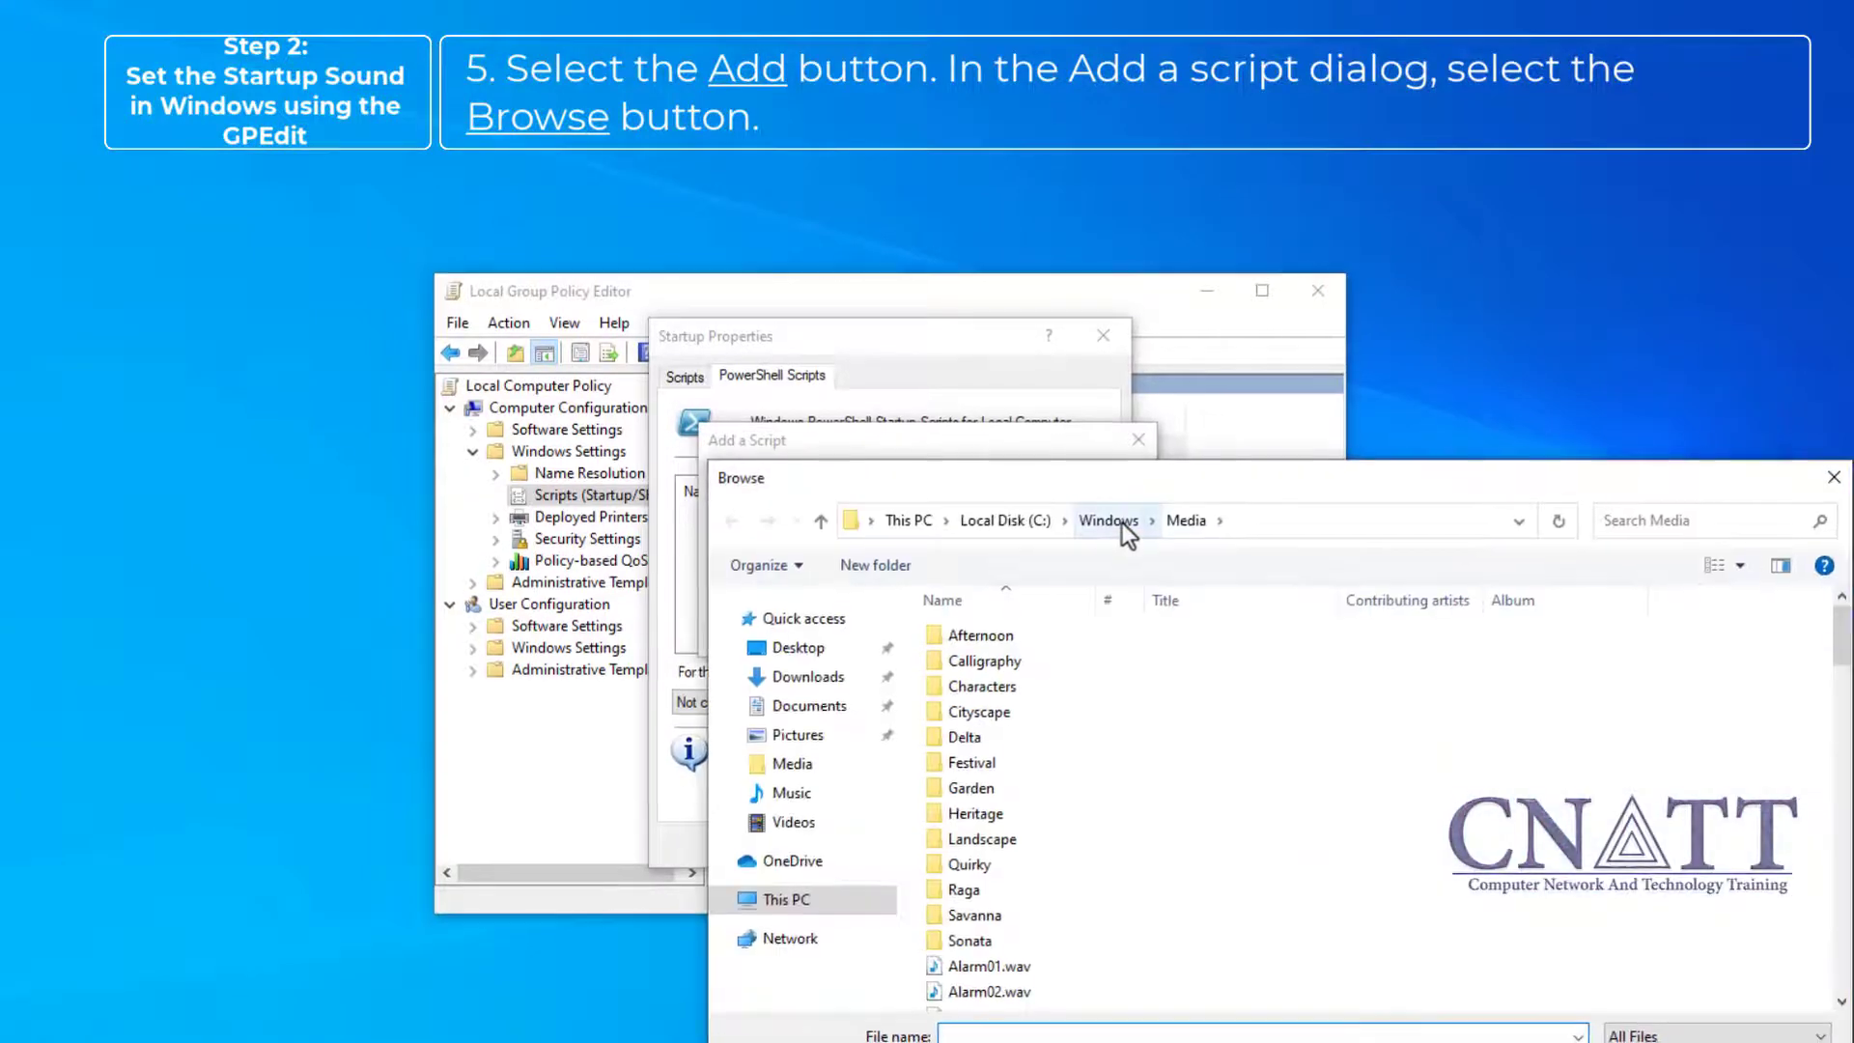
pyautogui.click(753, 697)
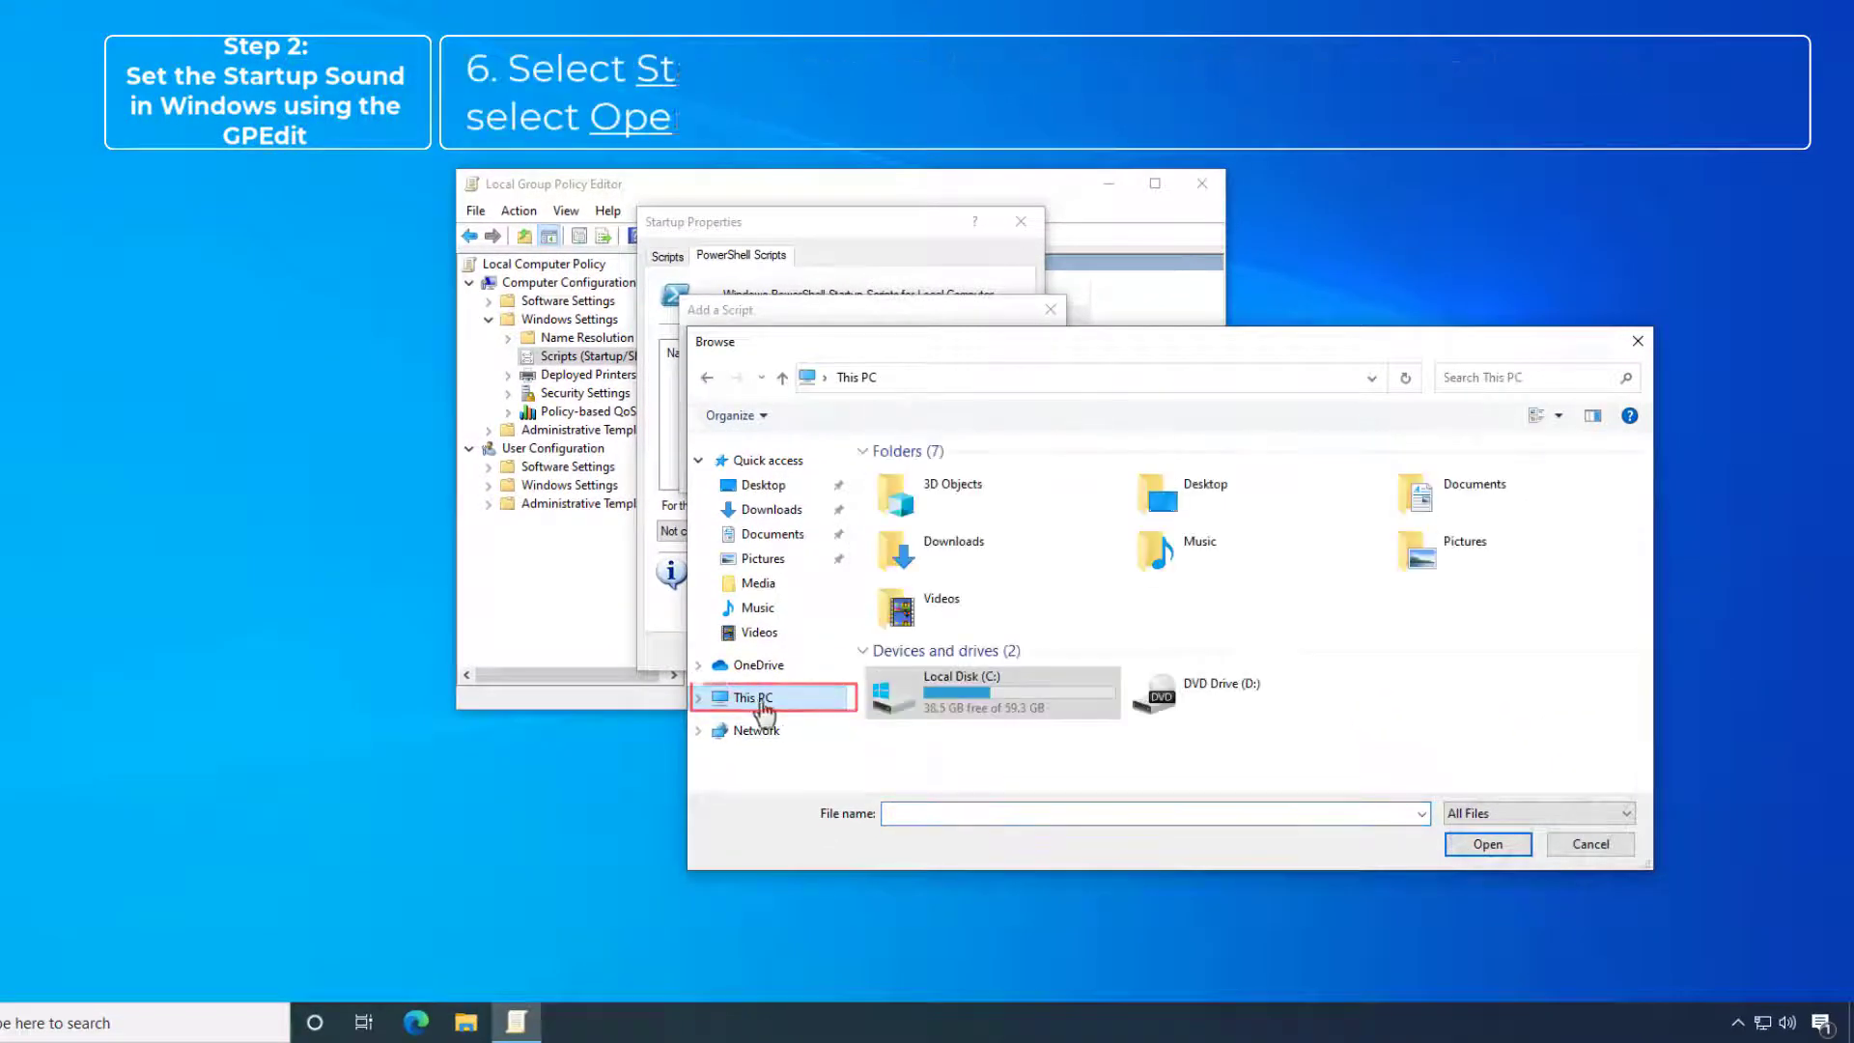
pyautogui.doubleClick(976, 698)
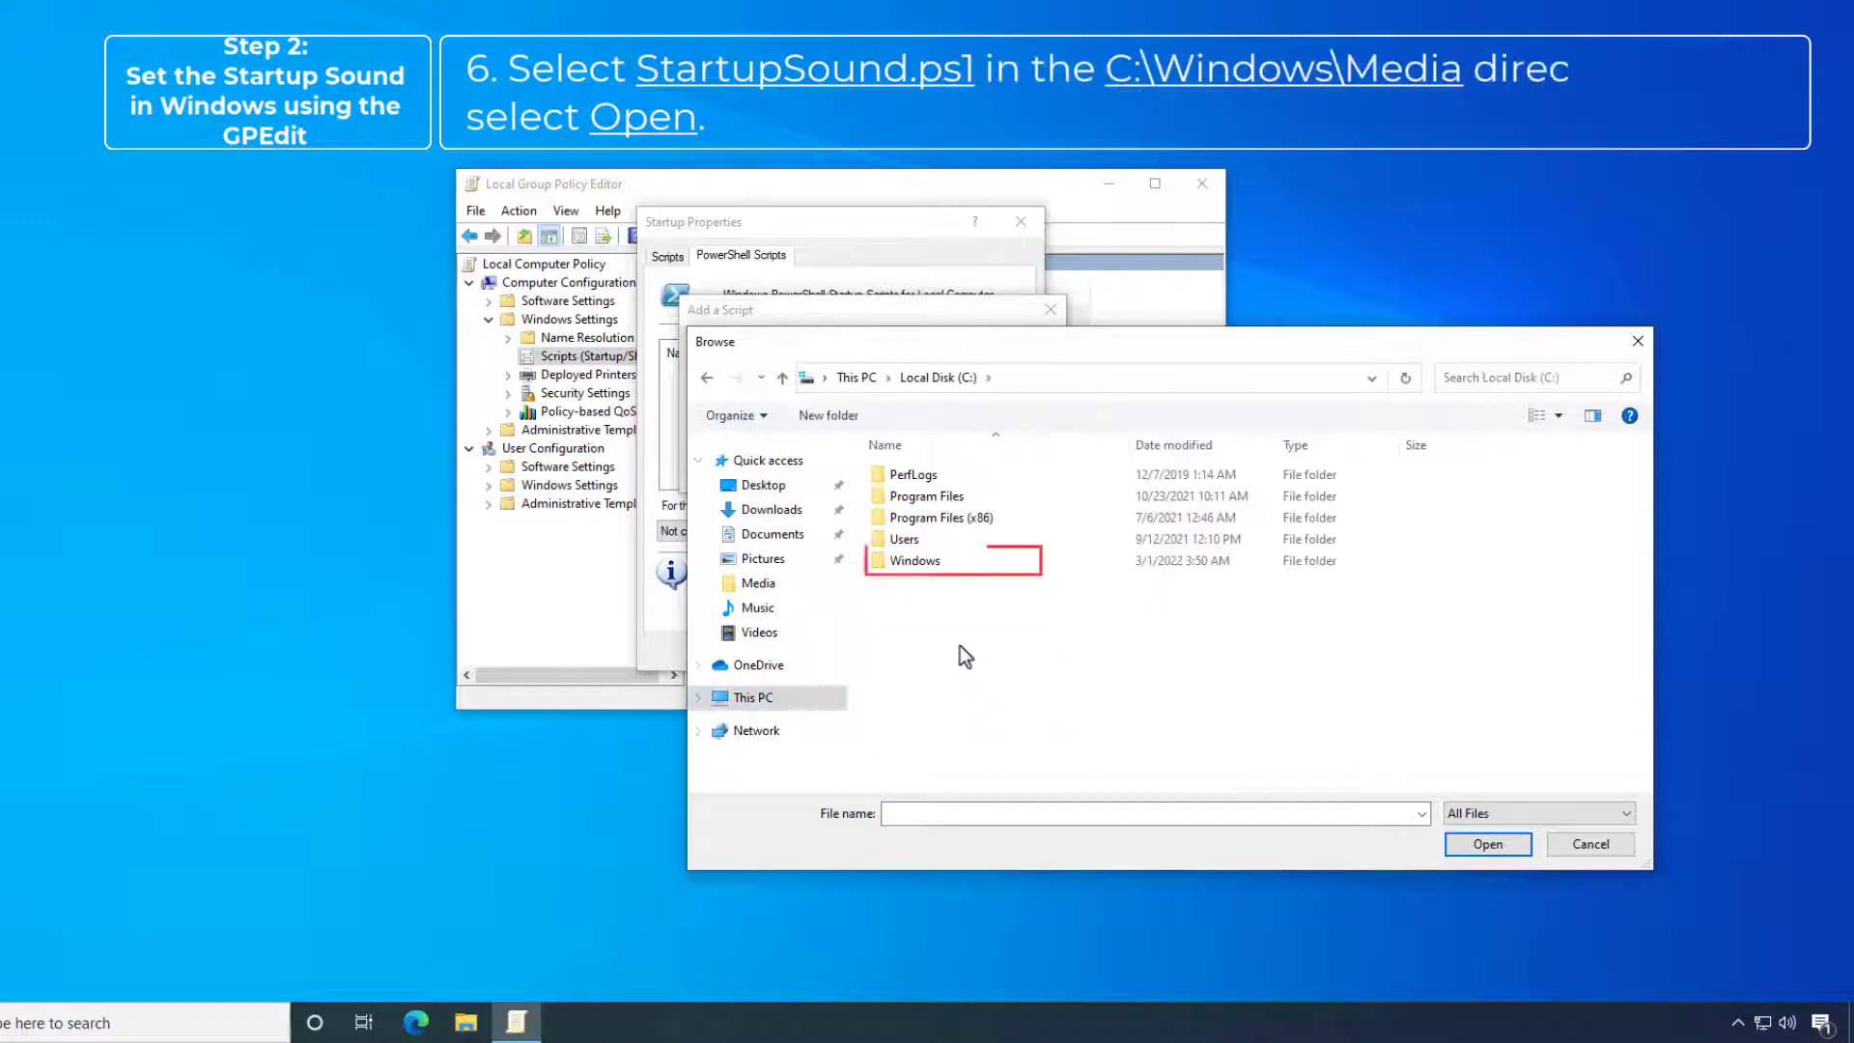
pyautogui.doubleClick(934, 568)
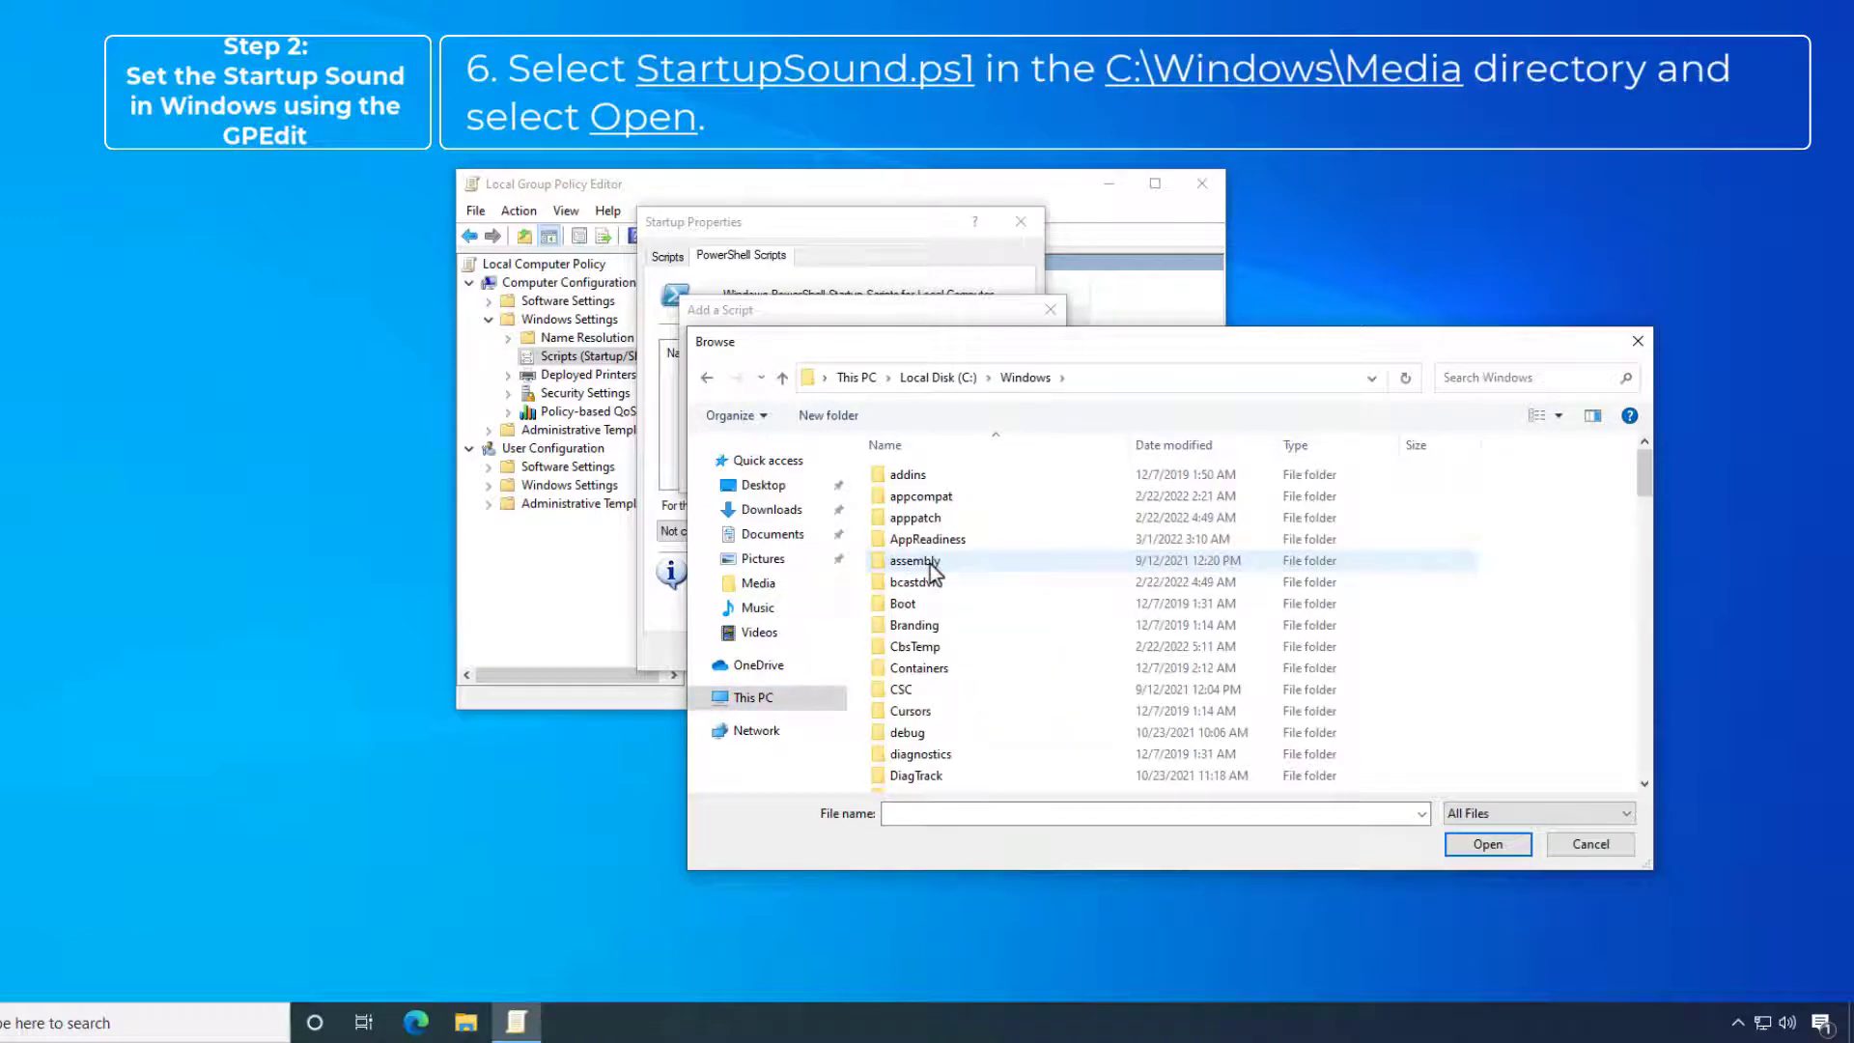
pyautogui.scroll(-10, 929, 564)
pyautogui.doubleClick(918, 475)
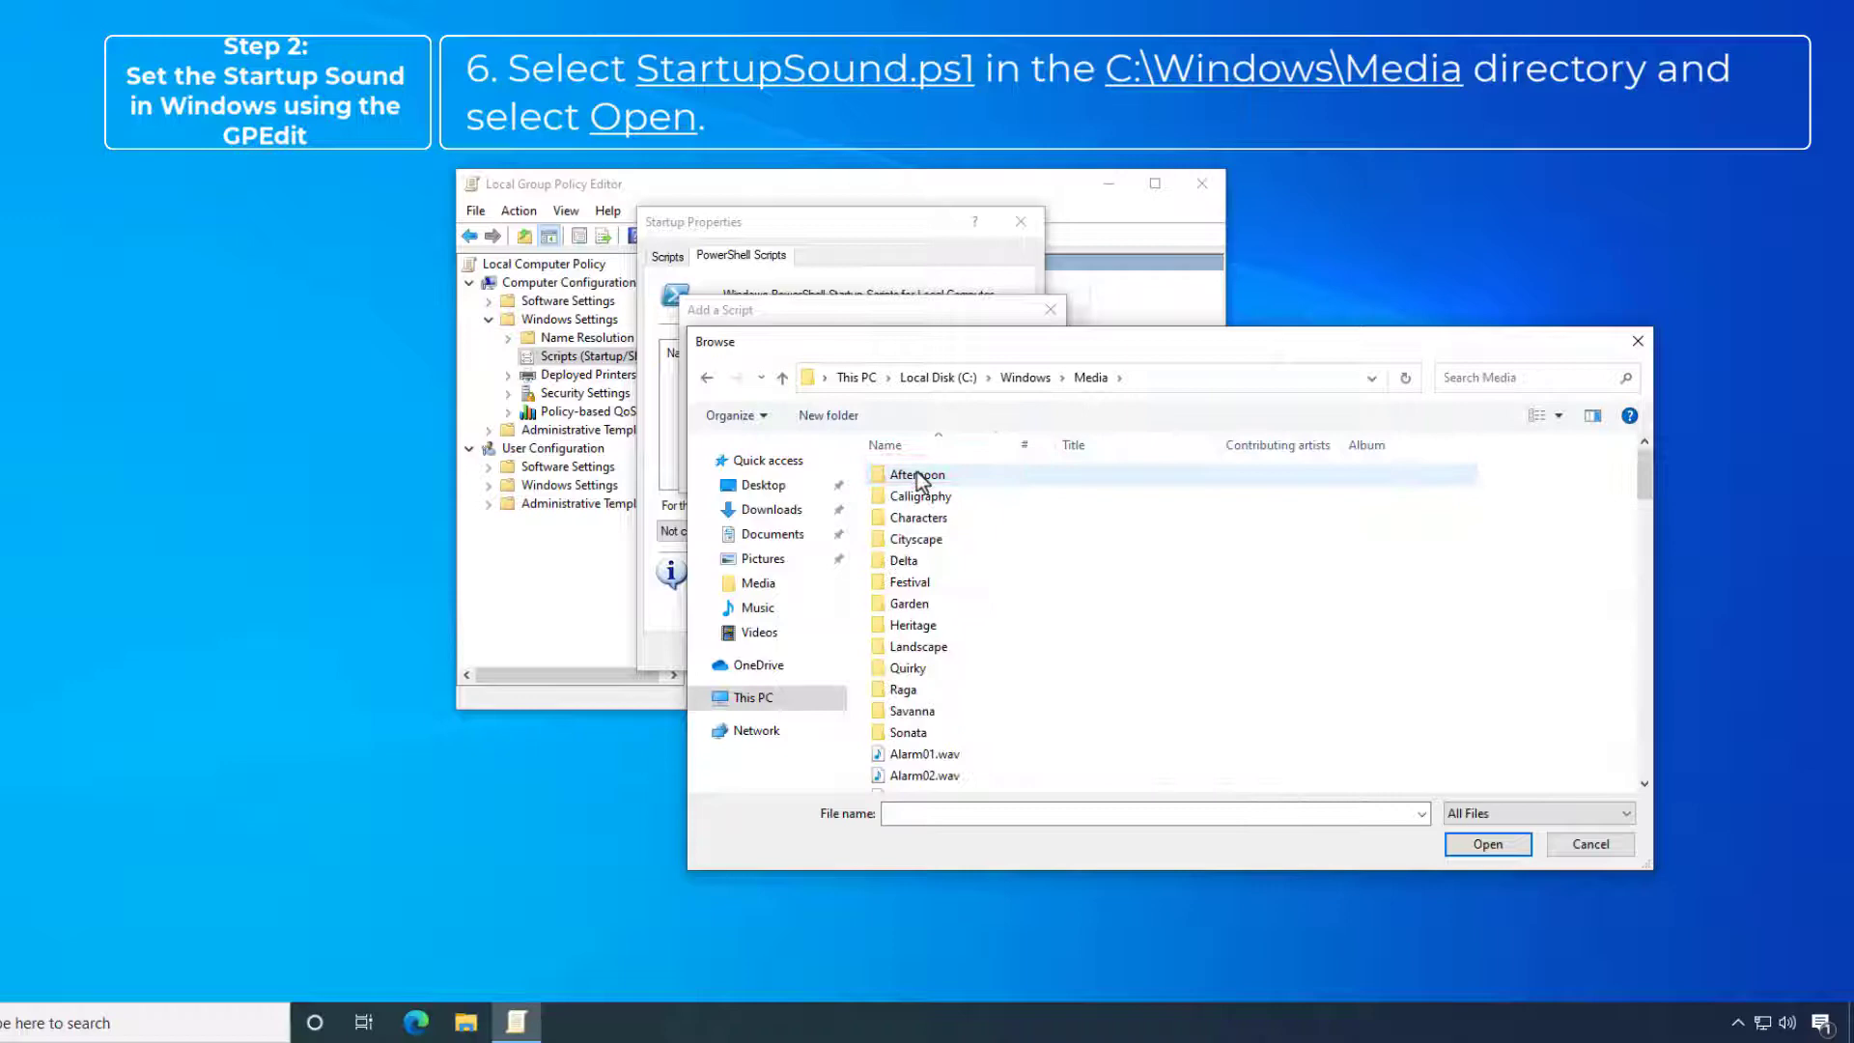
pyautogui.press('s')
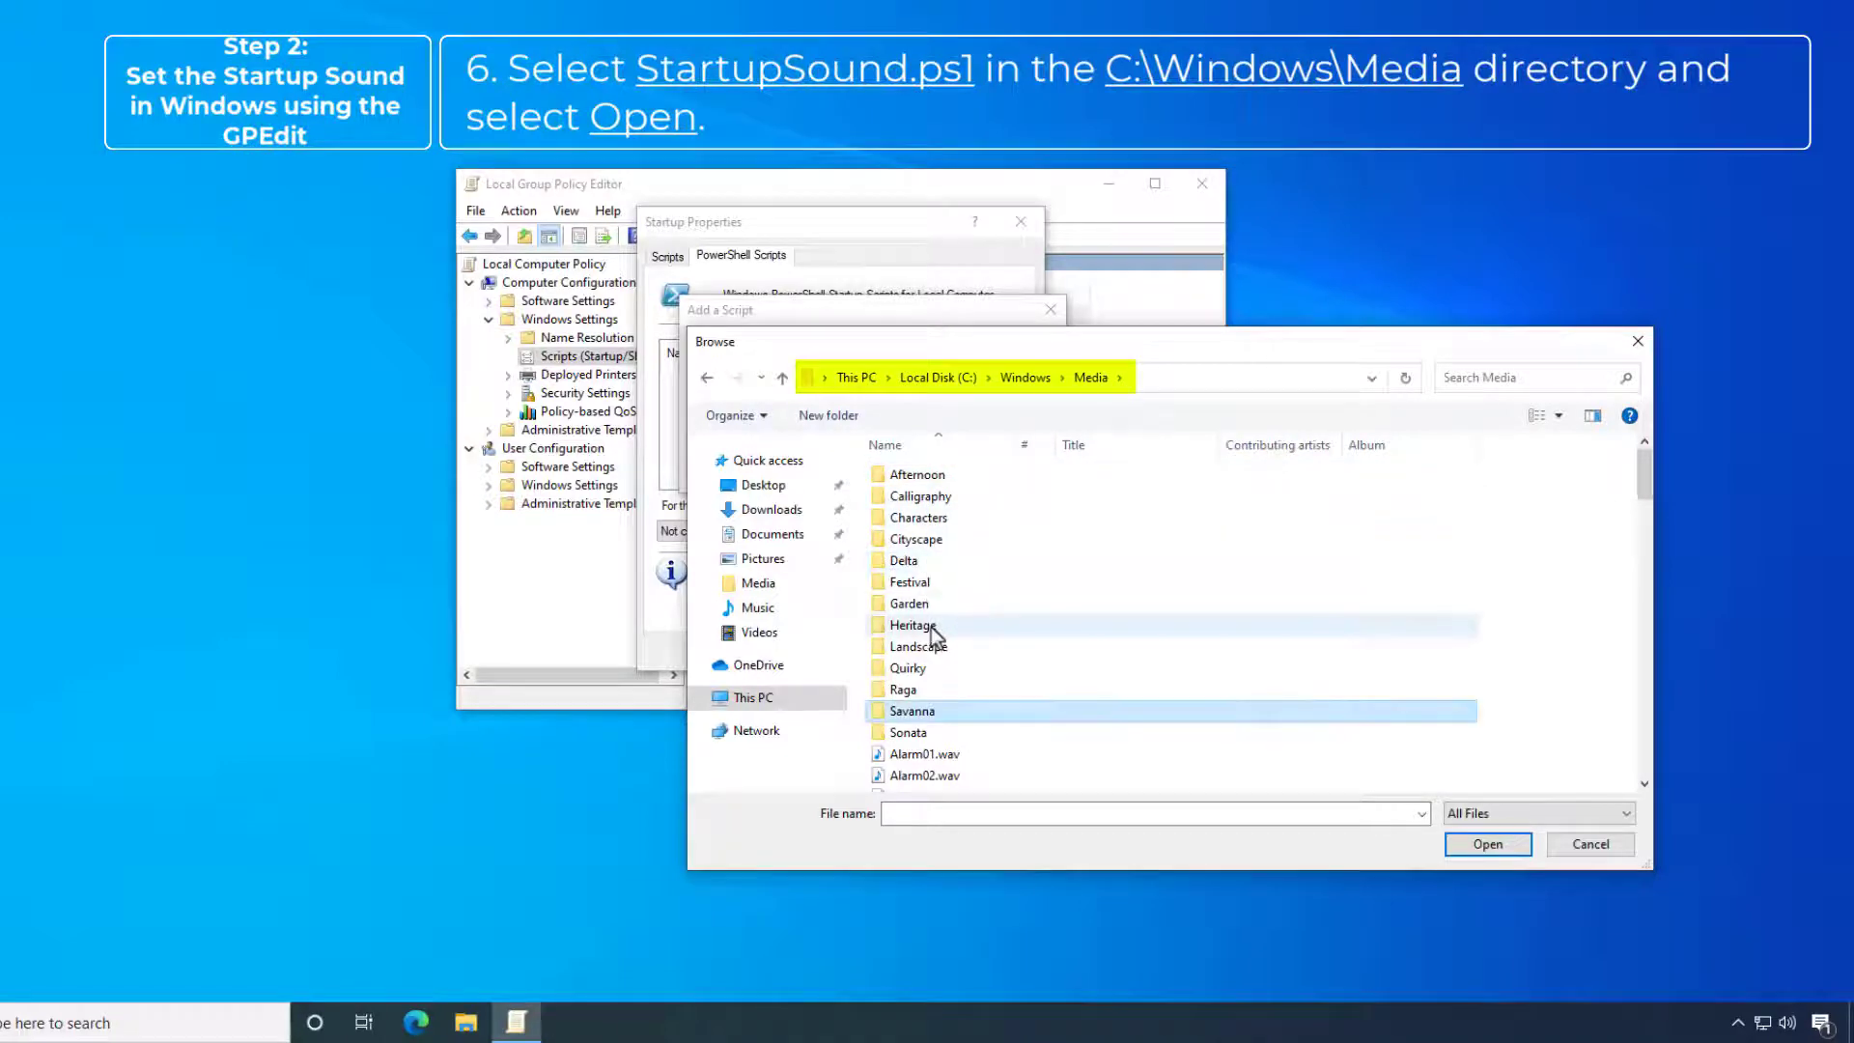
pyautogui.press('s')
pyautogui.press('s')
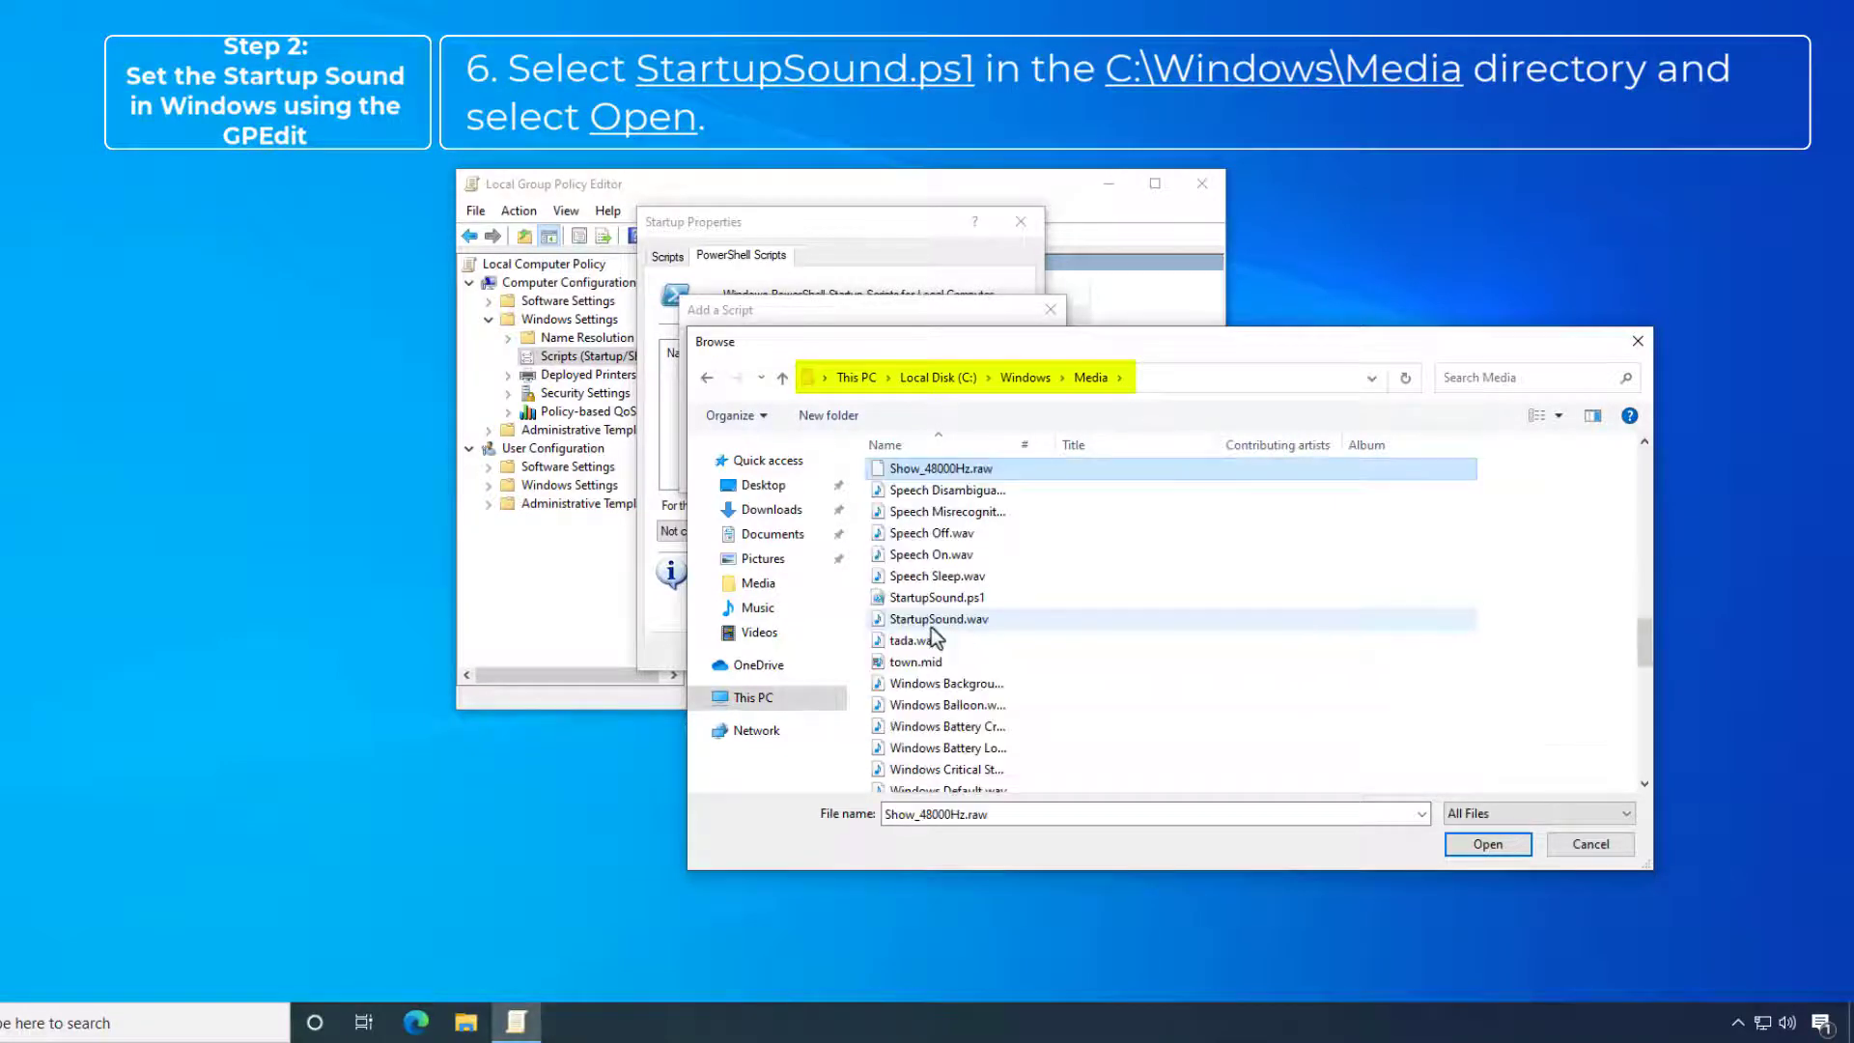
pyautogui.click(948, 600)
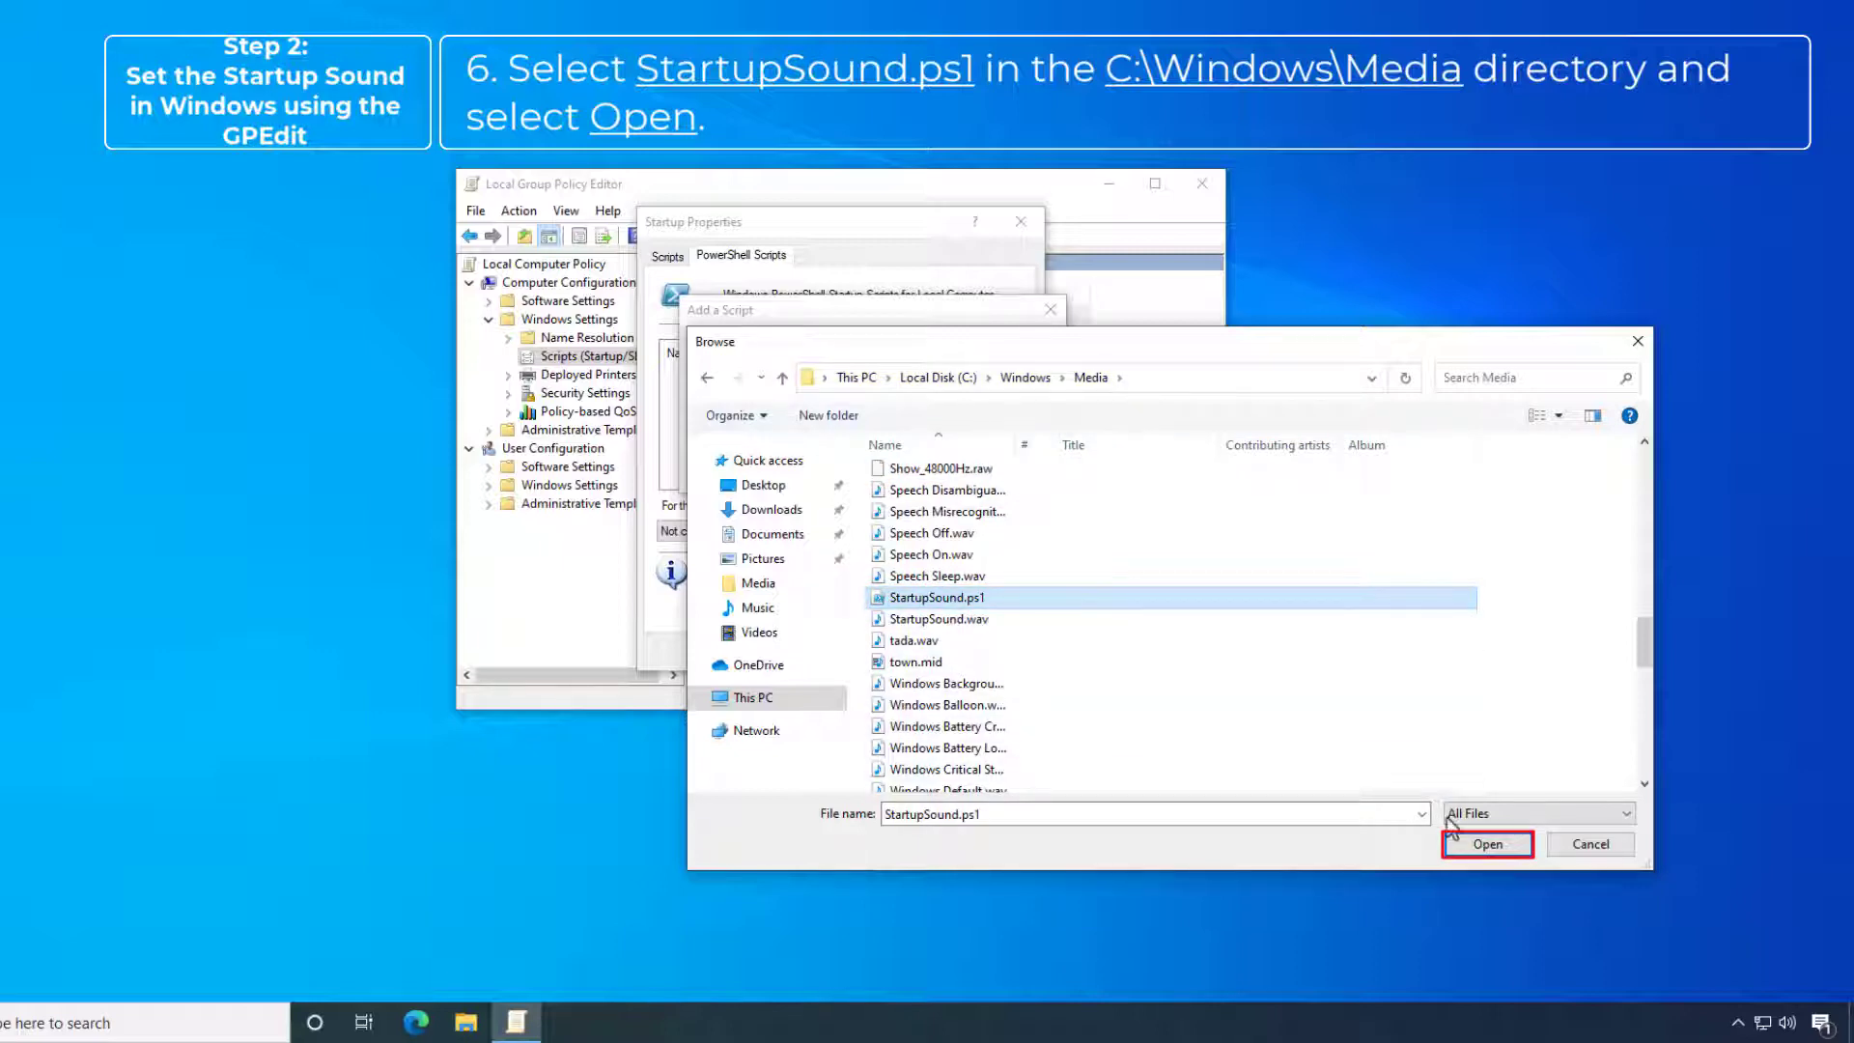
pyautogui.click(1487, 845)
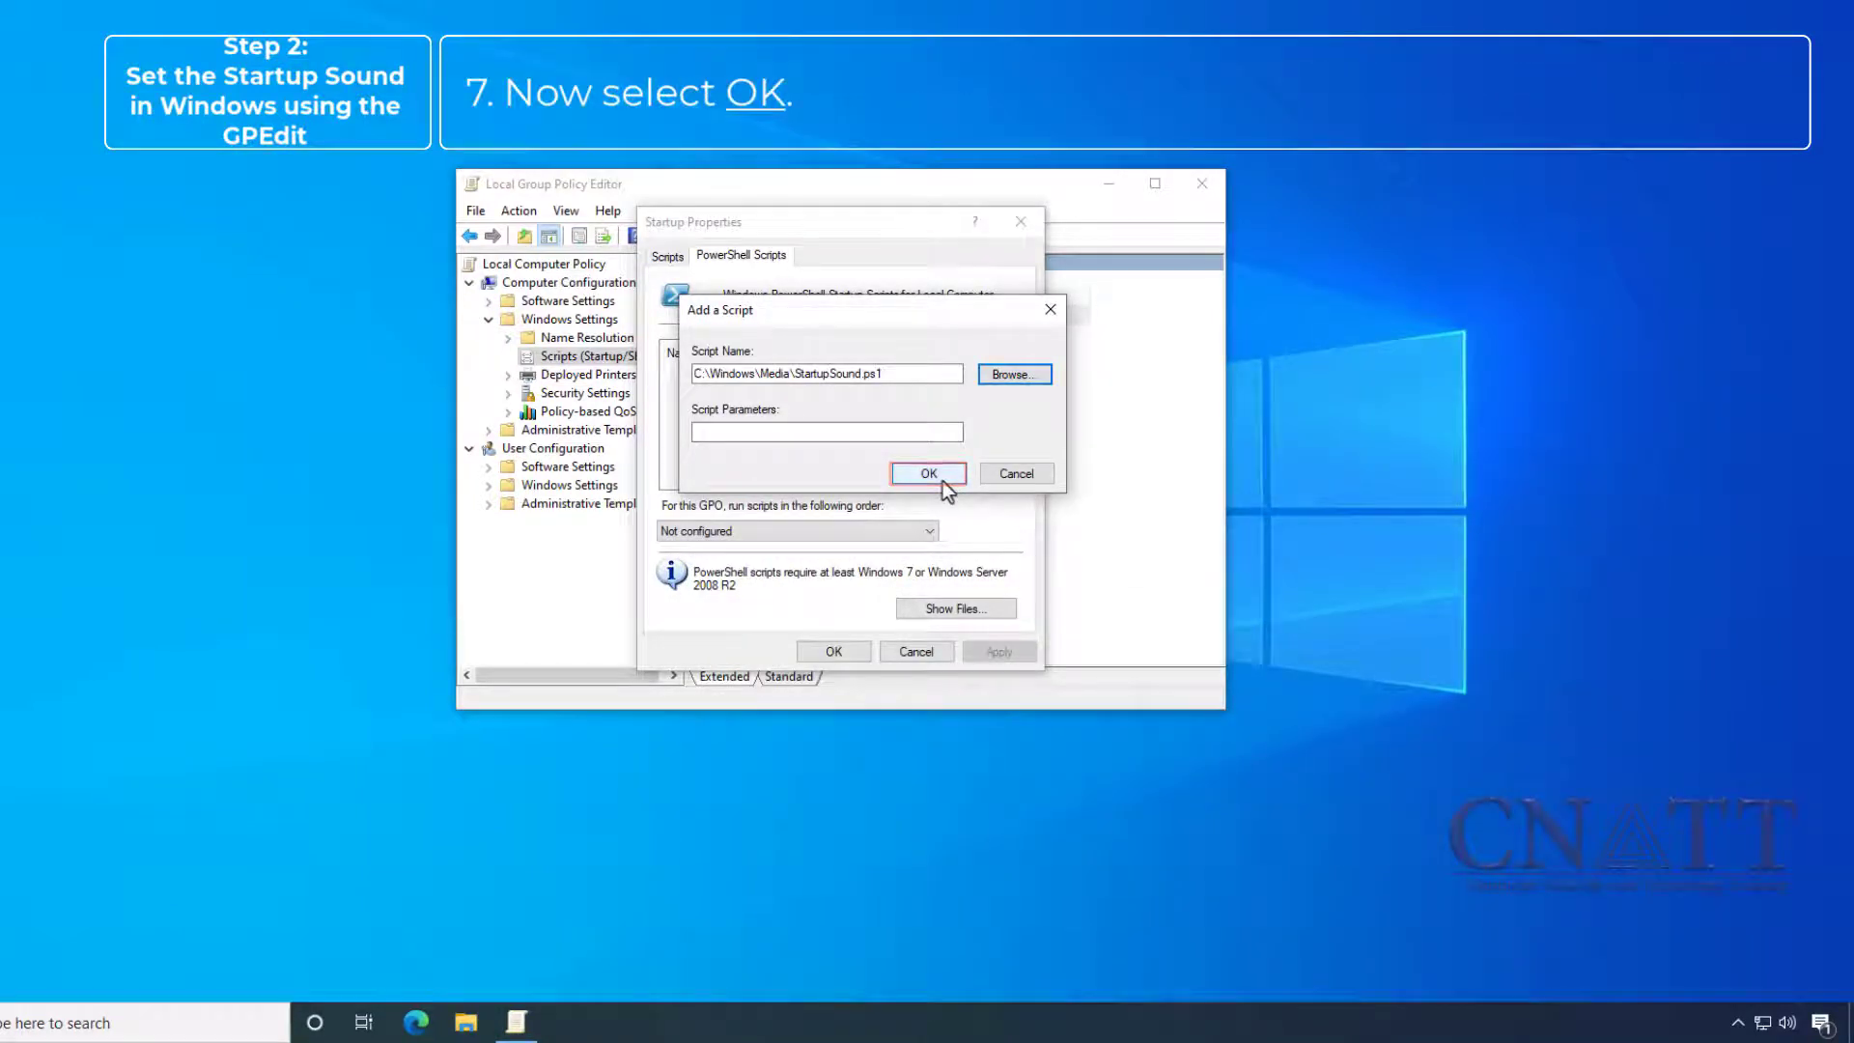
pyautogui.click(942, 481)
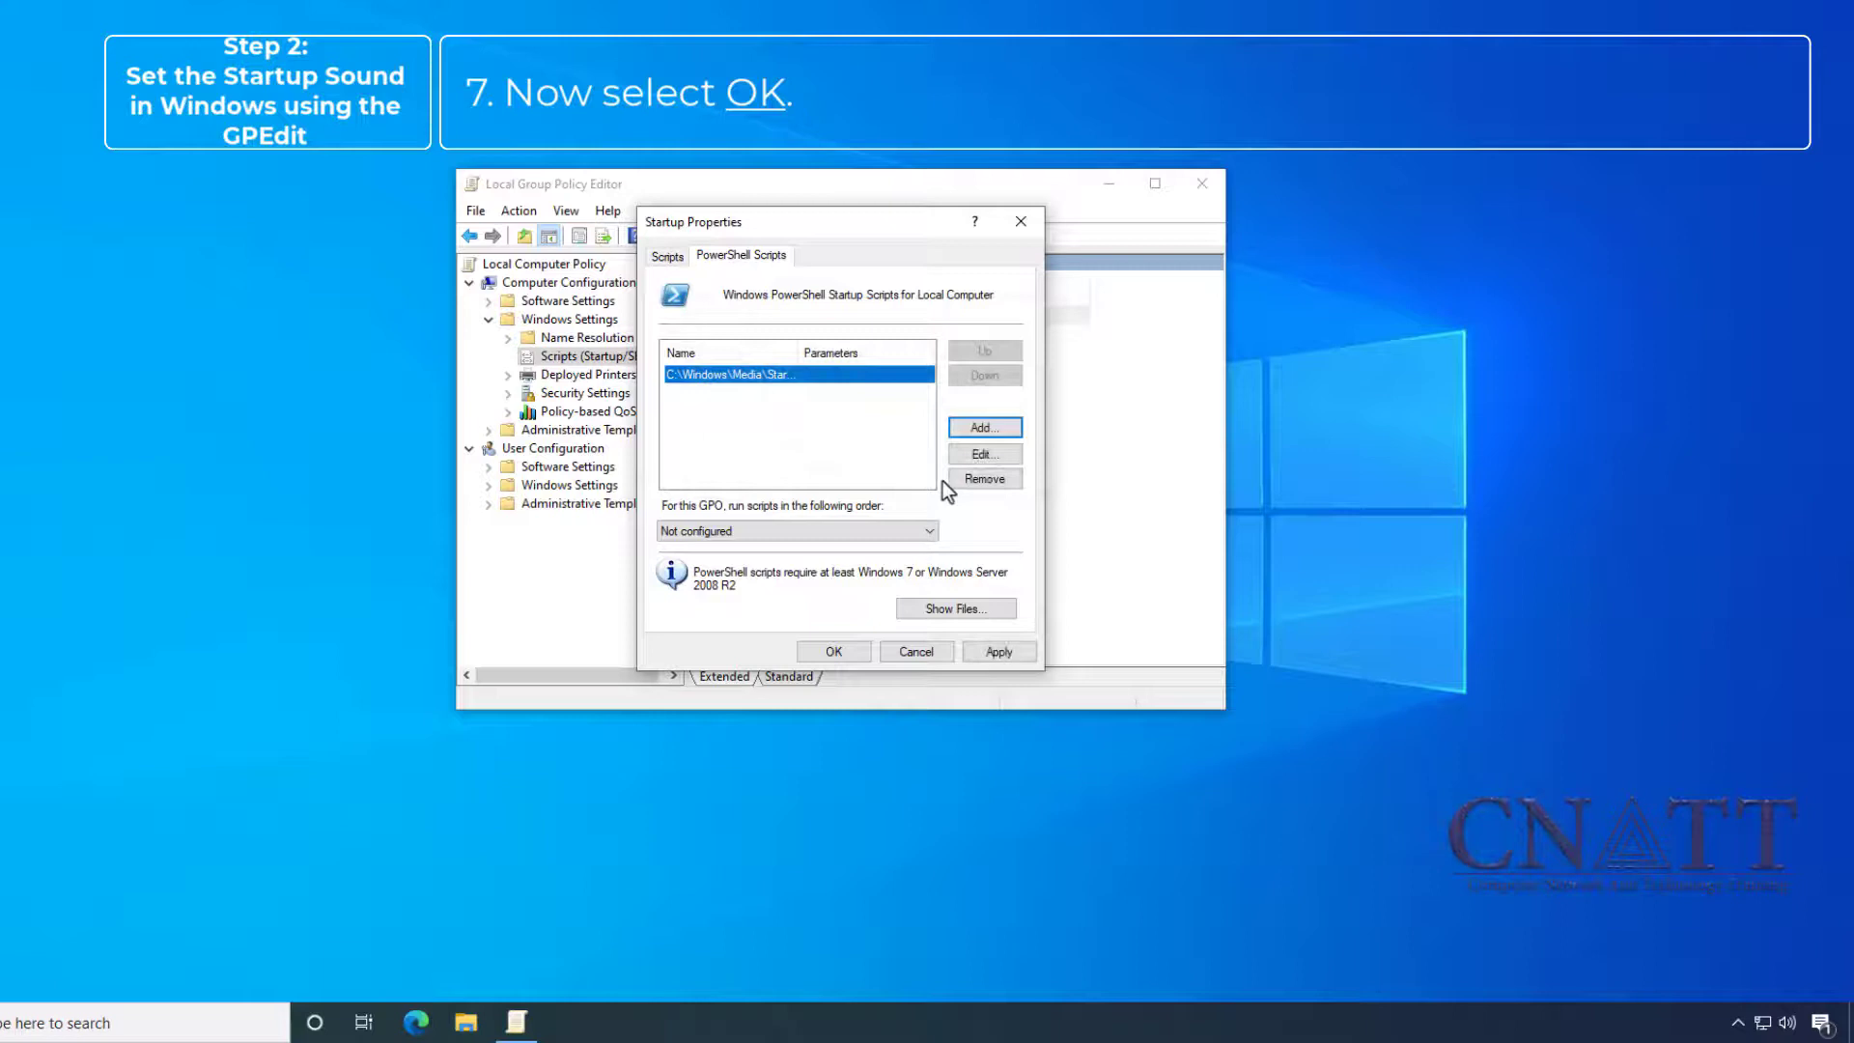
# - Set Windows PowerShell scripts to run first, apply, and close the Group Policy Editor
pyautogui.click(900, 536)
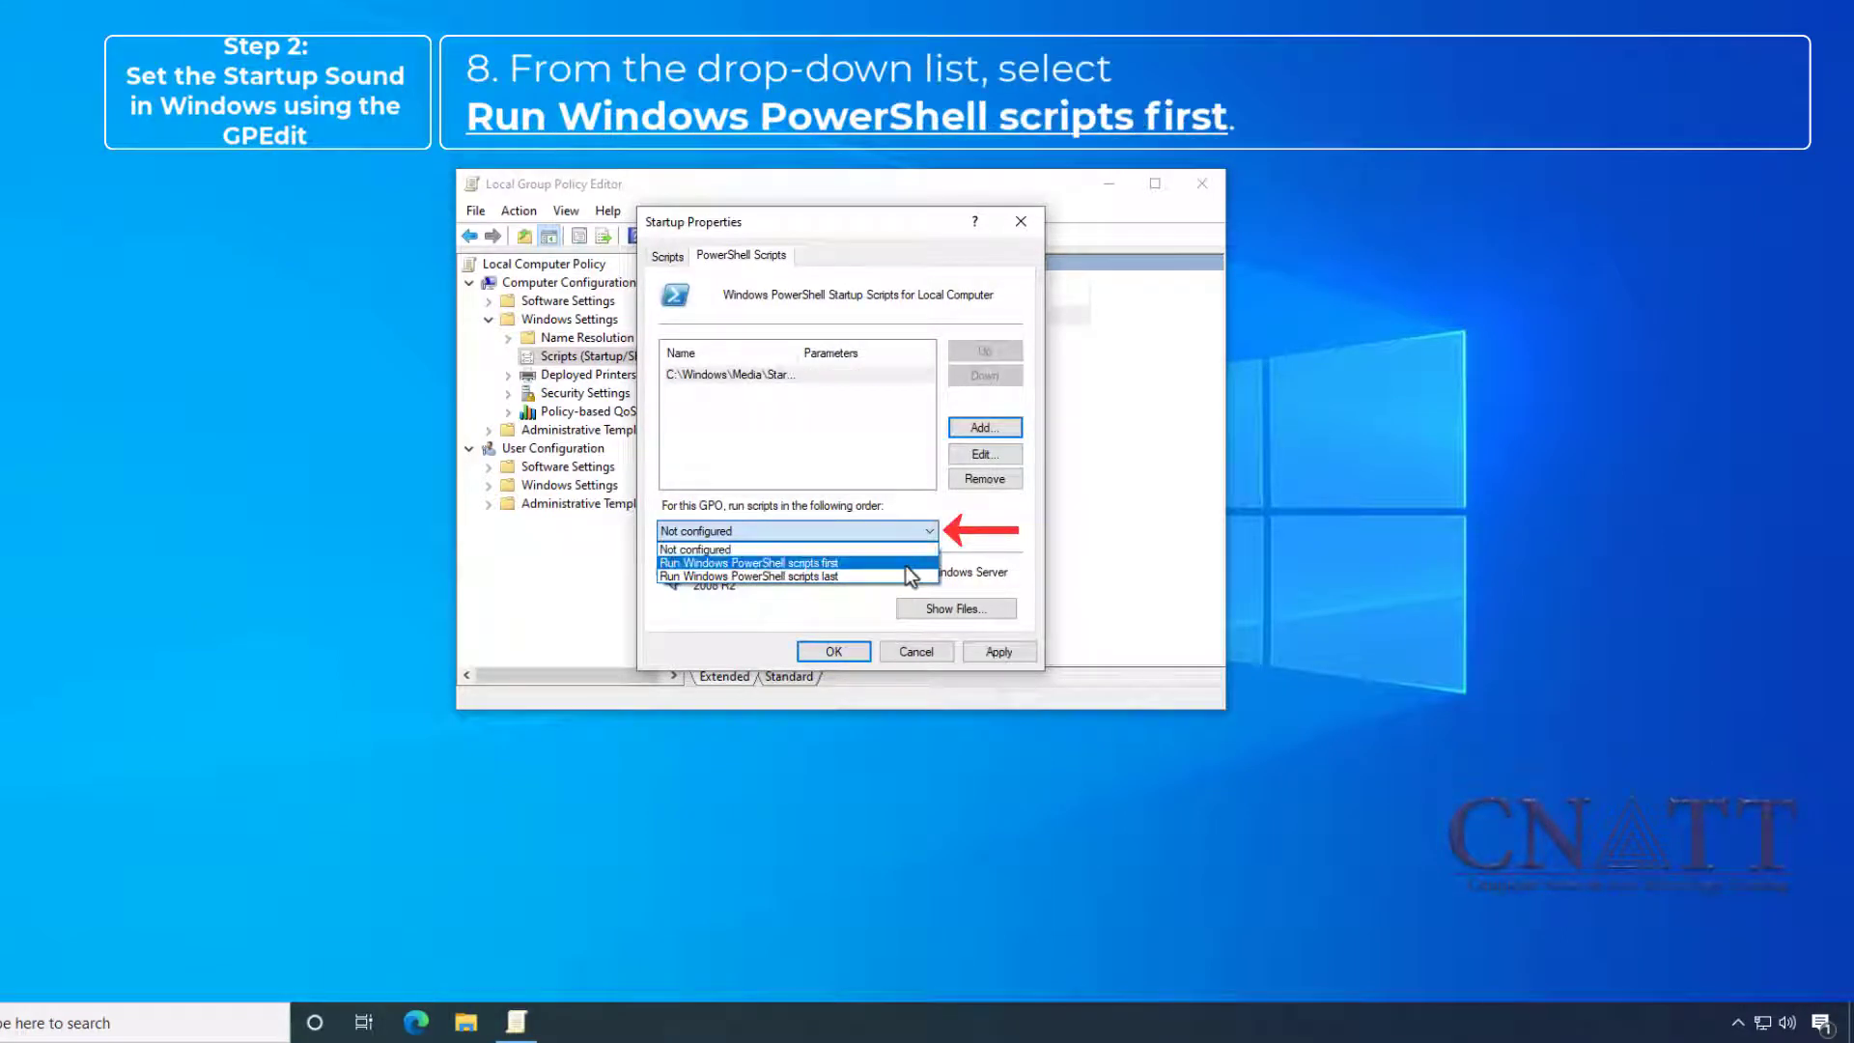
pyautogui.click(907, 564)
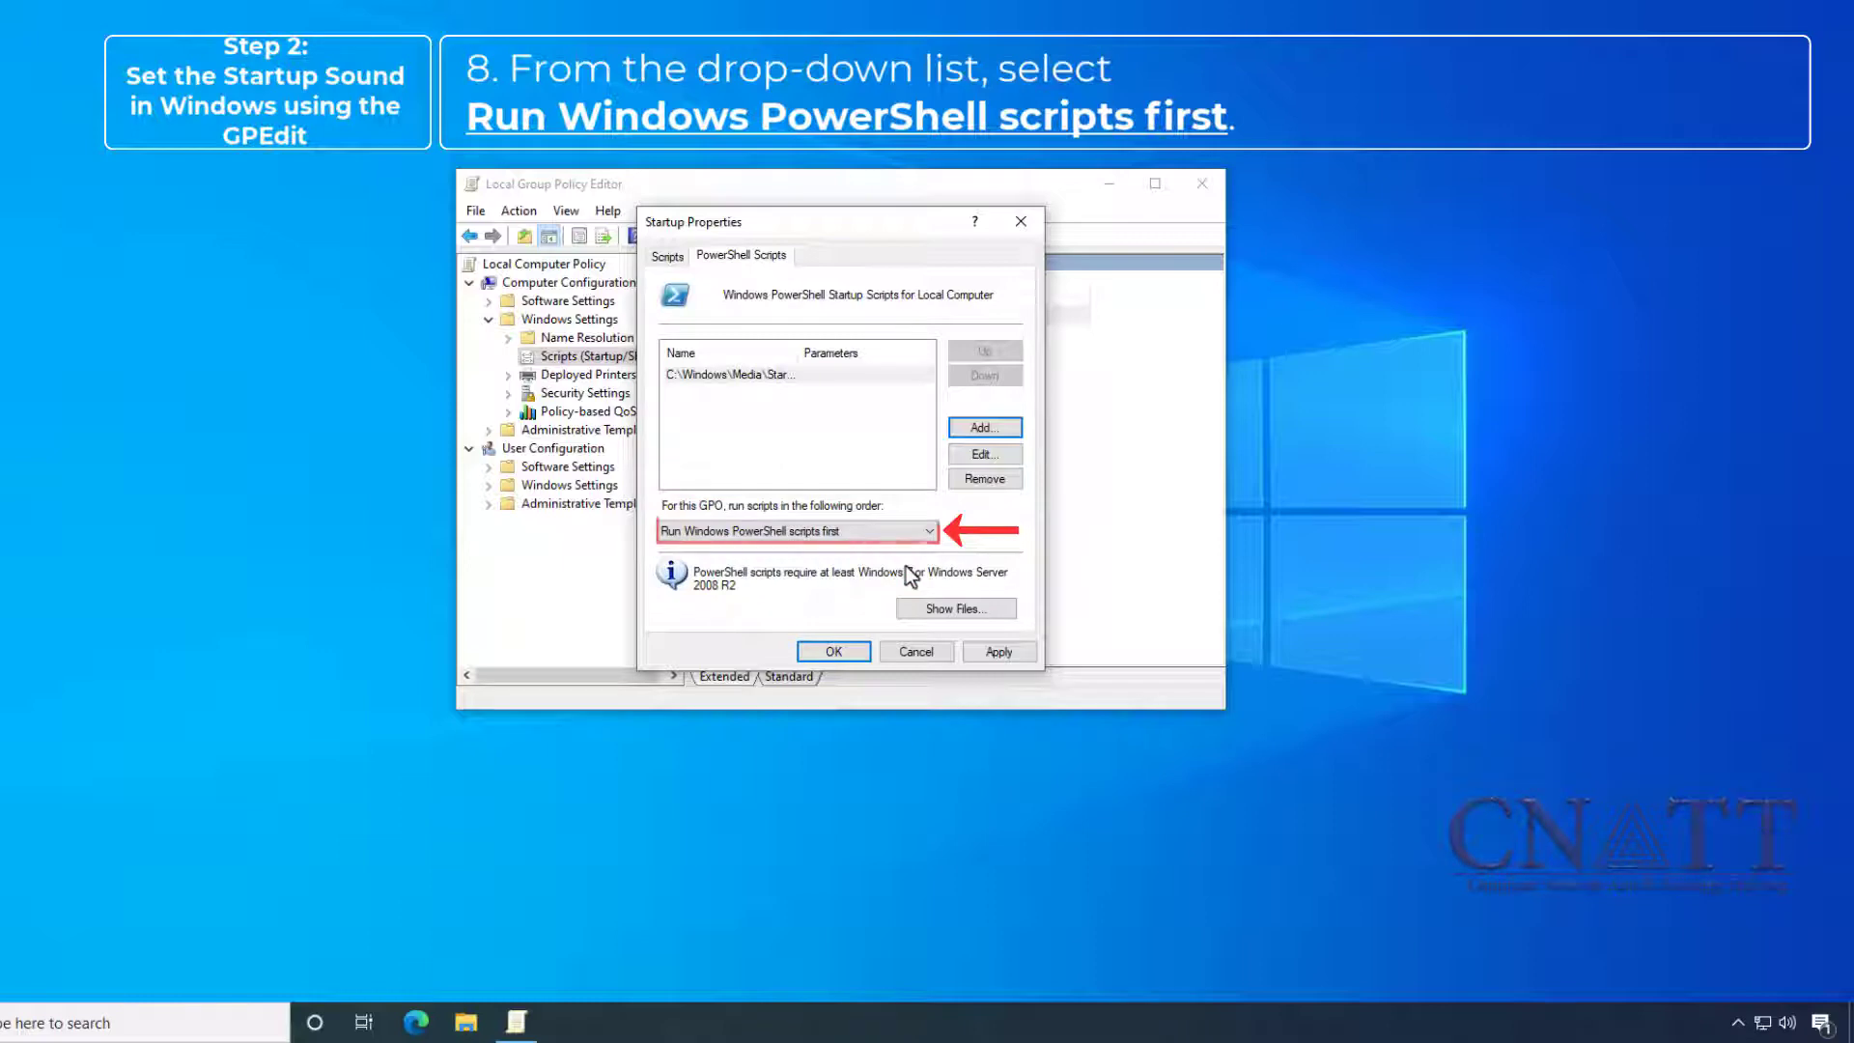
pyautogui.click(977, 658)
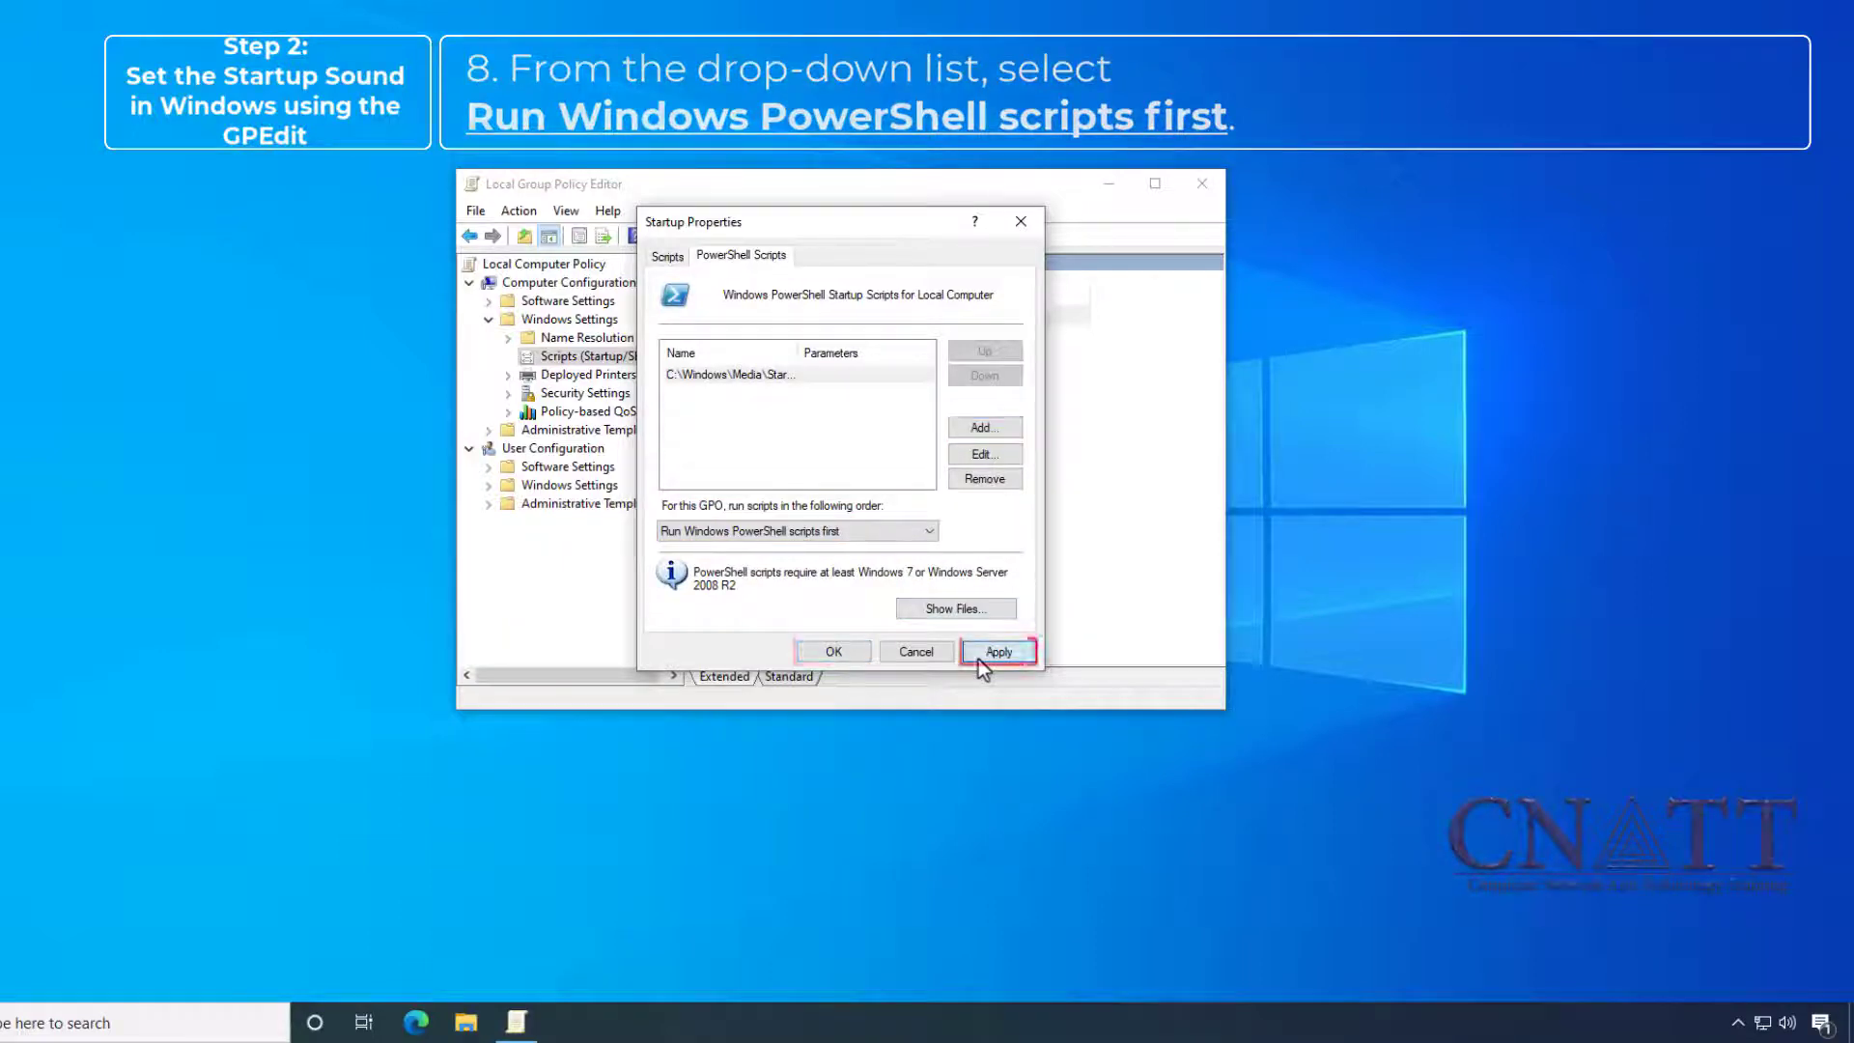
pyautogui.click(830, 653)
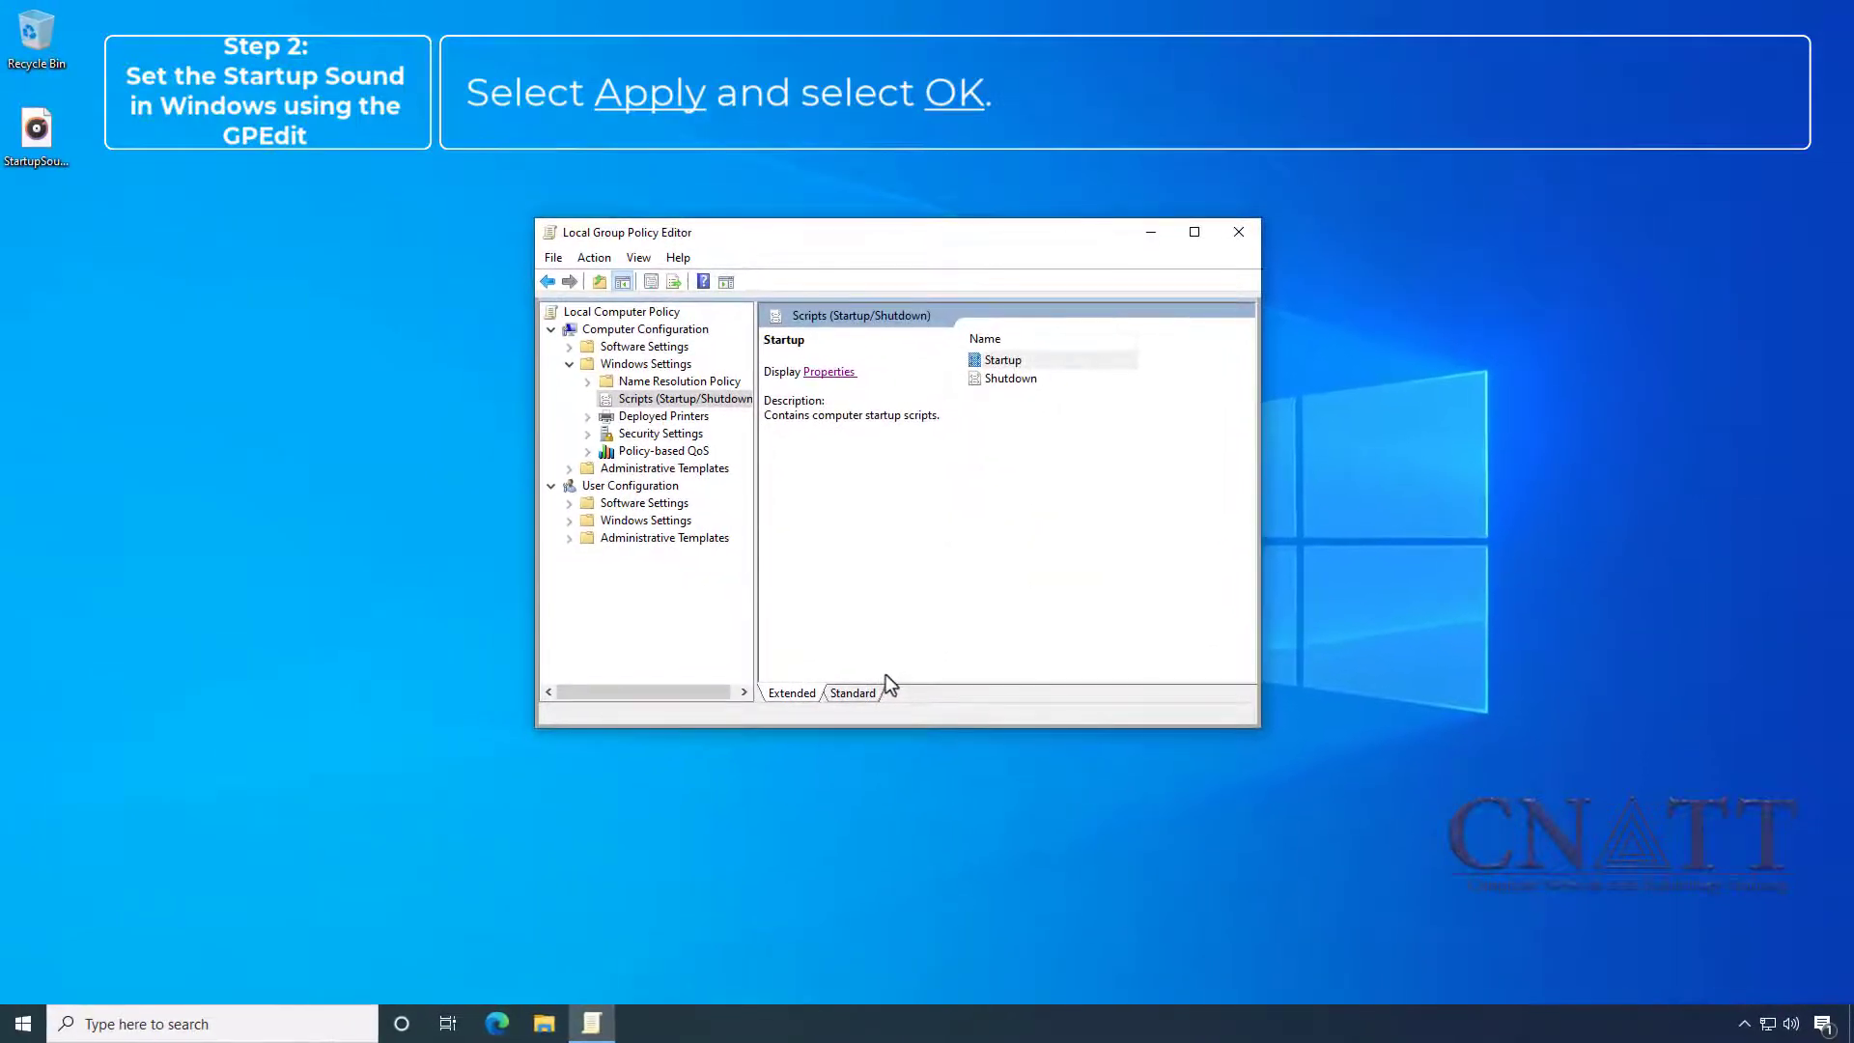
pyautogui.click(1228, 230)
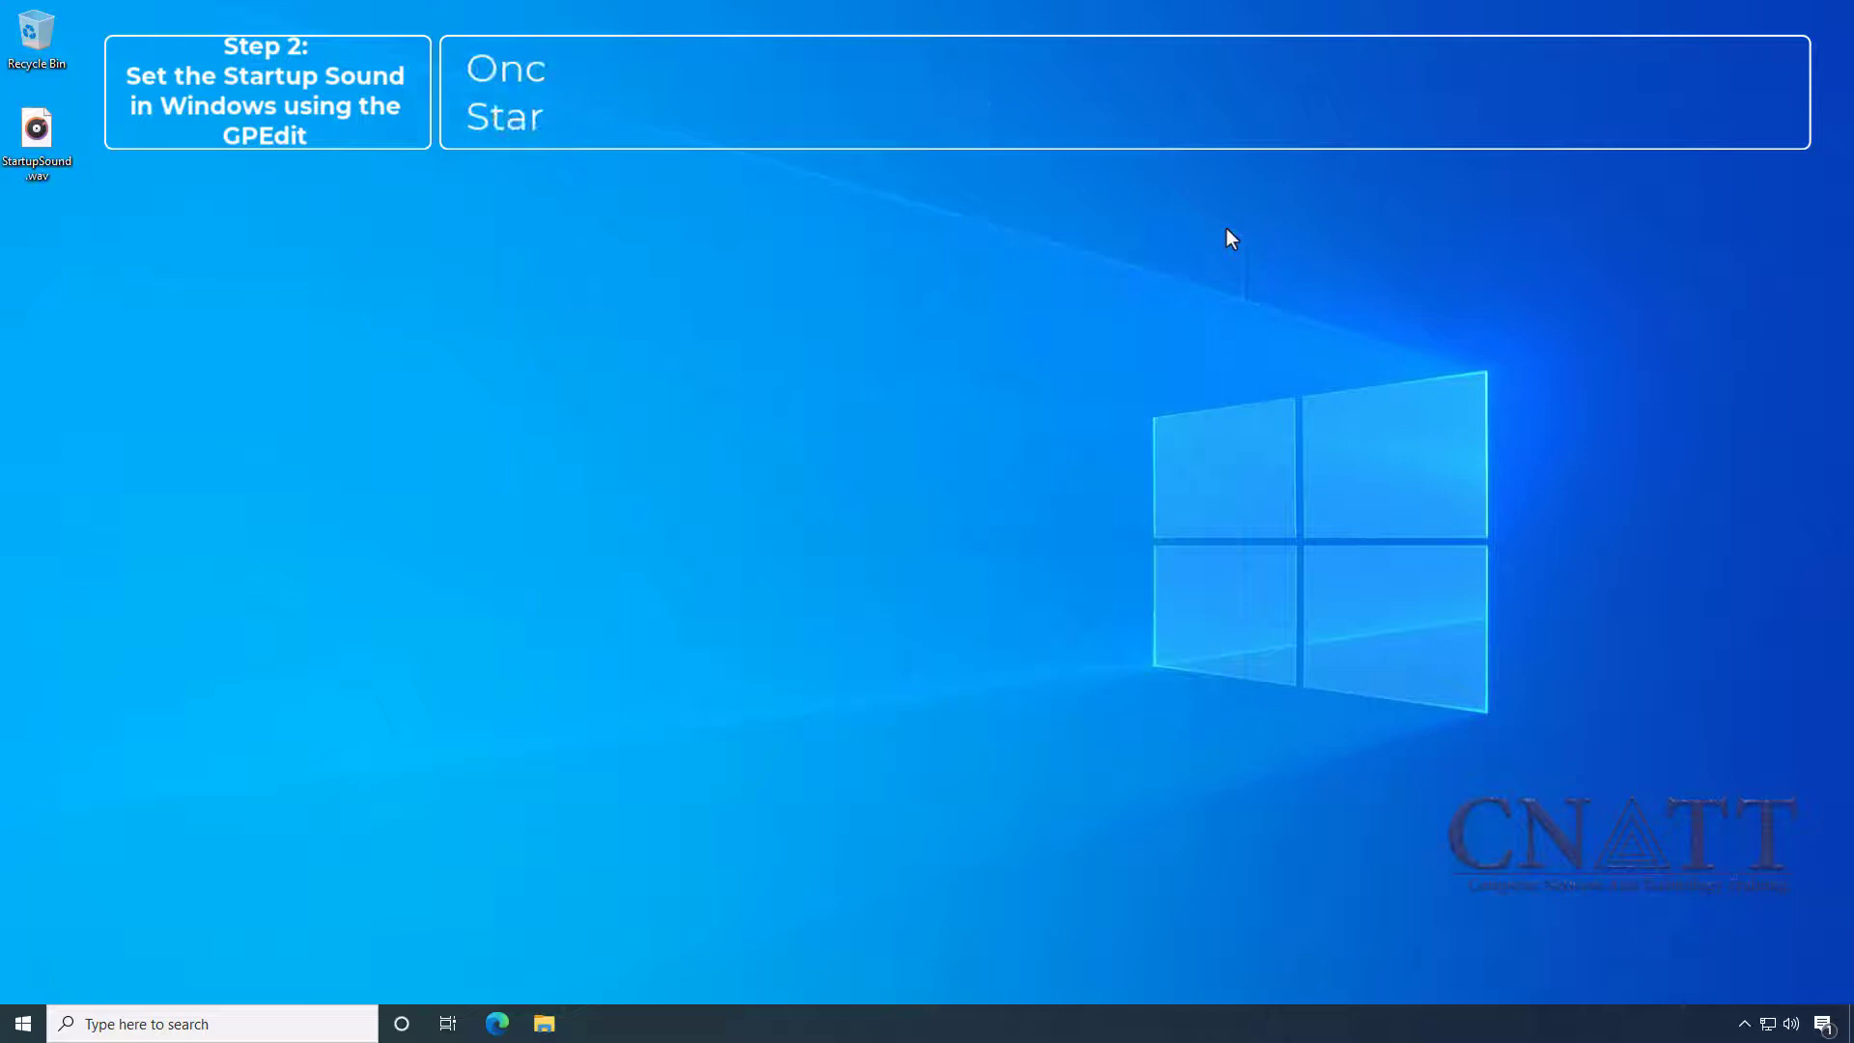
# - Restart the computer from the Start menu's power options to hear the startup sound
pyautogui.click(29, 1025)
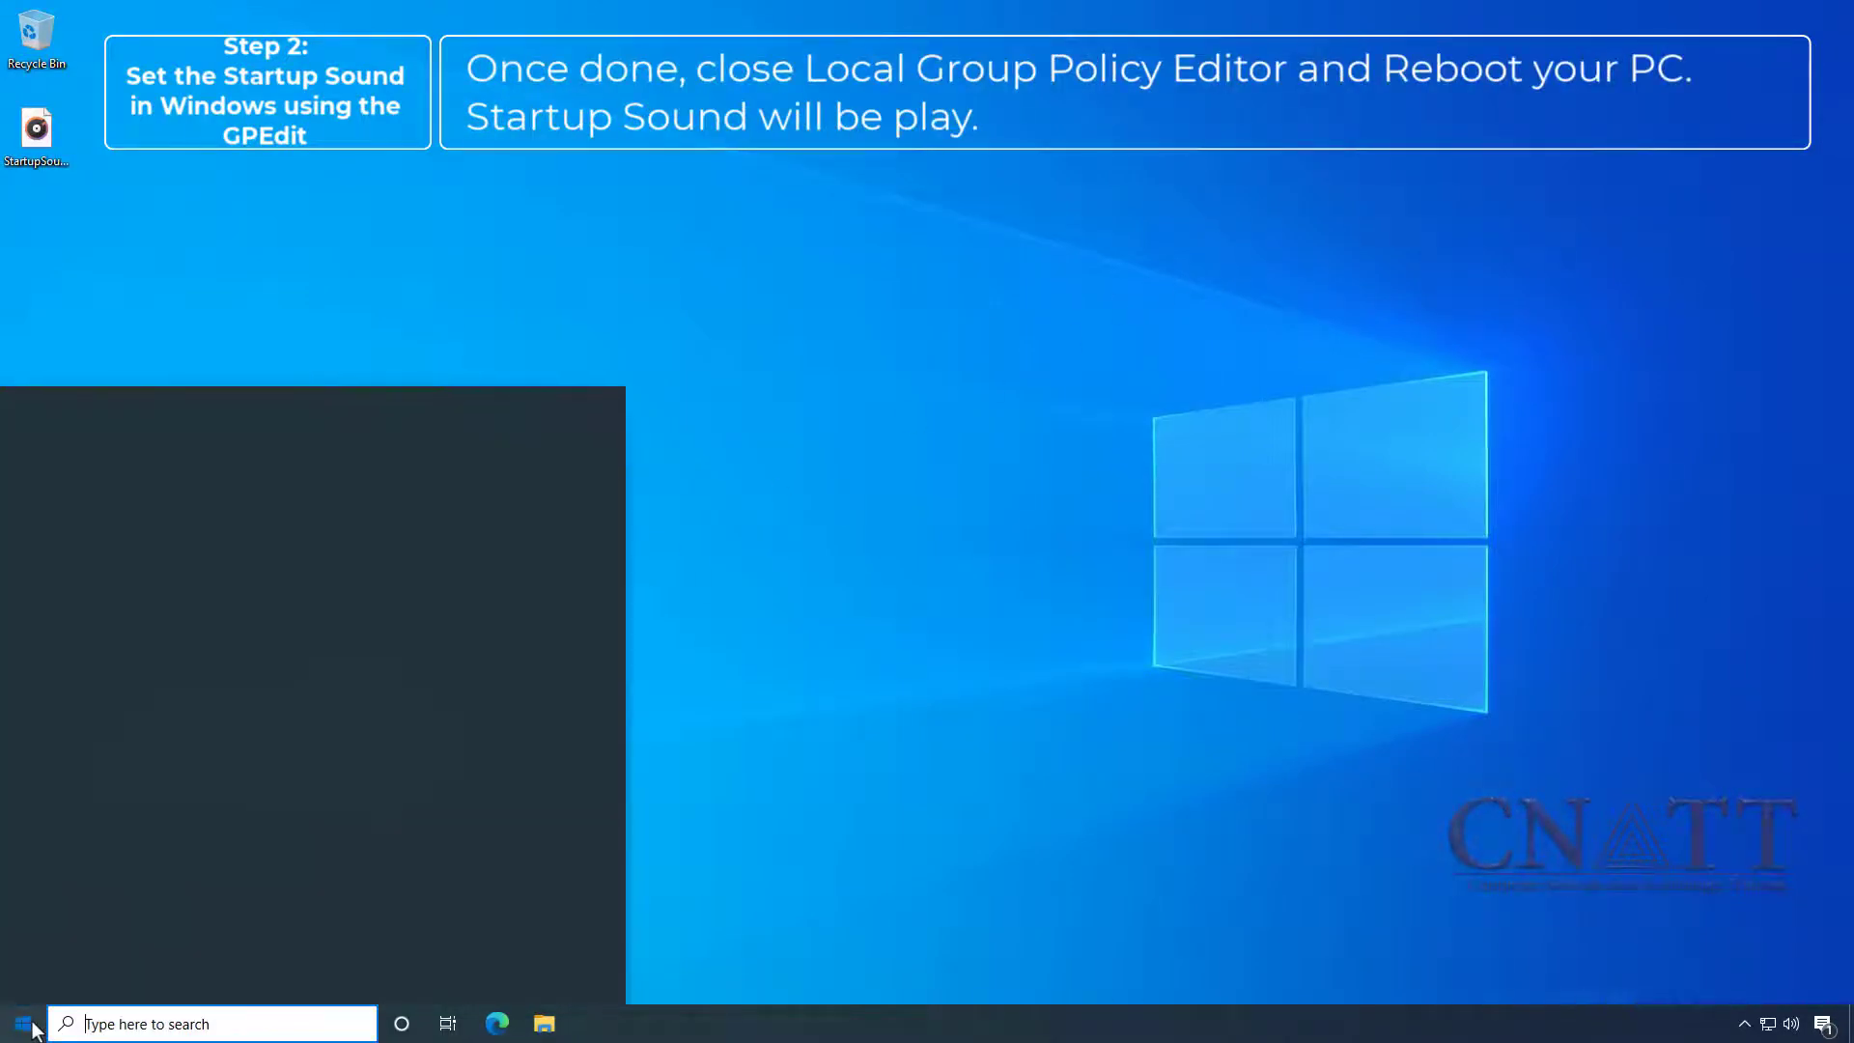
pyautogui.click(33, 985)
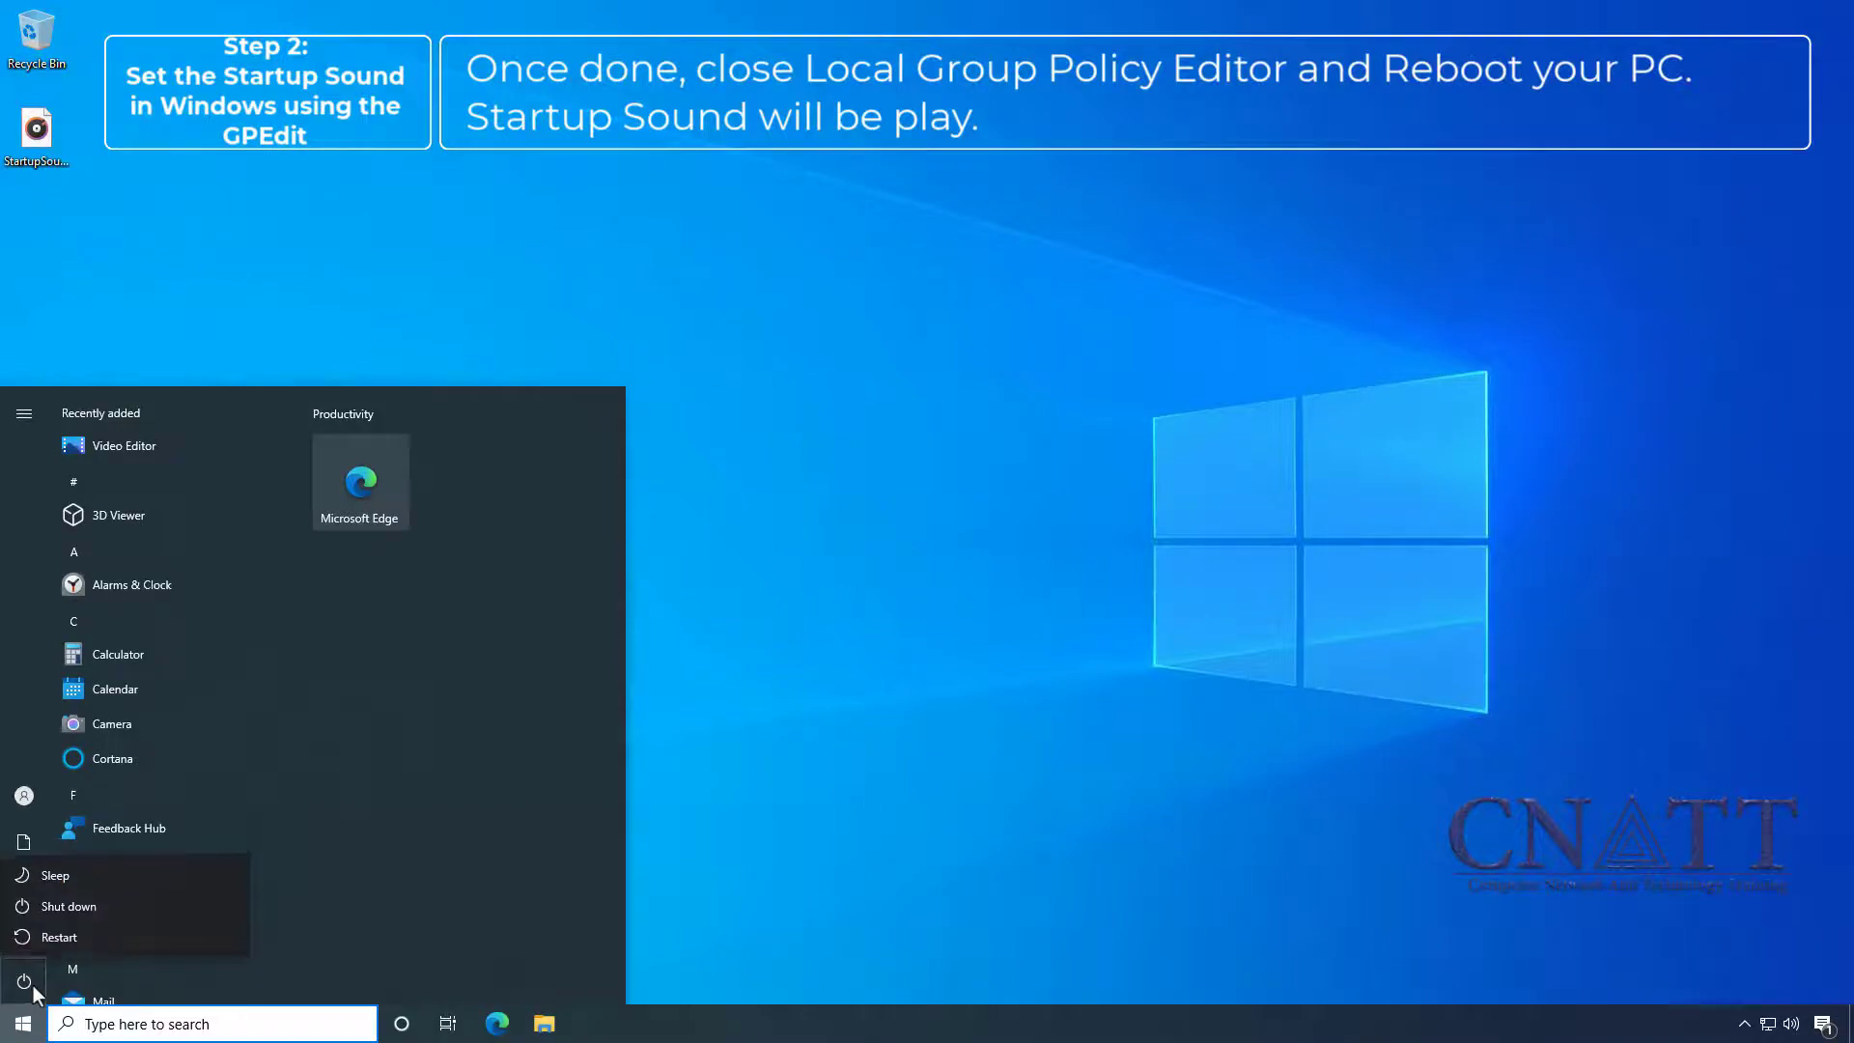
pyautogui.click(61, 935)
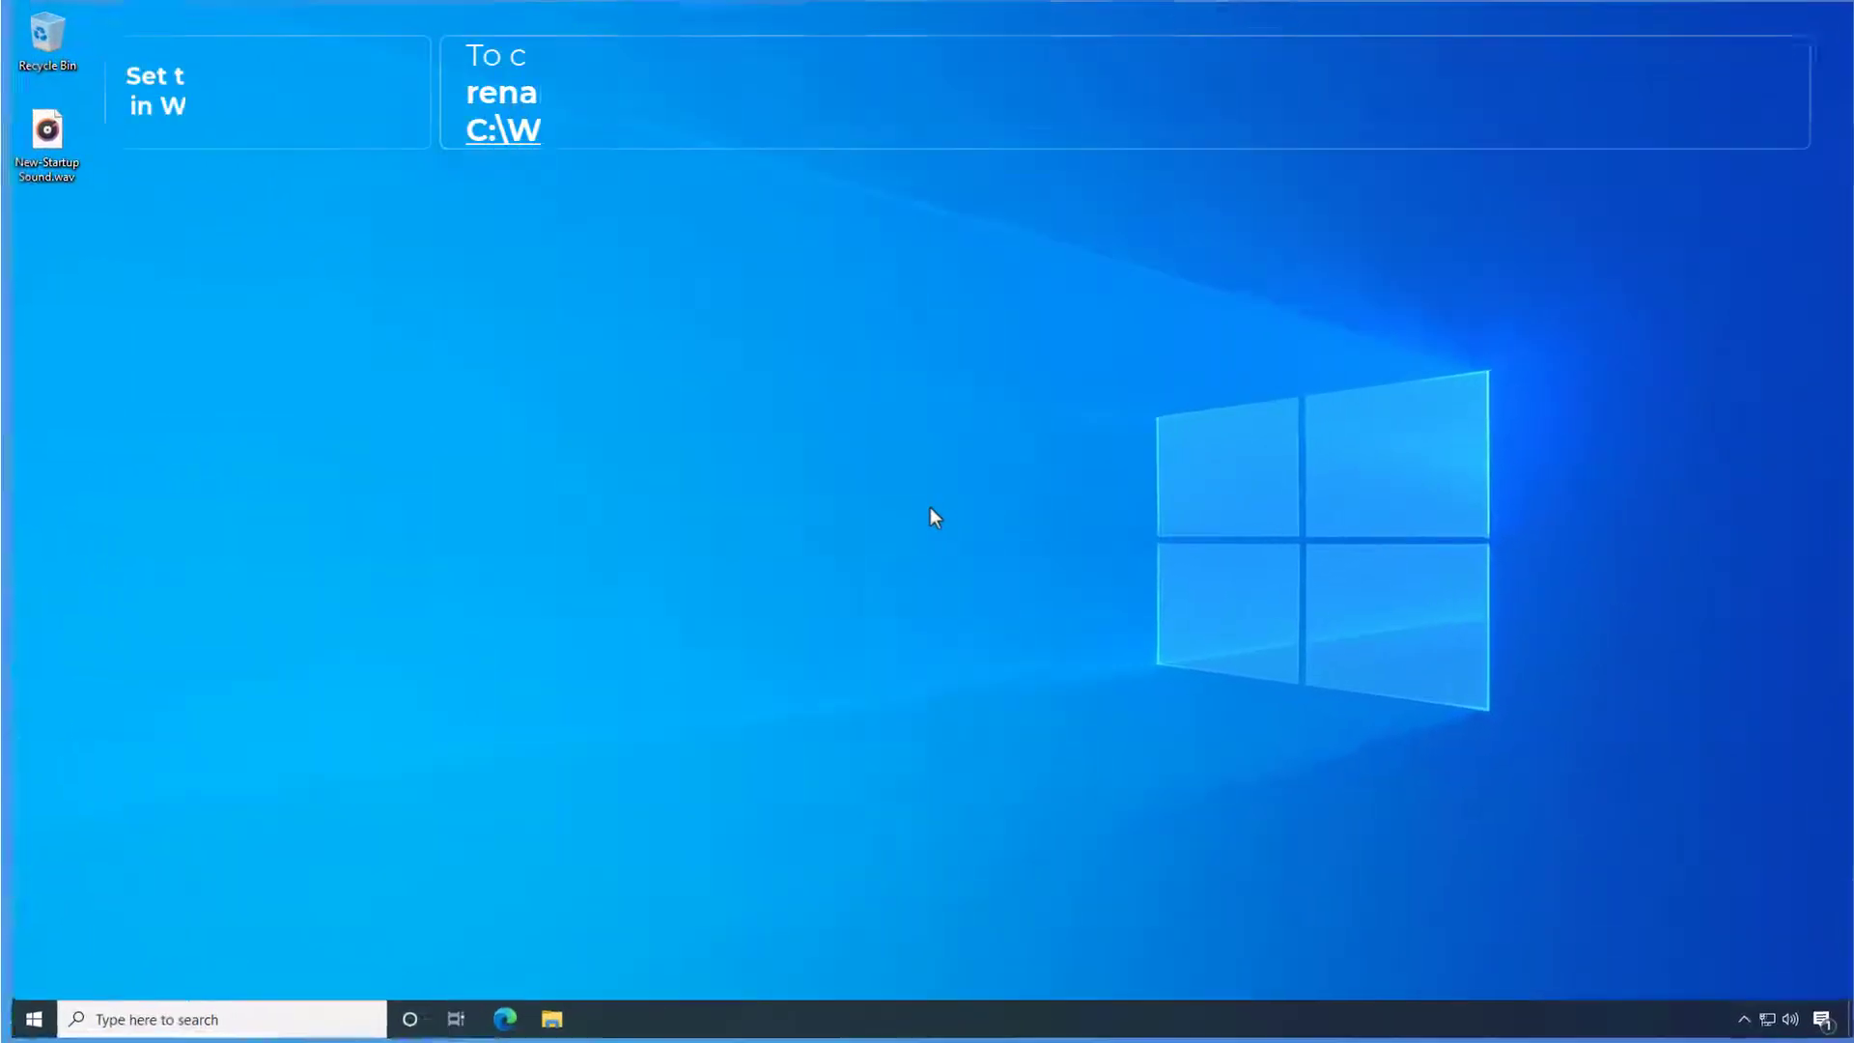
# - Rename the desktop sound file to StartupSound.wav and copy it to the clipboard
pyautogui.rightClick(34, 159)
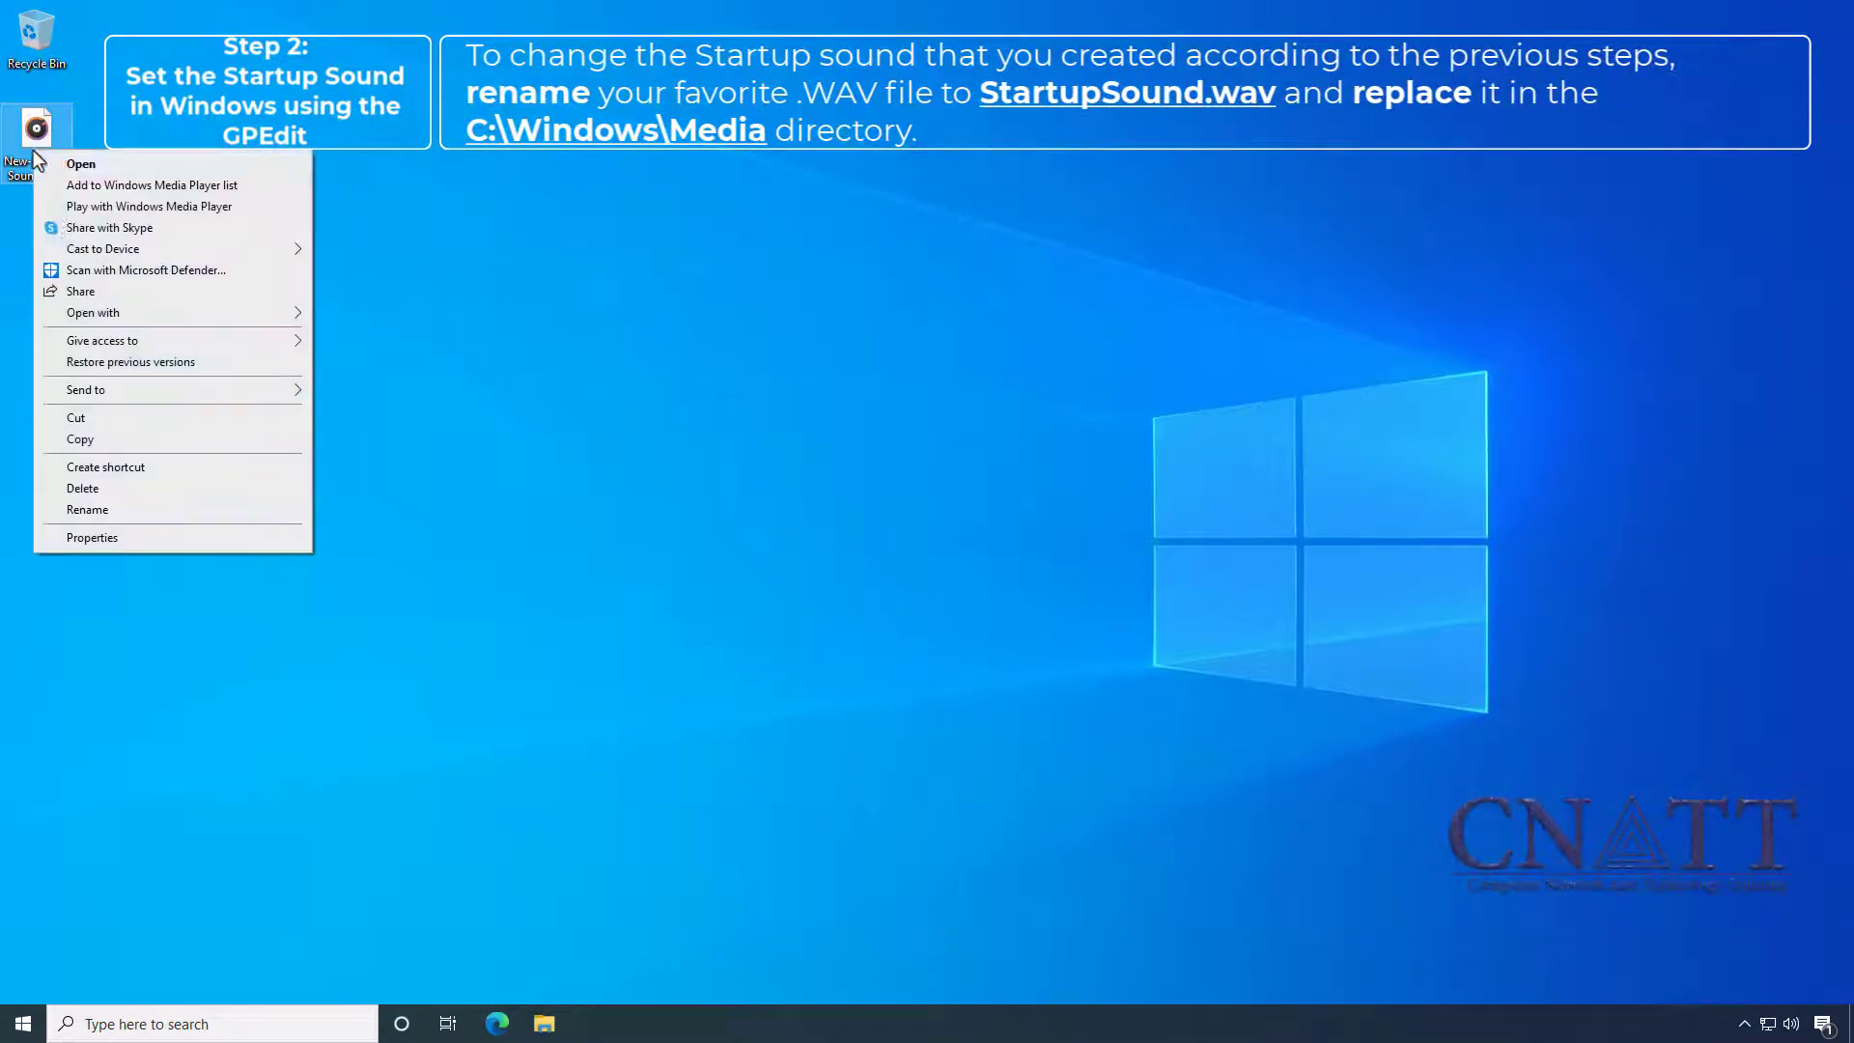
pyautogui.click(105, 514)
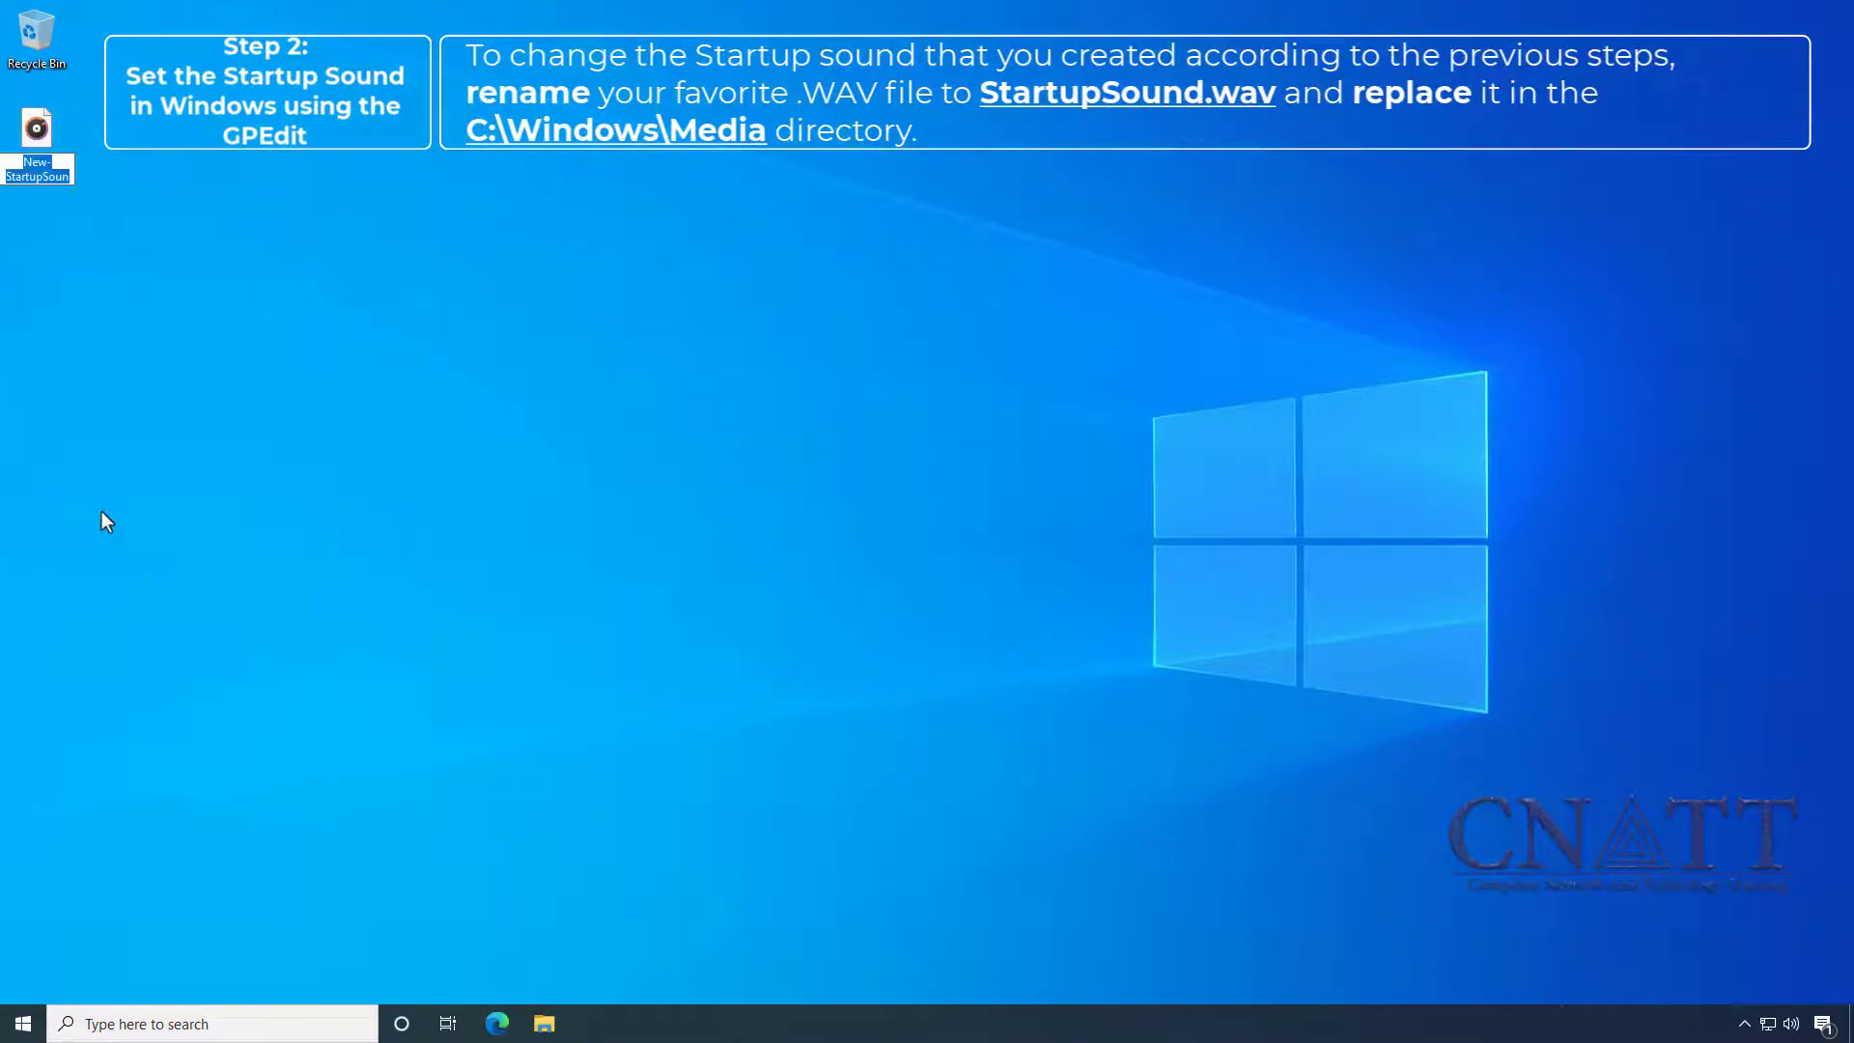
pyautogui.write('S')
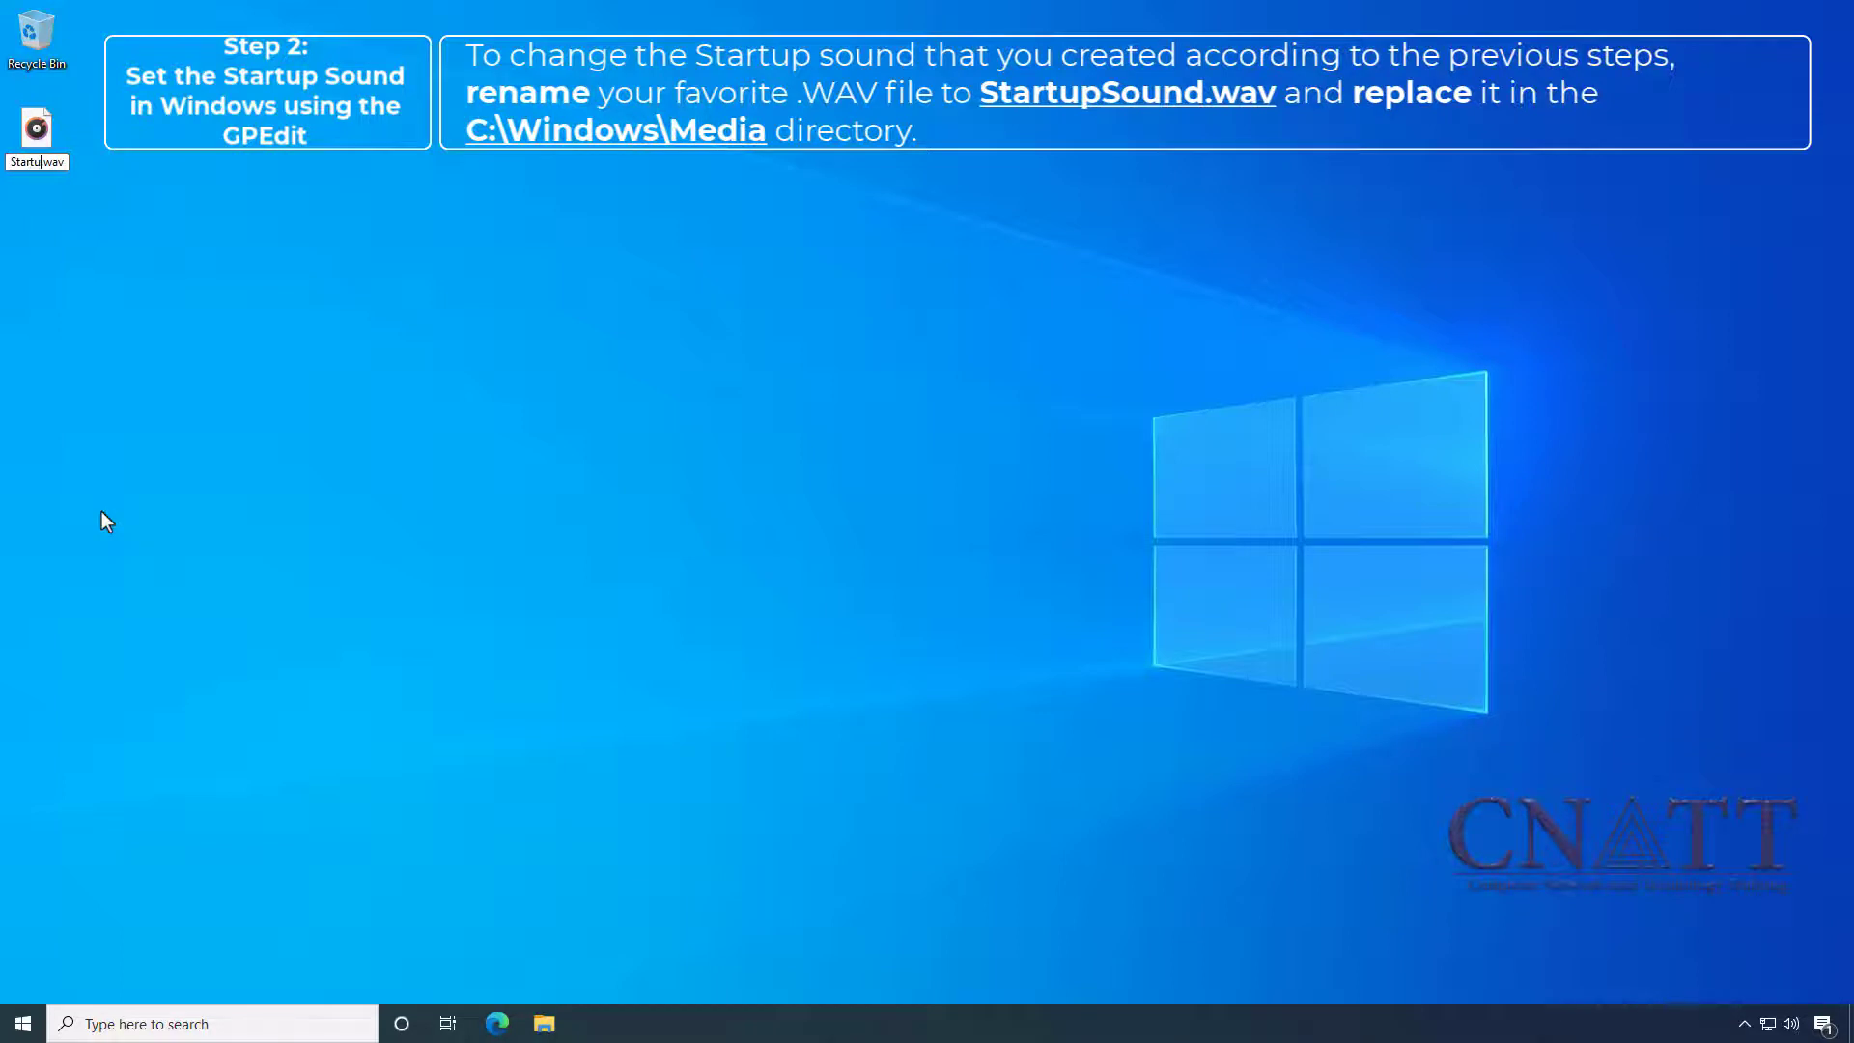
pyautogui.write('tartupSound')
pyautogui.press('Return')
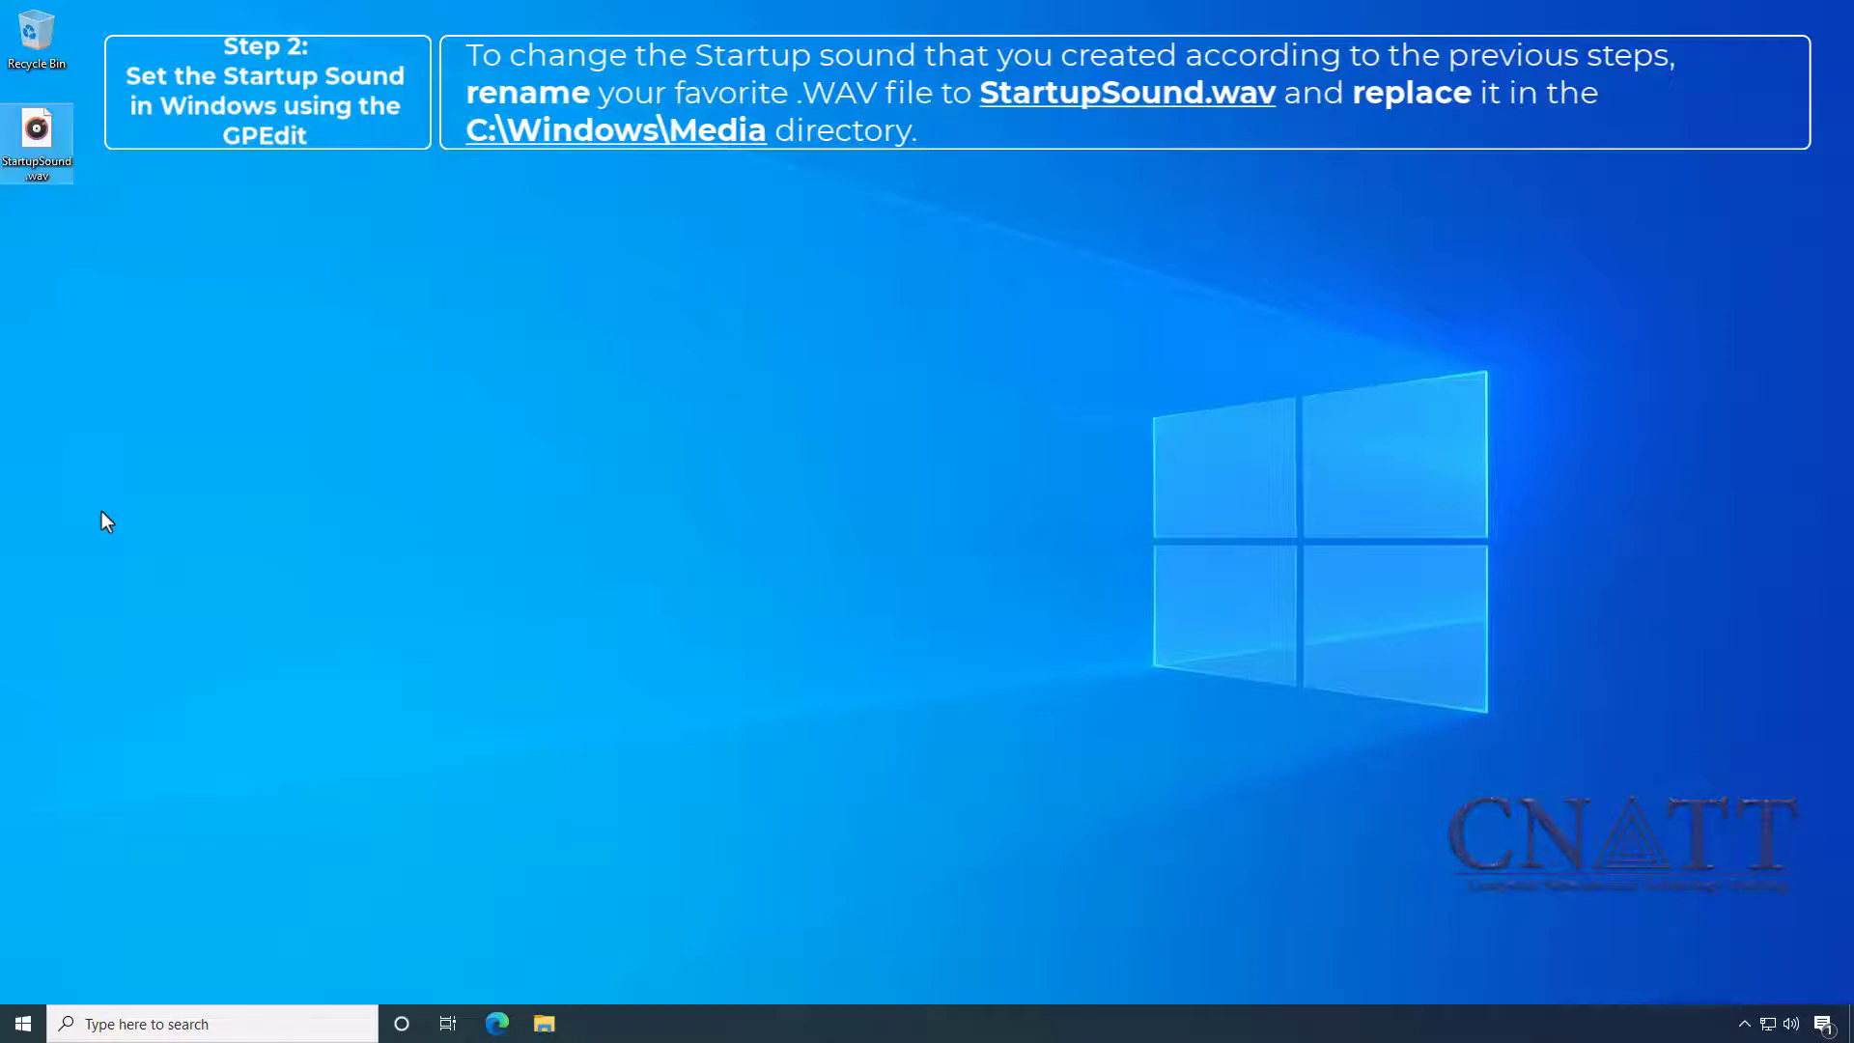
pyautogui.rightClick(39, 162)
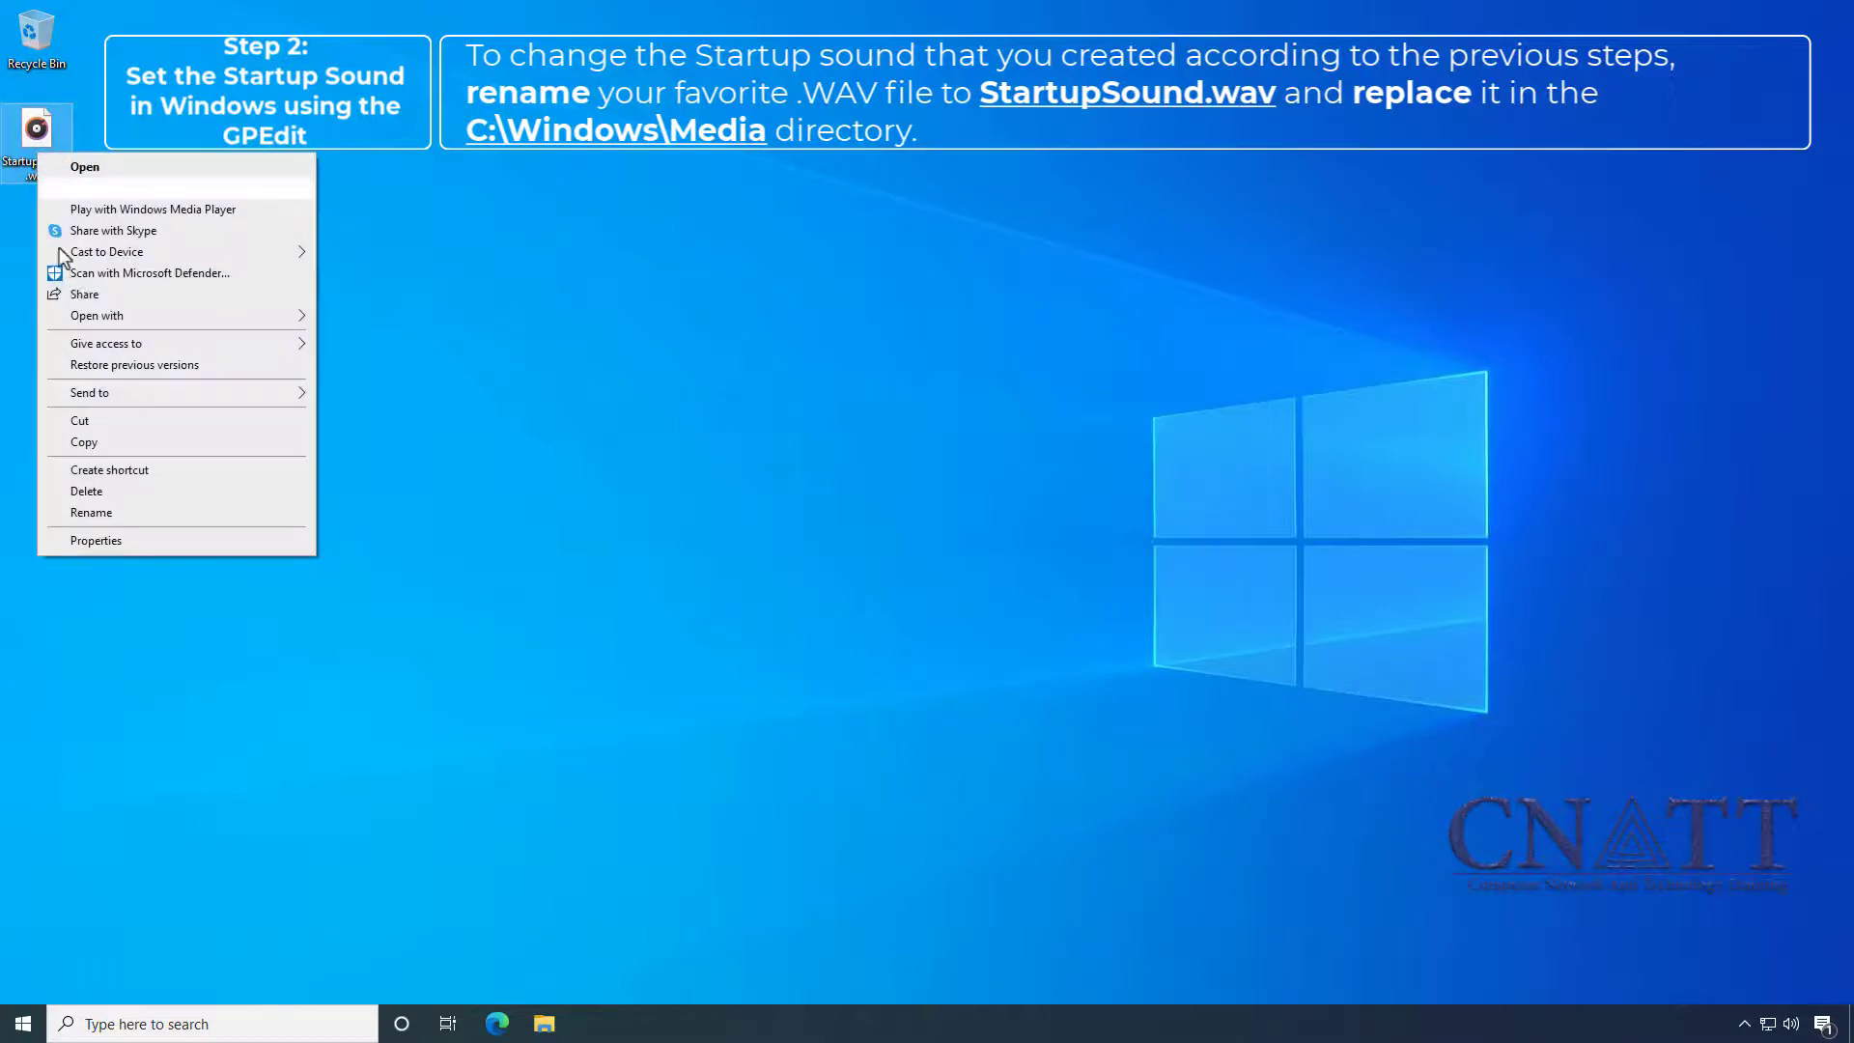
pyautogui.click(95, 444)
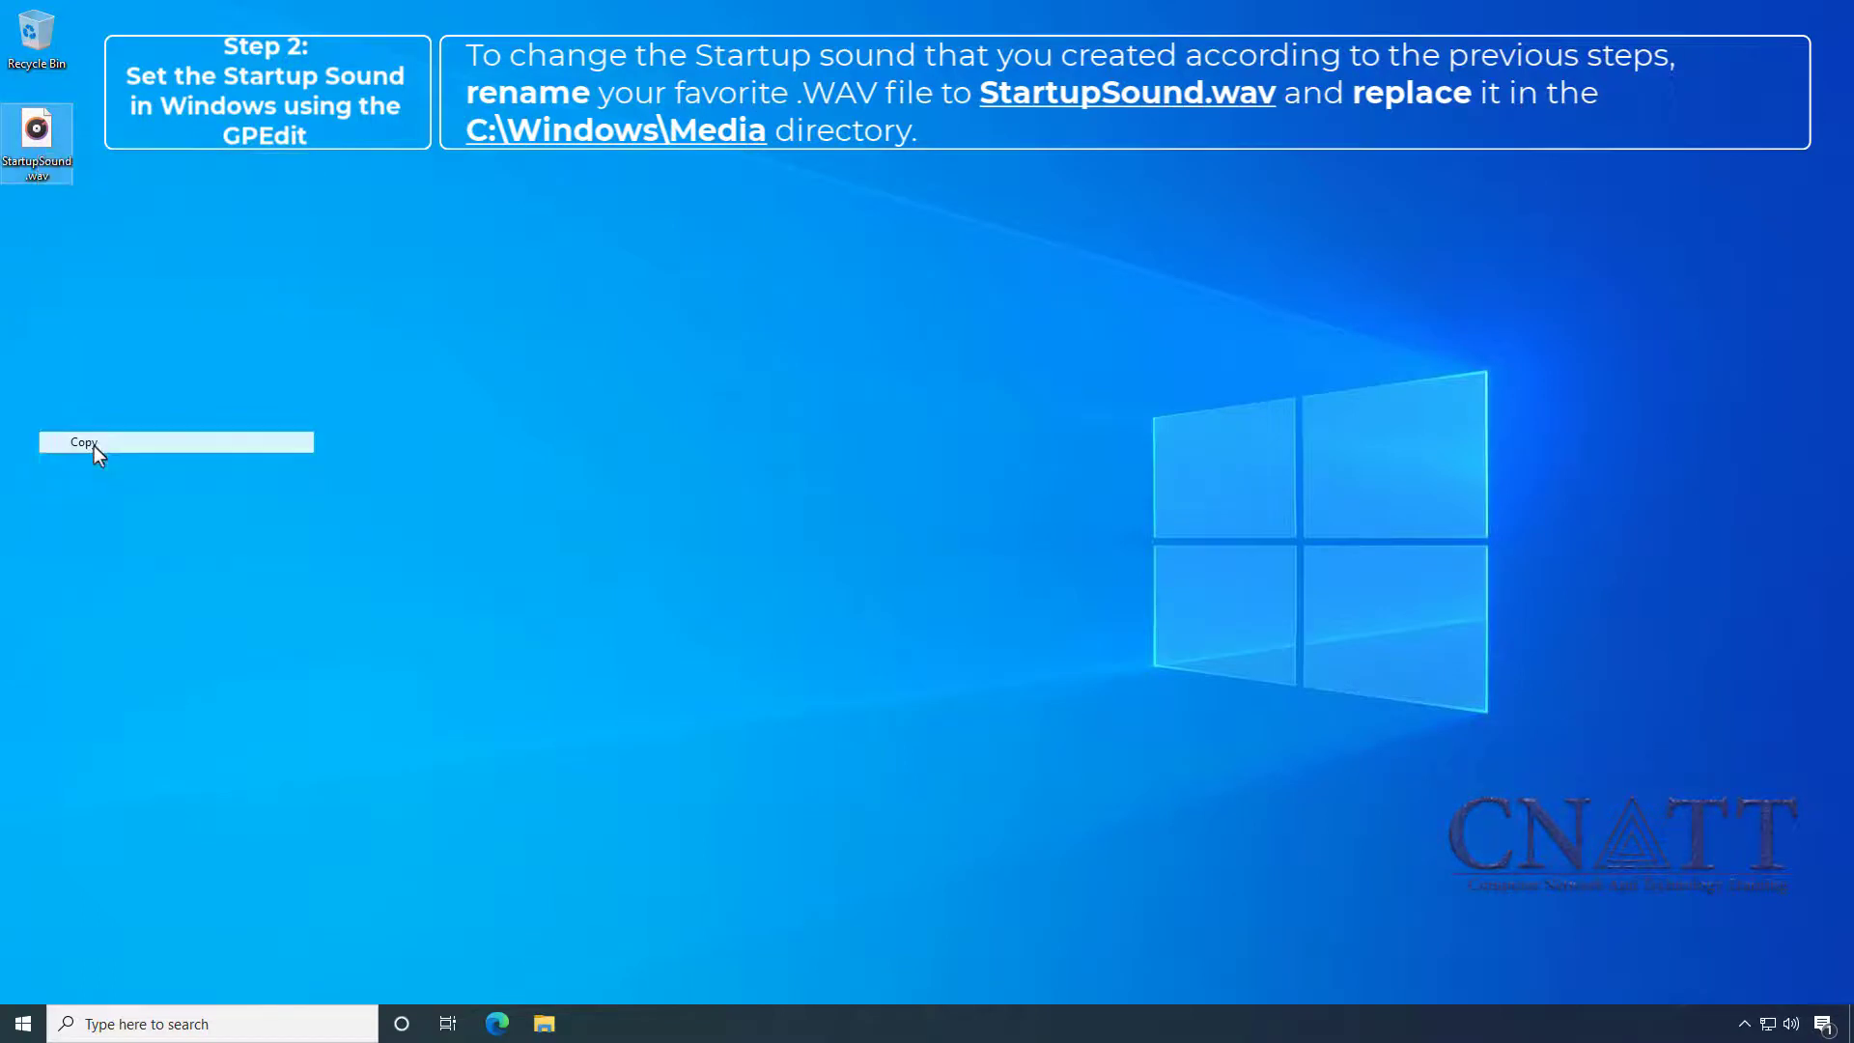
# - Open the C:\Windows\Media folder in File Explorer
pyautogui.click(541, 1022)
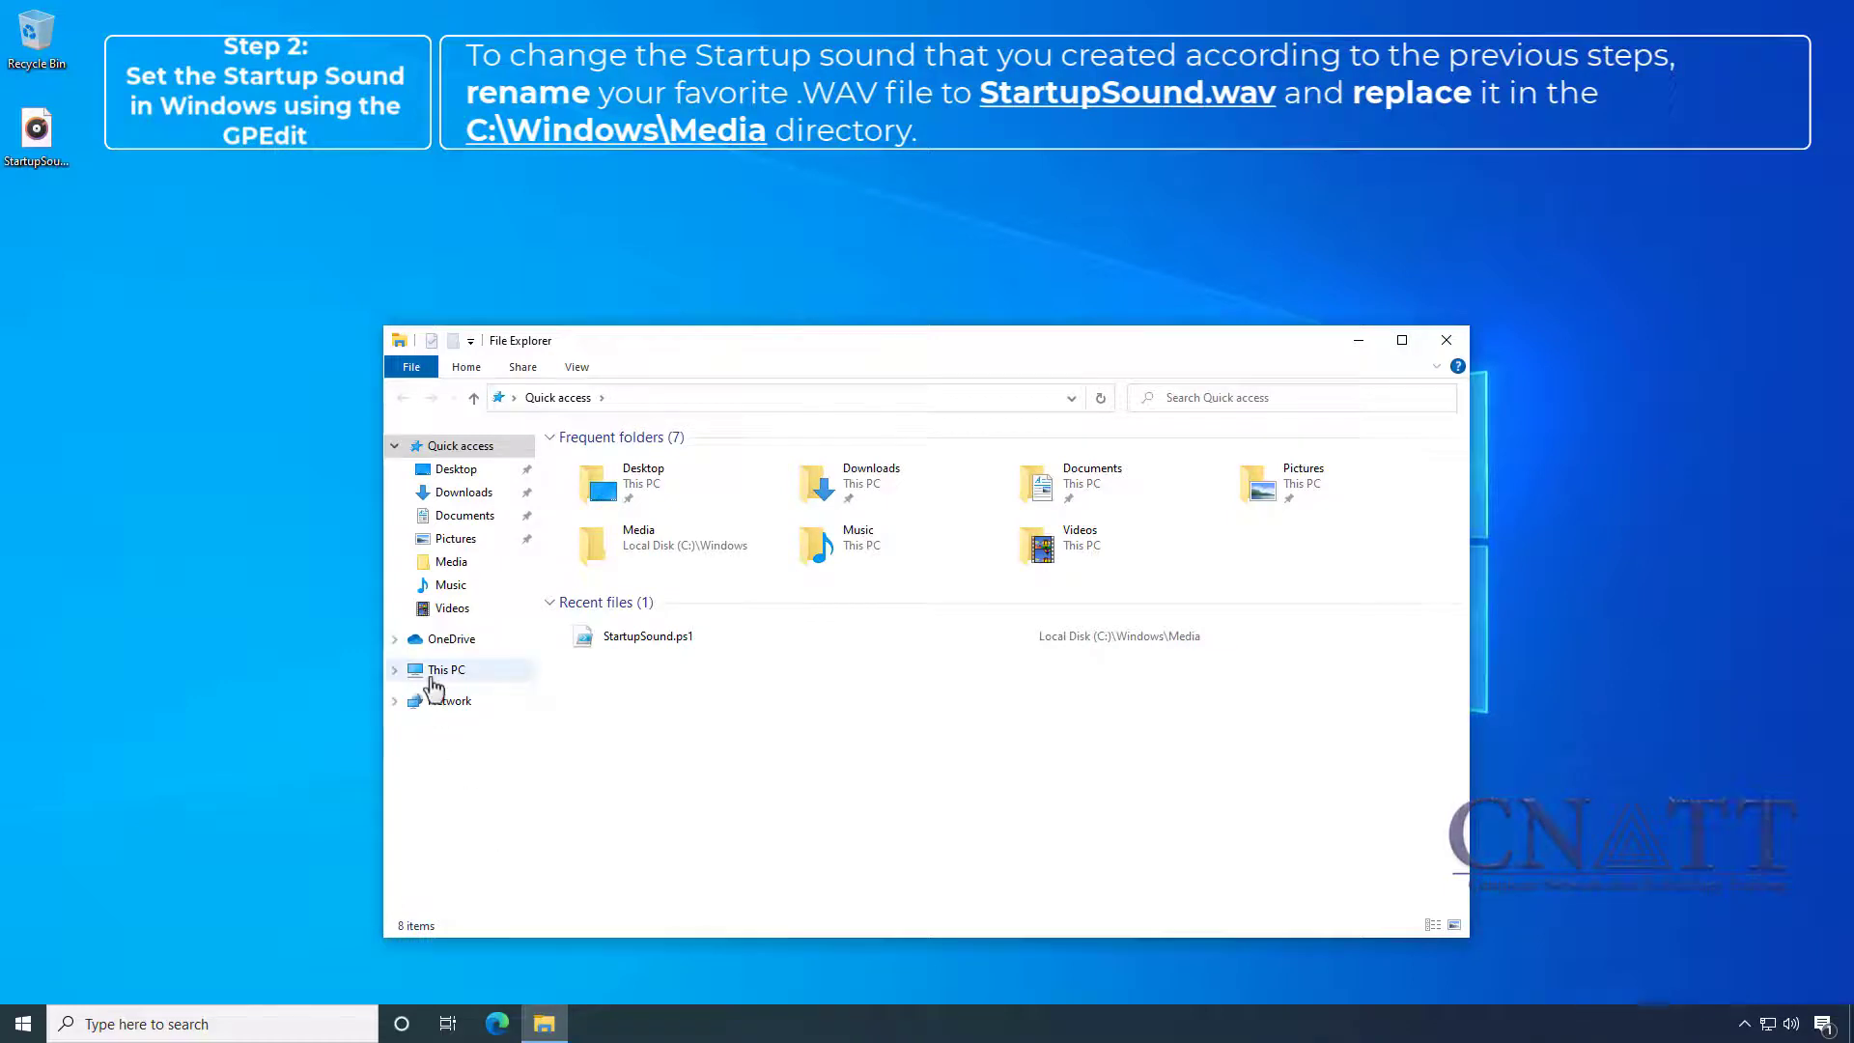
pyautogui.click(433, 680)
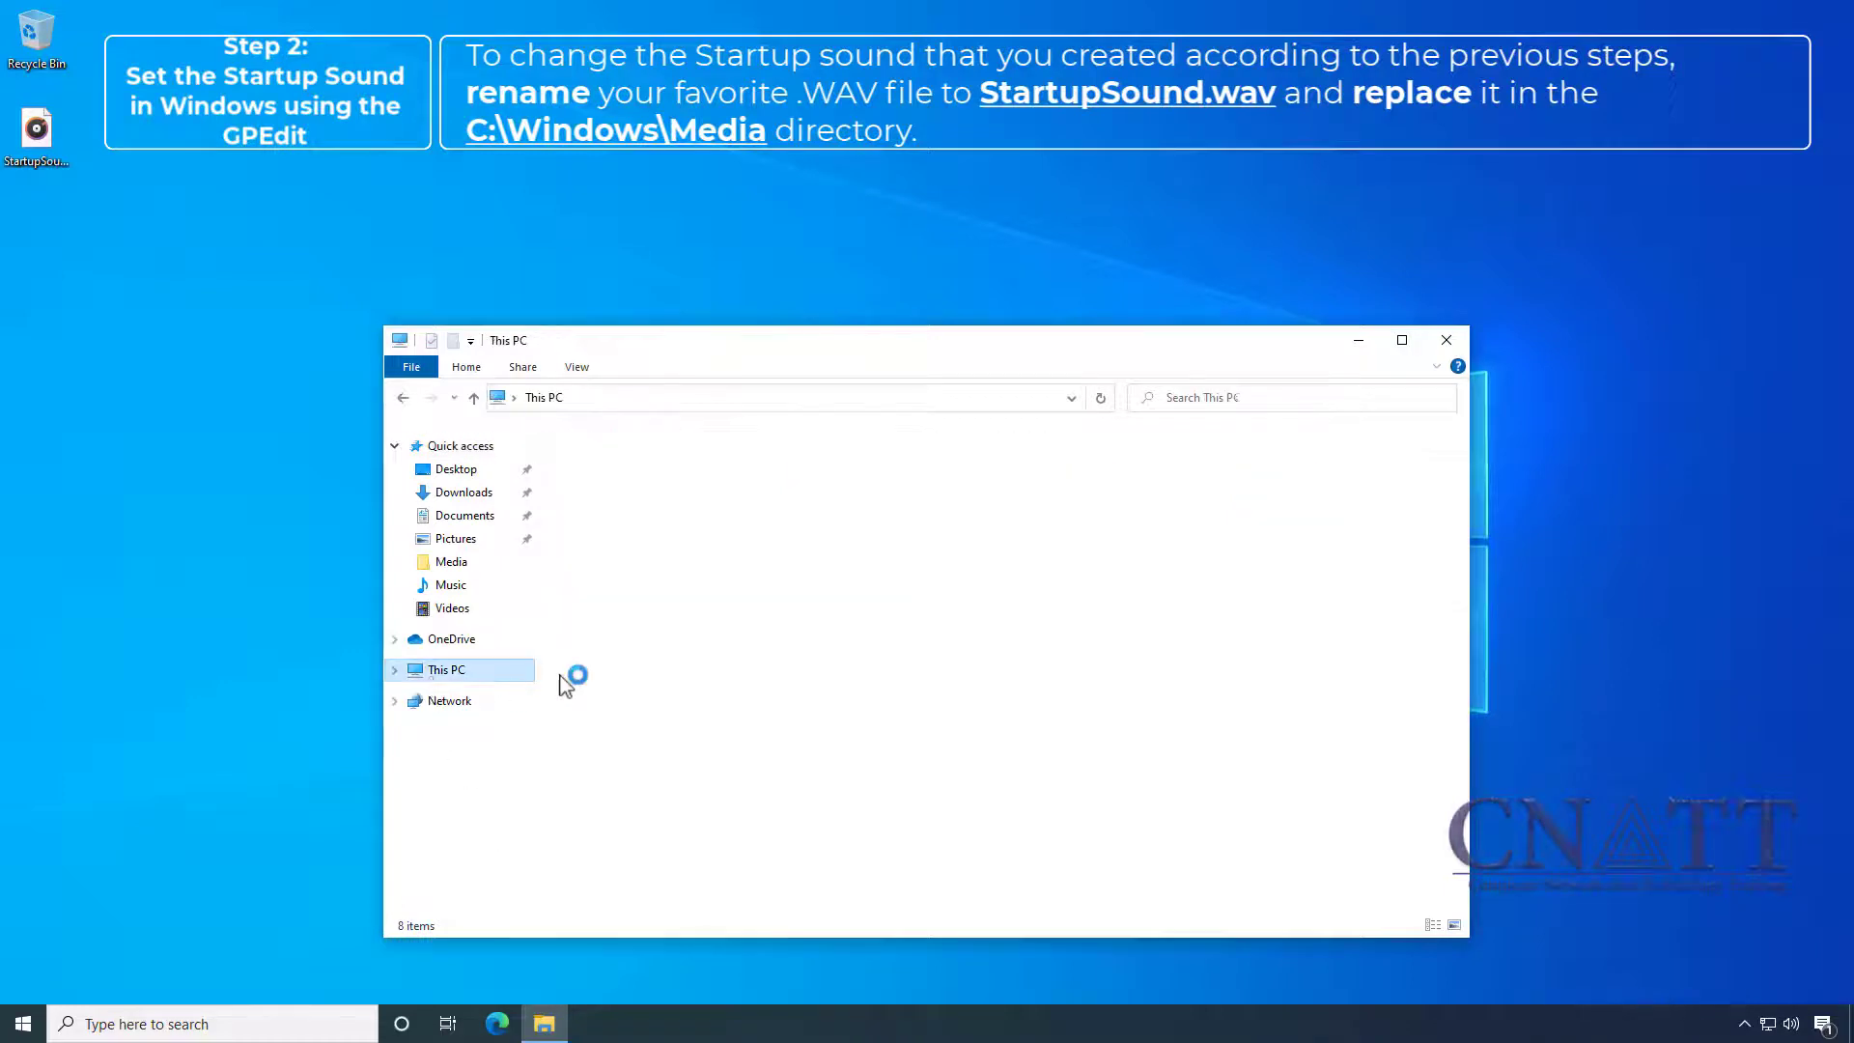
pyautogui.doubleClick(616, 674)
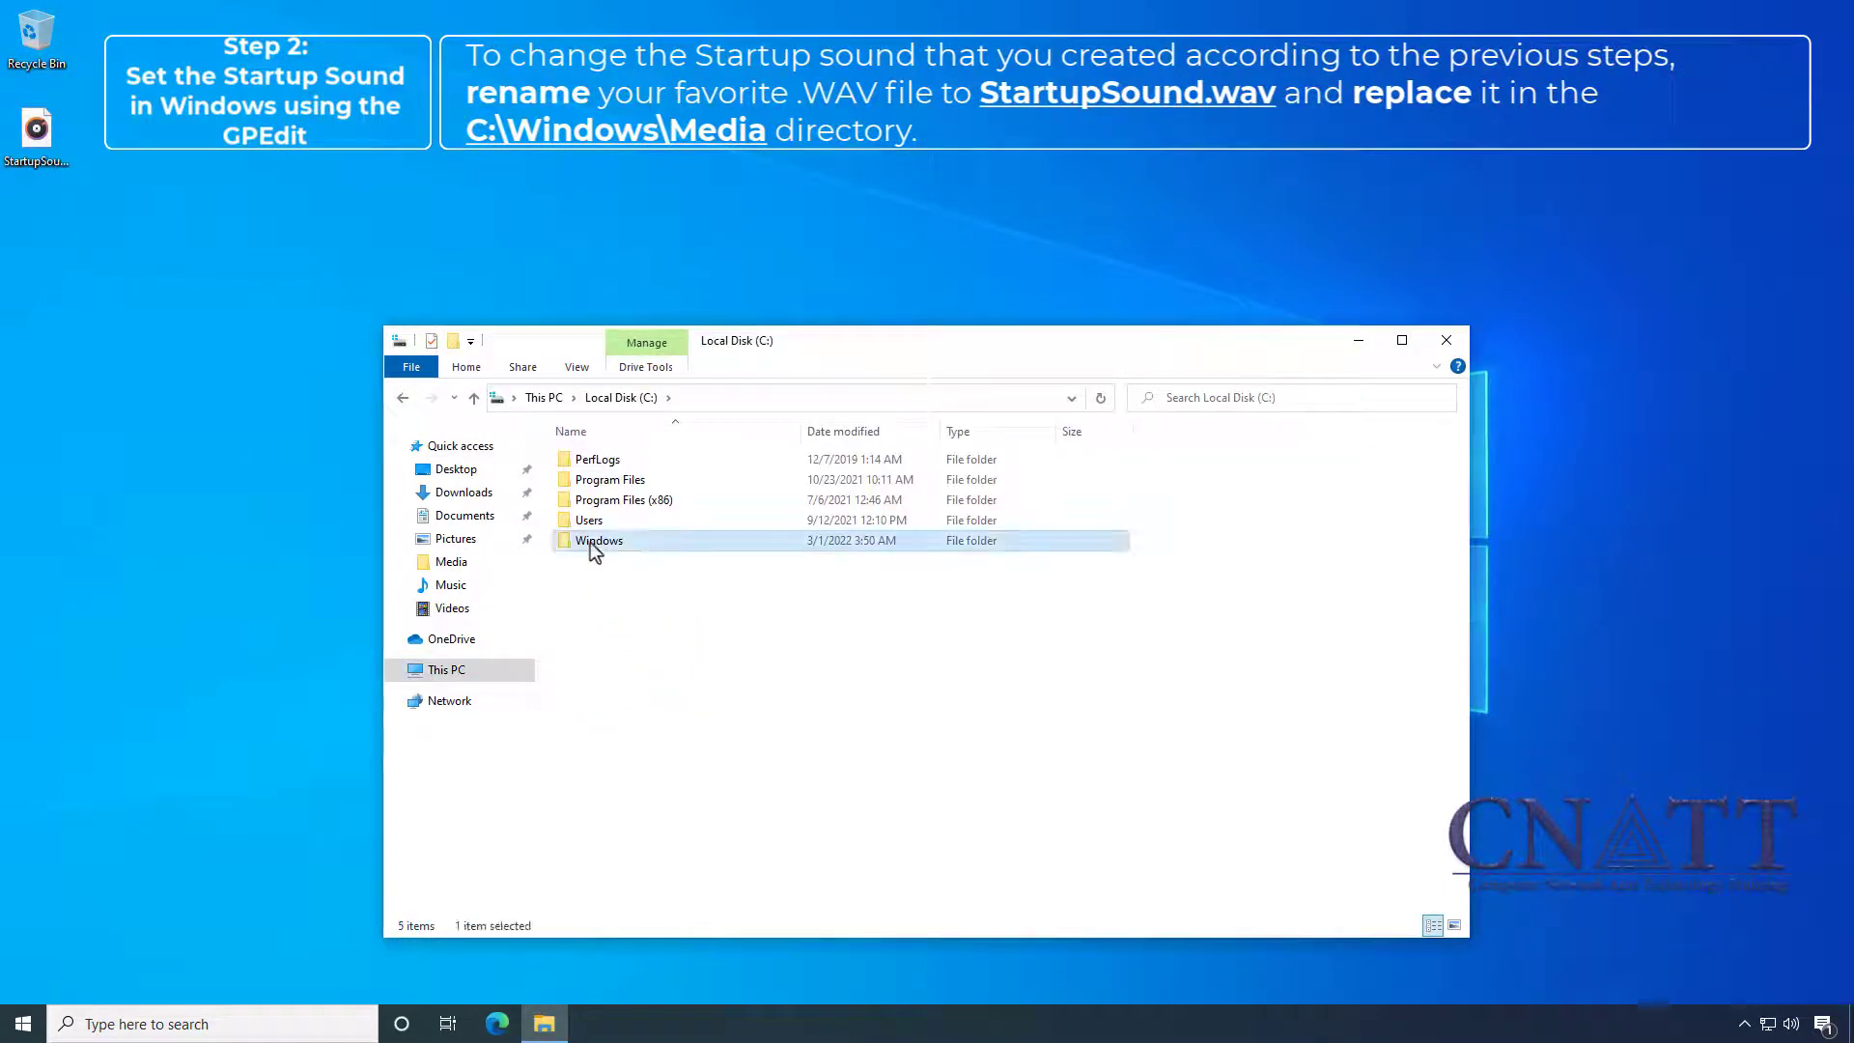
pyautogui.doubleClick(589, 541)
pyautogui.scroll(-10, 592, 549)
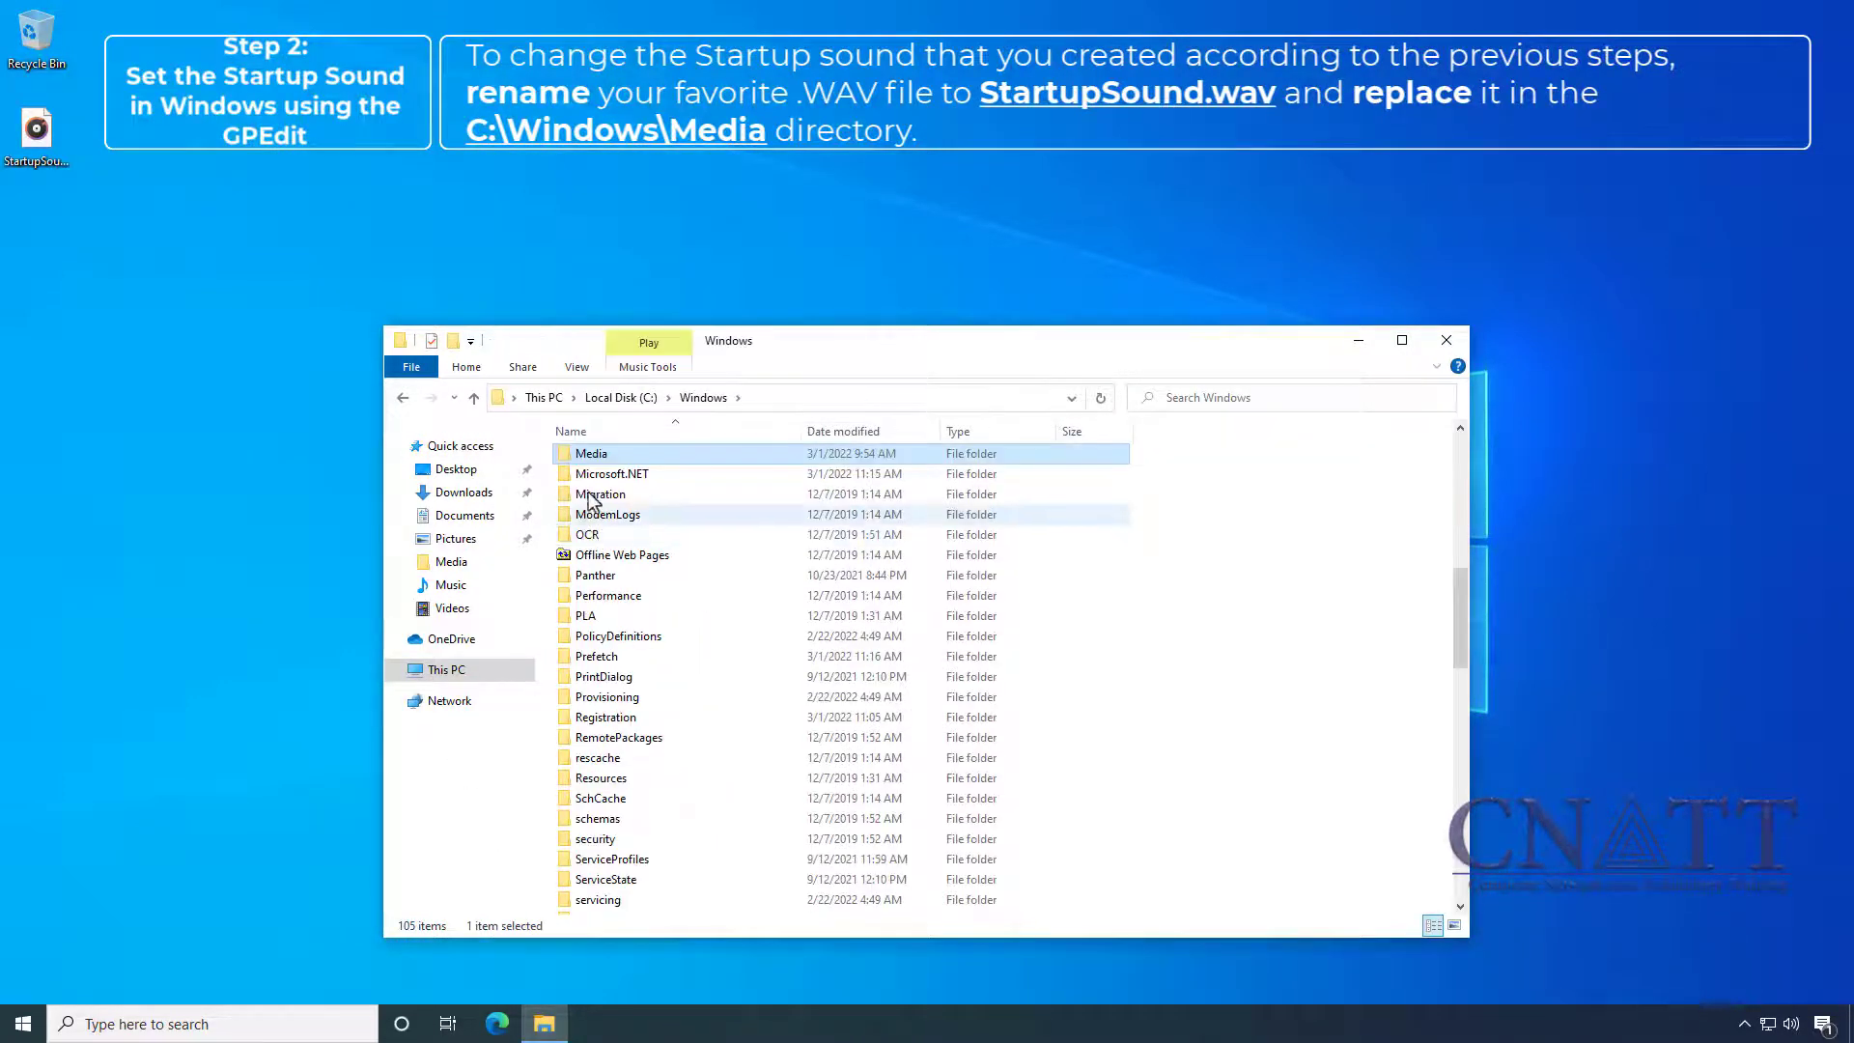
pyautogui.doubleClick(591, 459)
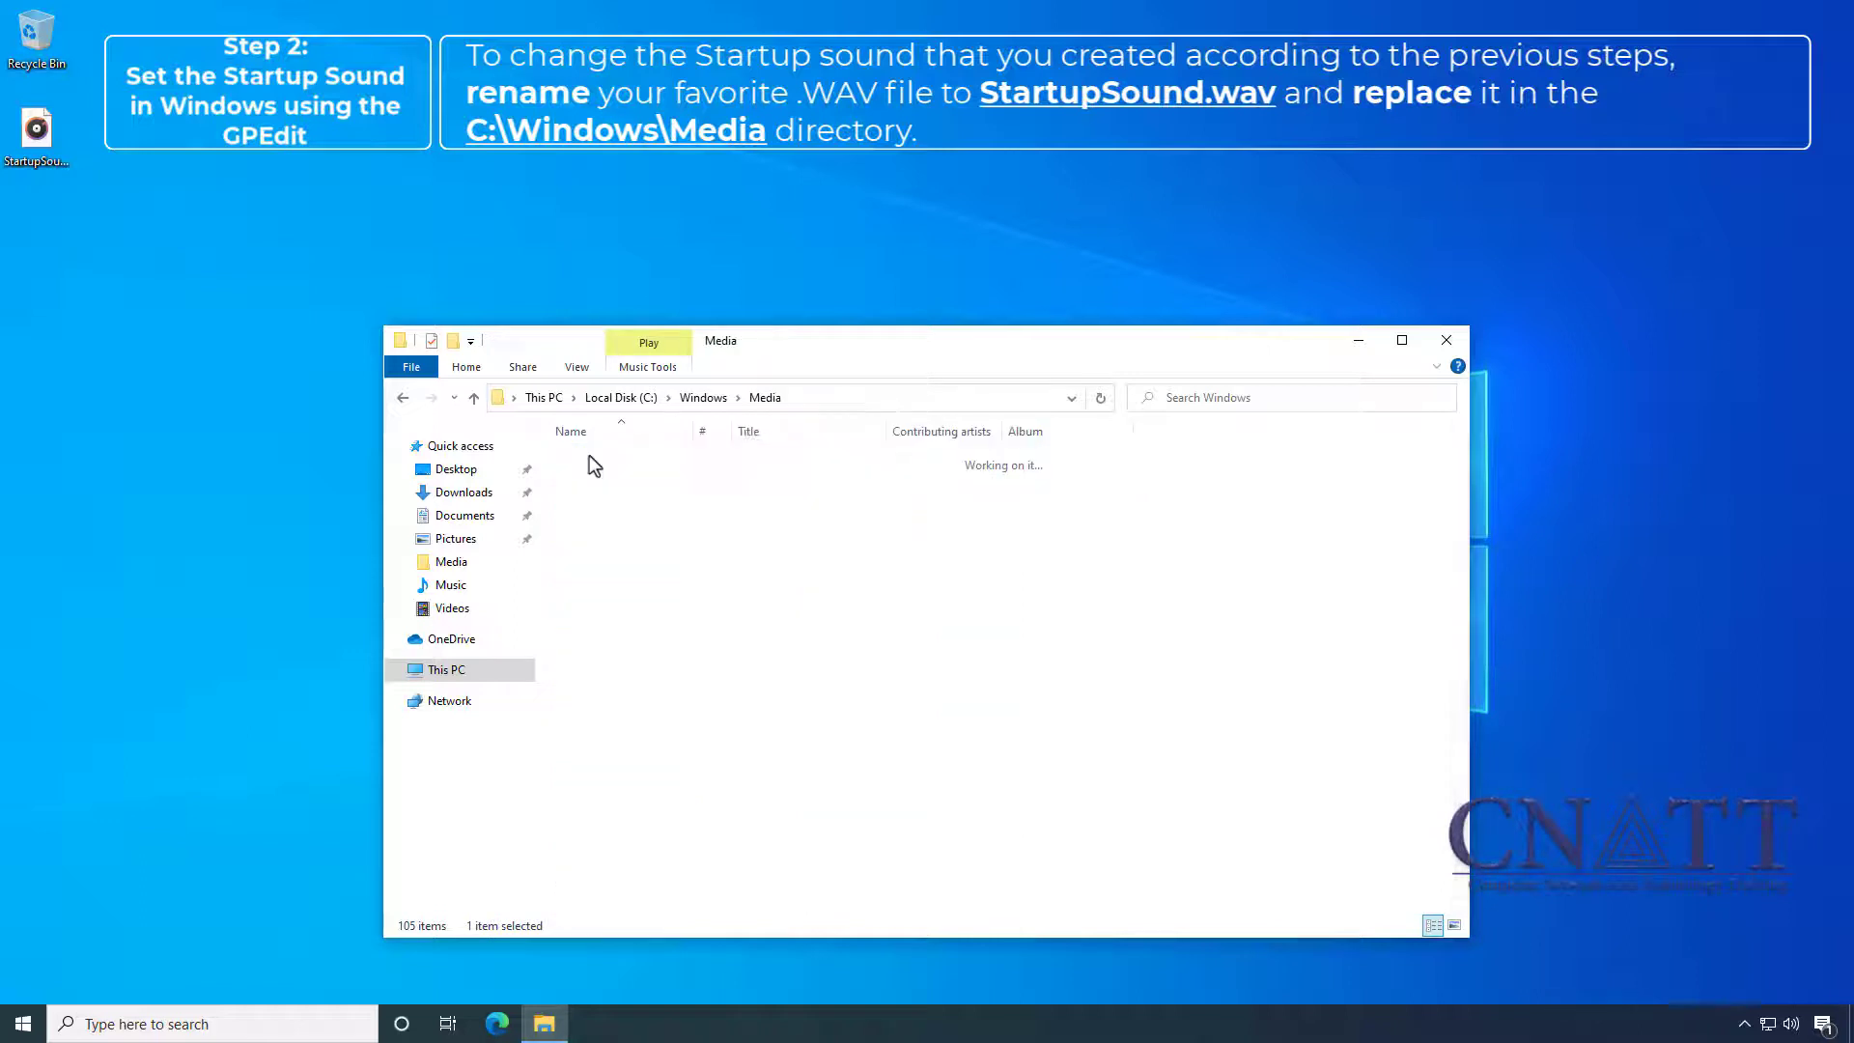
# - Paste StartupSound.wav there, replacing the existing file with administrator permission
pyautogui.click(466, 368)
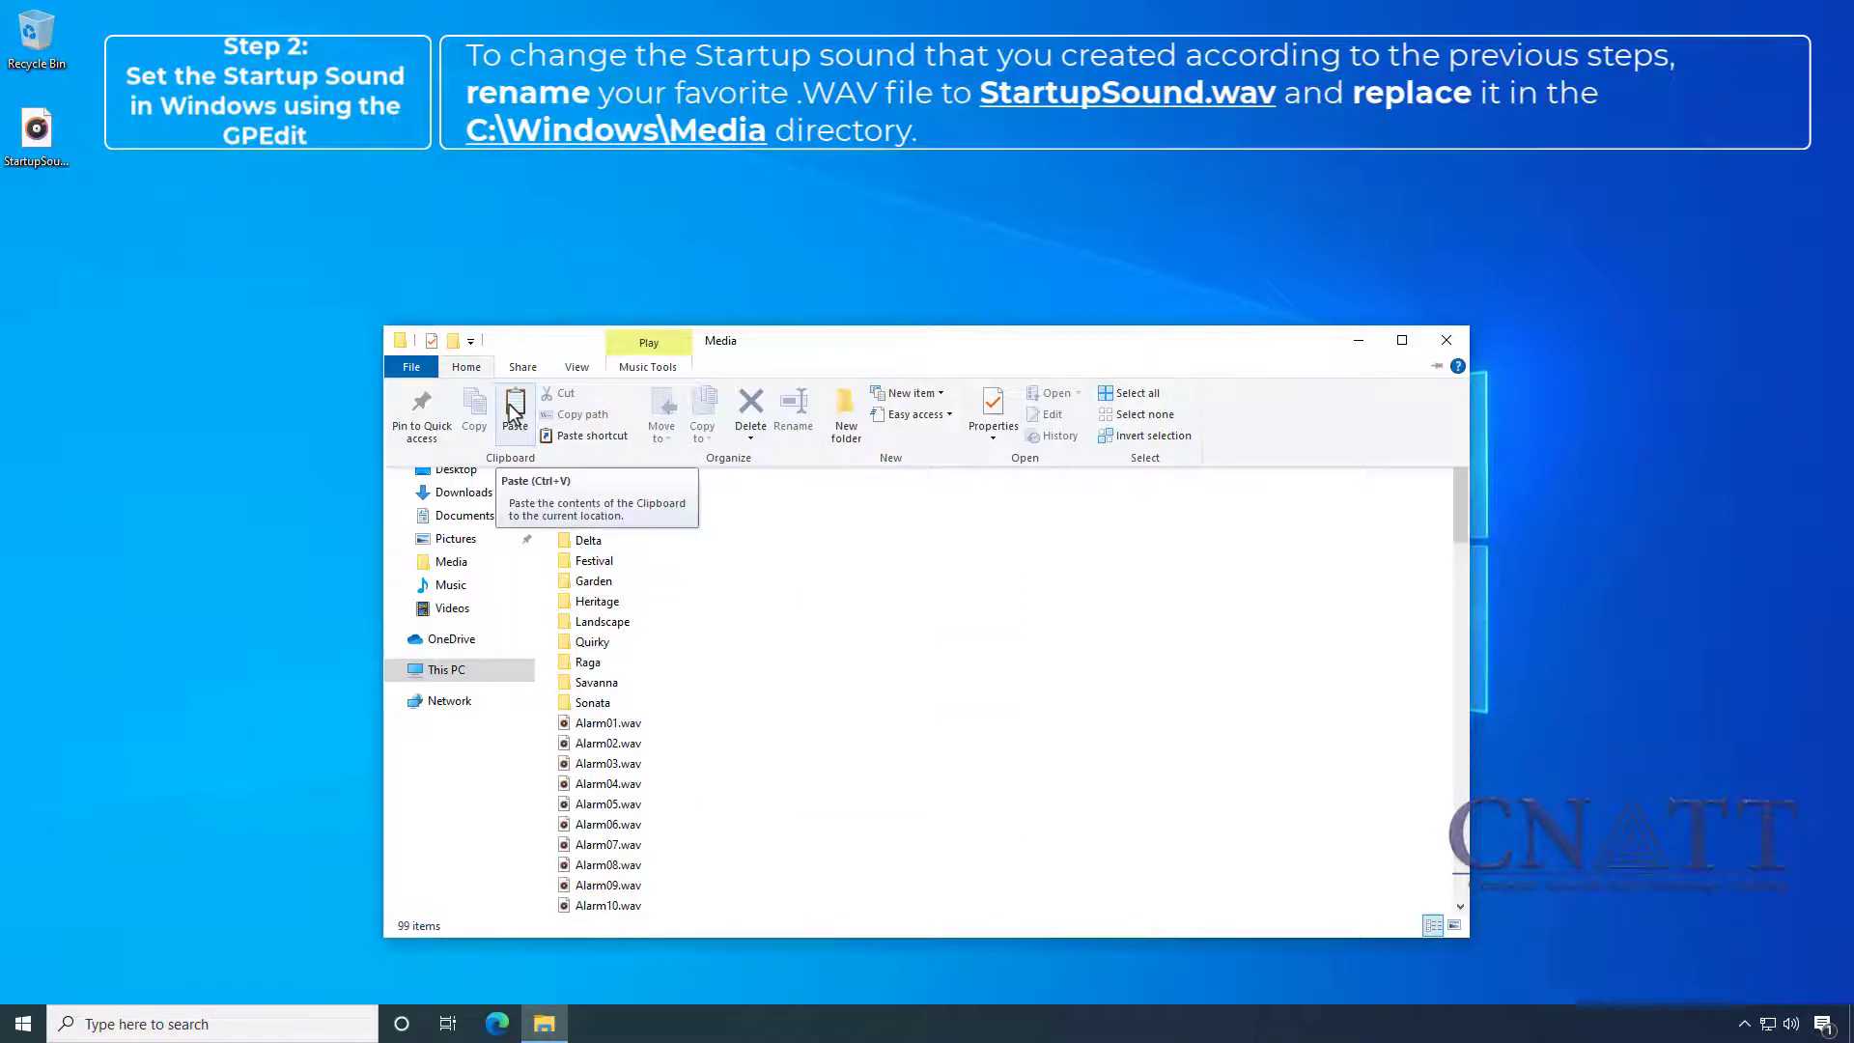
pyautogui.click(507, 404)
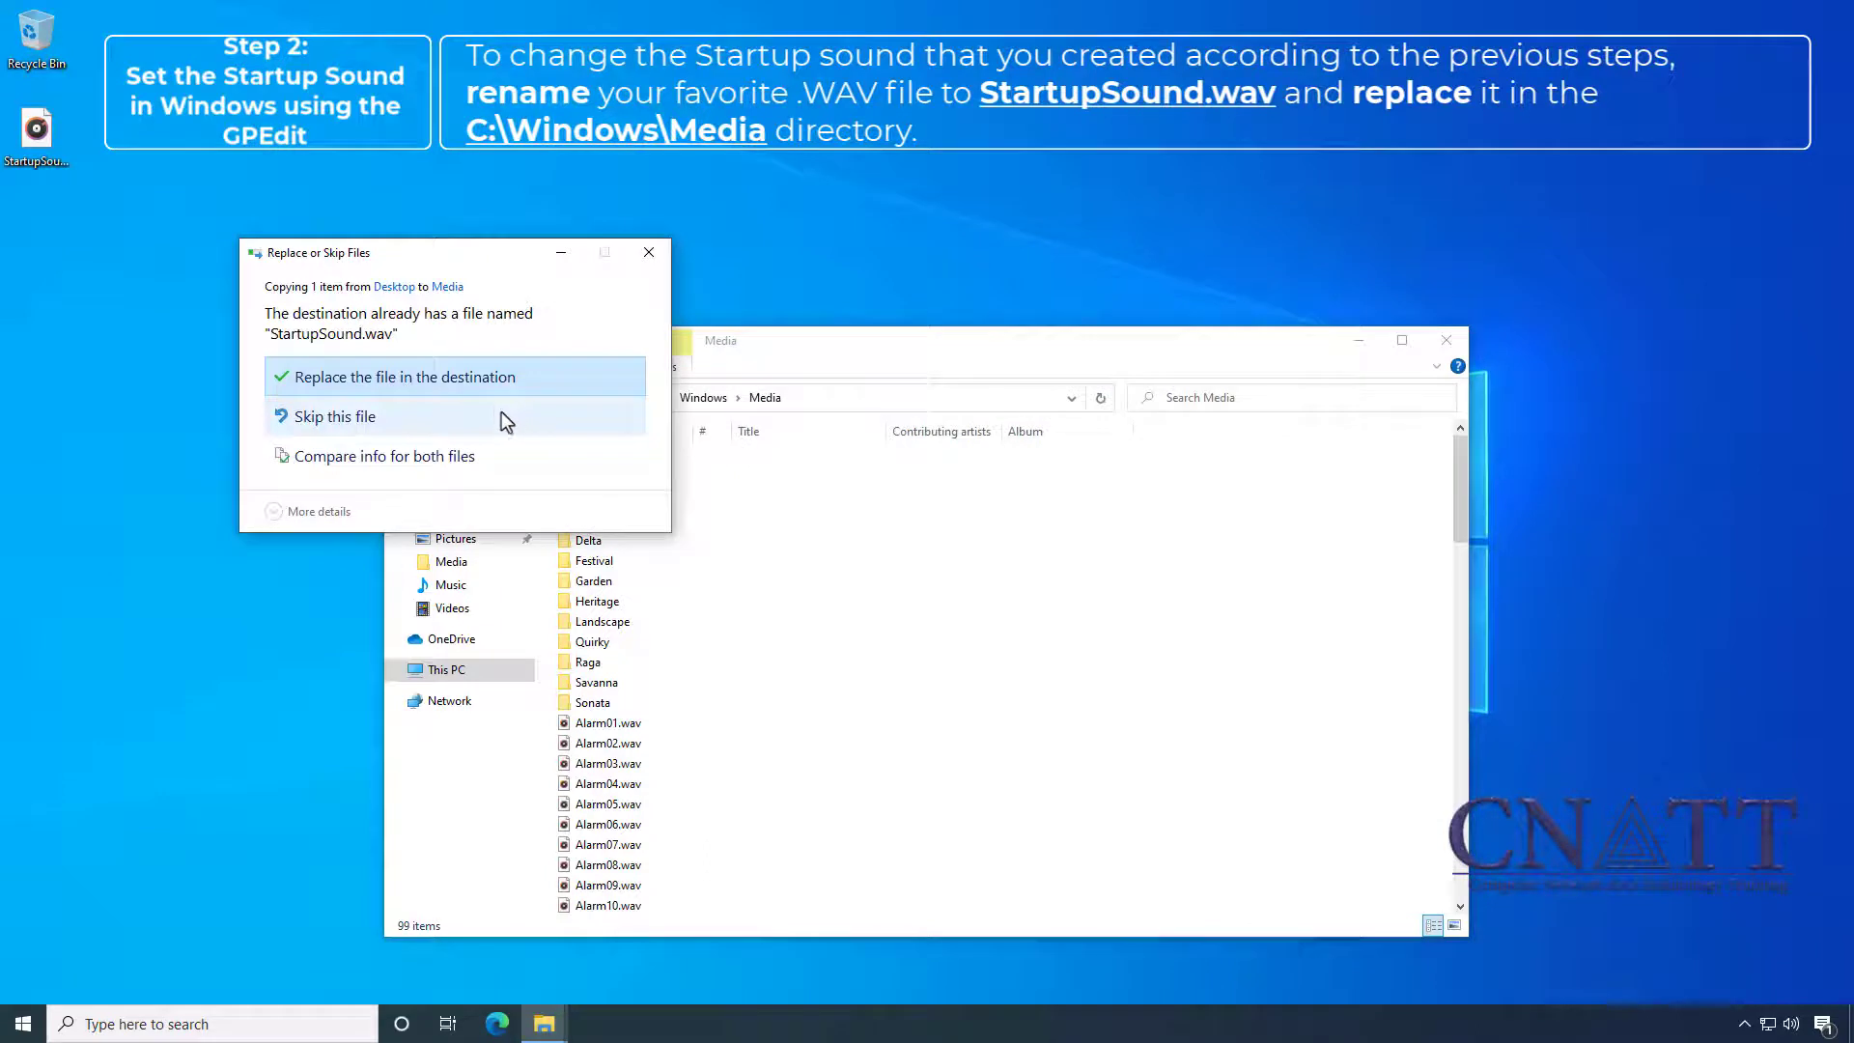
pyautogui.click(490, 386)
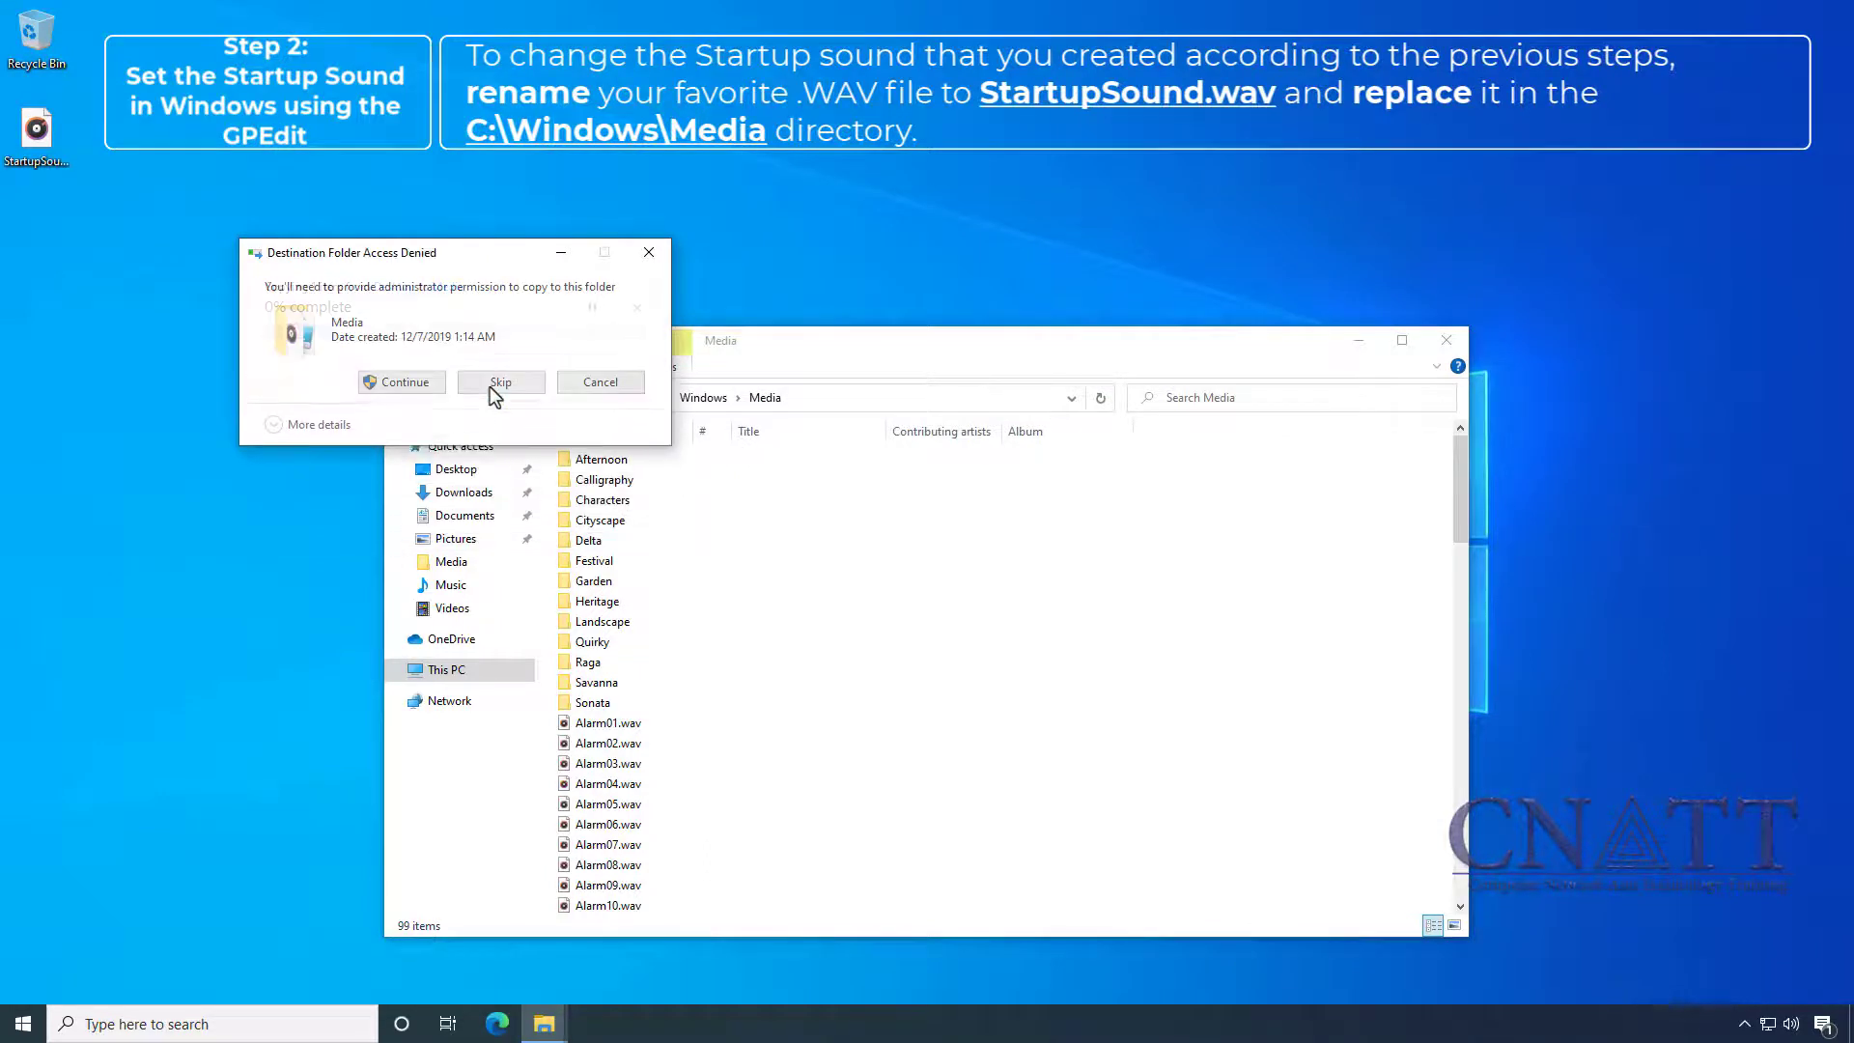
pyautogui.click(410, 384)
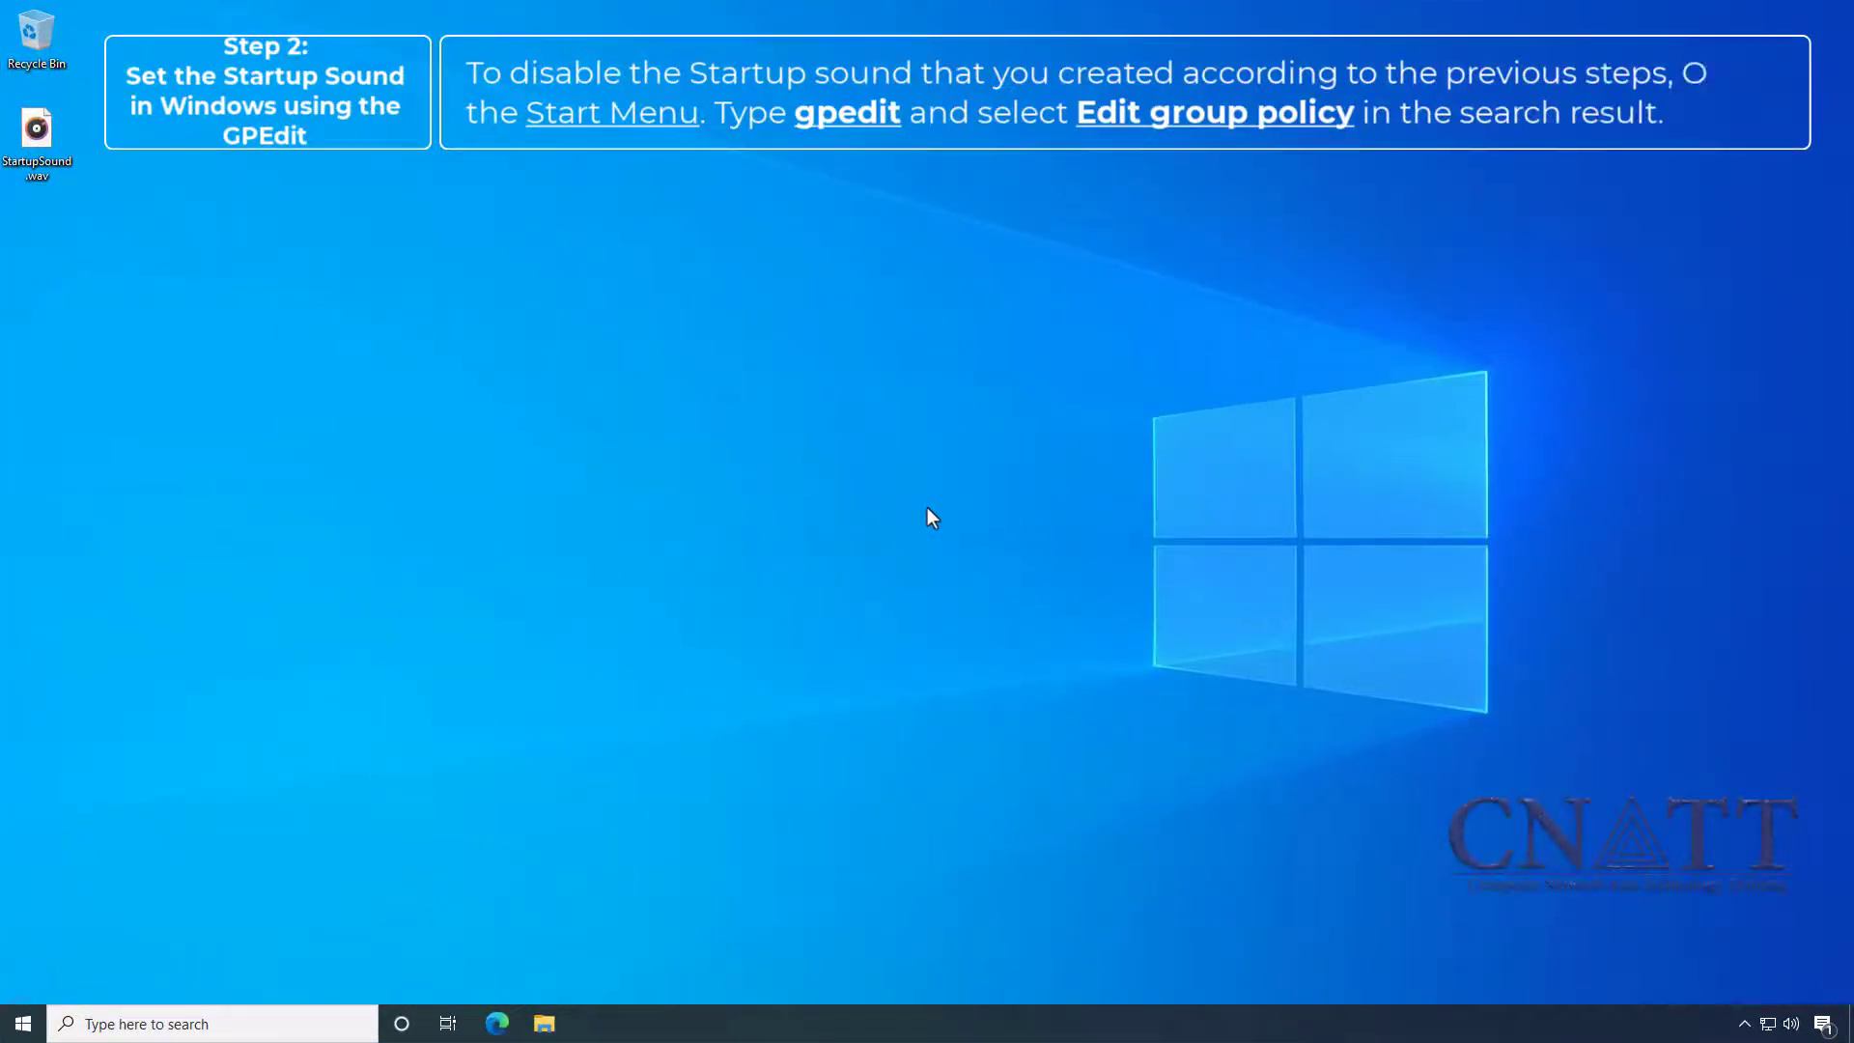
# - Search 'gpedit' in Start and launch Edit group policy
pyautogui.click(27, 1026)
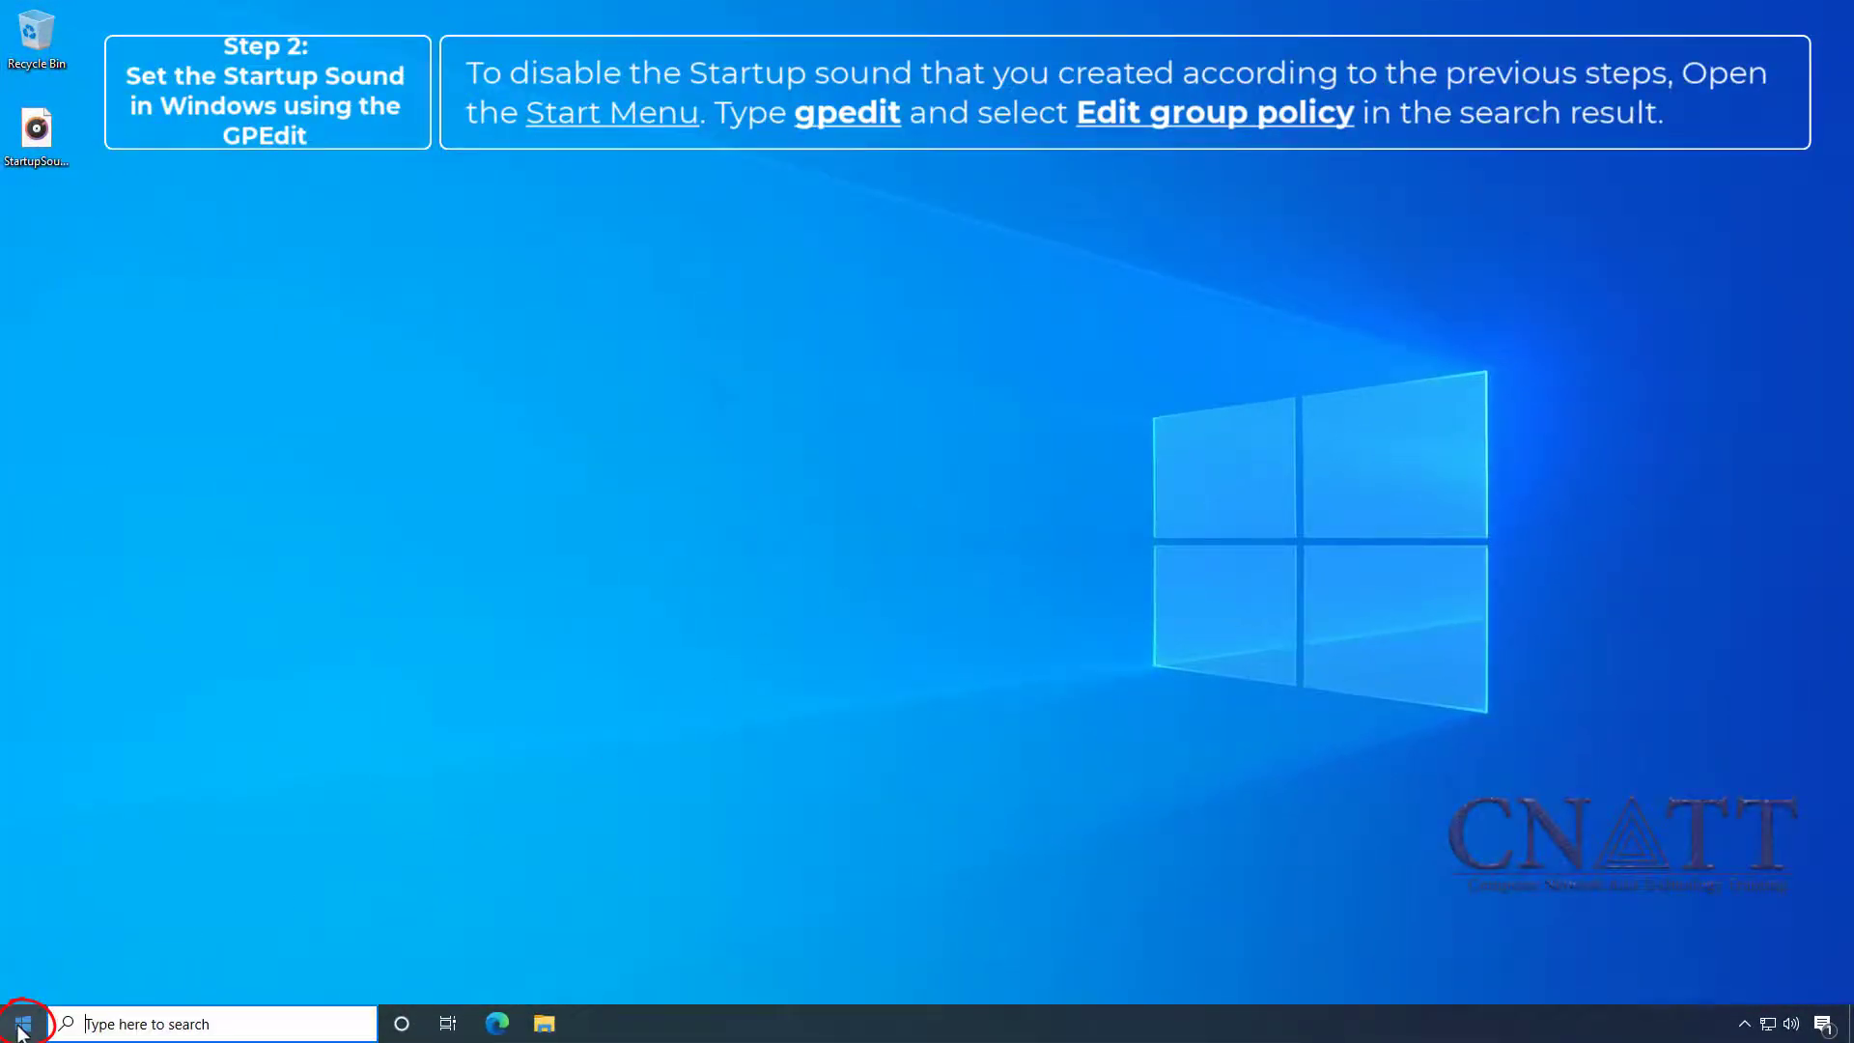
pyautogui.write('gpedit')
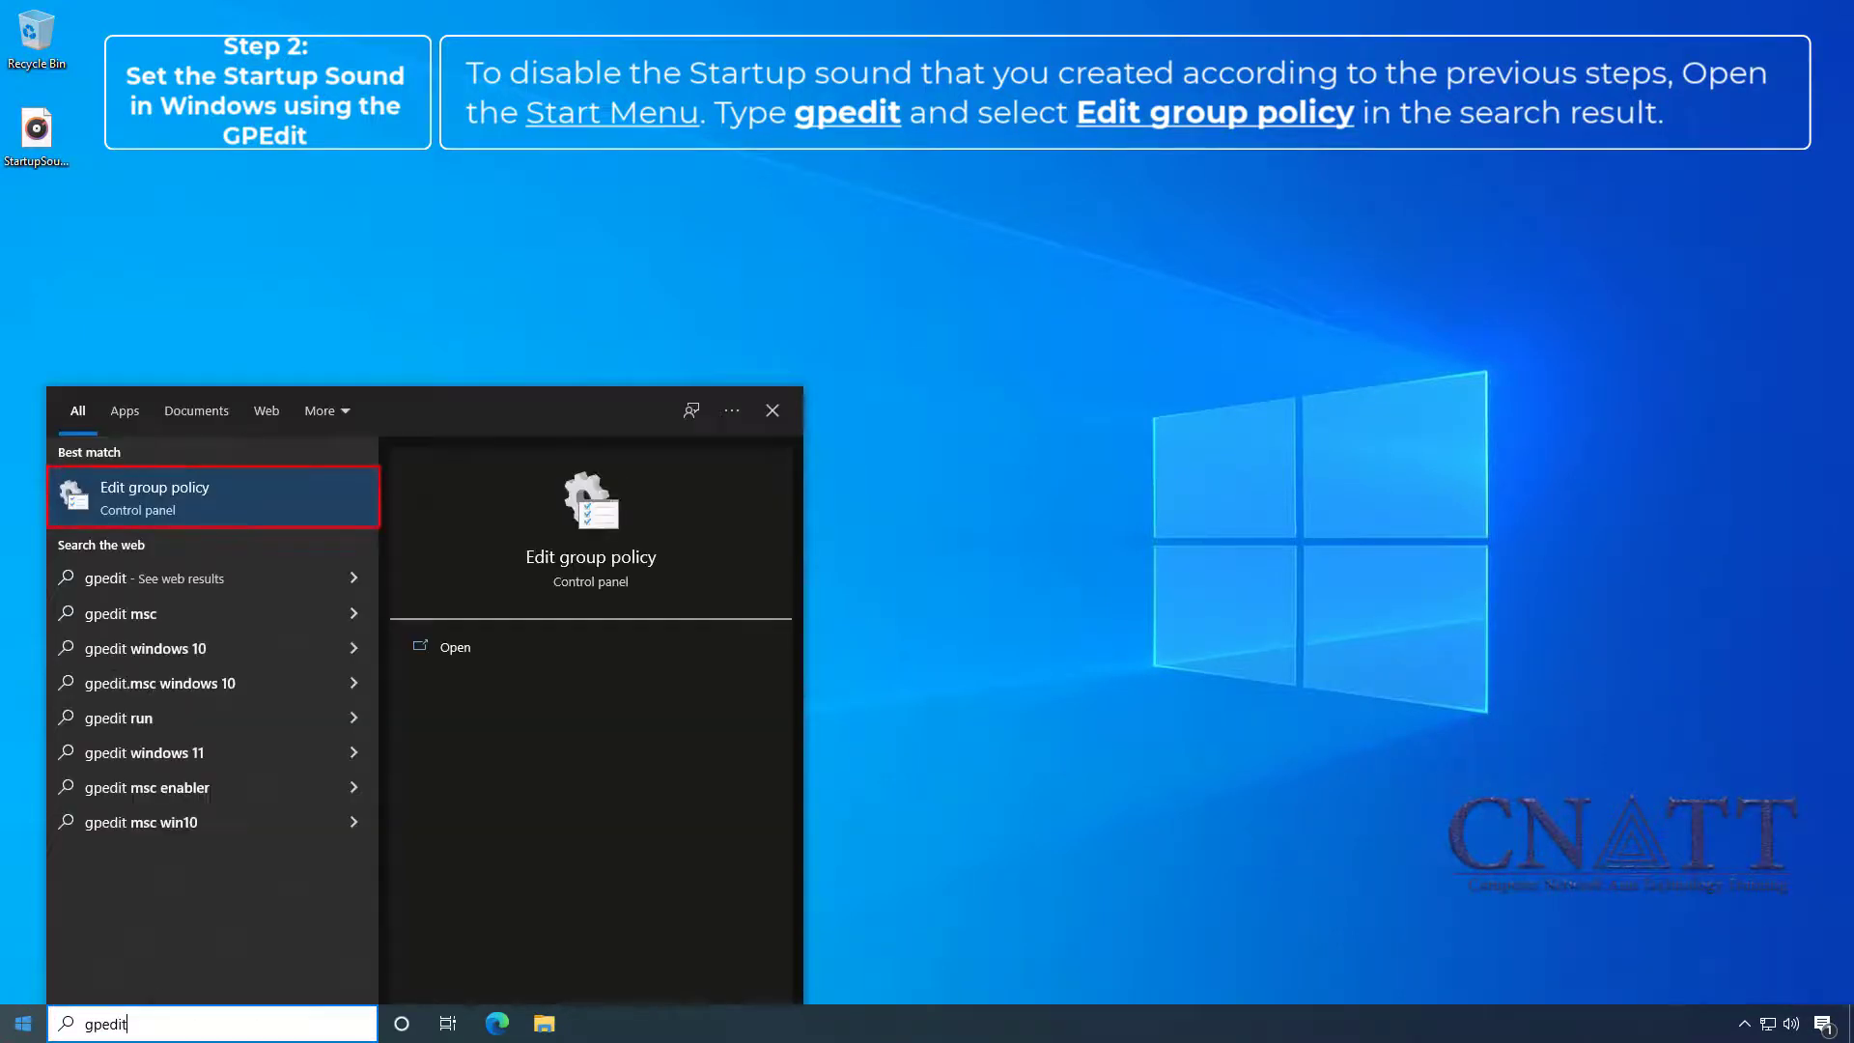
pyautogui.click(322, 500)
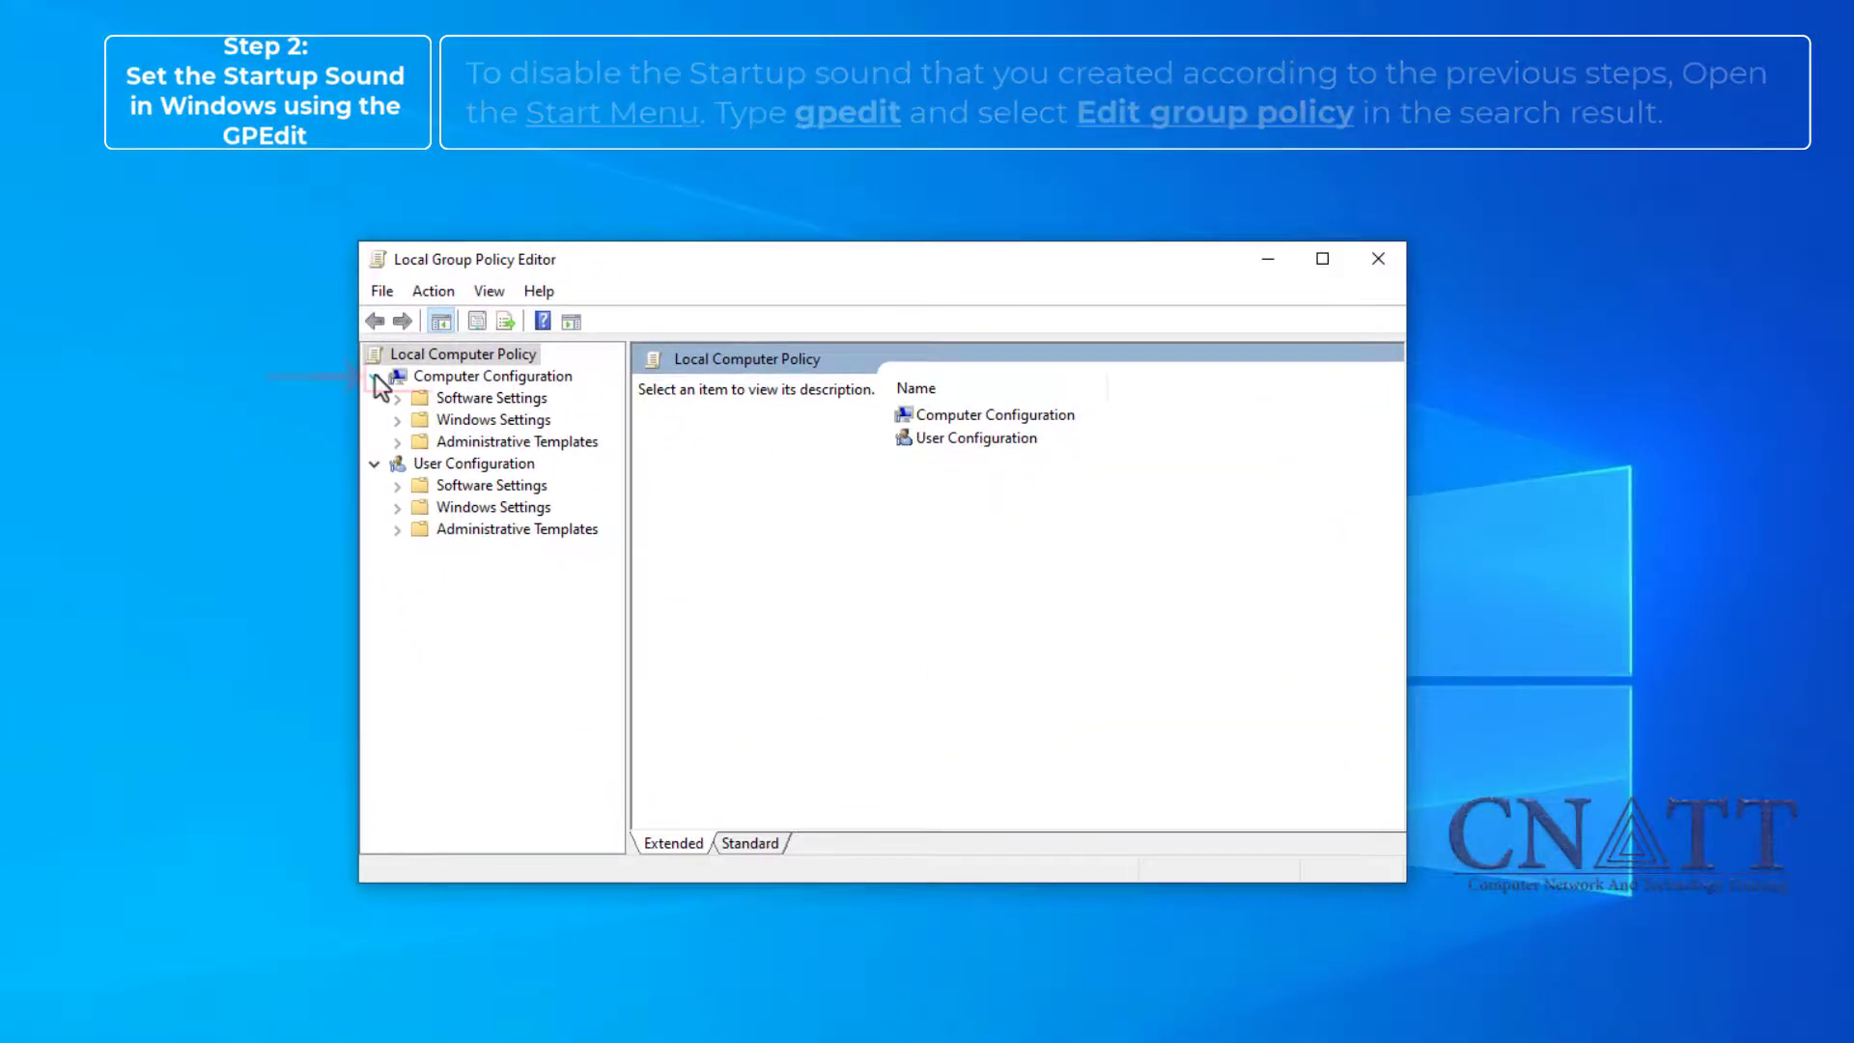
# - Remove the StartupSound script from the Startup PowerShell scripts under Scripts (Startup/Shutdown), and apply
pyautogui.click(397, 421)
pyautogui.click(475, 465)
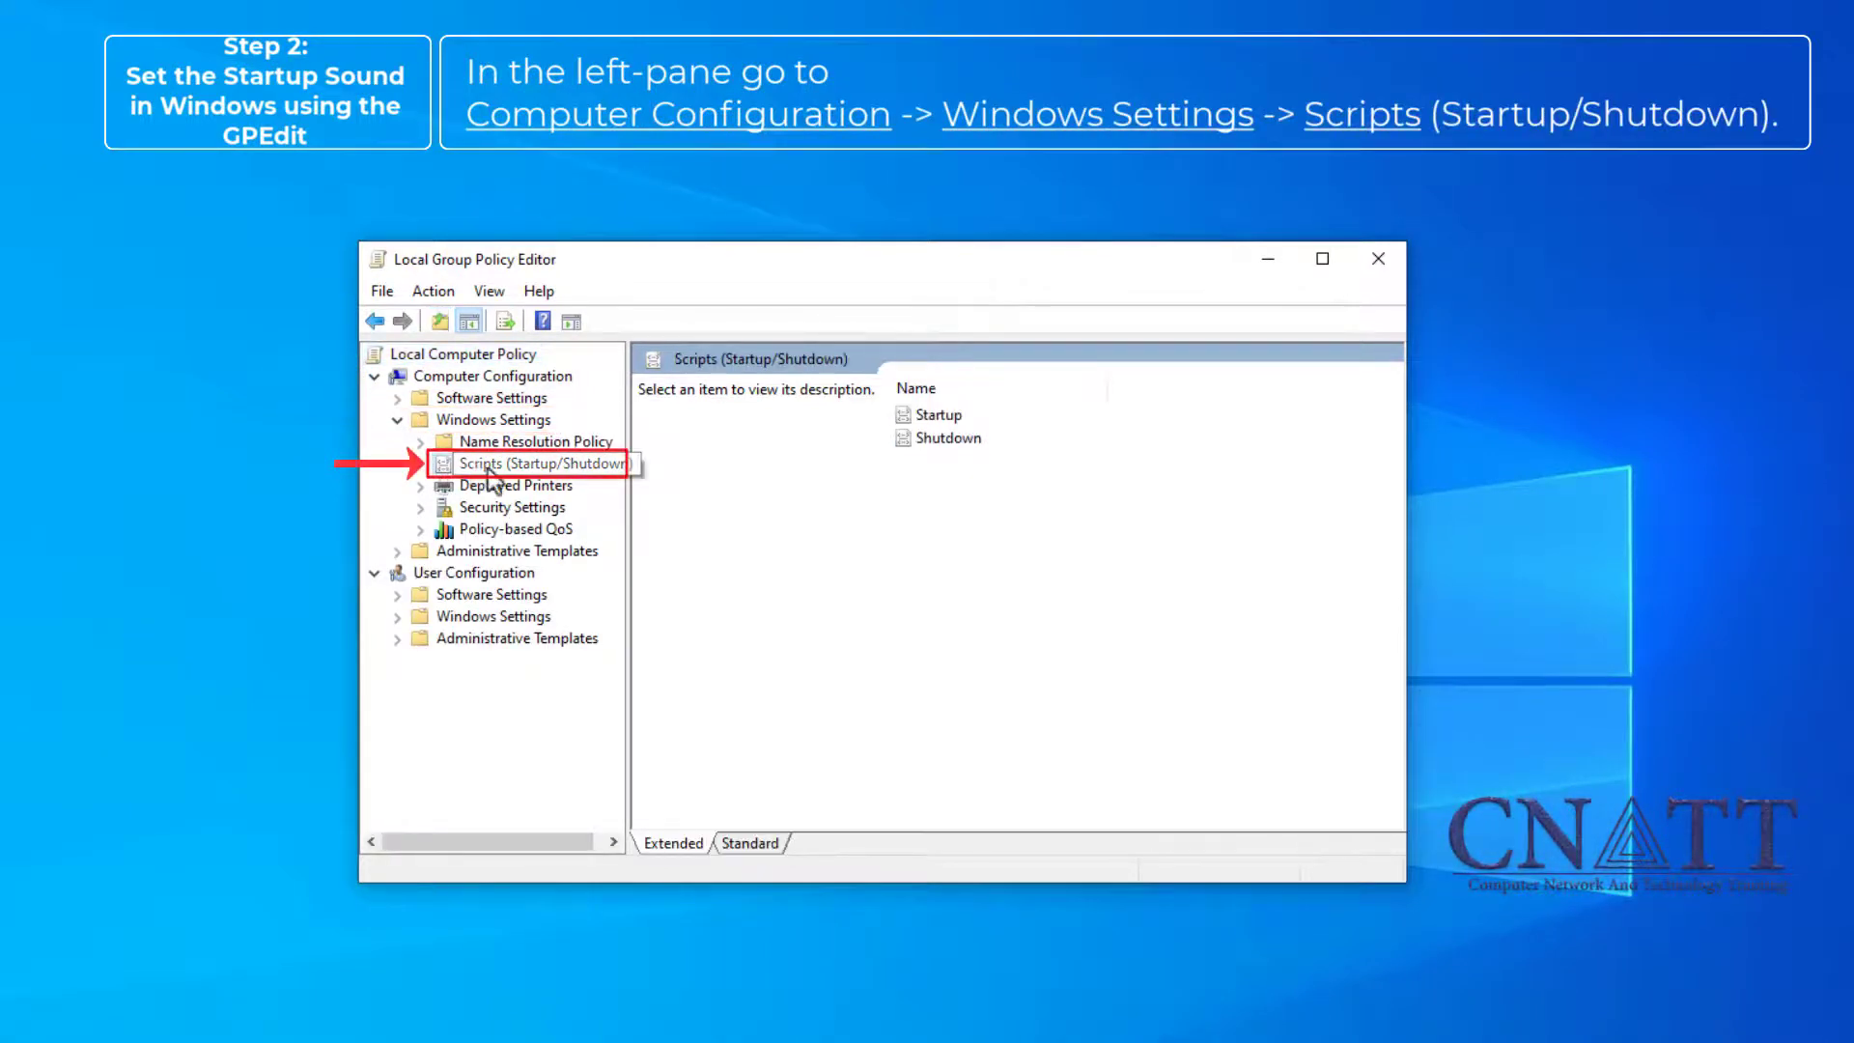
pyautogui.click(948, 419)
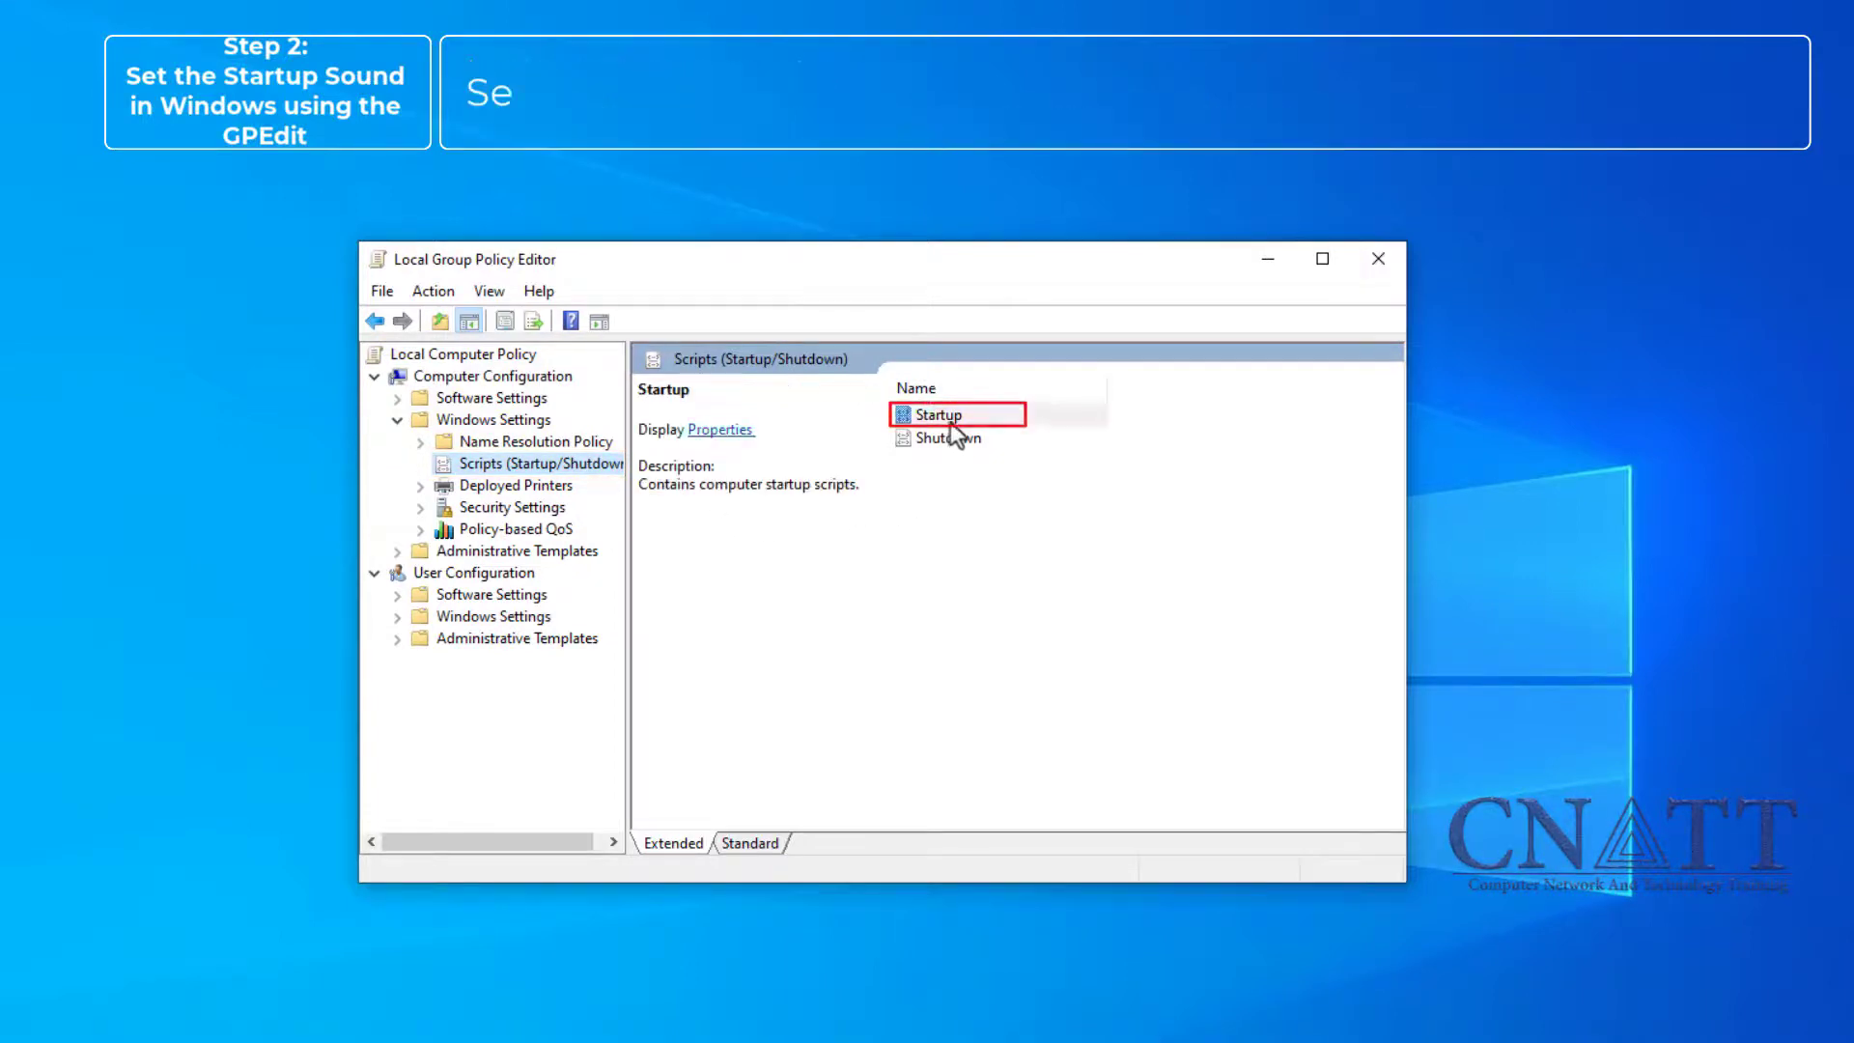
pyautogui.click(720, 431)
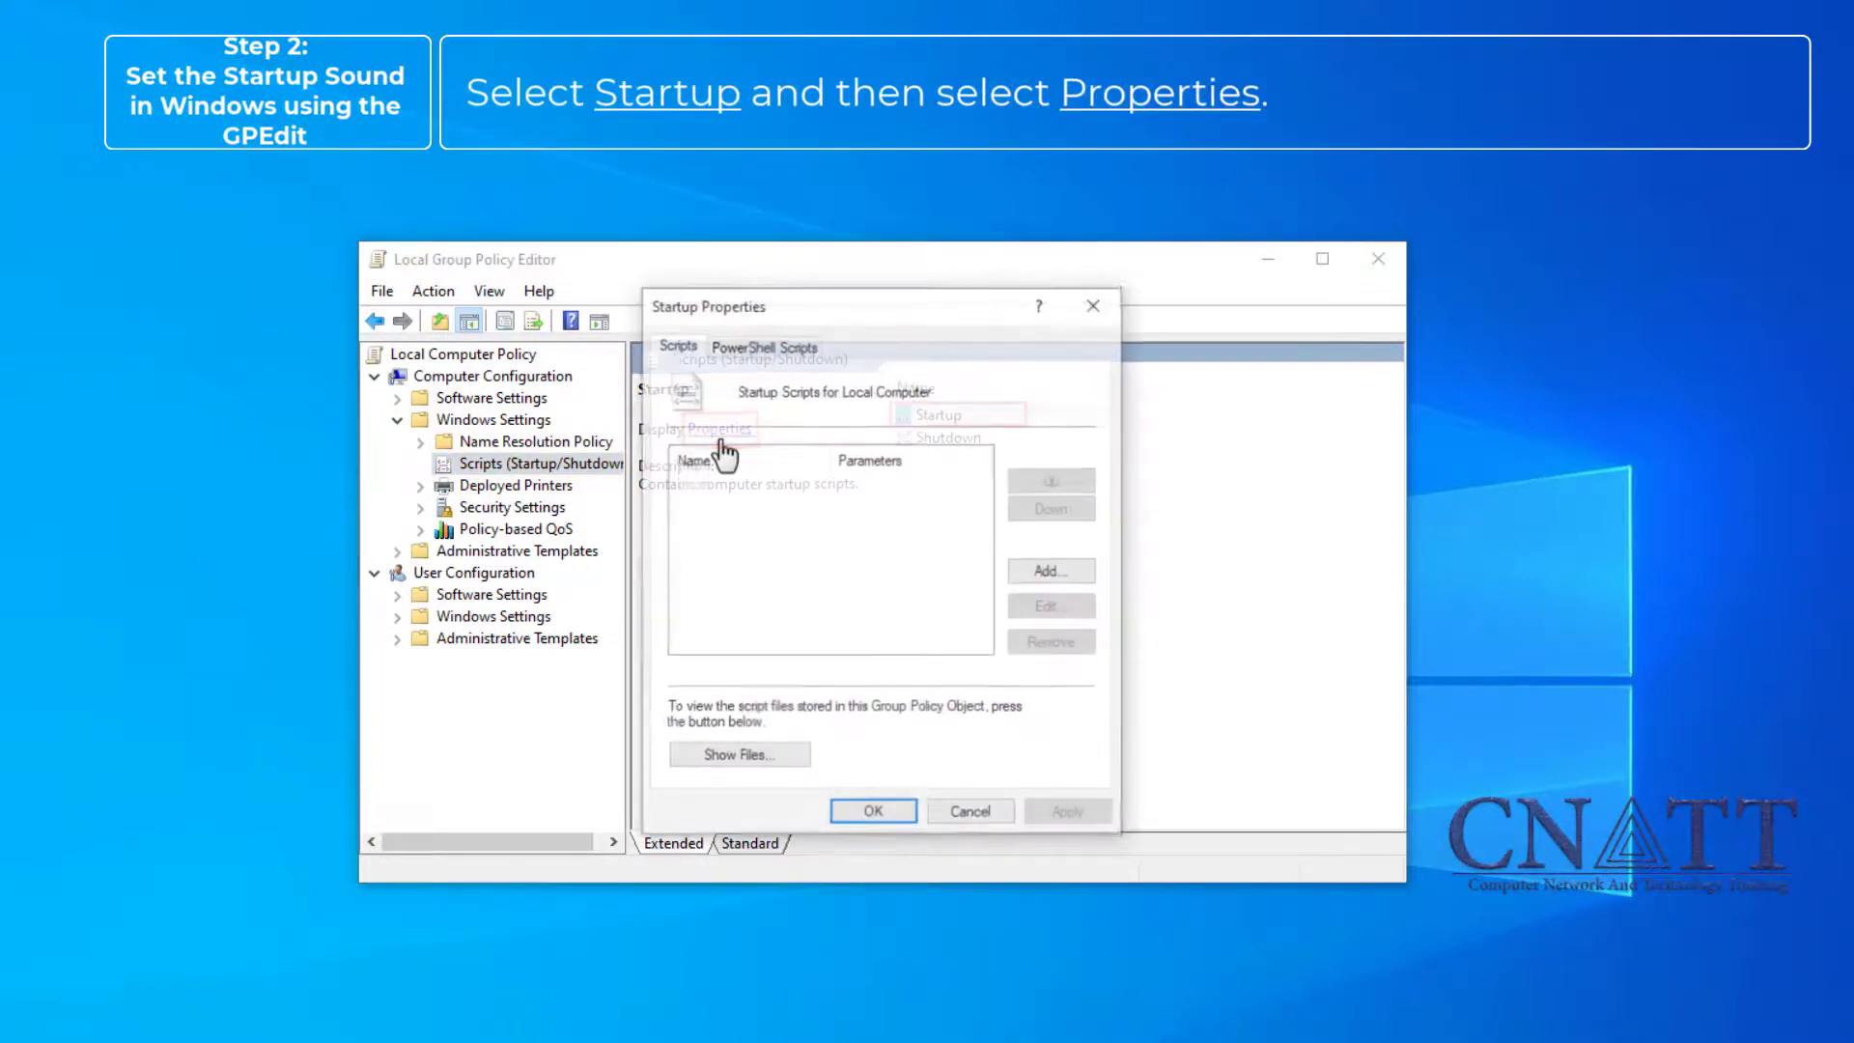
pyautogui.click(778, 351)
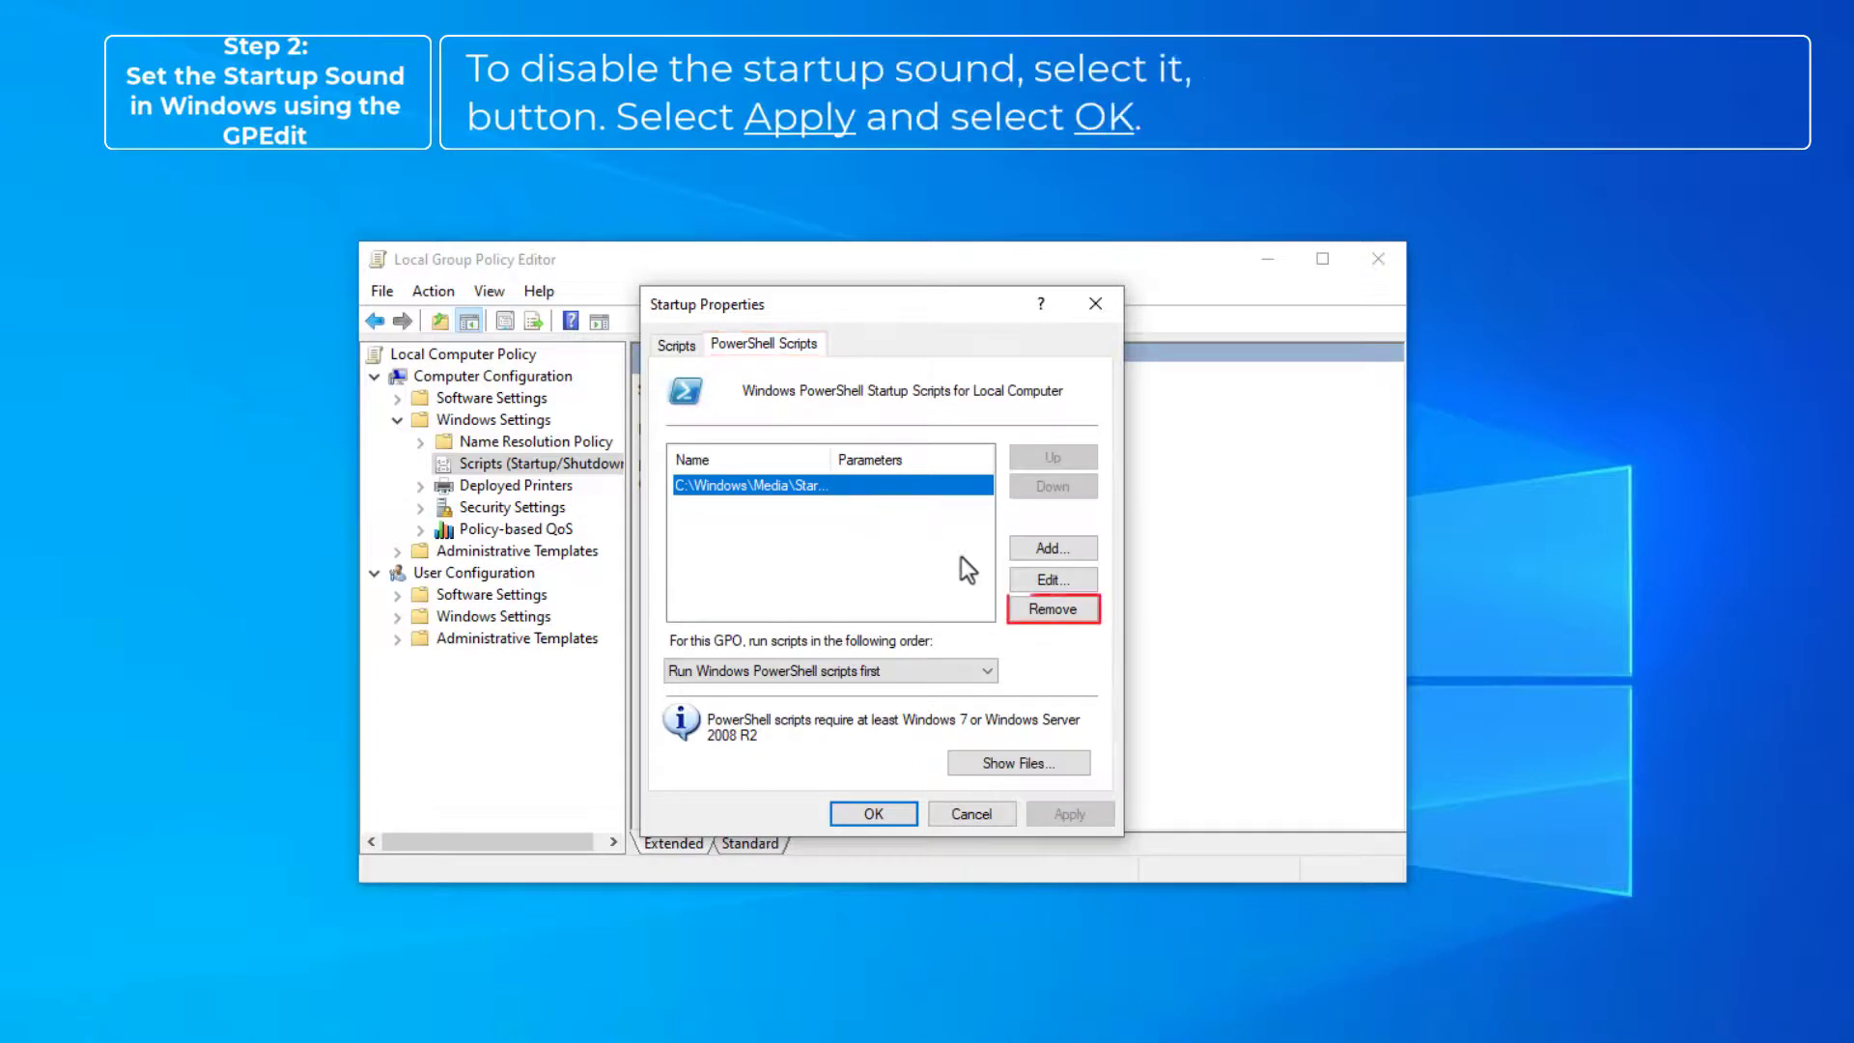
pyautogui.click(1038, 610)
pyautogui.click(1038, 610)
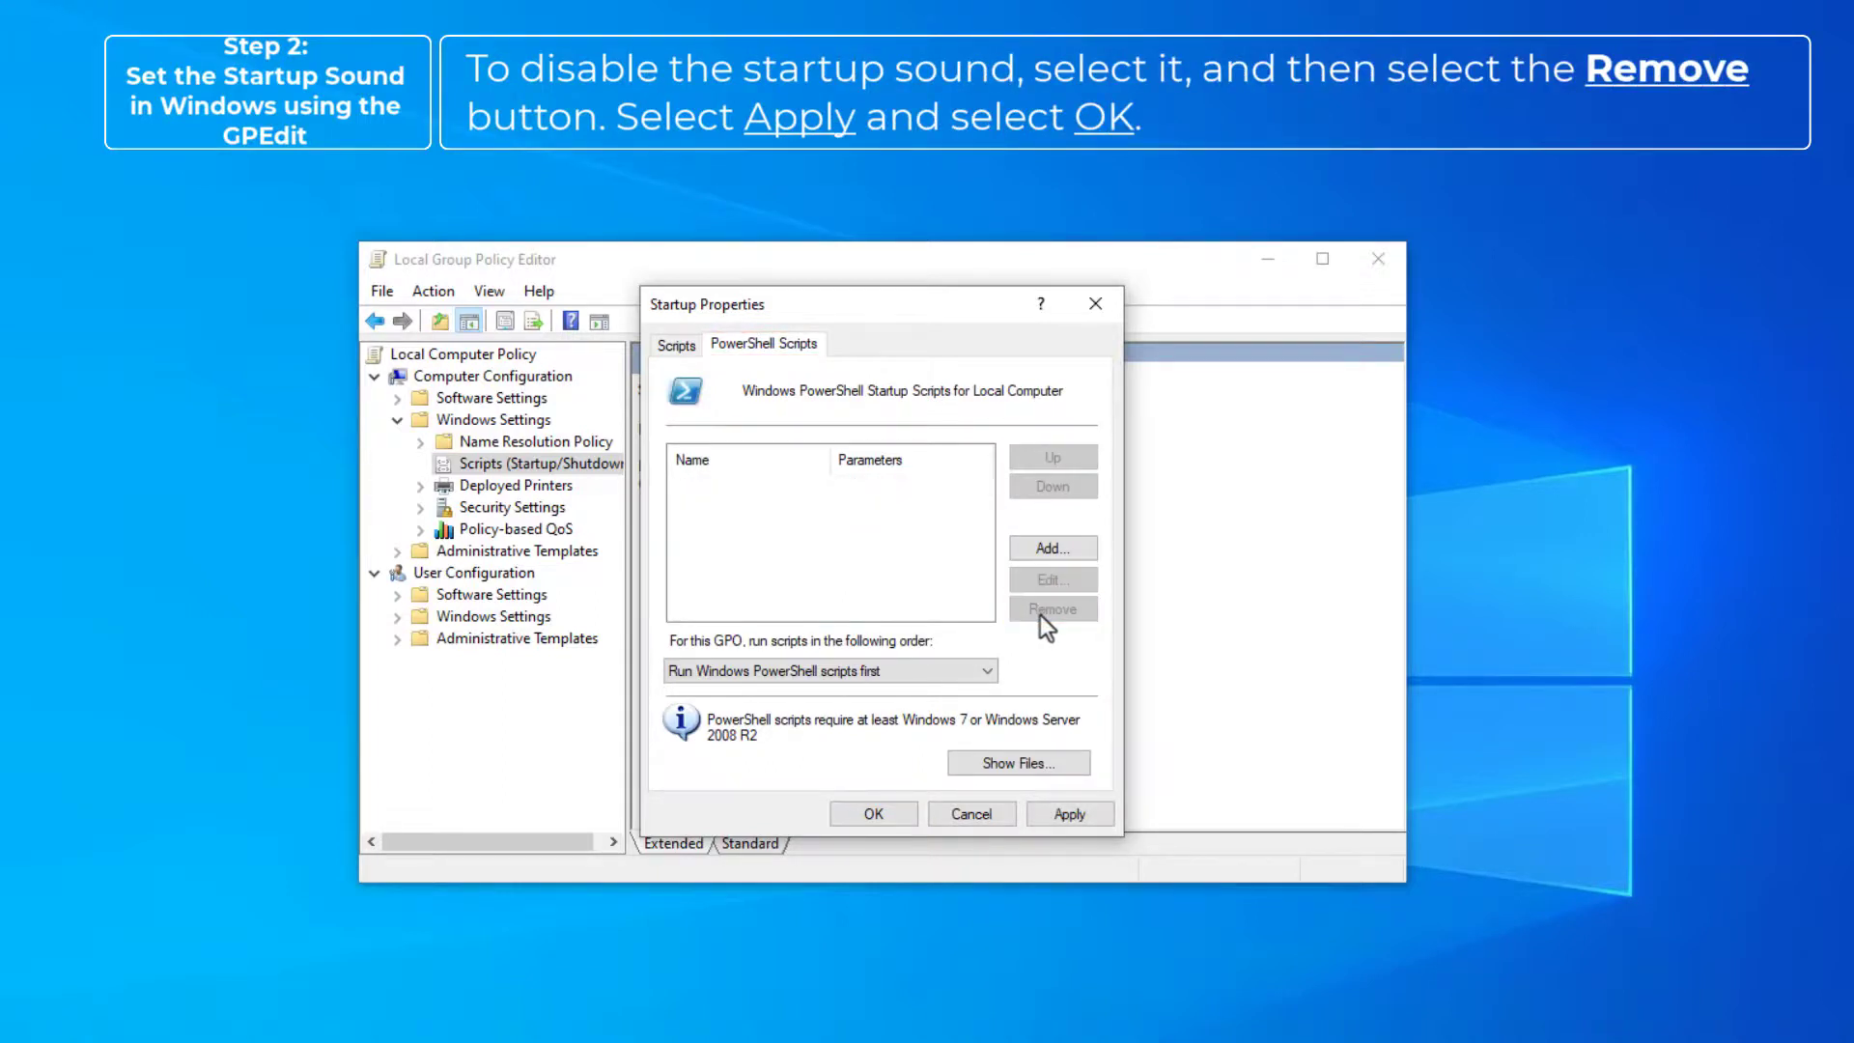
pyautogui.click(1070, 815)
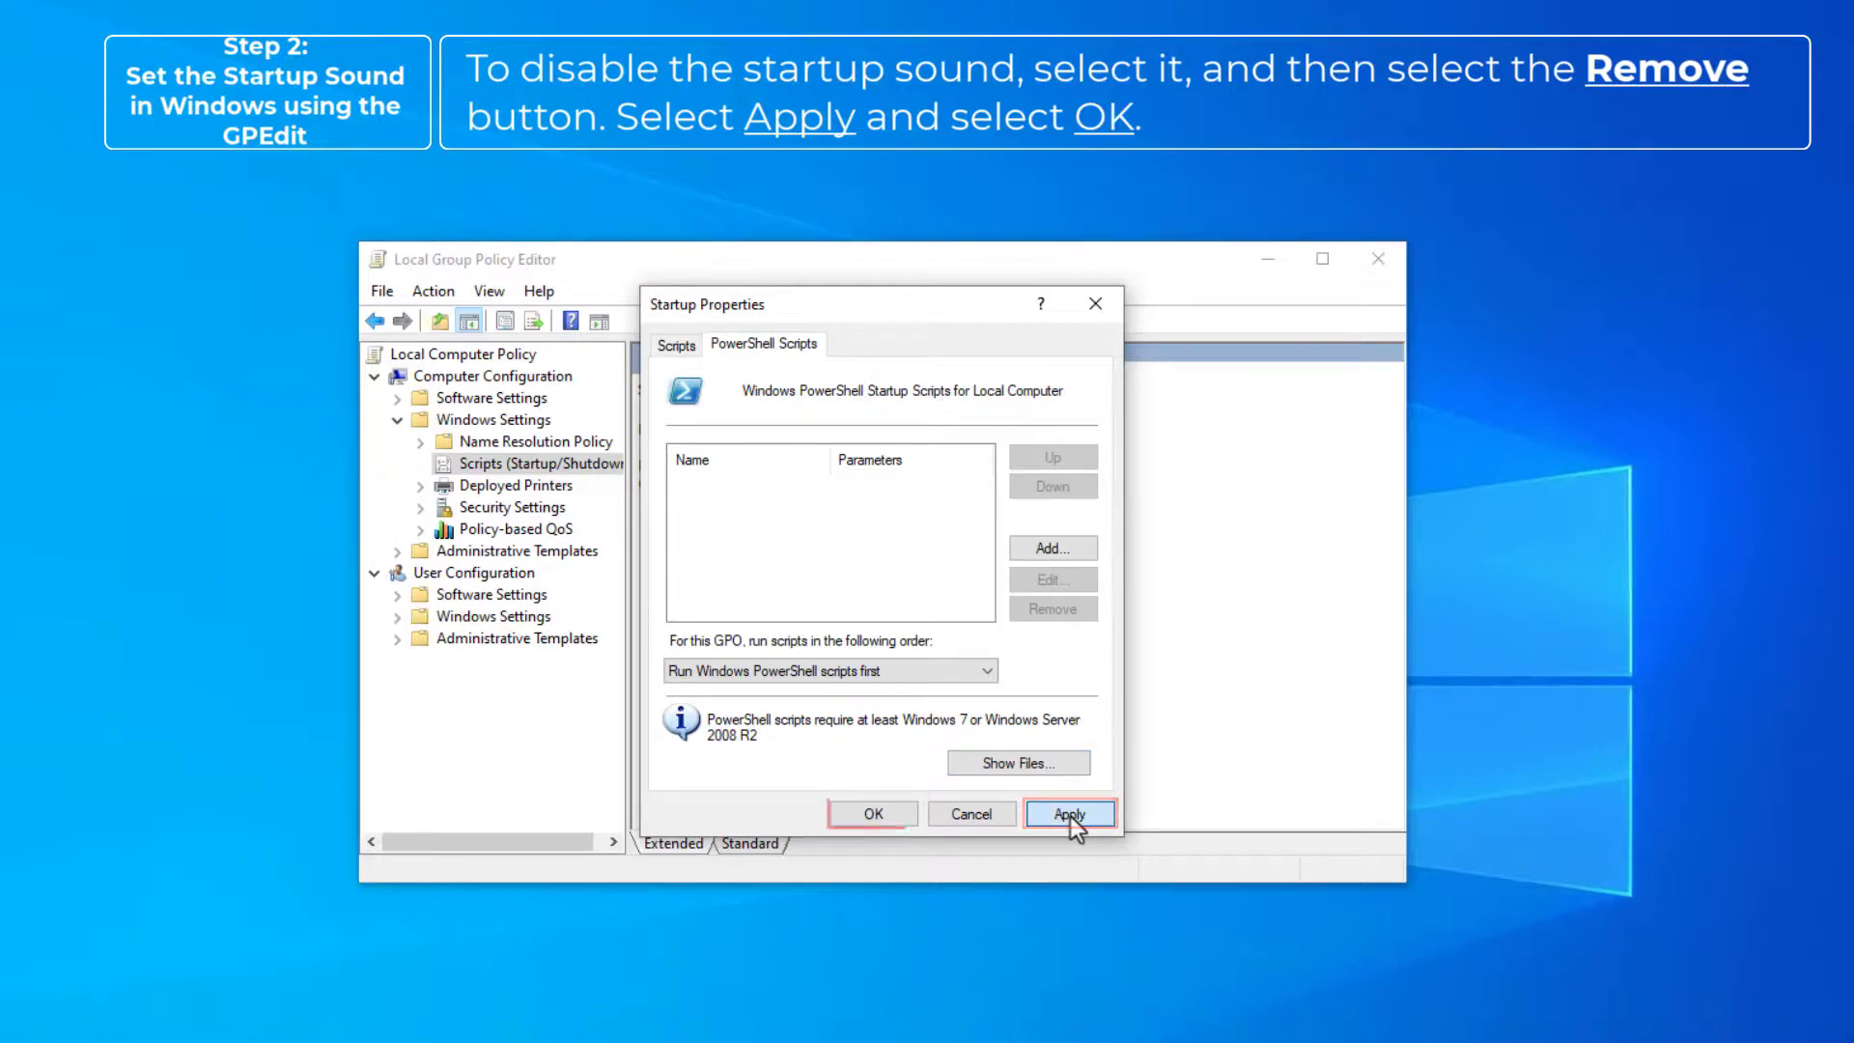
pyautogui.click(874, 814)
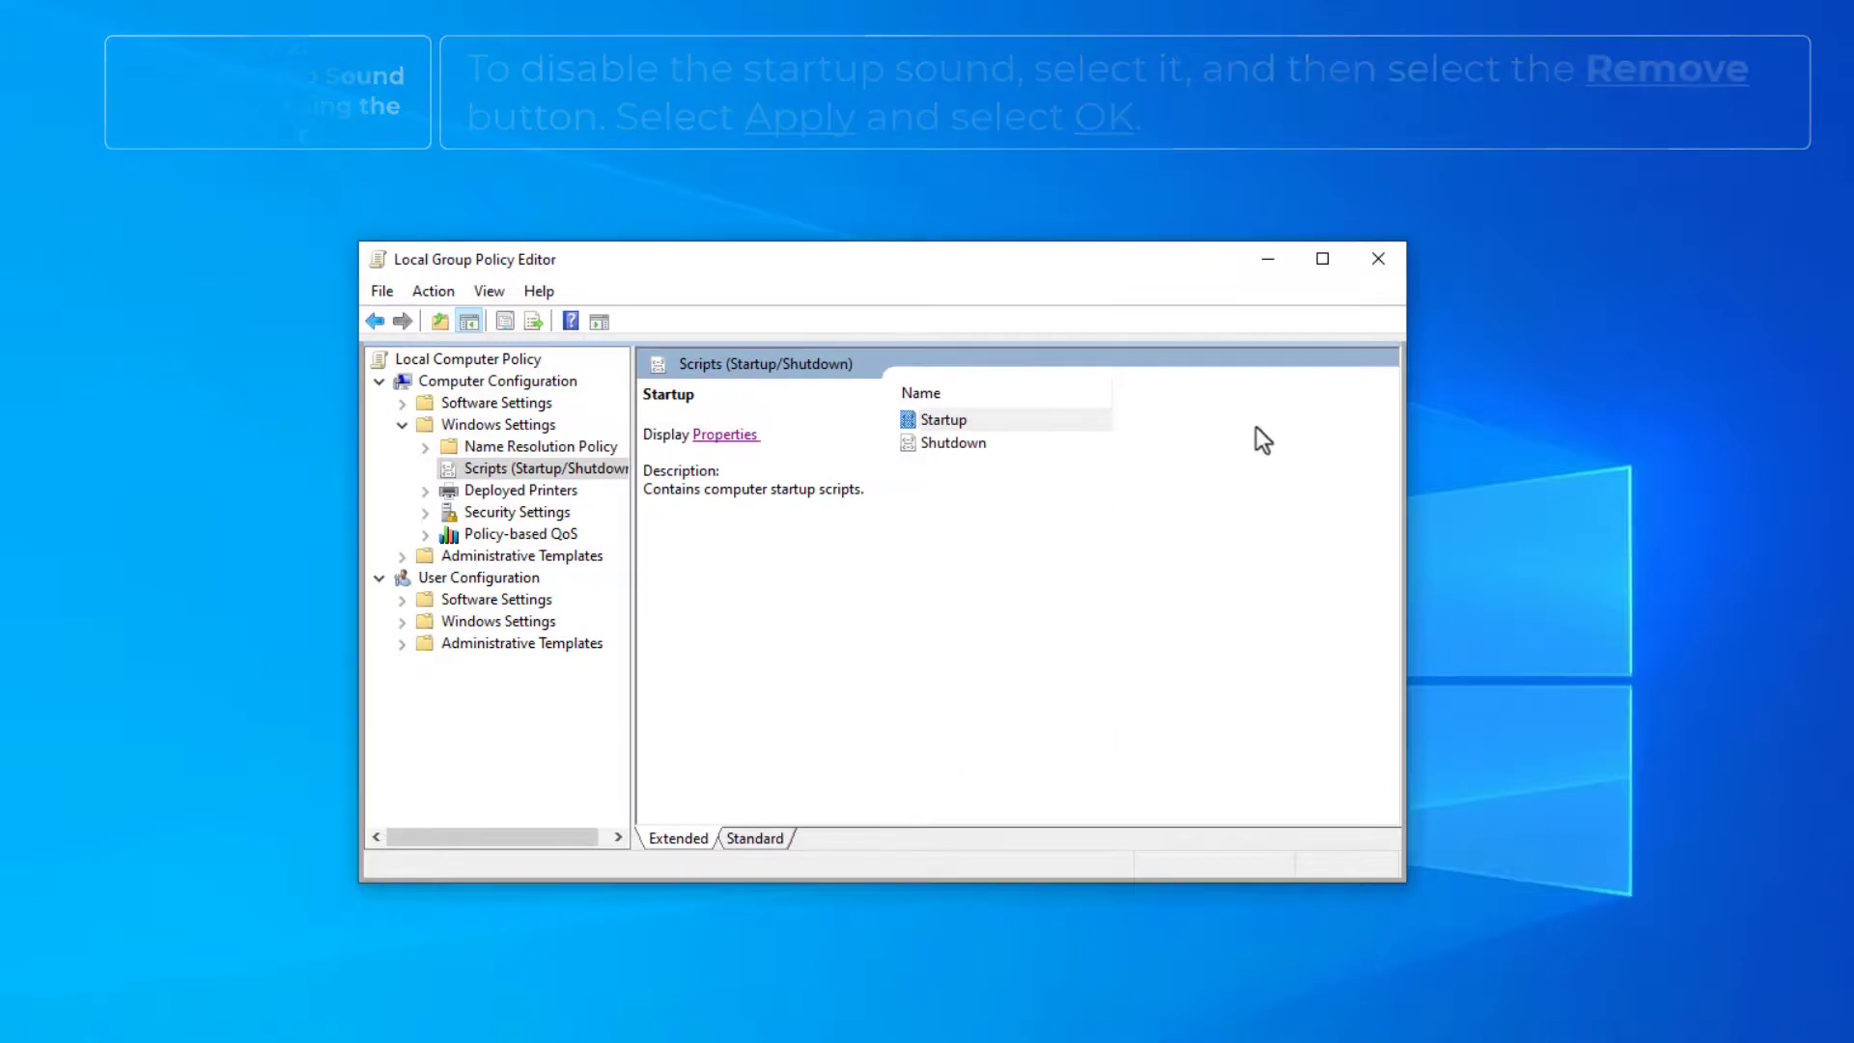
# - Close the Local Group Policy Editor window
pyautogui.click(1378, 261)
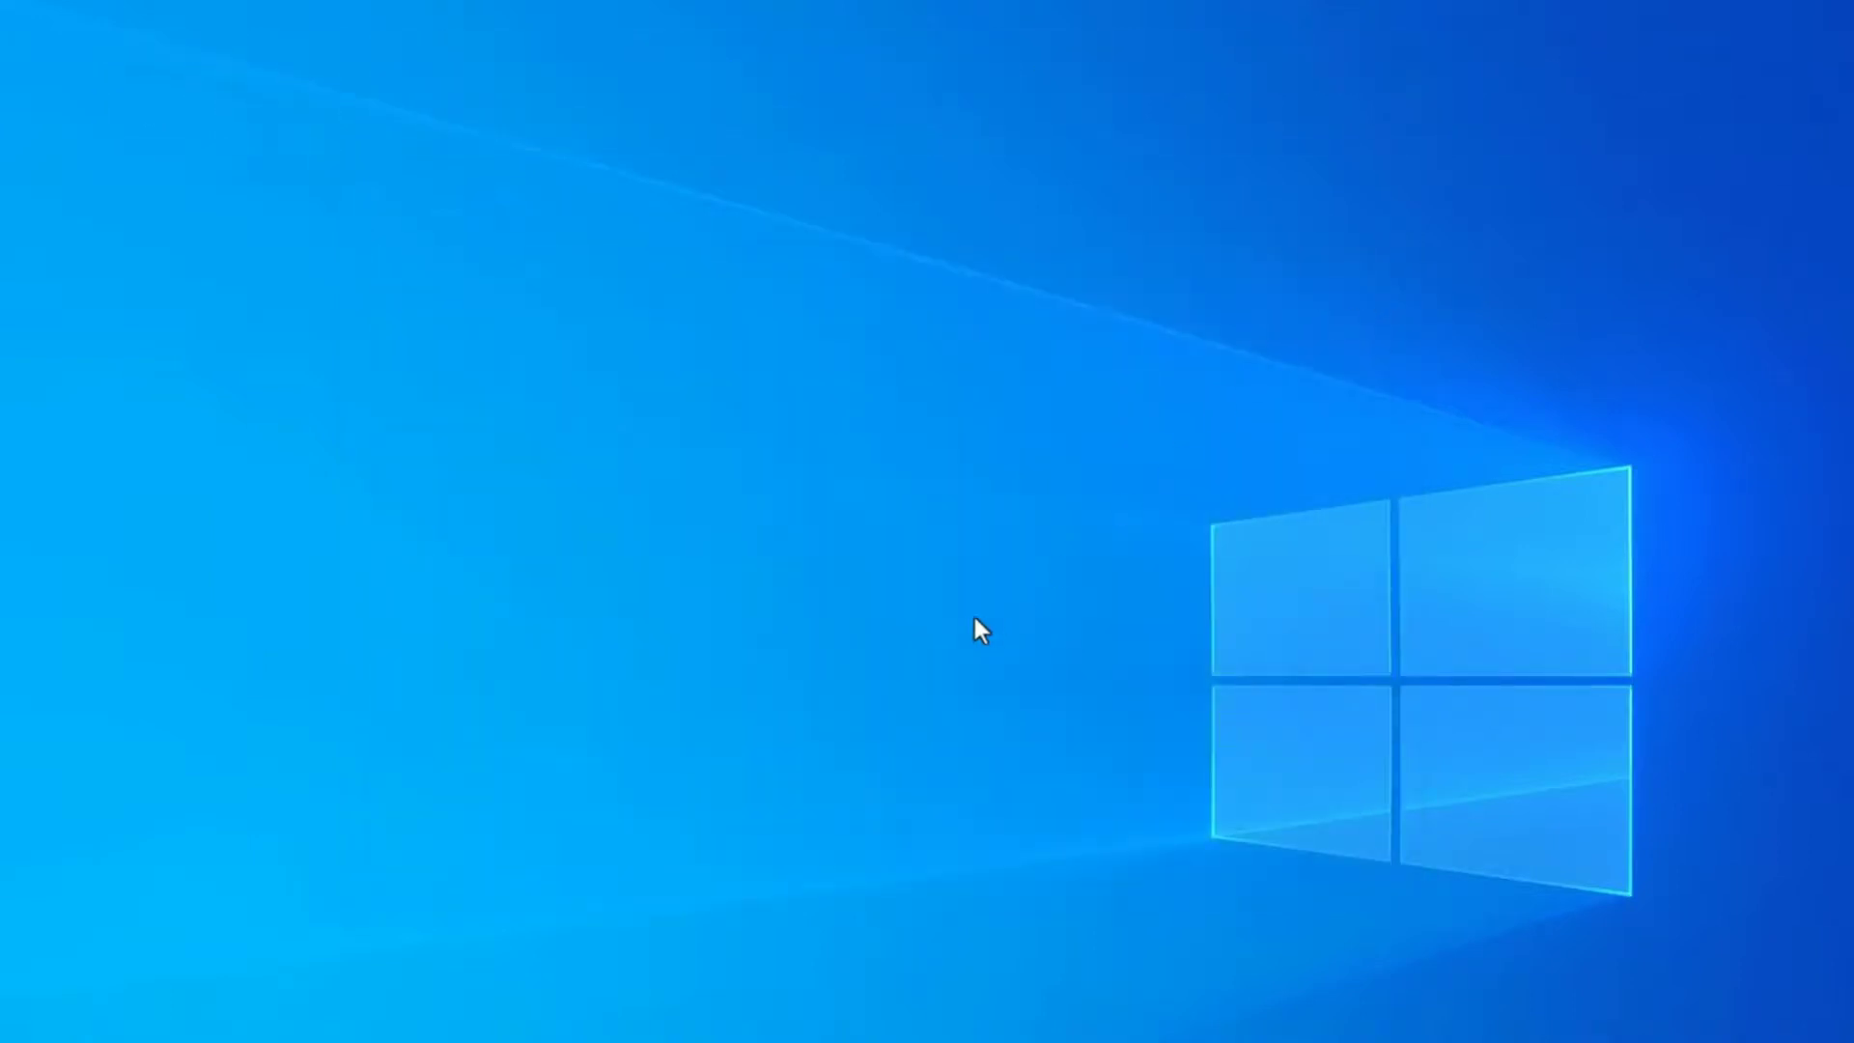